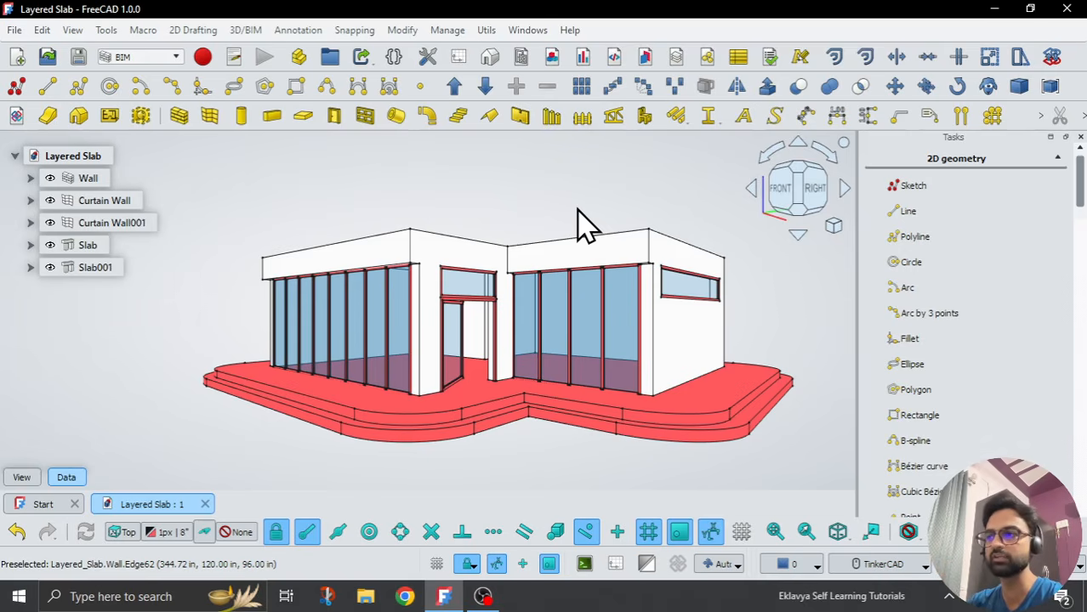
{"action": "scroll", "coordinate": [565, 226], "scroll_direction": "down", "scroll_amount": 2}
{"action": "right_click_drag", "start_coordinate": [555, 236], "coordinate": [526, 228]}
{"action": "scroll", "coordinate": [527, 229], "scroll_direction": "down", "scroll_amount": 1}
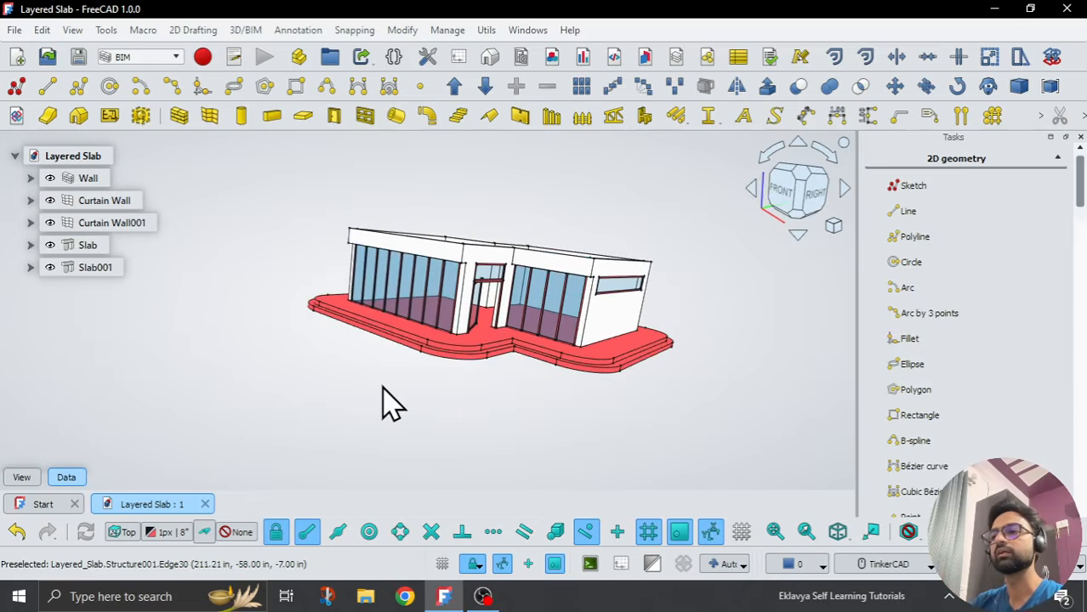
{"action": "right_click_drag", "start_coordinate": [387, 387], "coordinate": [444, 429]}
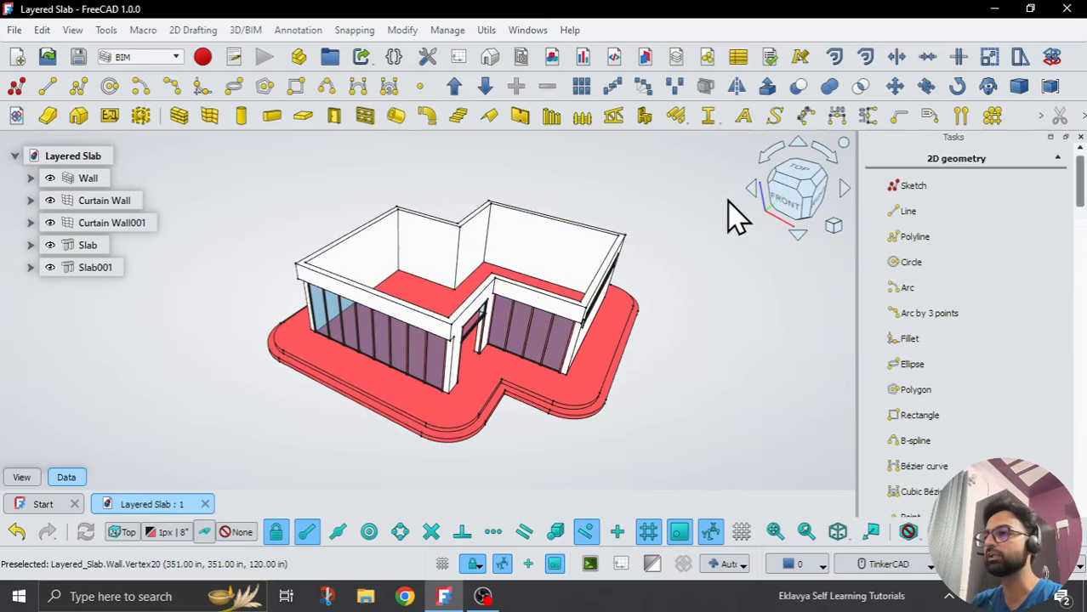
Step: Show the building in an orthographic top view and create a new sketch
{"action": "left_click", "coordinate": [799, 170]}
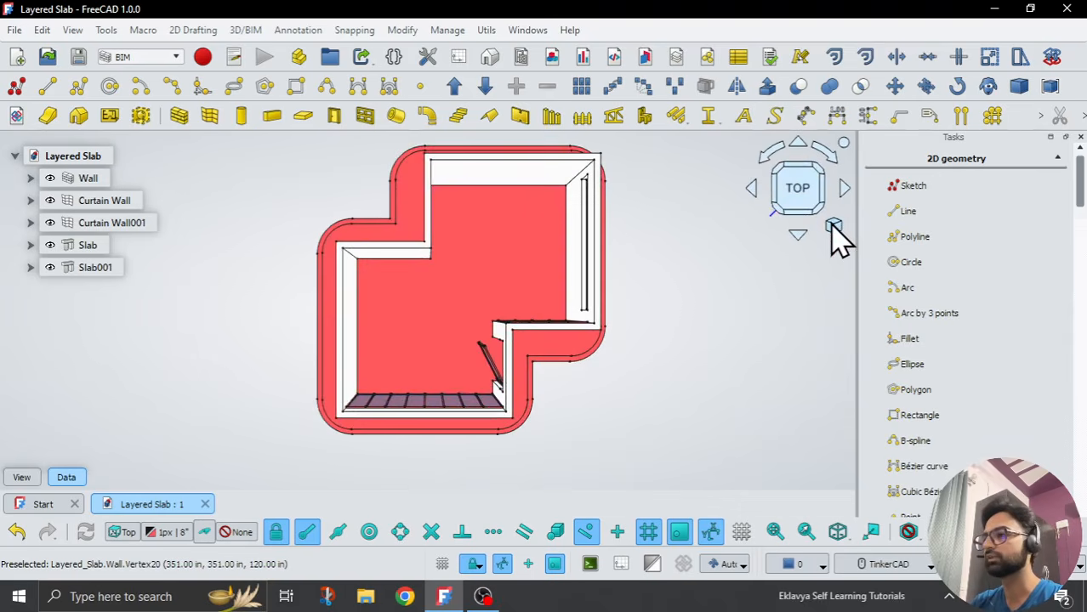
{"action": "left_click", "coordinate": [833, 225]}
{"action": "left_click", "coordinate": [850, 231]}
{"action": "scroll", "coordinate": [718, 287], "scroll_direction": "down", "scroll_amount": 4}
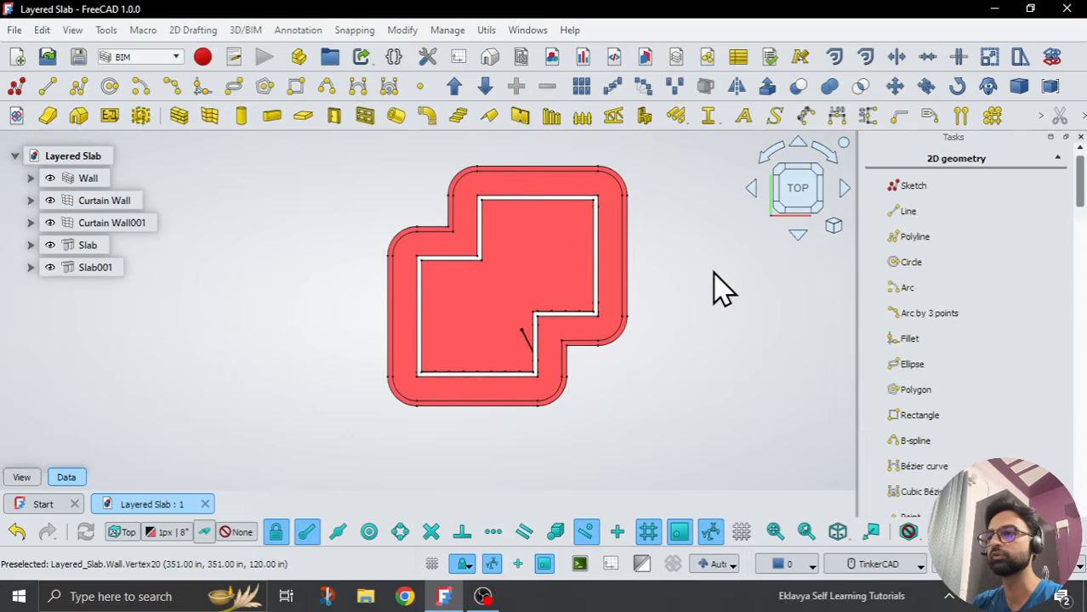
{"action": "scroll", "coordinate": [704, 248], "scroll_direction": "up", "scroll_amount": 3}
{"action": "scroll", "coordinate": [536, 226], "scroll_direction": "down", "scroll_amount": 1}
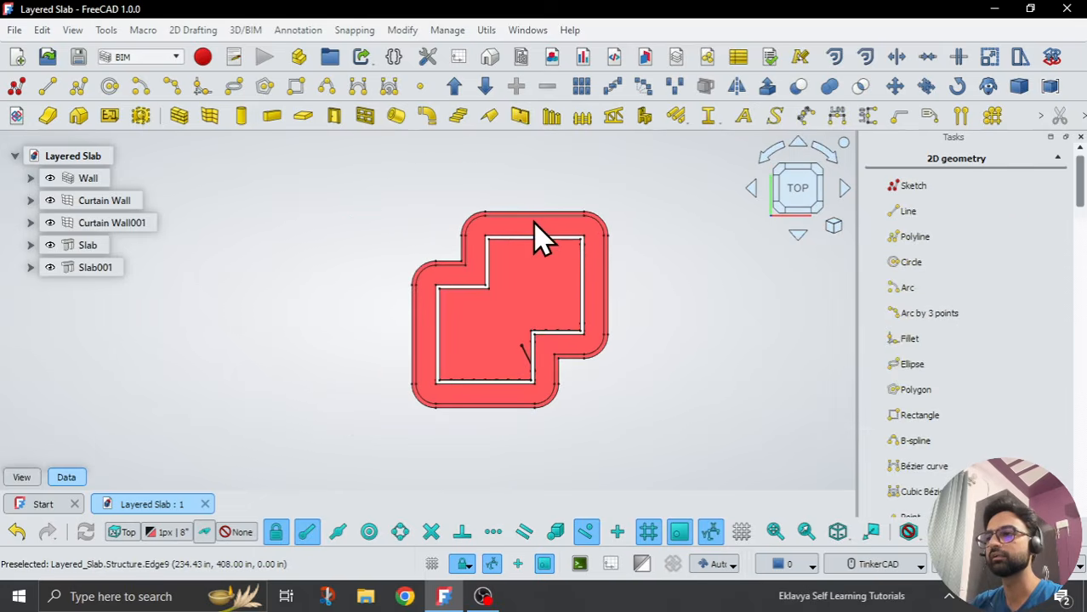
{"action": "scroll", "coordinate": [539, 189], "scroll_direction": "up", "scroll_amount": 1}
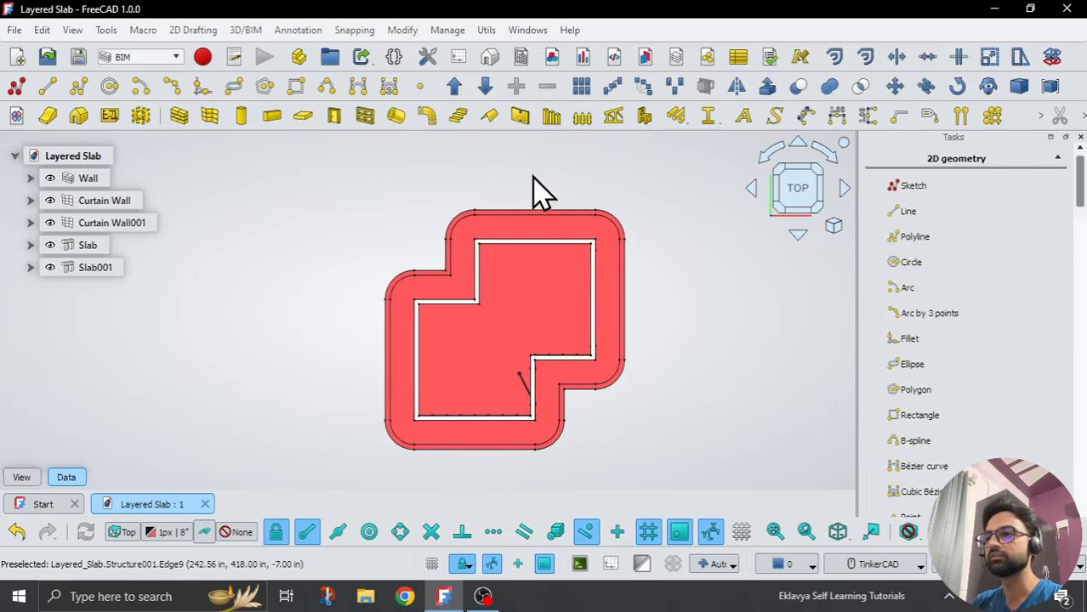
{"action": "left_click", "coordinate": [17, 88]}
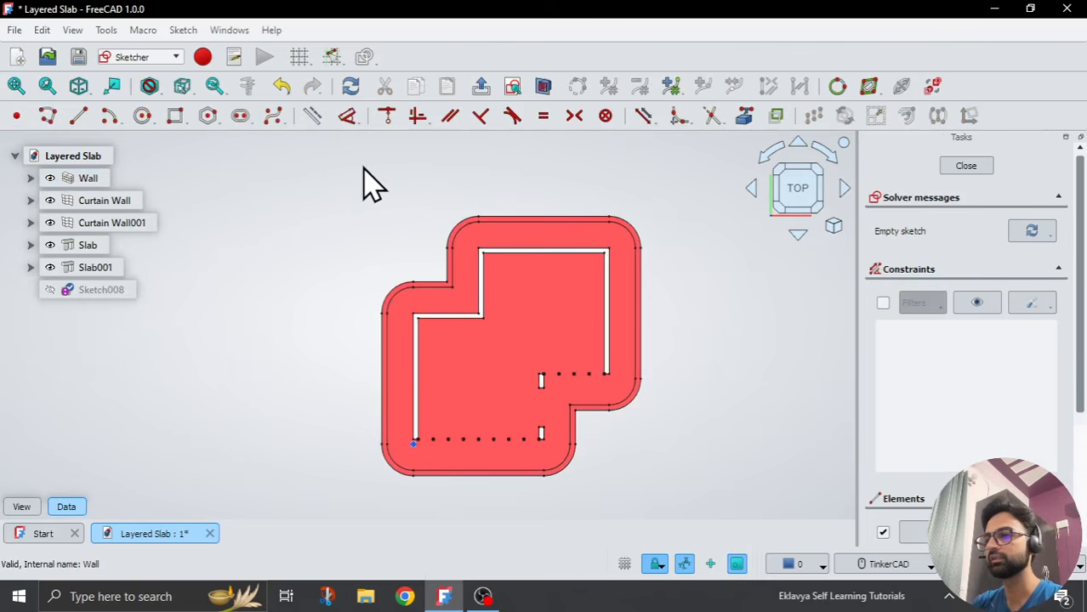
Step: Draw a rectangle around the slab's outline and pull its upper-right corner in close to the slab's outer edges
{"action": "scroll", "coordinate": [534, 211], "scroll_direction": "down", "scroll_amount": 1}
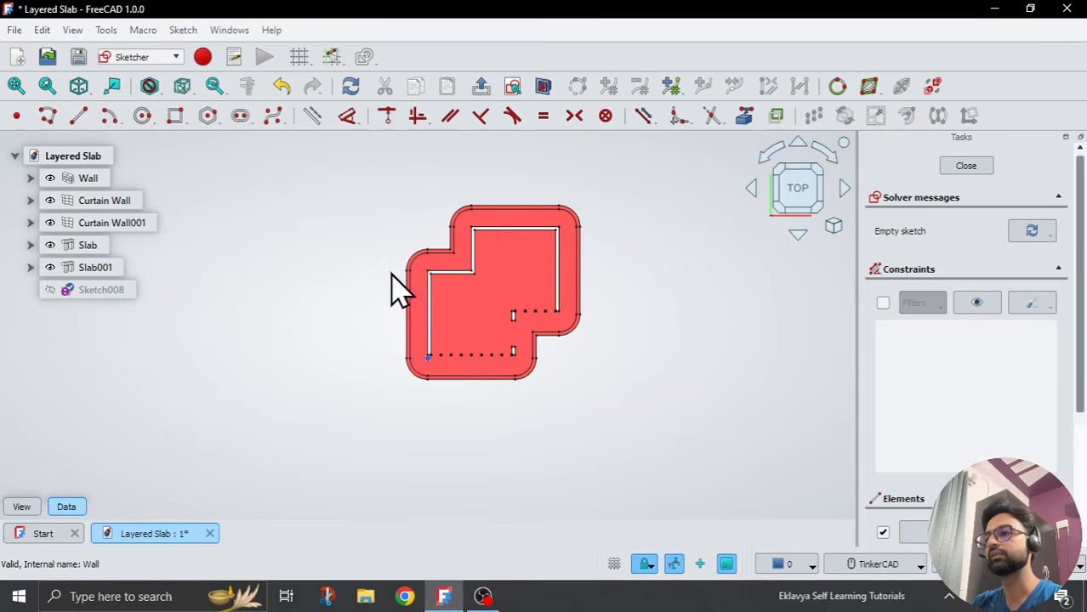
{"action": "scroll", "coordinate": [391, 281], "scroll_direction": "up", "scroll_amount": 1}
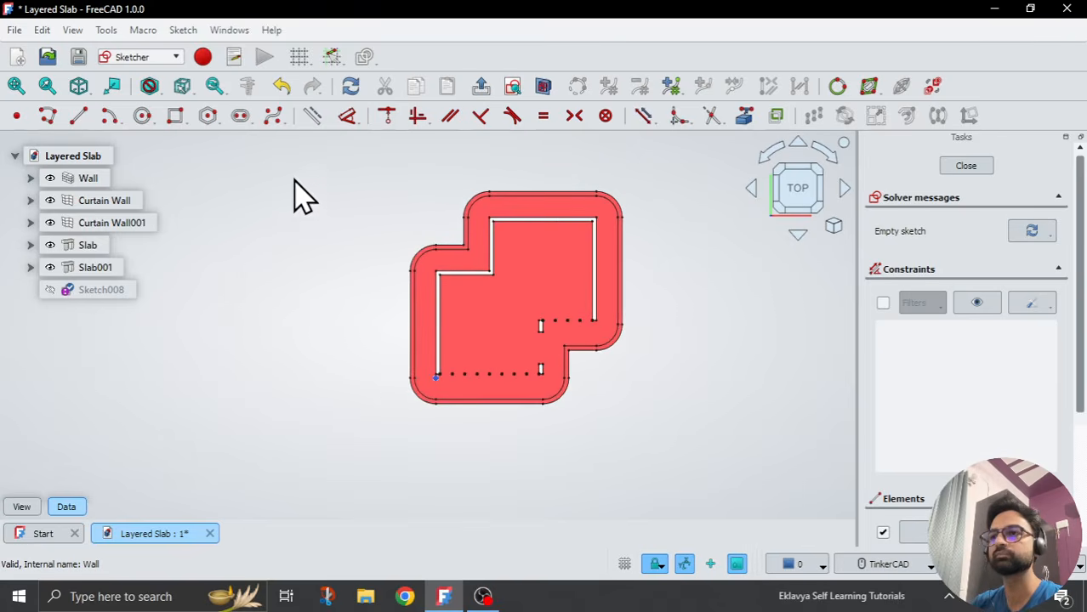
{"action": "left_click", "coordinate": [174, 115]}
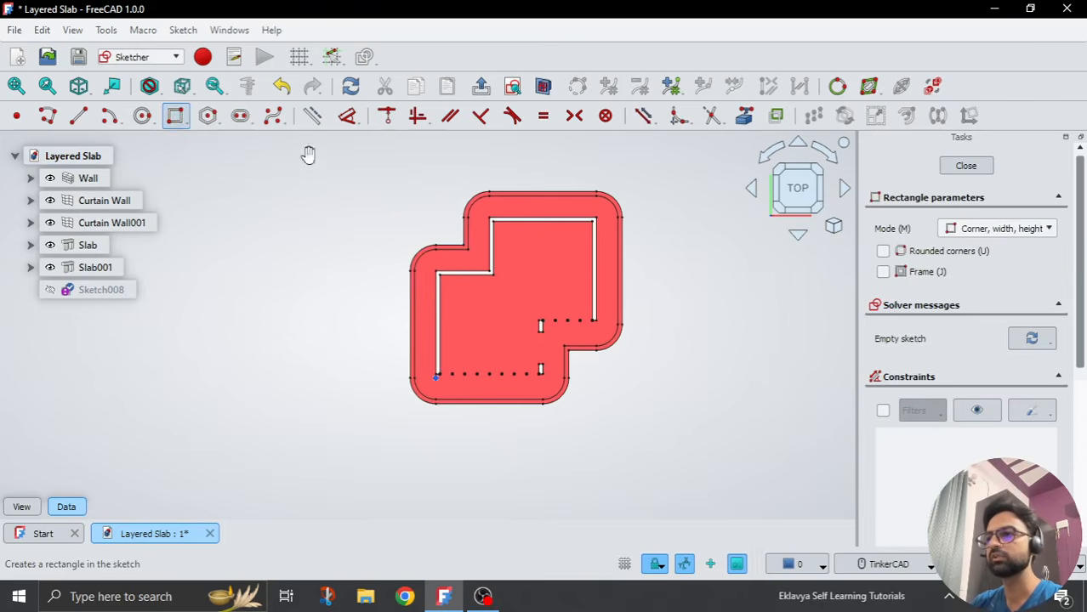
{"action": "left_click", "coordinate": [410, 176]}
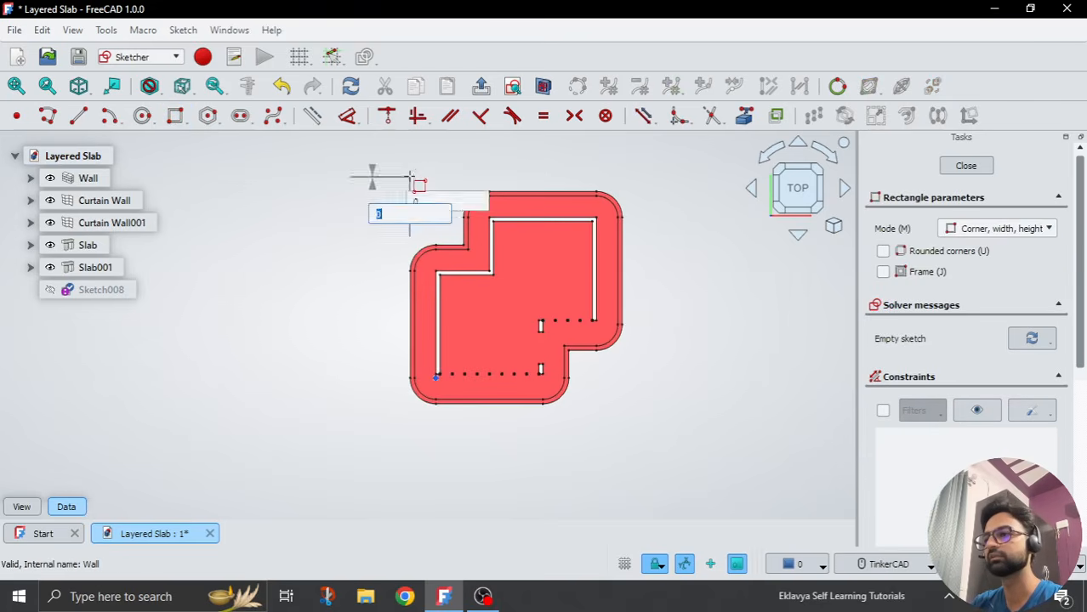
{"action": "left_click", "coordinate": [634, 414]}
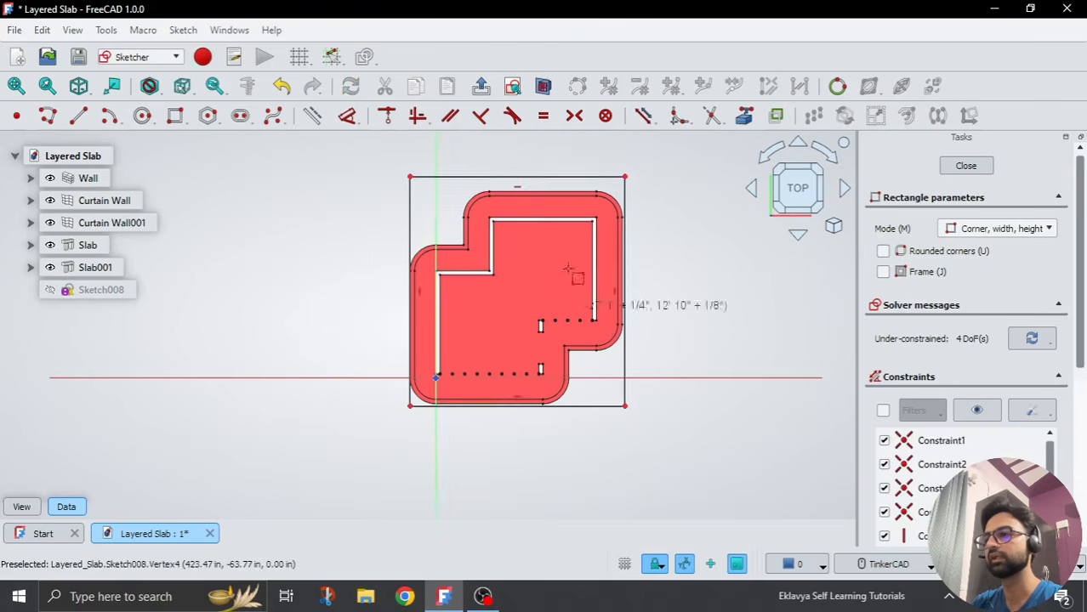
{"action": "scroll", "coordinate": [554, 239], "scroll_direction": "up", "scroll_amount": 3}
{"action": "key", "text": "Escape"}
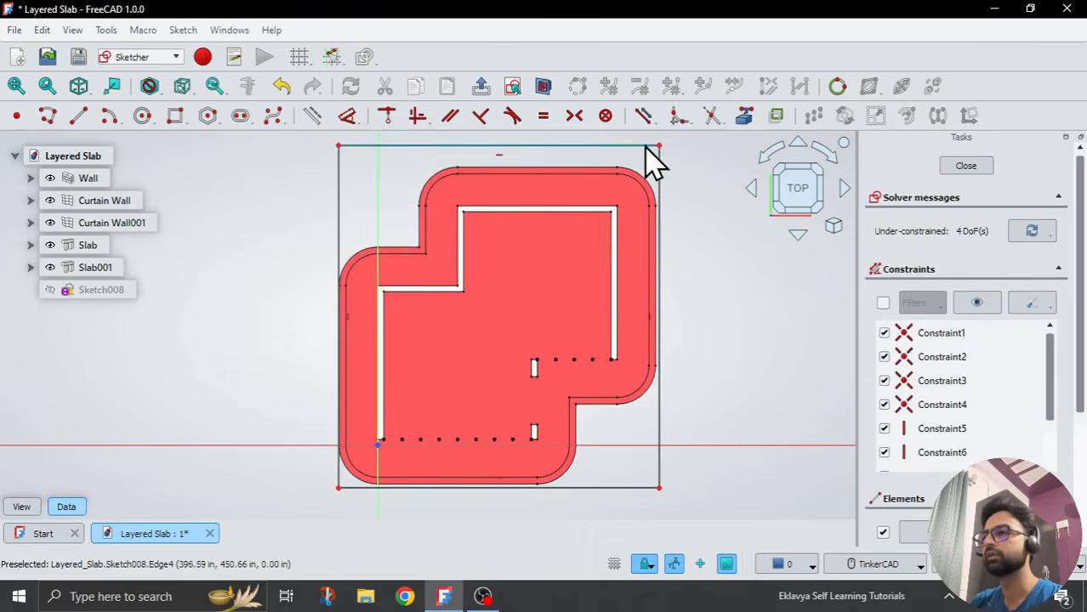
{"action": "left_click_drag", "start_coordinate": [659, 145], "coordinate": [653, 161]}
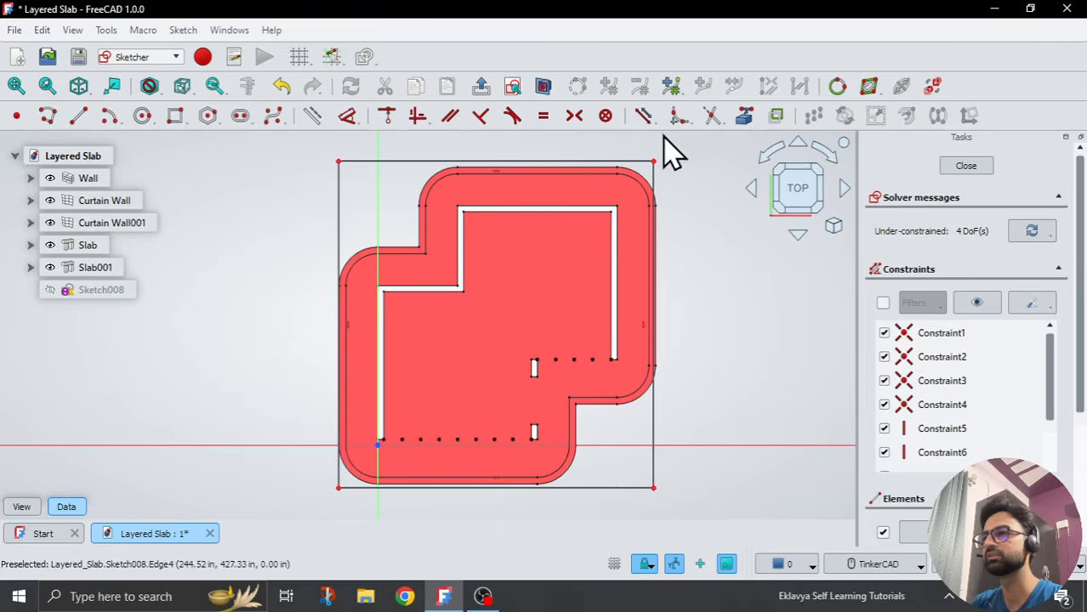
Step: Import the lower slab's topmost and leftmost outer edges into the sketch as external geometry
{"action": "left_click", "coordinate": [744, 117]}
{"action": "scroll", "coordinate": [567, 155], "scroll_direction": "up", "scroll_amount": 4}
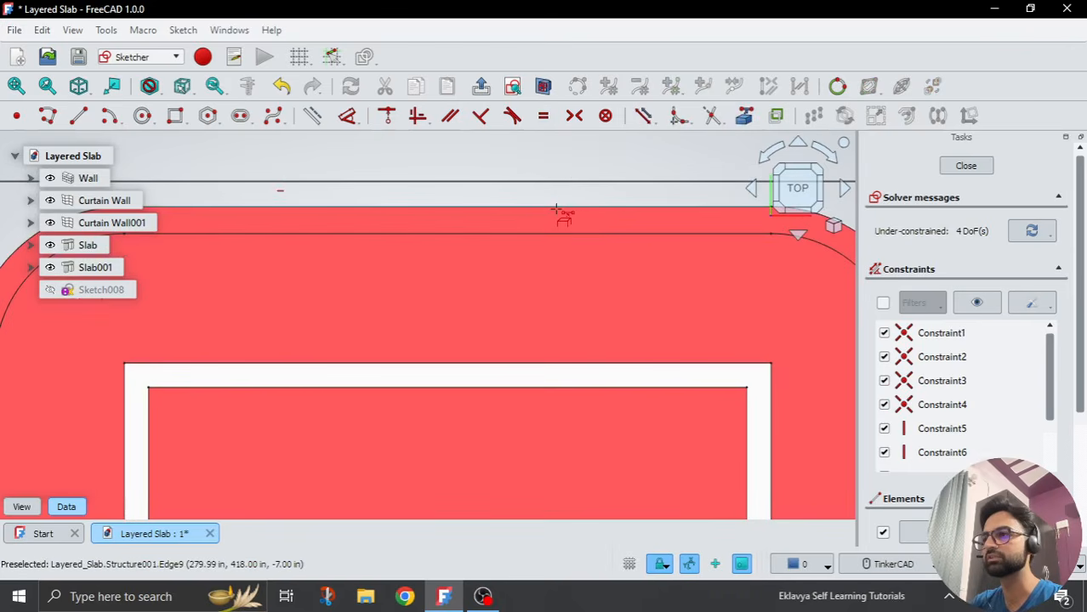
{"action": "scroll", "coordinate": [557, 208], "scroll_direction": "down", "scroll_amount": 5}
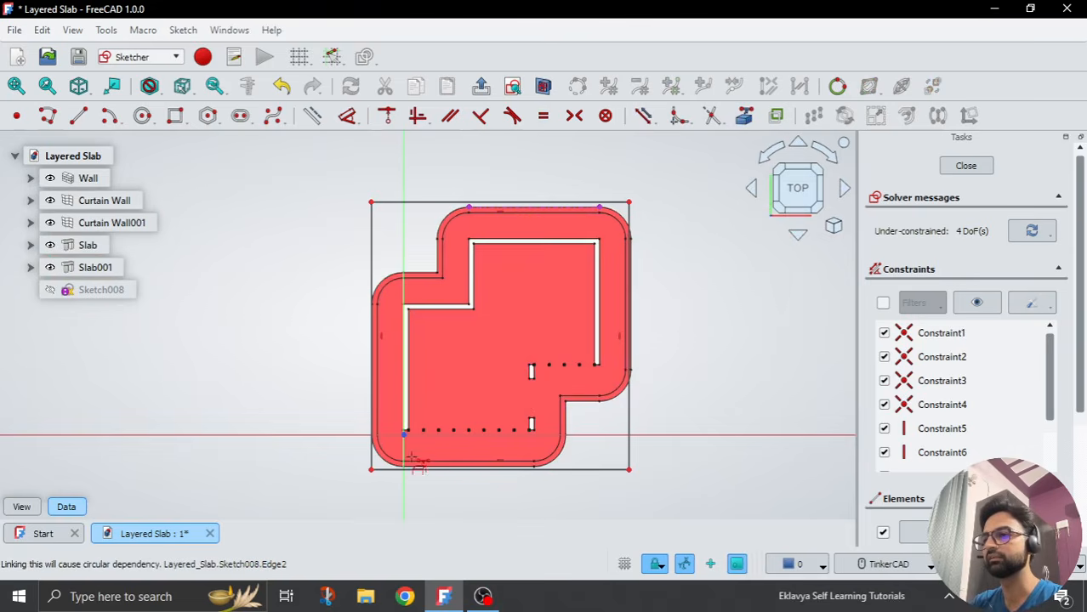
{"action": "scroll", "coordinate": [401, 439], "scroll_direction": "up", "scroll_amount": 5}
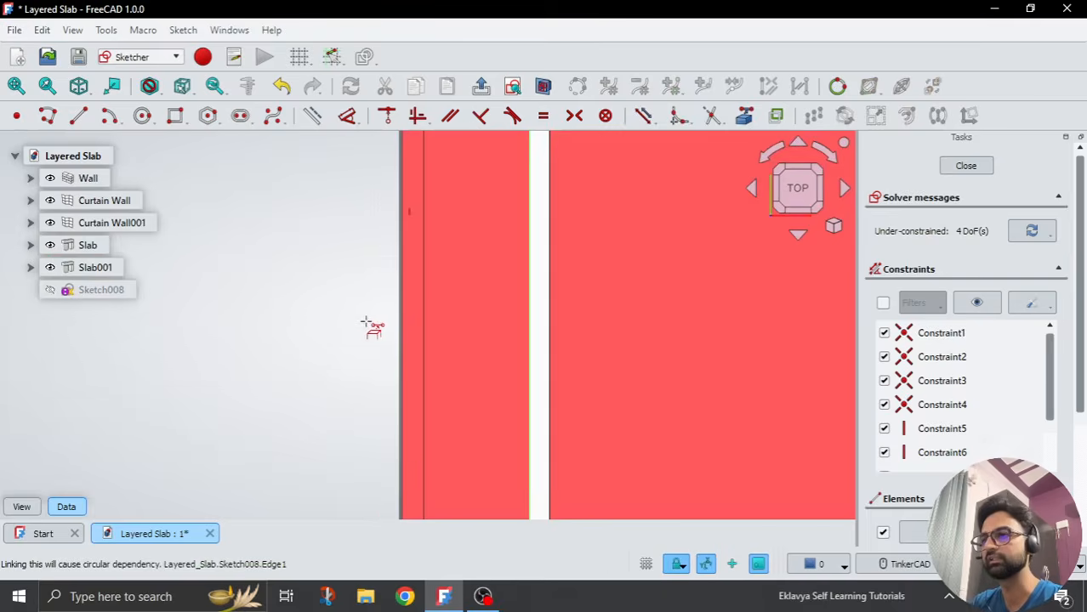
{"action": "scroll", "coordinate": [388, 256], "scroll_direction": "up", "scroll_amount": 3}
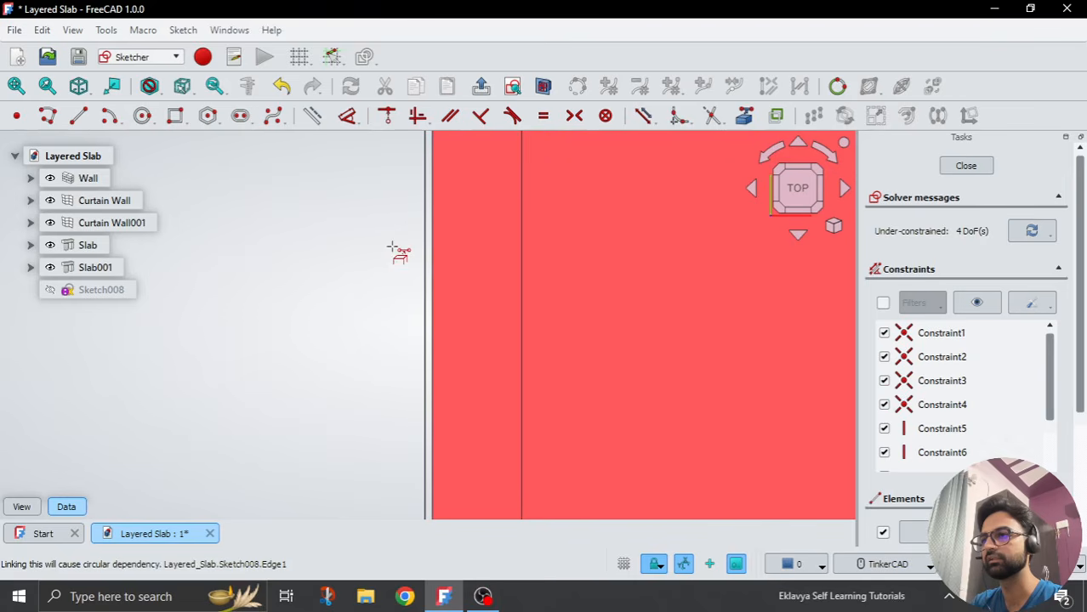
{"action": "left_click", "coordinate": [437, 238]}
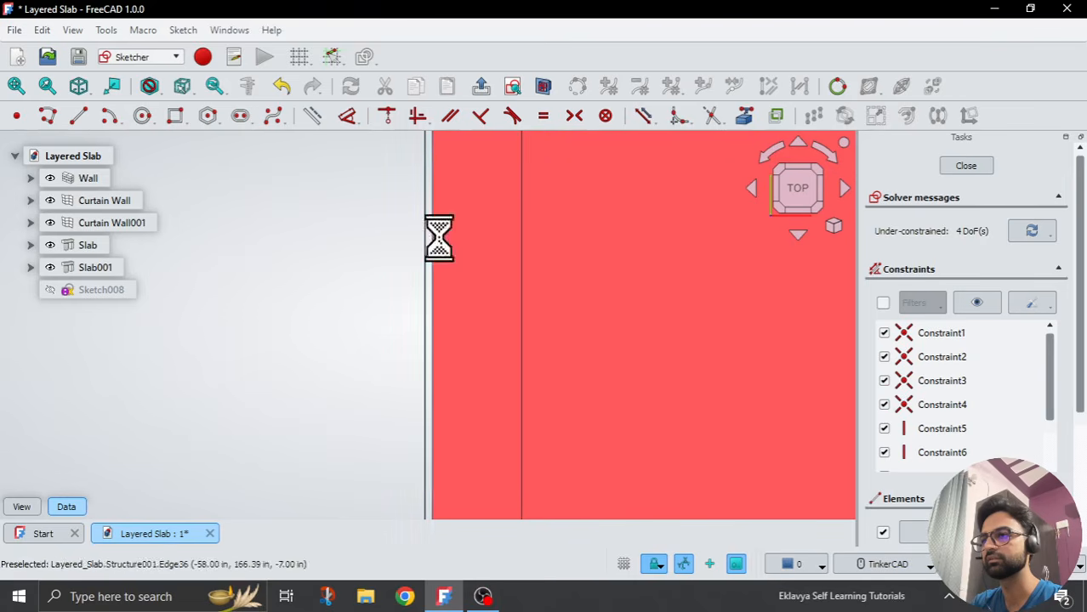
{"action": "scroll", "coordinate": [365, 282], "scroll_direction": "down", "scroll_amount": 2}
{"action": "scroll", "coordinate": [365, 284], "scroll_direction": "down", "scroll_amount": 5}
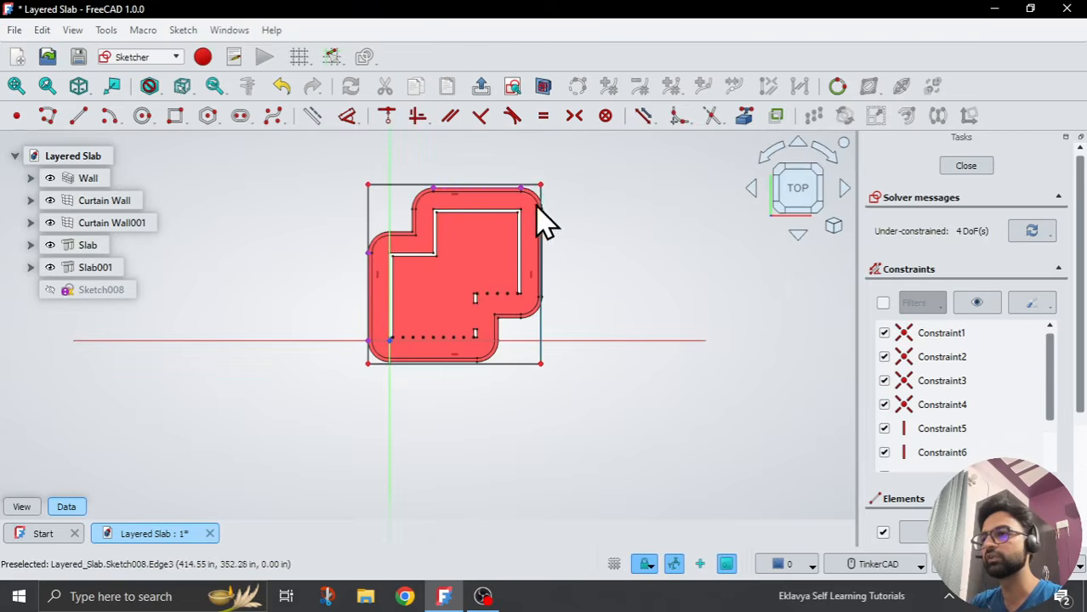
Step: Constrain the rectangle's top side to the right endpoint of the slab's projected top edge with a coincident constraint
{"action": "scroll", "coordinate": [531, 204], "scroll_direction": "up", "scroll_amount": 5}
{"action": "left_click", "coordinate": [525, 214]}
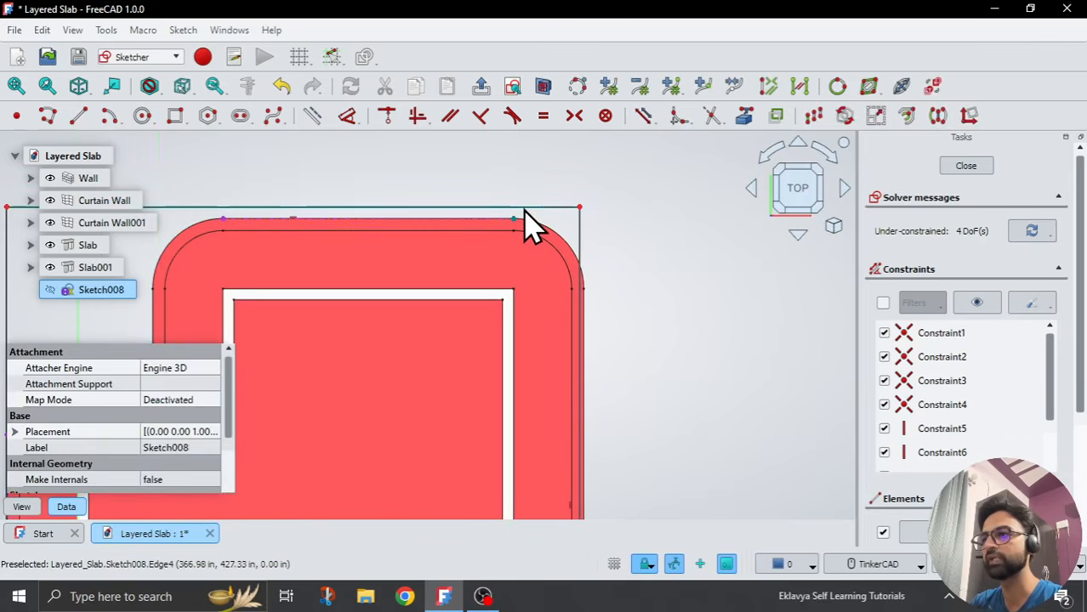
{"action": "left_click", "coordinate": [387, 116]}
{"action": "scroll", "coordinate": [563, 182], "scroll_direction": "down", "scroll_amount": 5}
{"action": "scroll", "coordinate": [257, 346], "scroll_direction": "up", "scroll_amount": 6}
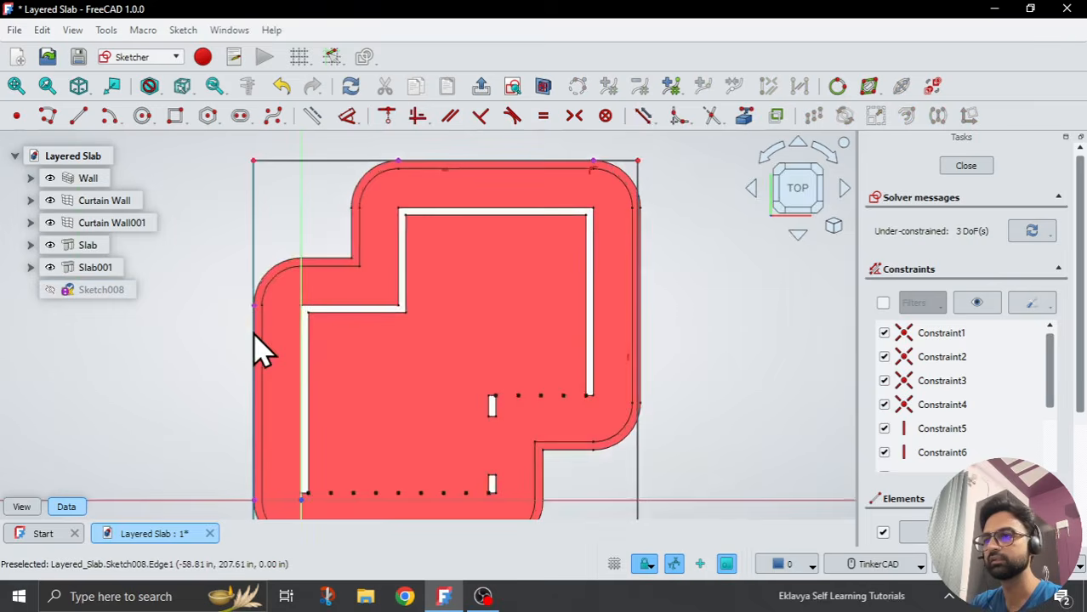
Step: Pull the rectangle's left side away from the slab and constrain it coincident with the upper endpoint of the projected left edge
{"action": "left_click_drag", "start_coordinate": [250, 253], "coordinate": [216, 241]}
{"action": "left_click", "coordinate": [257, 274]}
{"action": "scroll", "coordinate": [423, 265], "scroll_direction": "down", "scroll_amount": 3}
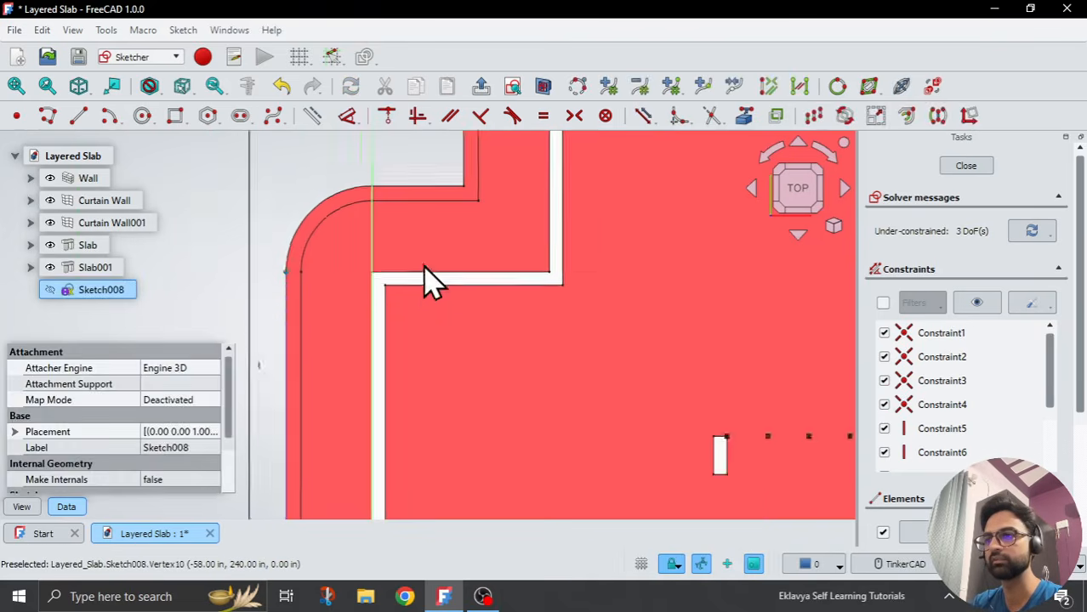
{"action": "scroll", "coordinate": [304, 286], "scroll_direction": "up", "scroll_amount": 4}
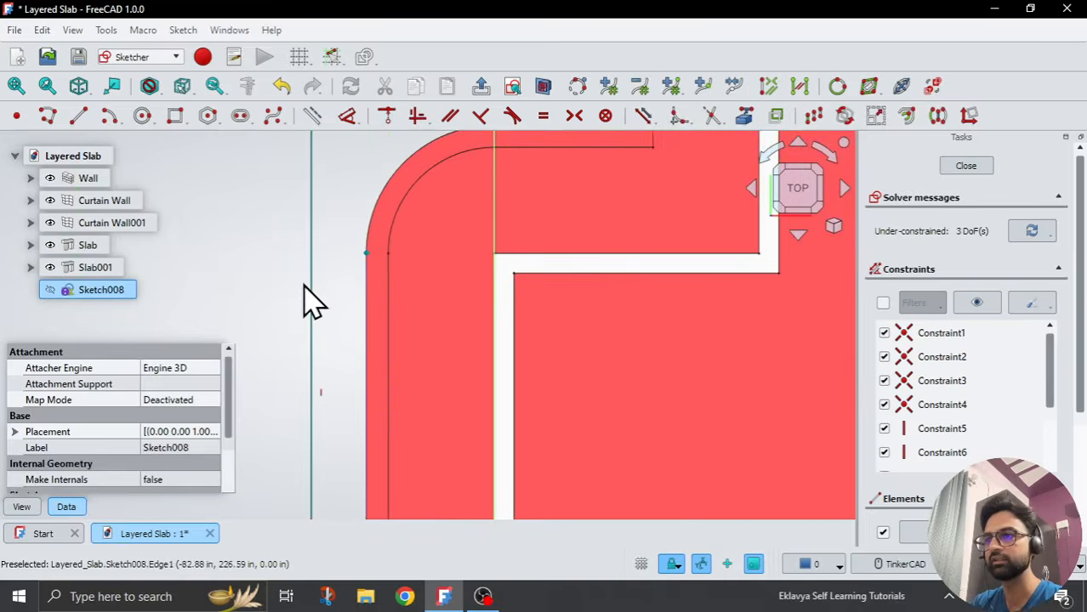
{"action": "left_click", "coordinate": [387, 117]}
{"action": "scroll", "coordinate": [354, 240], "scroll_direction": "down", "scroll_amount": 9}
{"action": "scroll", "coordinate": [499, 267], "scroll_direction": "up", "scroll_amount": 1}
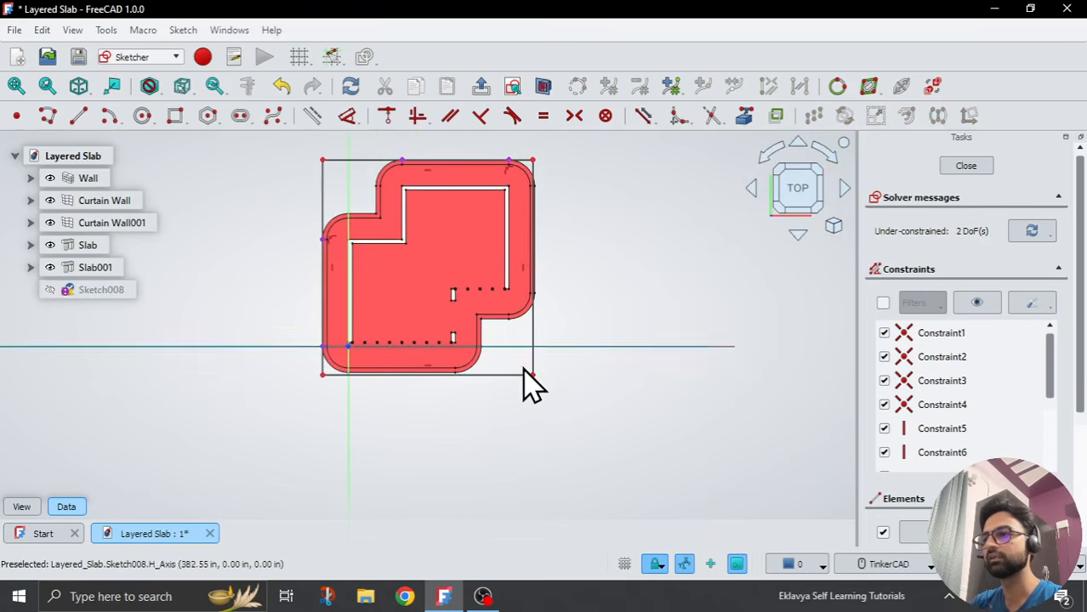
Step: Move the rectangle's lower-right corner outward and import the lower slab's rightmost and bottommost outer edges as external geometry
{"action": "mouse_move", "coordinate": [532, 375]}
{"action": "left_mouse_down"}
{"action": "mouse_move", "coordinate": [559, 377]}
{"action": "mouse_move", "coordinate": [549, 378]}
{"action": "left_mouse_up"}
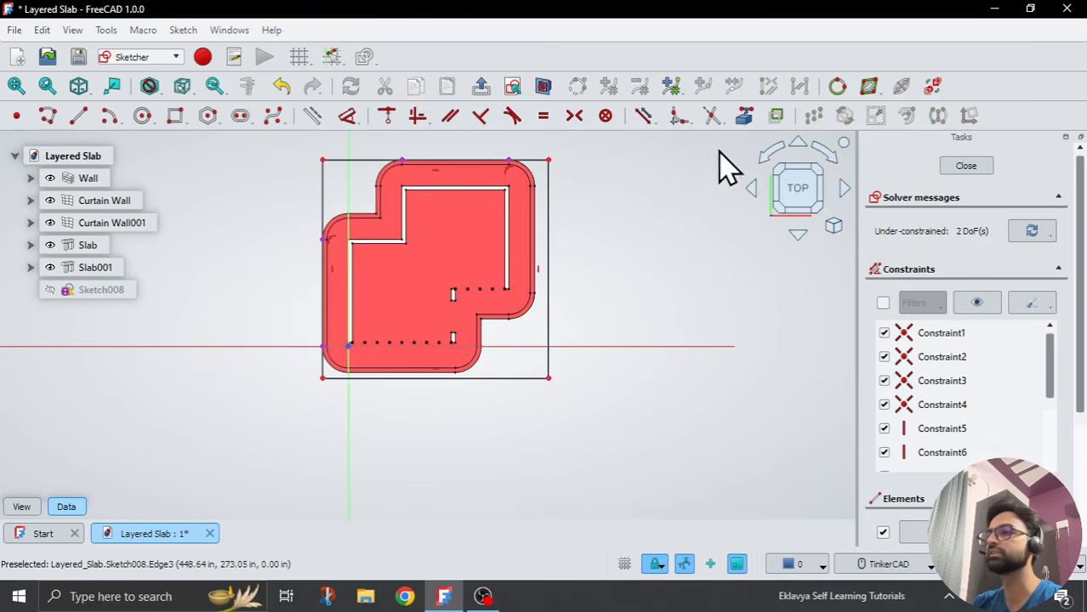
{"action": "left_click", "coordinate": [743, 117]}
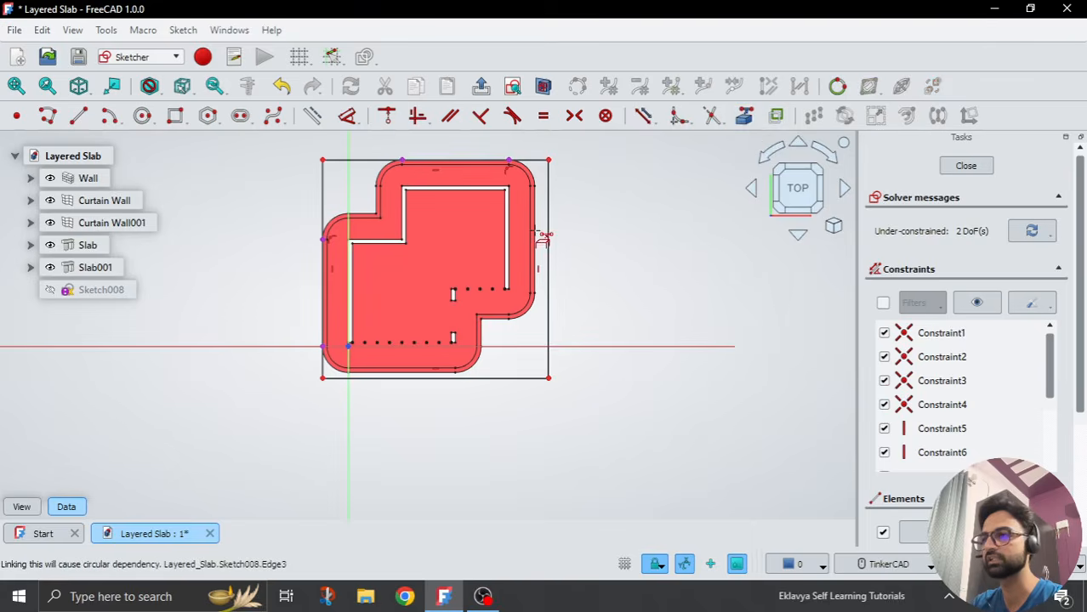
{"action": "scroll", "coordinate": [535, 219], "scroll_direction": "up", "scroll_amount": 7}
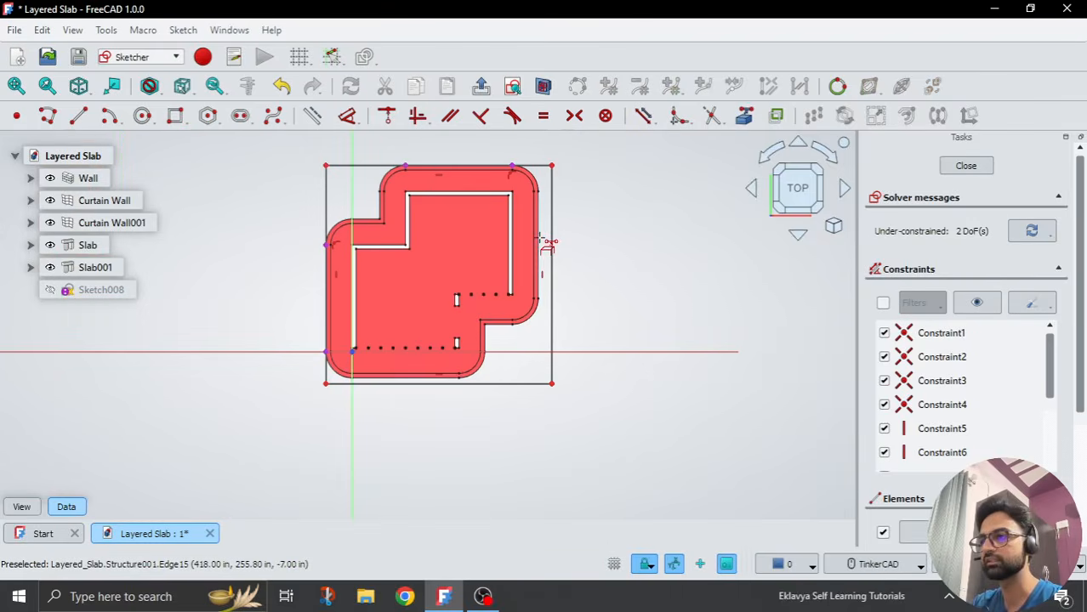
{"action": "scroll", "coordinate": [536, 229], "scroll_direction": "down", "scroll_amount": 7}
{"action": "left_click", "coordinate": [537, 246]}
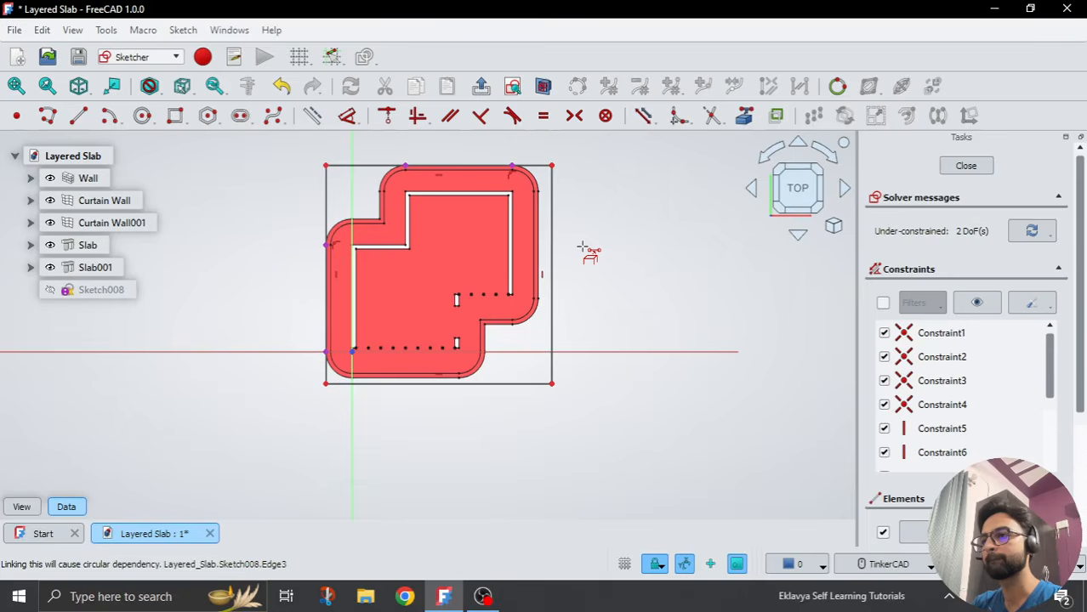
{"action": "scroll", "coordinate": [578, 243], "scroll_direction": "up", "scroll_amount": 10}
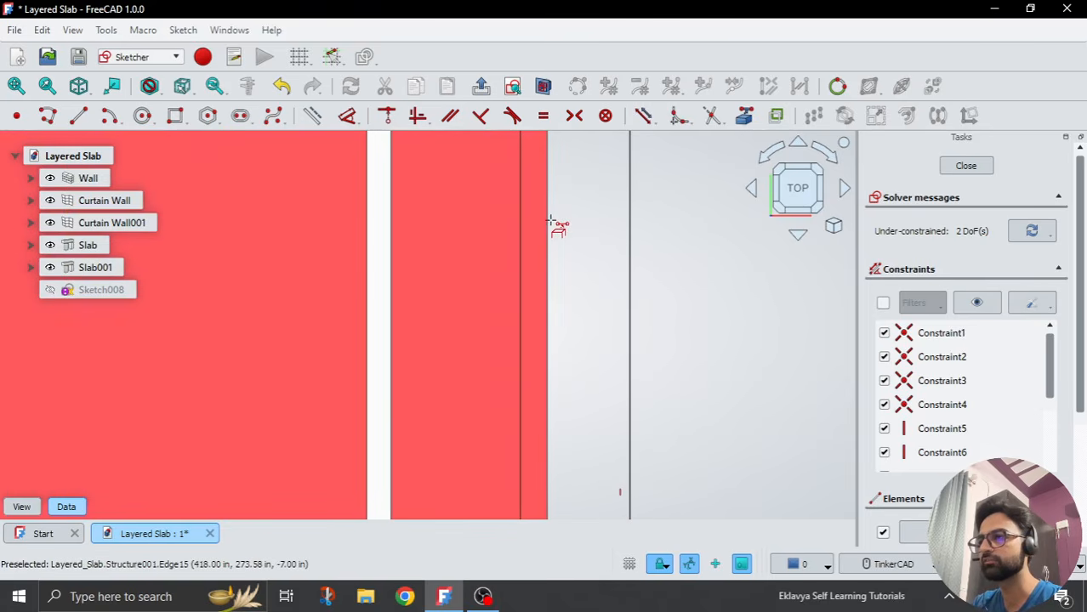
{"action": "scroll", "coordinate": [554, 234], "scroll_direction": "down", "scroll_amount": 8}
{"action": "scroll", "coordinate": [459, 398], "scroll_direction": "up", "scroll_amount": 5}
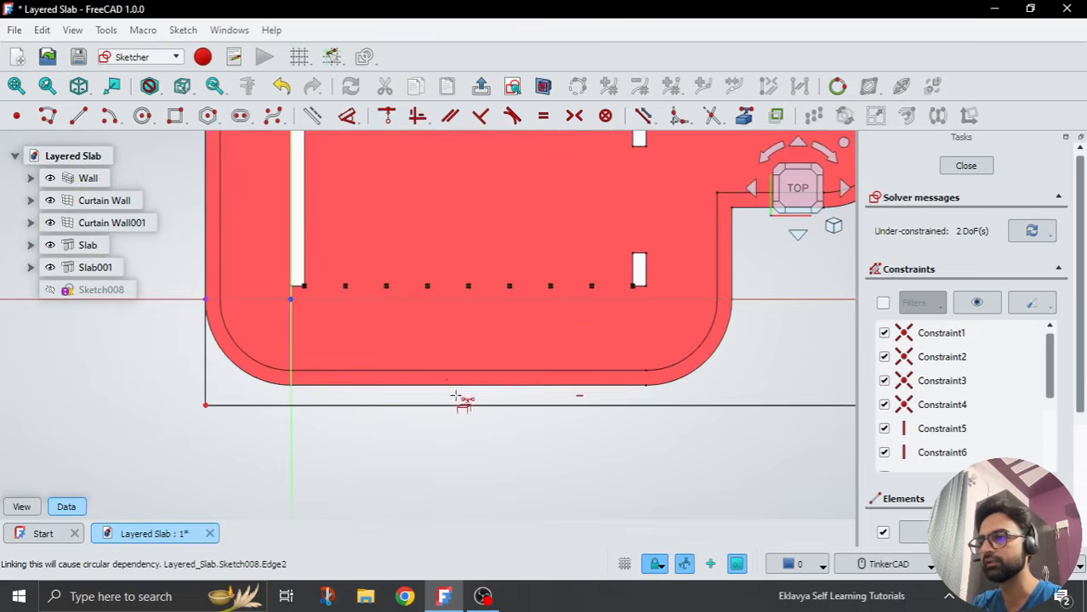
{"action": "scroll", "coordinate": [456, 396], "scroll_direction": "up", "scroll_amount": 2}
{"action": "scroll", "coordinate": [493, 403], "scroll_direction": "down", "scroll_amount": 3}
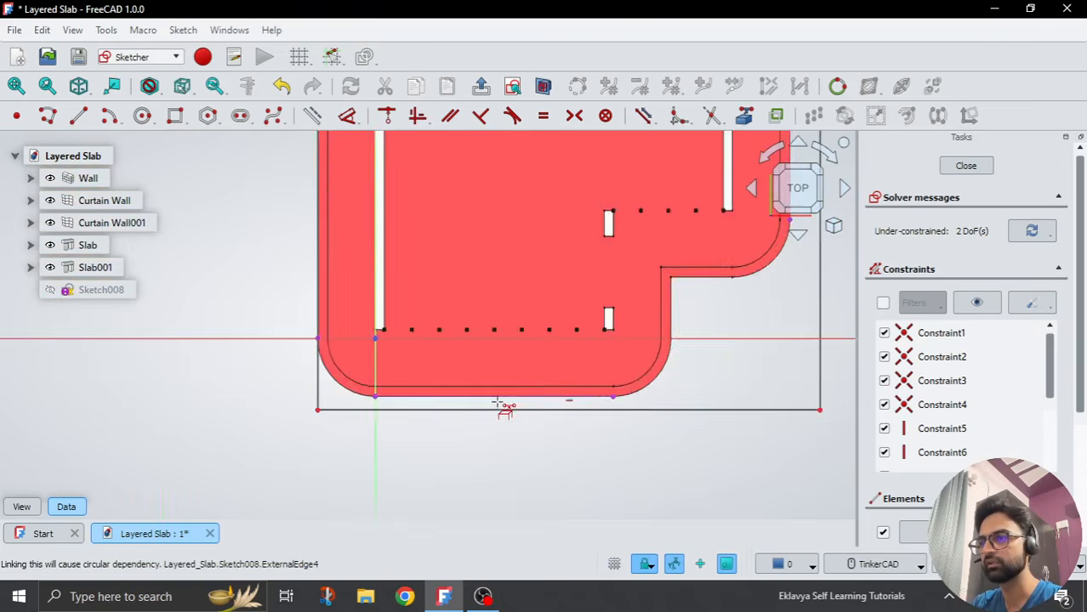
{"action": "scroll", "coordinate": [501, 407], "scroll_direction": "down", "scroll_amount": 3}
{"action": "left_click", "coordinate": [578, 402]}
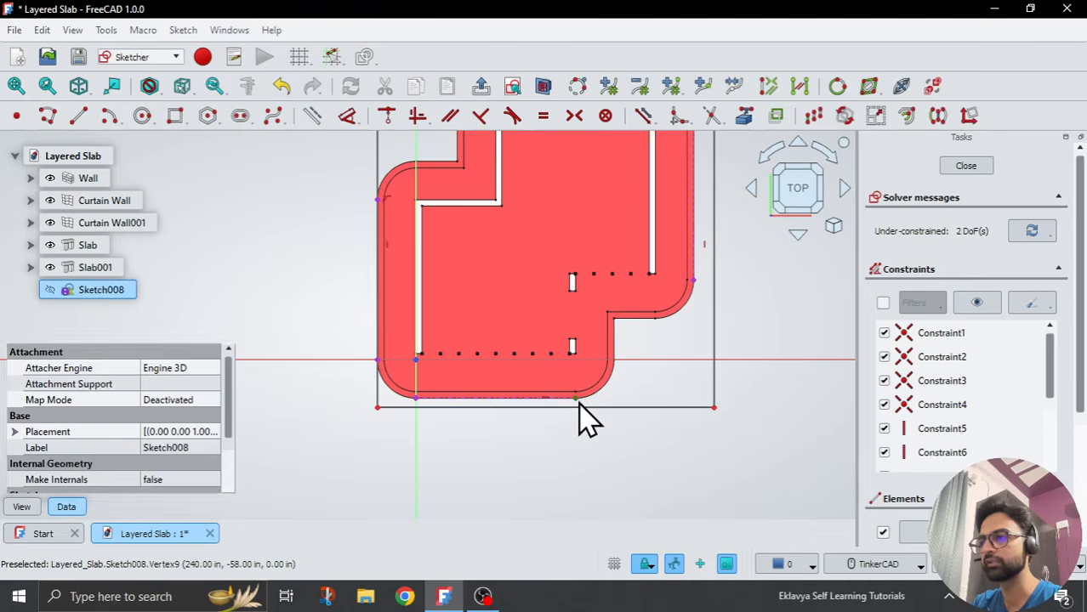
{"action": "left_click", "coordinate": [587, 365]}
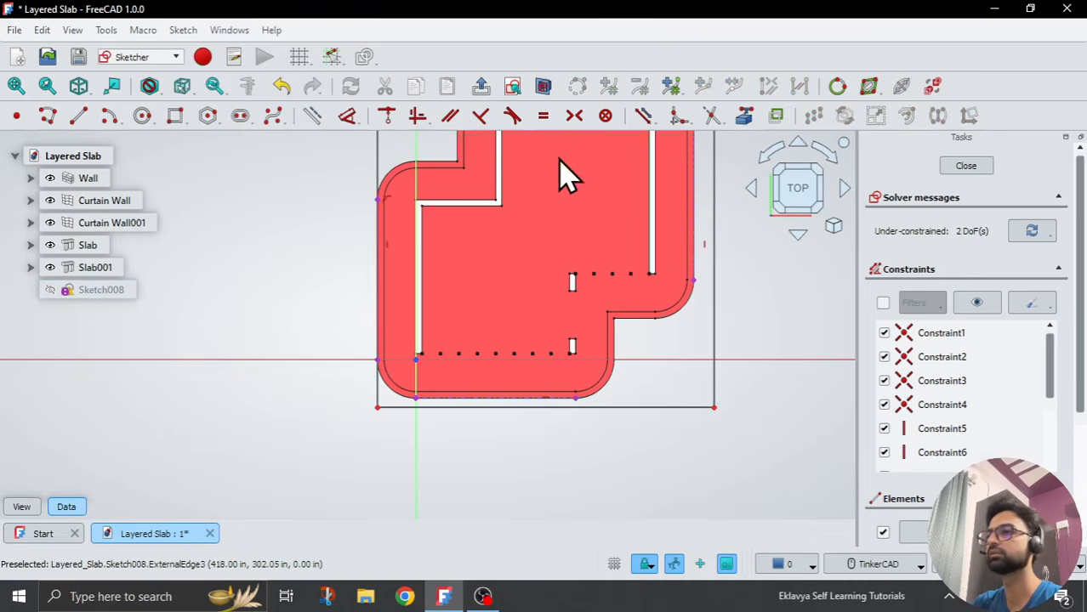
{"action": "left_click", "coordinate": [387, 115]}
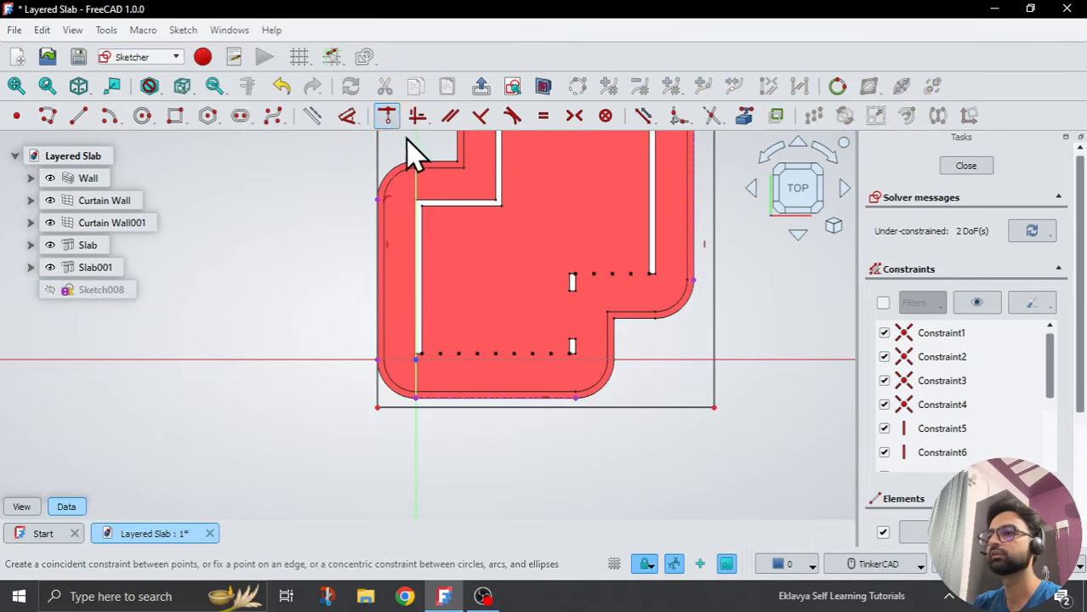
{"action": "scroll", "coordinate": [576, 404], "scroll_direction": "up", "scroll_amount": 3}
{"action": "key", "text": "Escape"}
Step: Constrain the rectangle's bottom side coincident with the right endpoint of the slab's projected bottom edge
{"action": "left_click", "coordinate": [570, 395]}
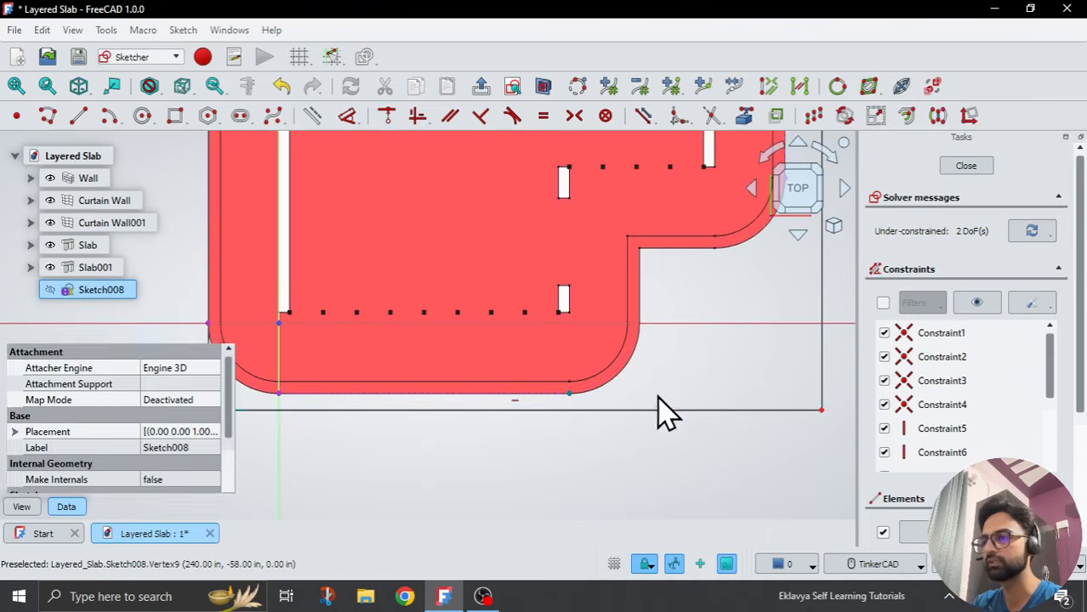
{"action": "left_click", "coordinate": [648, 410]}
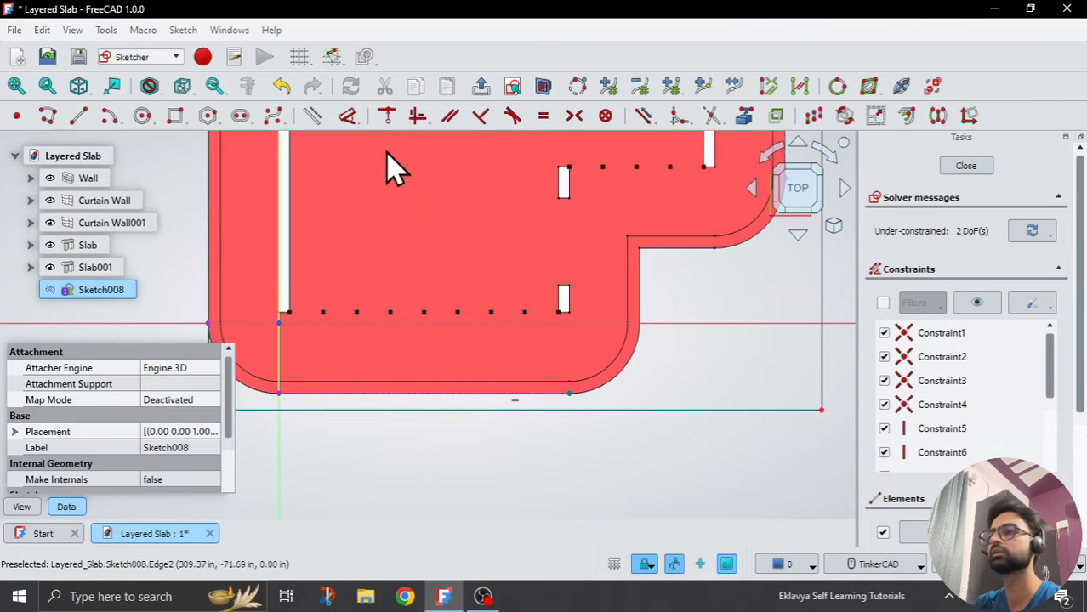
{"action": "left_click", "coordinate": [387, 119]}
Step: Constrain the rectangle's right side coincident with the lower endpoint of the projected right edge and finish the sketch
{"action": "scroll", "coordinate": [486, 485], "scroll_direction": "down", "scroll_amount": 3}
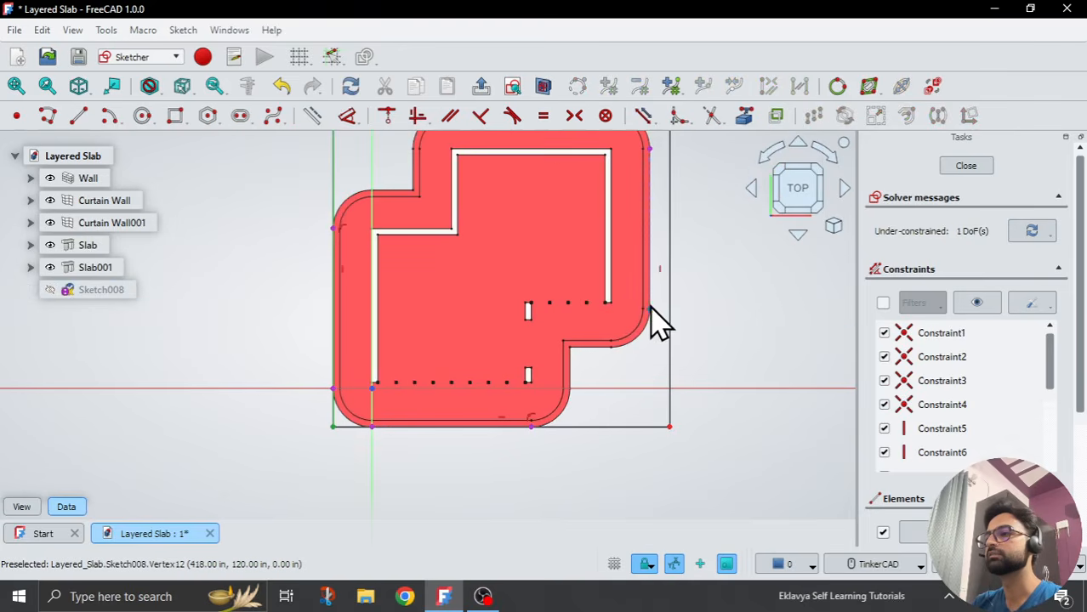
{"action": "left_click", "coordinate": [651, 322]}
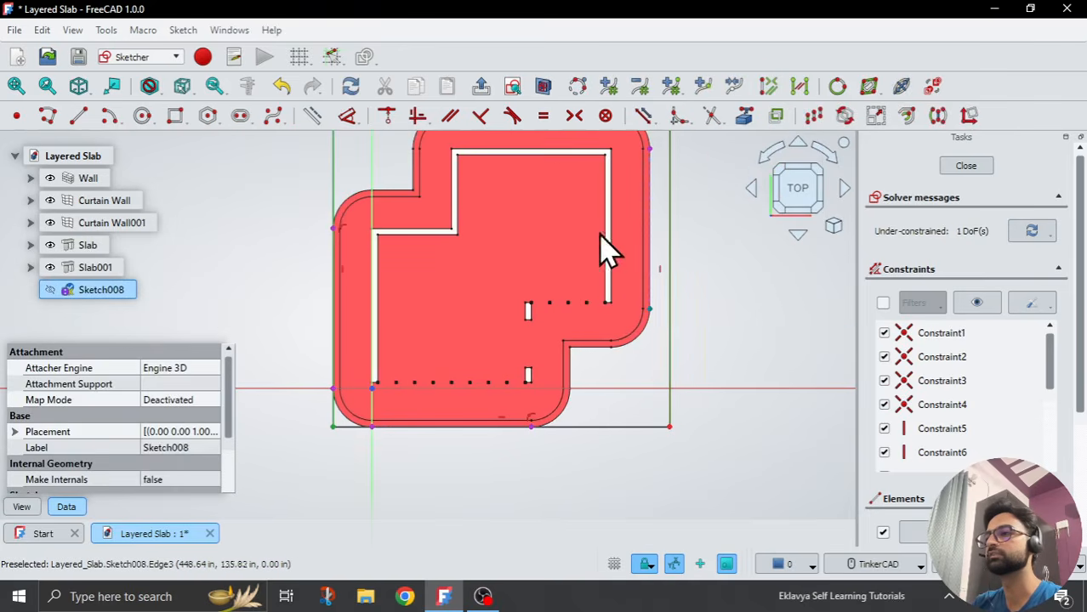
{"action": "left_click", "coordinate": [389, 119]}
{"action": "scroll", "coordinate": [556, 444], "scroll_direction": "down", "scroll_amount": 2}
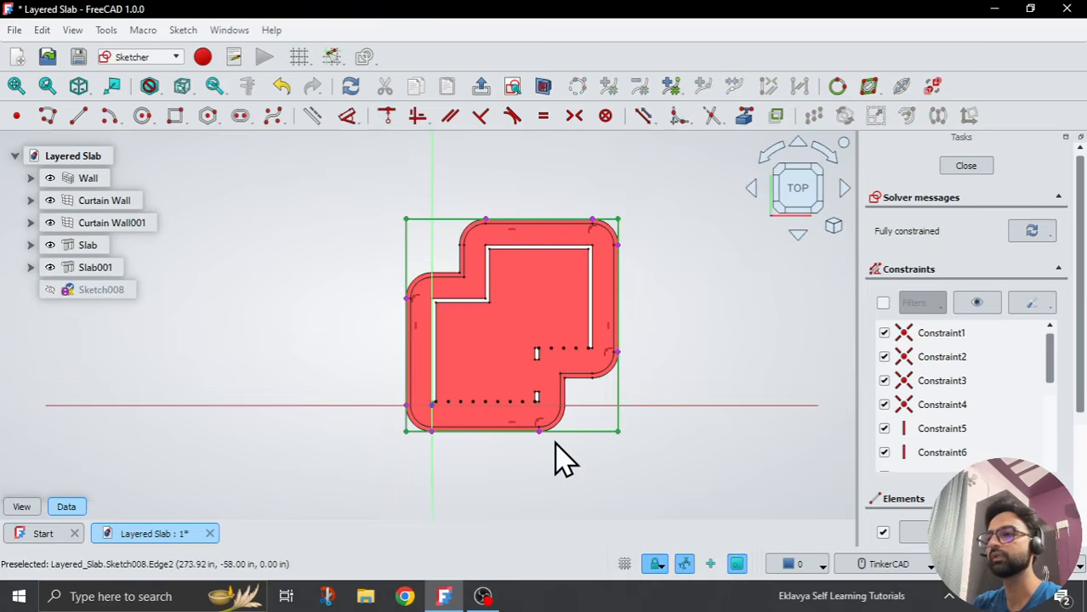
{"action": "left_click", "coordinate": [481, 86]}
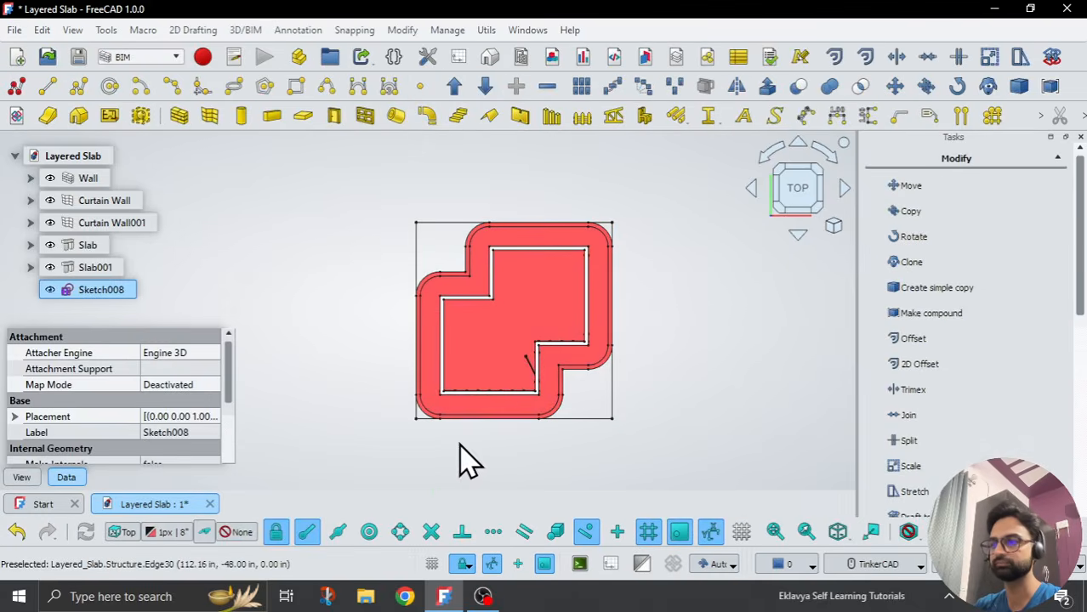
Step: Examine the rectangle sketch's height relative to the slabs and walls in perspective and from the front
{"action": "middle_click_drag", "start_coordinate": [459, 459], "coordinate": [420, 376]}
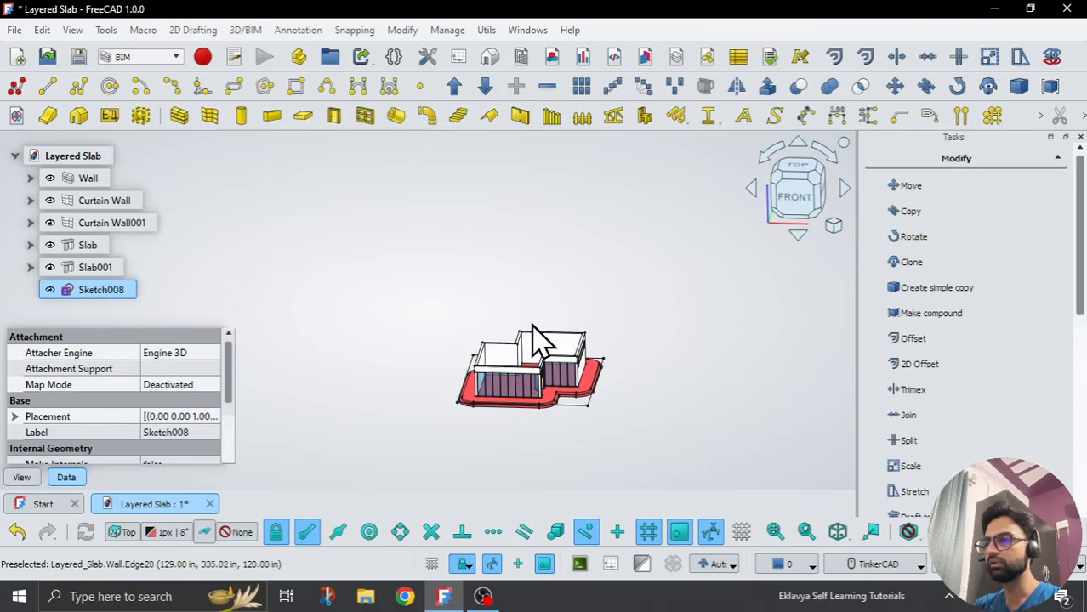
{"action": "middle_click_drag", "start_coordinate": [623, 398], "coordinate": [593, 410]}
{"action": "scroll", "coordinate": [507, 387], "scroll_direction": "up", "scroll_amount": 4}
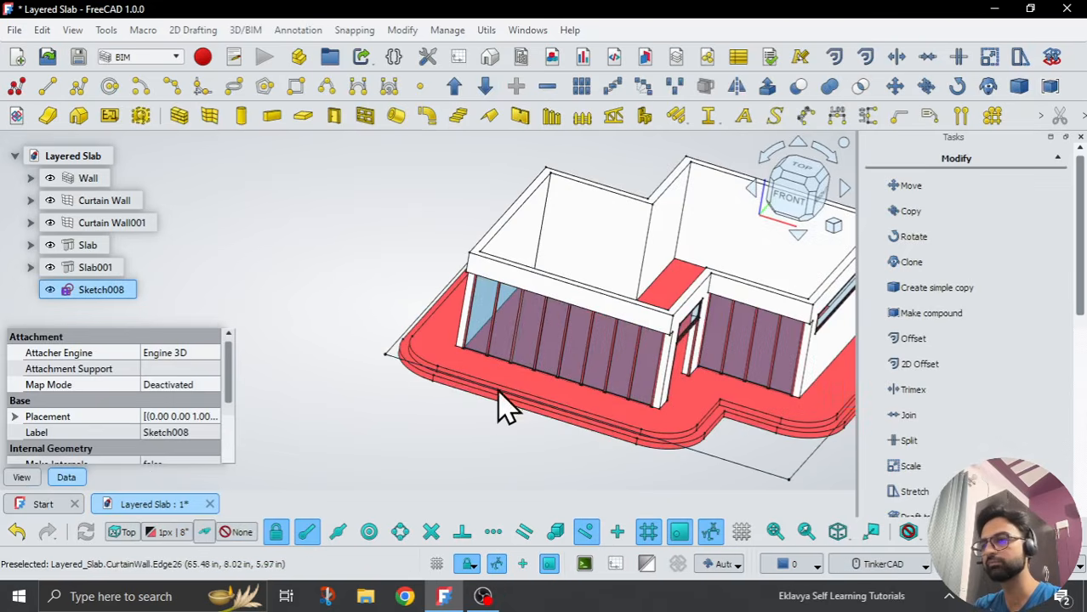
{"action": "right_click_drag", "start_coordinate": [481, 432], "coordinate": [497, 303]}
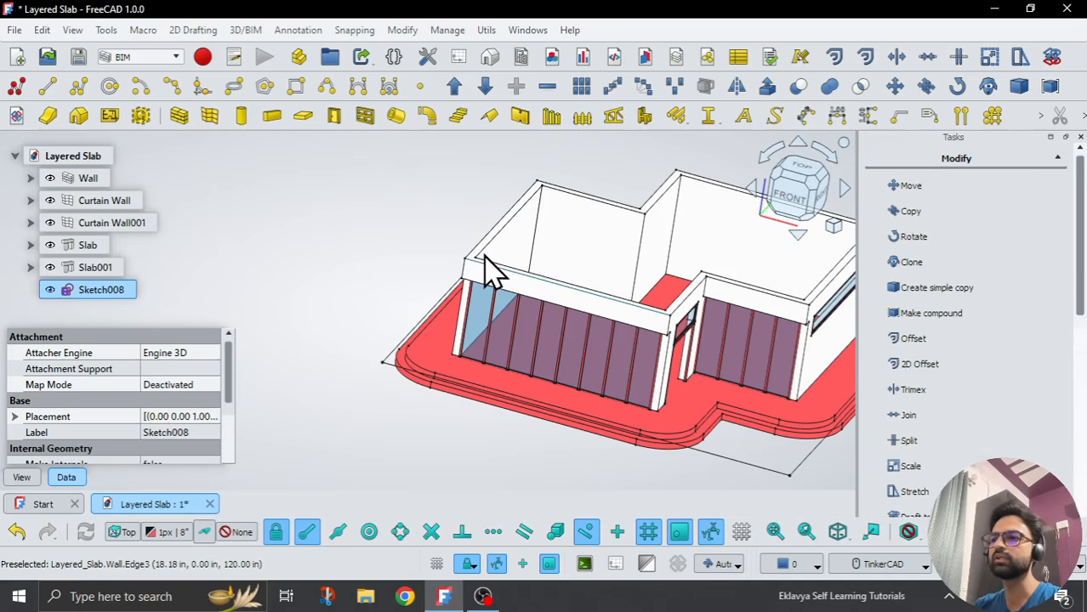
{"action": "left_click", "coordinate": [806, 208]}
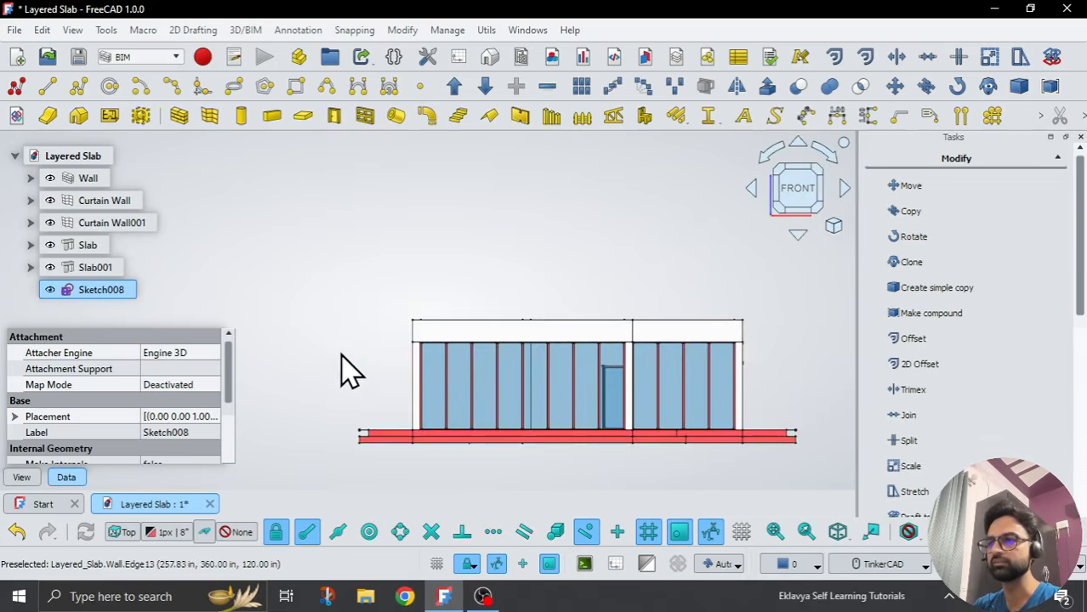
{"action": "scroll", "coordinate": [388, 381], "scroll_direction": "up", "scroll_amount": 4}
{"action": "scroll", "coordinate": [447, 280], "scroll_direction": "down", "scroll_amount": 5}
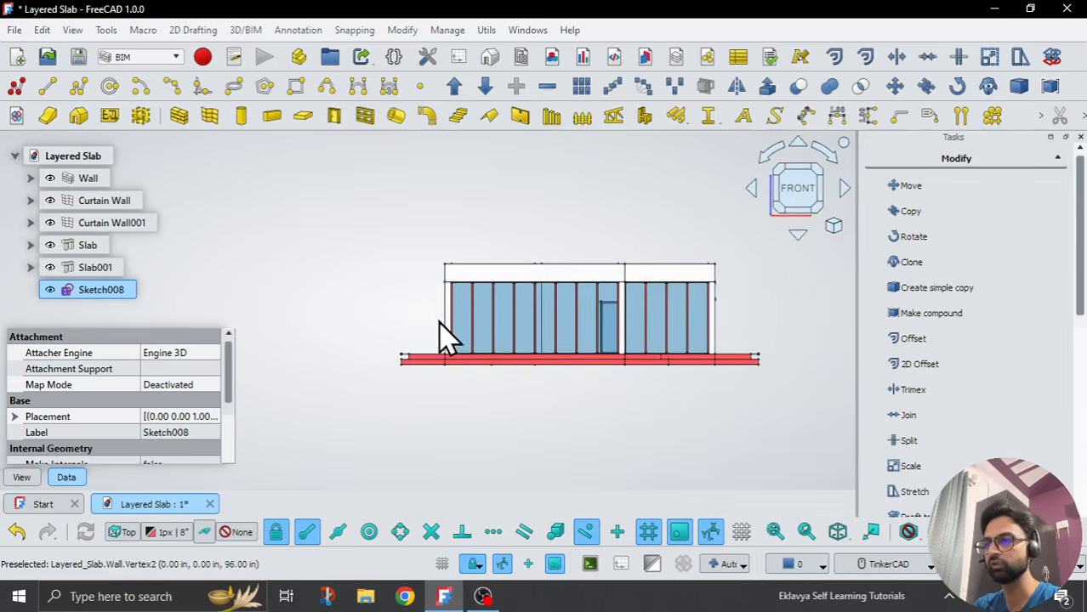
Step: Measure the distance from the rectangle sketch's front-left corner to the wall's top corner, including the vertical offset, and close the measurement
{"action": "scroll", "coordinate": [445, 374], "scroll_direction": "up", "scroll_amount": 3}
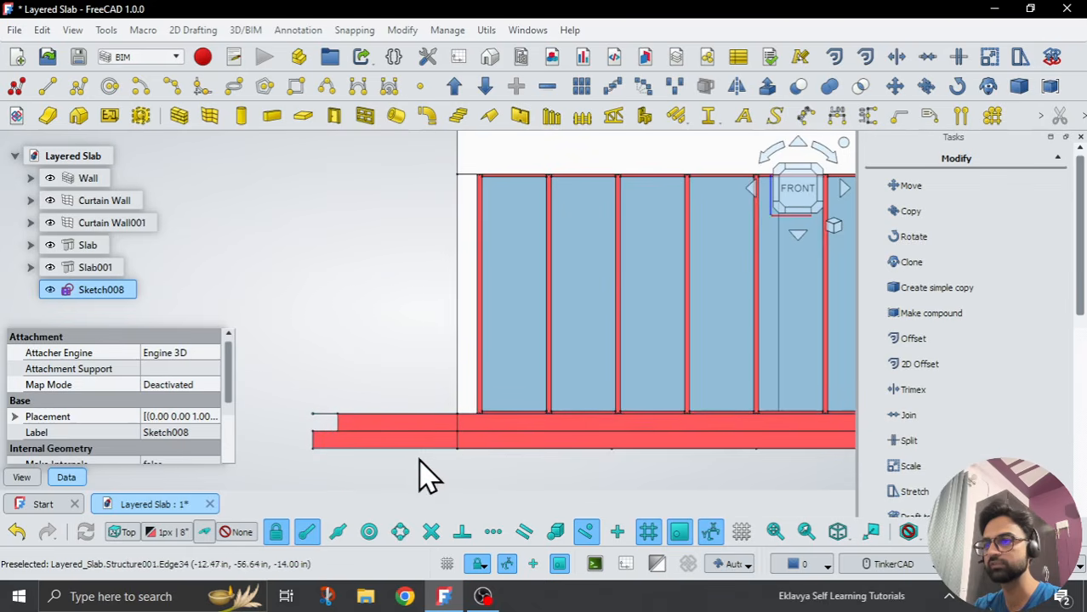
{"action": "scroll", "coordinate": [425, 476], "scroll_direction": "down", "scroll_amount": 2}
{"action": "scroll", "coordinate": [426, 286], "scroll_direction": "up", "scroll_amount": 3}
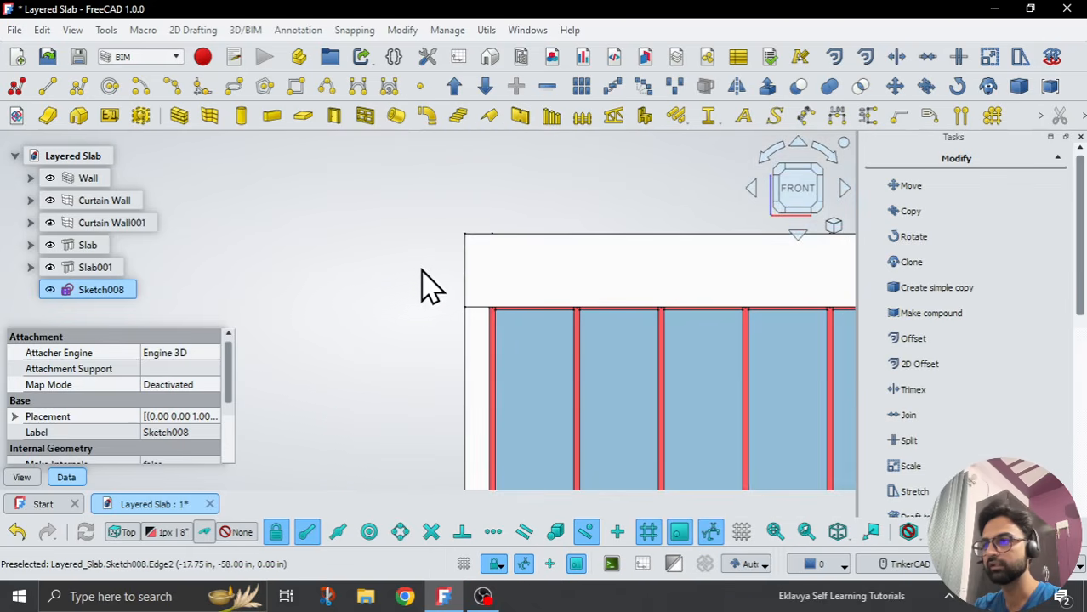
{"action": "left_click", "coordinate": [464, 240]}
{"action": "scroll", "coordinate": [464, 234], "scroll_direction": "down", "scroll_amount": 3}
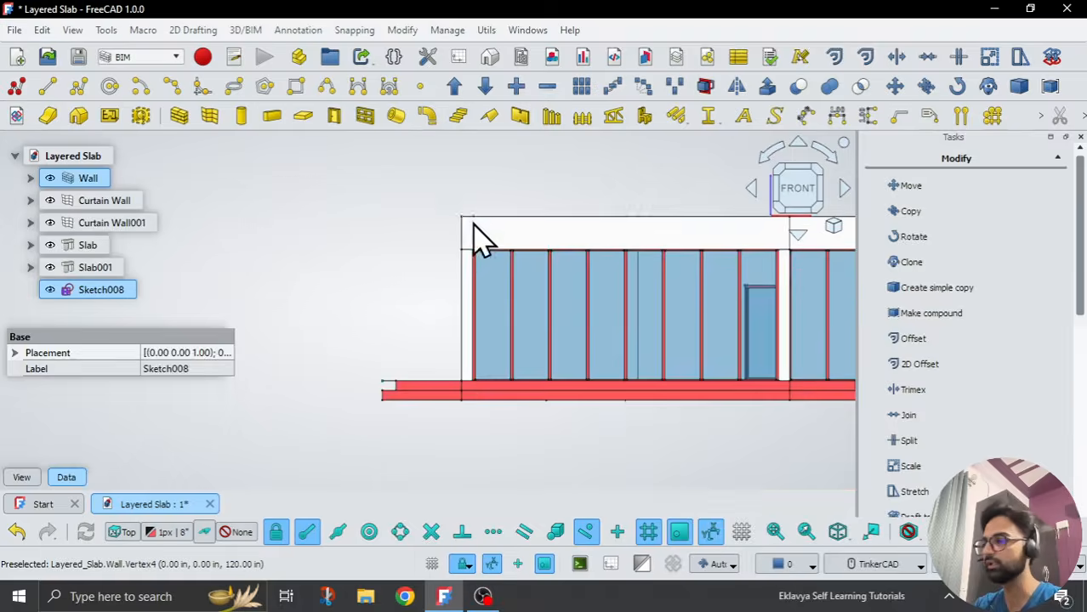
{"action": "left_click", "coordinate": [909, 531]}
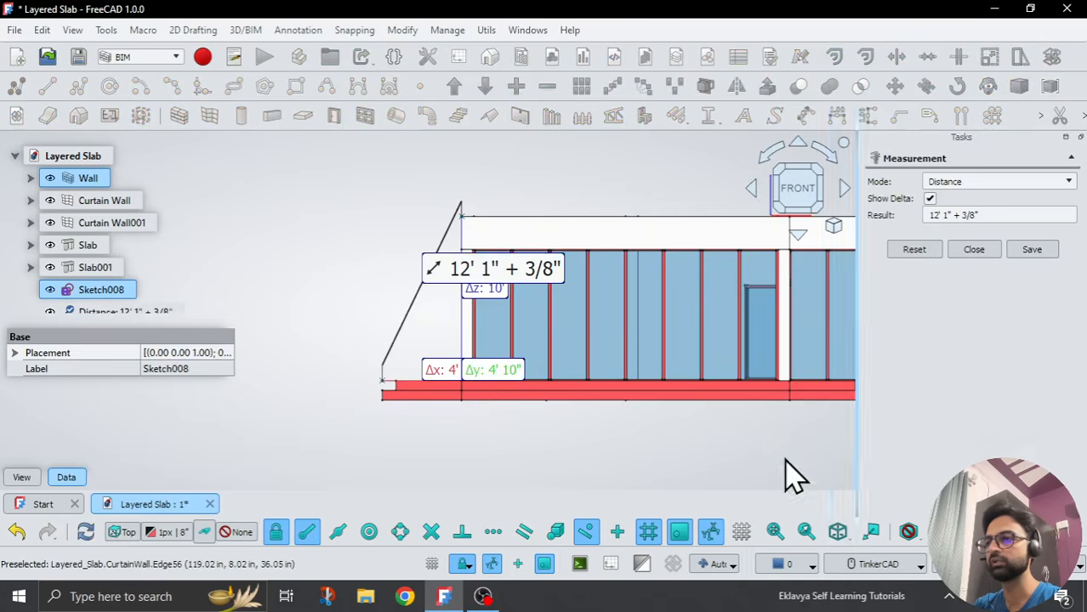
{"action": "scroll", "coordinate": [466, 316], "scroll_direction": "up", "scroll_amount": 4}
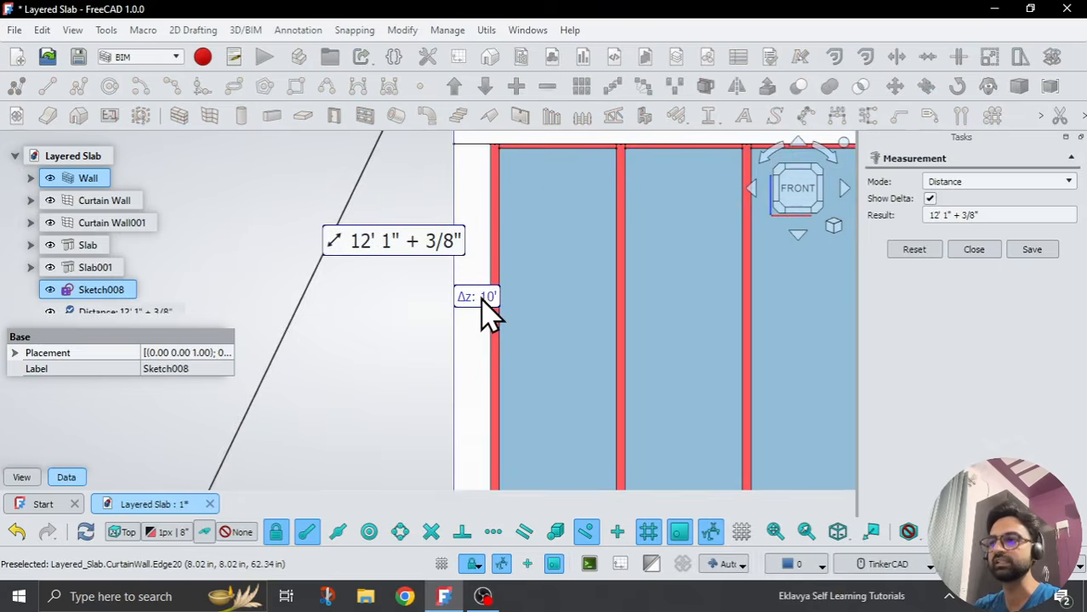
{"action": "scroll", "coordinate": [497, 316], "scroll_direction": "down", "scroll_amount": 3}
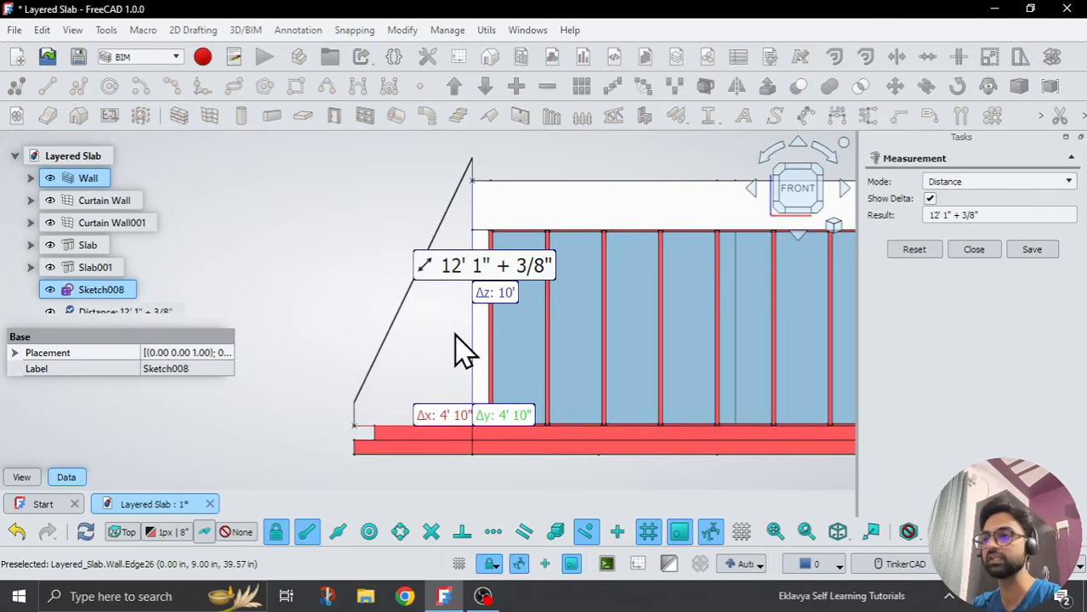
{"action": "key", "text": "Escape"}
{"action": "key", "text": "Escape"}
Step: Raise the rectangle sketch by setting the z value of its placement position to 10'
{"action": "scroll", "coordinate": [510, 319], "scroll_direction": "down", "scroll_amount": 3}
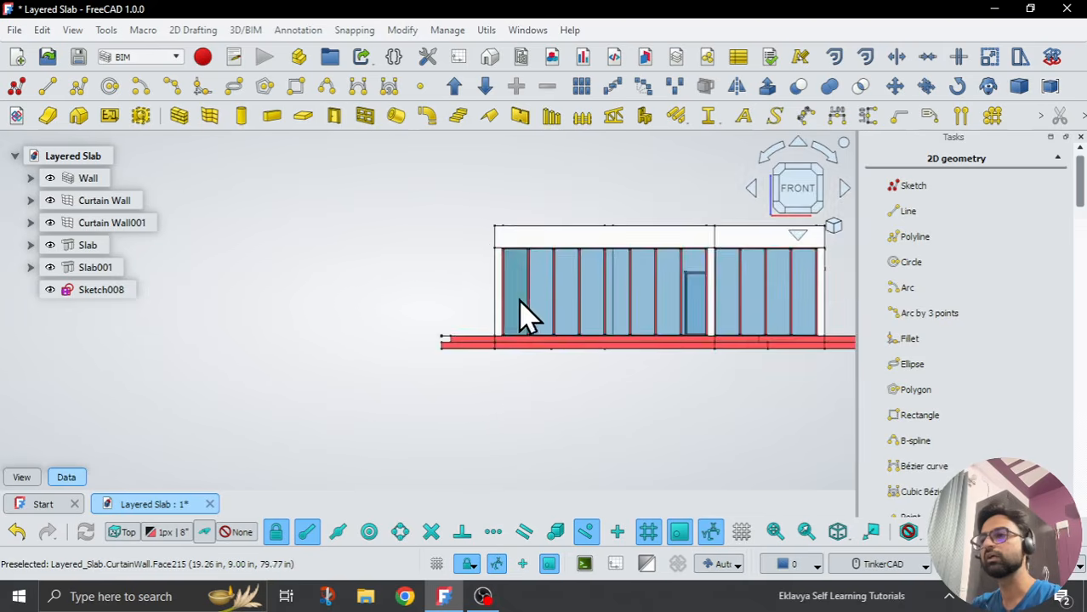
{"action": "middle_click_drag", "start_coordinate": [525, 317], "coordinate": [505, 405]}
{"action": "left_click", "coordinate": [89, 290]}
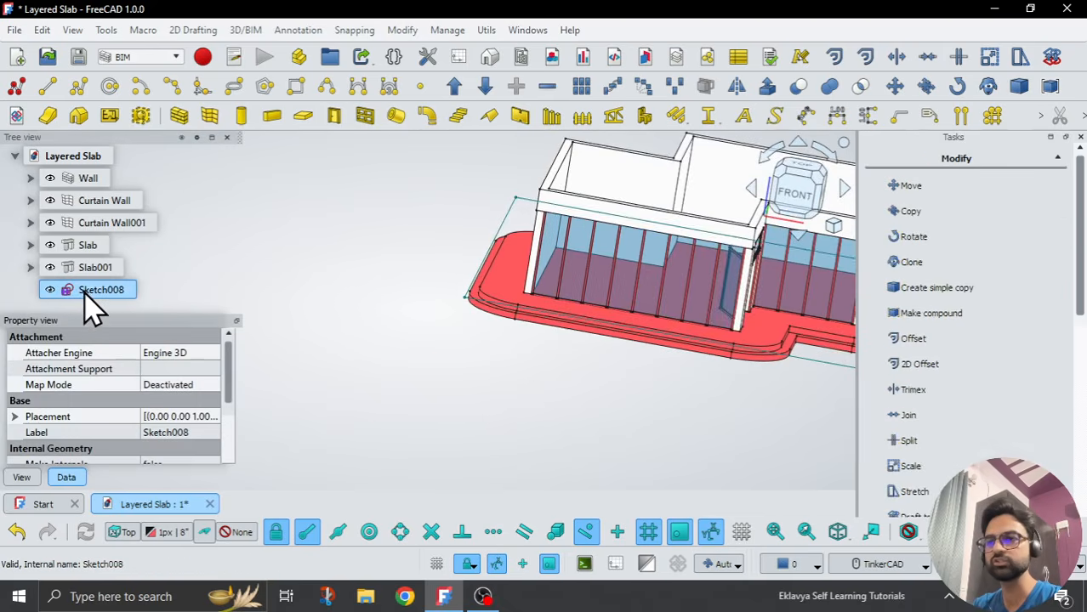
{"action": "left_click", "coordinate": [15, 417]}
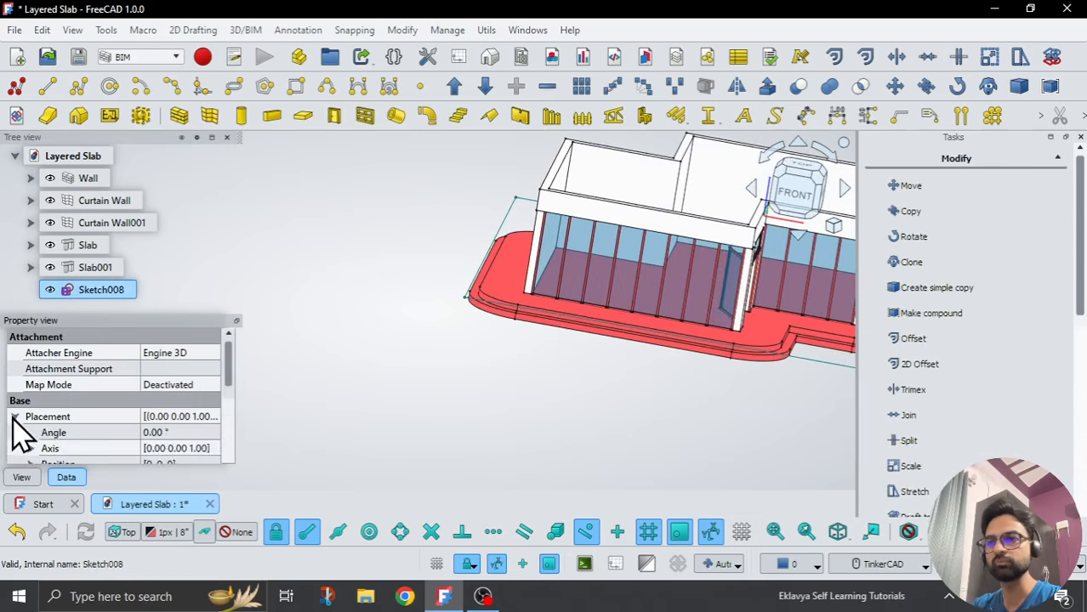
{"action": "scroll", "coordinate": [15, 416], "scroll_direction": "down", "scroll_amount": 2}
{"action": "left_click", "coordinate": [31, 378]}
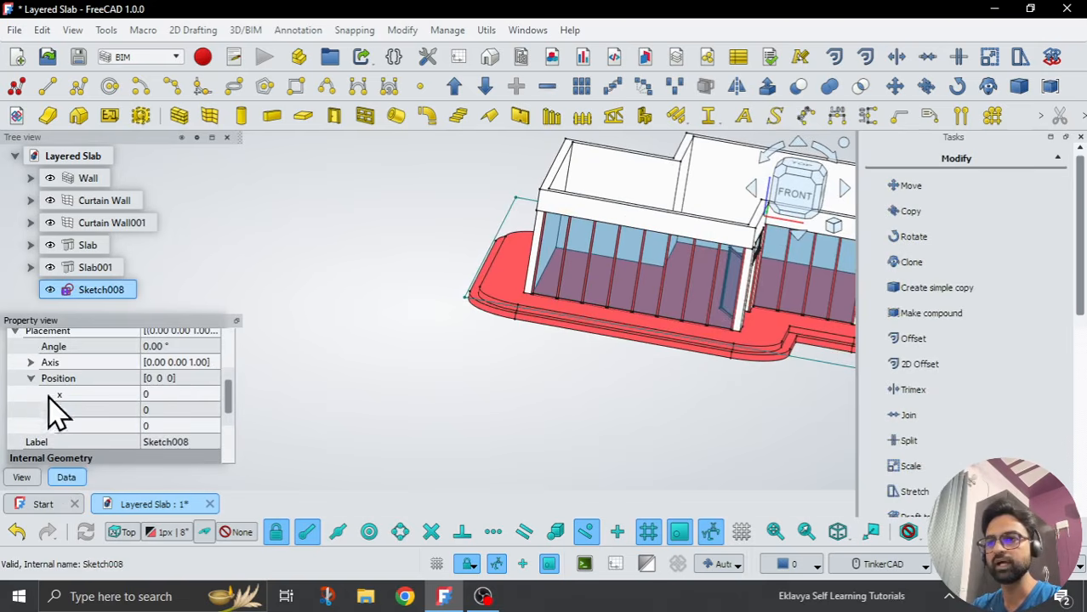
{"action": "left_click", "coordinate": [204, 426]}
{"action": "type", "text": "10"}
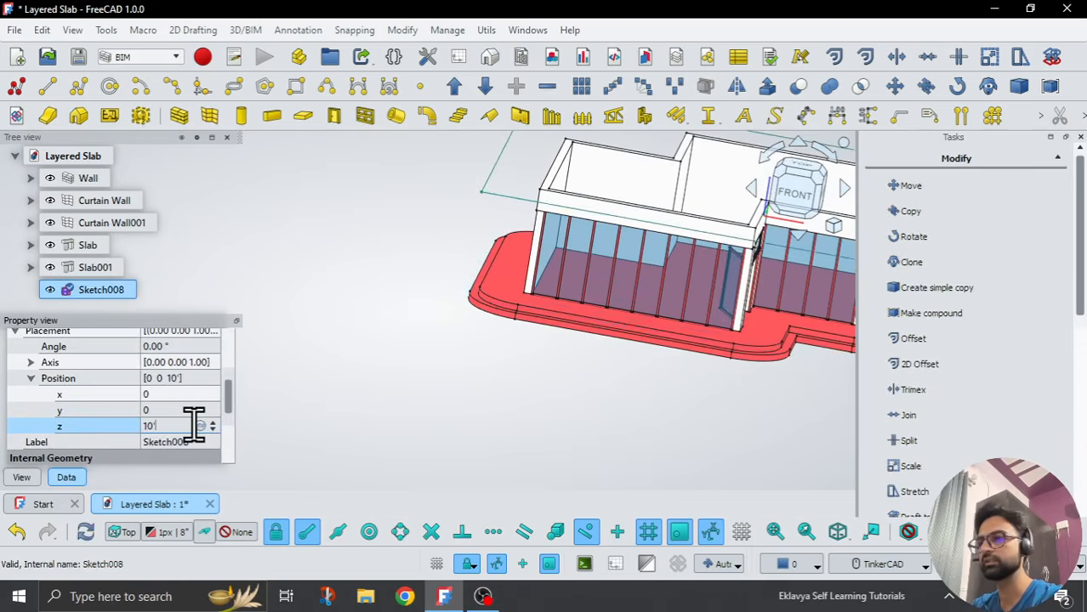
{"action": "left_click", "coordinate": [462, 393]}
Step: Inspect the raised rectangle against the tops of the walls from below, from the front and in perspective
{"action": "scroll", "coordinate": [436, 365], "scroll_direction": "down", "scroll_amount": 1}
{"action": "right_click_drag", "start_coordinate": [444, 391], "coordinate": [472, 346]}
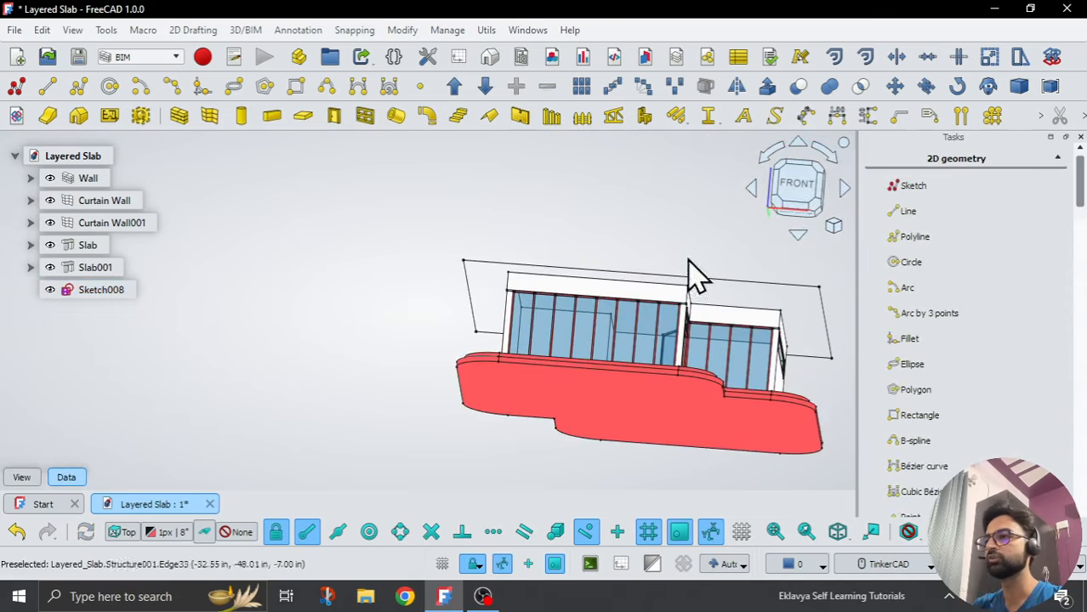
{"action": "left_click", "coordinate": [807, 194]}
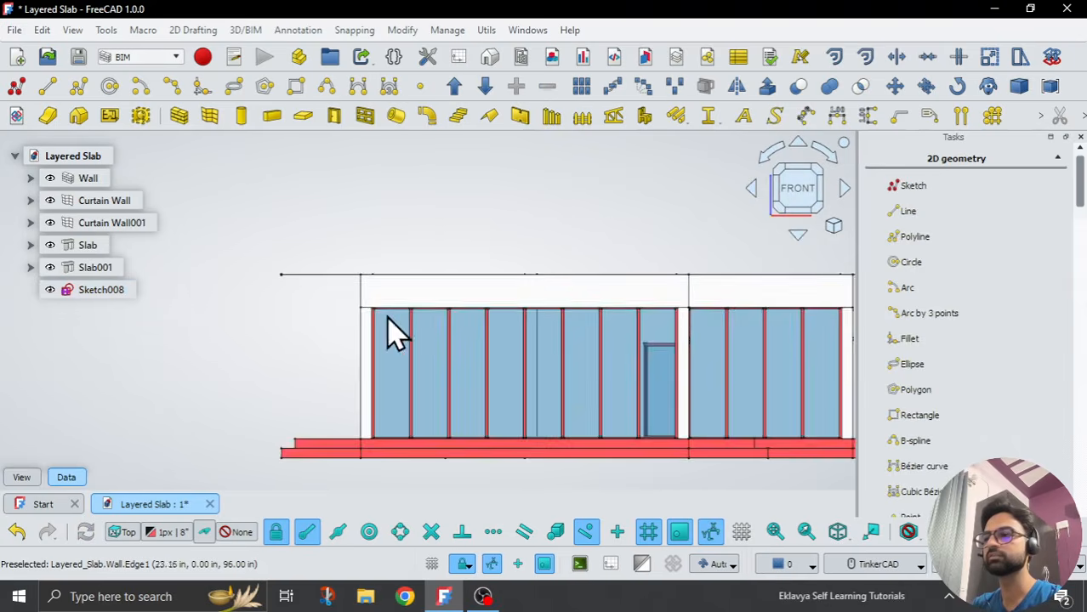
{"action": "scroll", "coordinate": [388, 319], "scroll_direction": "down", "scroll_amount": 4}
{"action": "right_click_drag", "start_coordinate": [488, 205], "coordinate": [464, 243]}
{"action": "scroll", "coordinate": [415, 406], "scroll_direction": "down", "scroll_amount": 2}
{"action": "right_click_drag", "start_coordinate": [417, 408], "coordinate": [537, 413]}
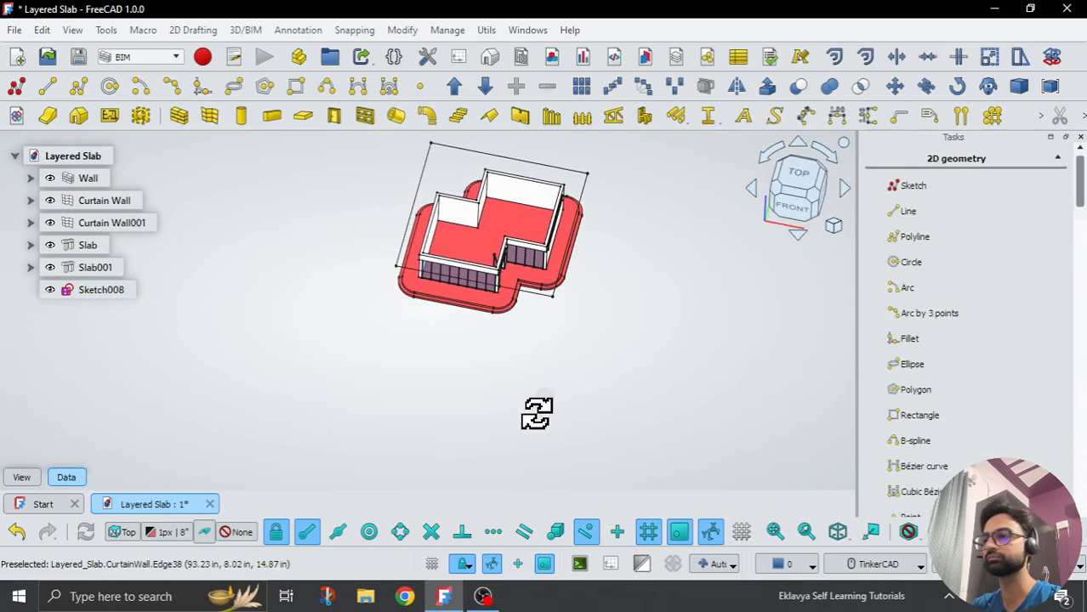
Step: Compare the raised rectangle's outline with the slab and walls from above and in a tilted perspective
{"action": "left_click", "coordinate": [795, 178]}
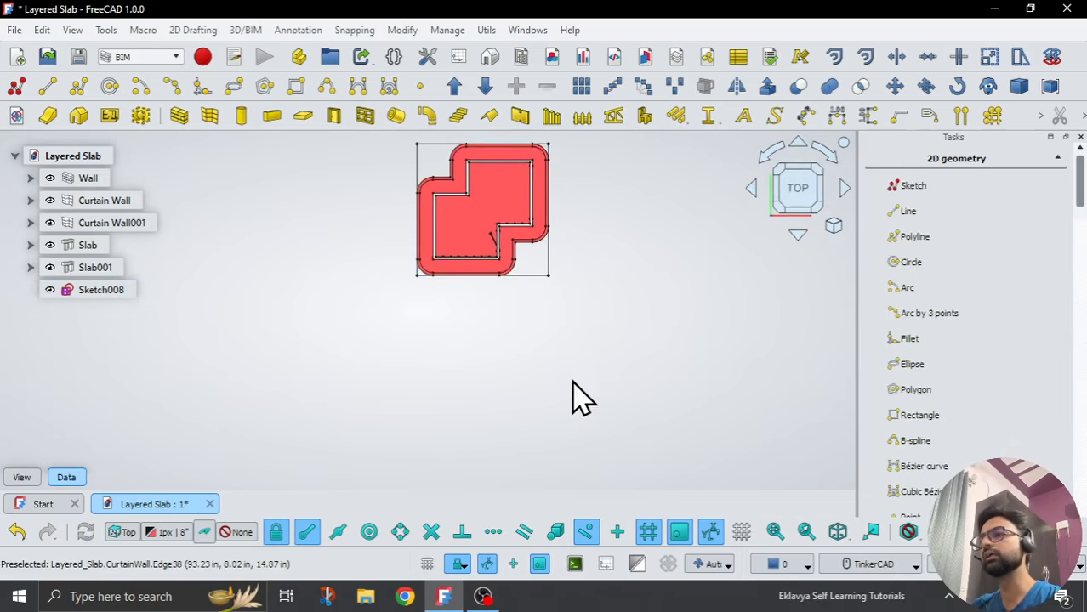
{"action": "scroll", "coordinate": [492, 170], "scroll_direction": "up", "scroll_amount": 4}
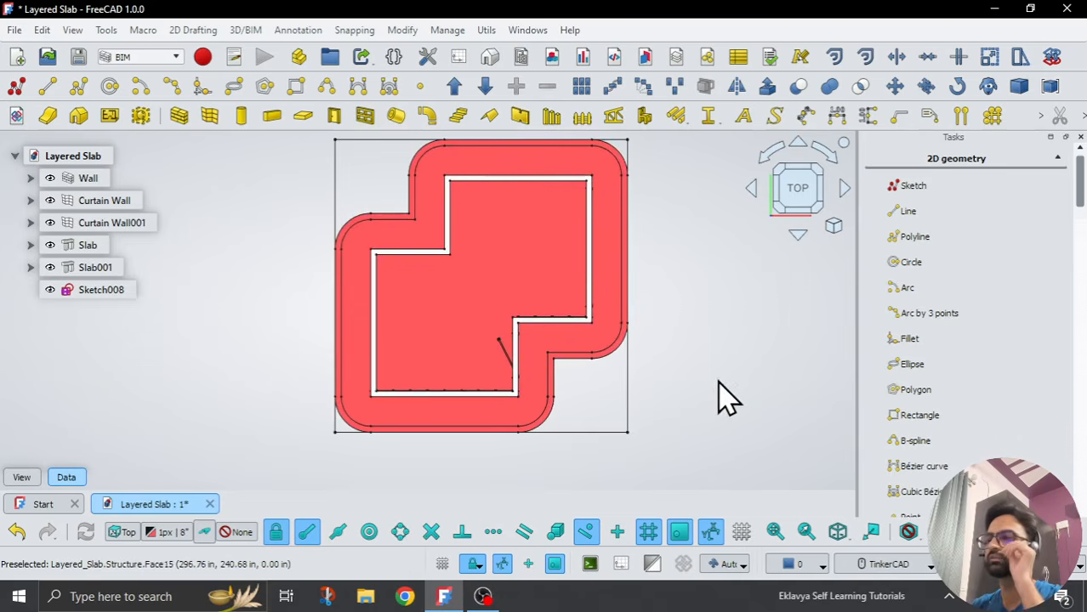
{"action": "scroll", "coordinate": [662, 364], "scroll_direction": "down", "scroll_amount": 1}
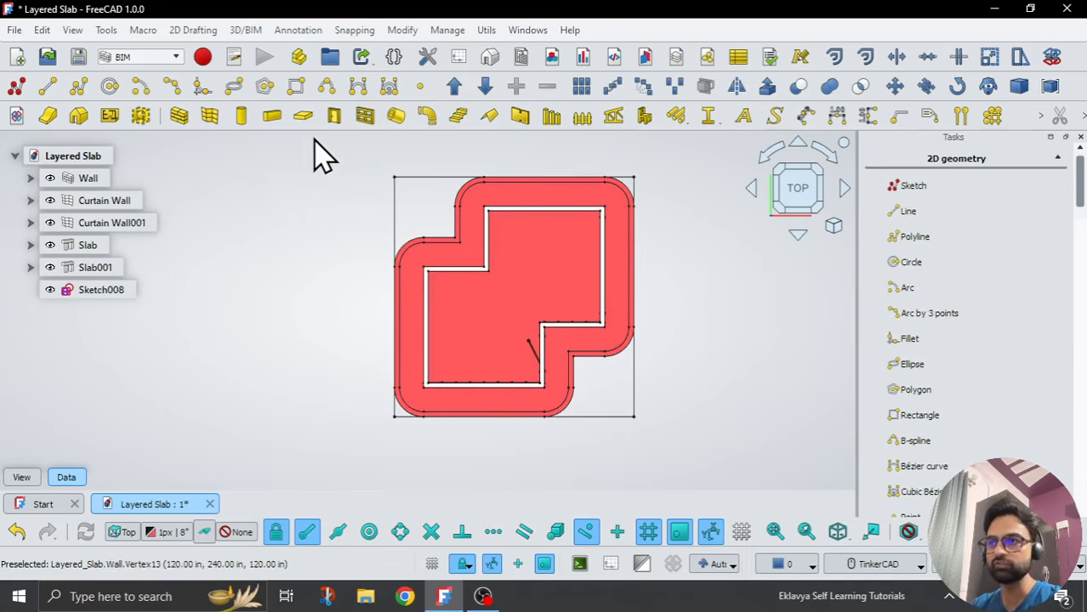
{"action": "right_click_drag", "start_coordinate": [421, 446], "coordinate": [525, 283]}
{"action": "scroll", "coordinate": [524, 284], "scroll_direction": "down", "scroll_amount": 1}
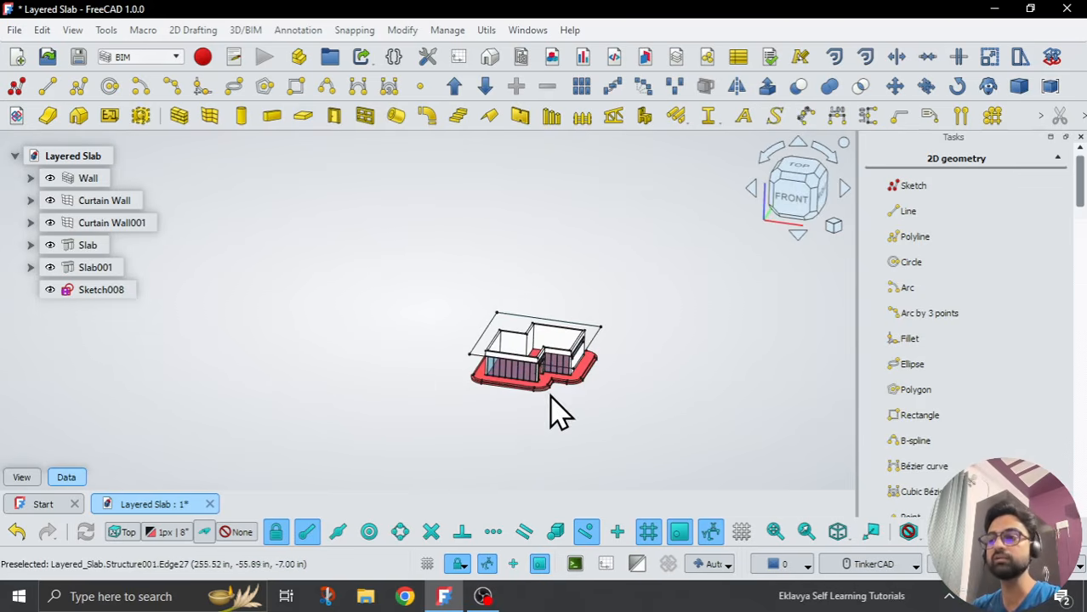
{"action": "scroll", "coordinate": [554, 421], "scroll_direction": "up", "scroll_amount": 3}
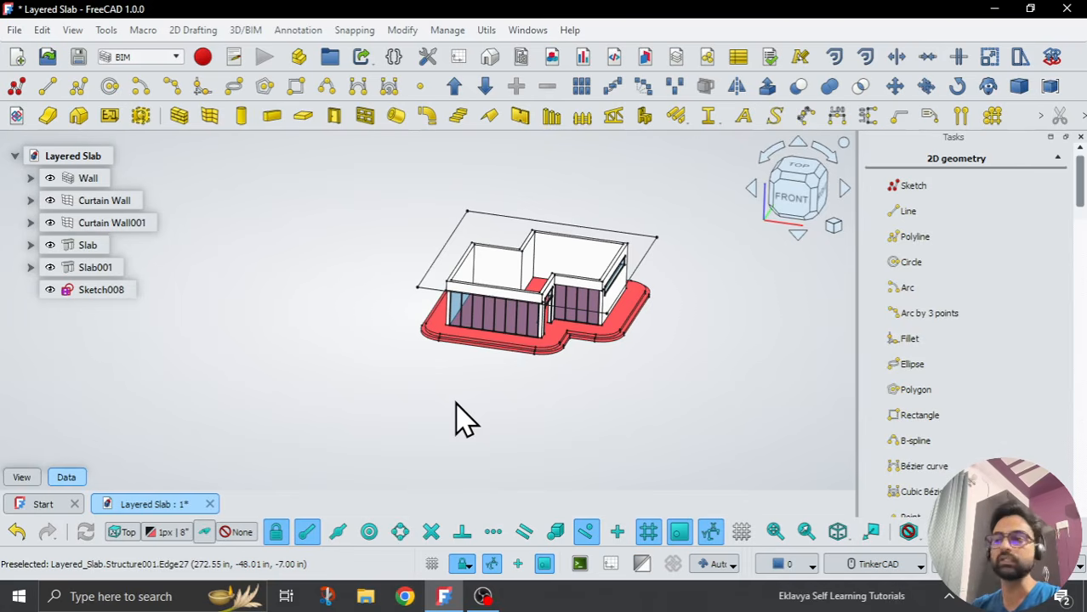
{"action": "middle_click_drag", "start_coordinate": [705, 324], "coordinate": [655, 329]}
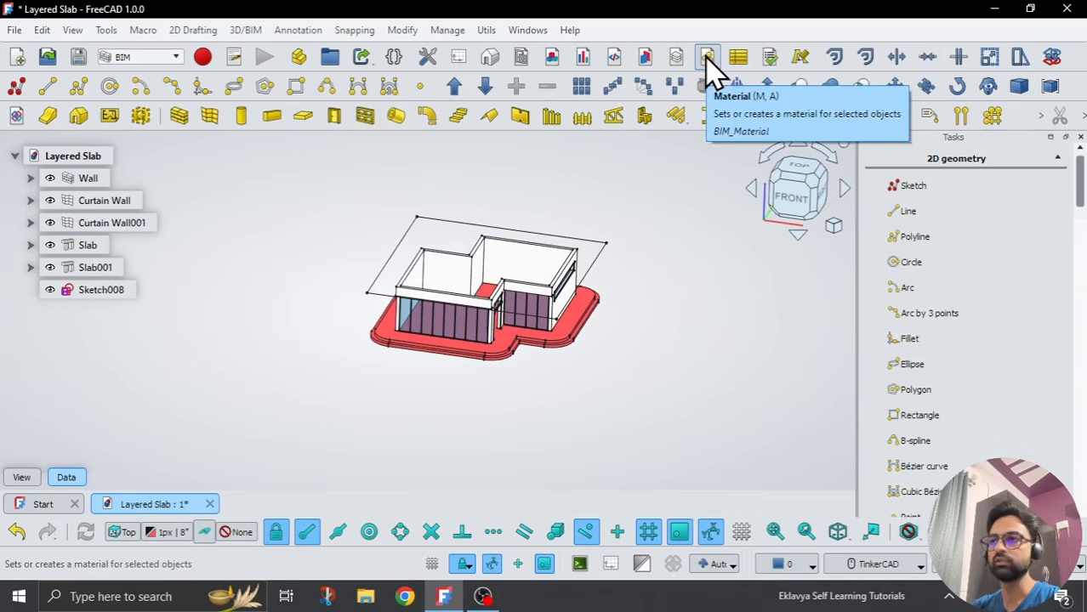
{"action": "left_click", "coordinate": [246, 31]}
{"action": "mouse_move", "coordinate": [485, 34]}
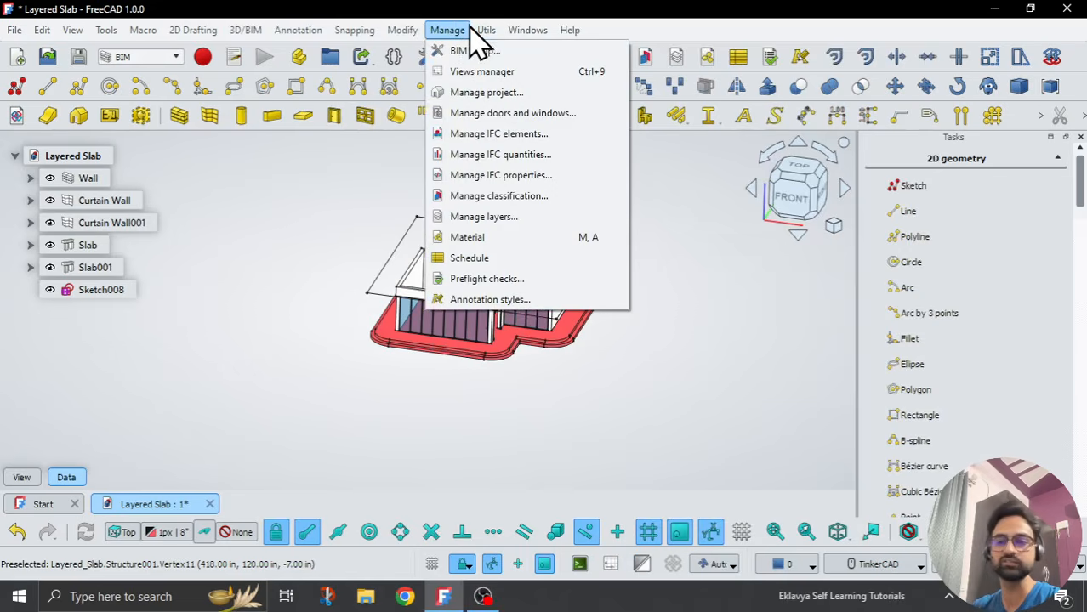
{"action": "left_click", "coordinate": [691, 249]}
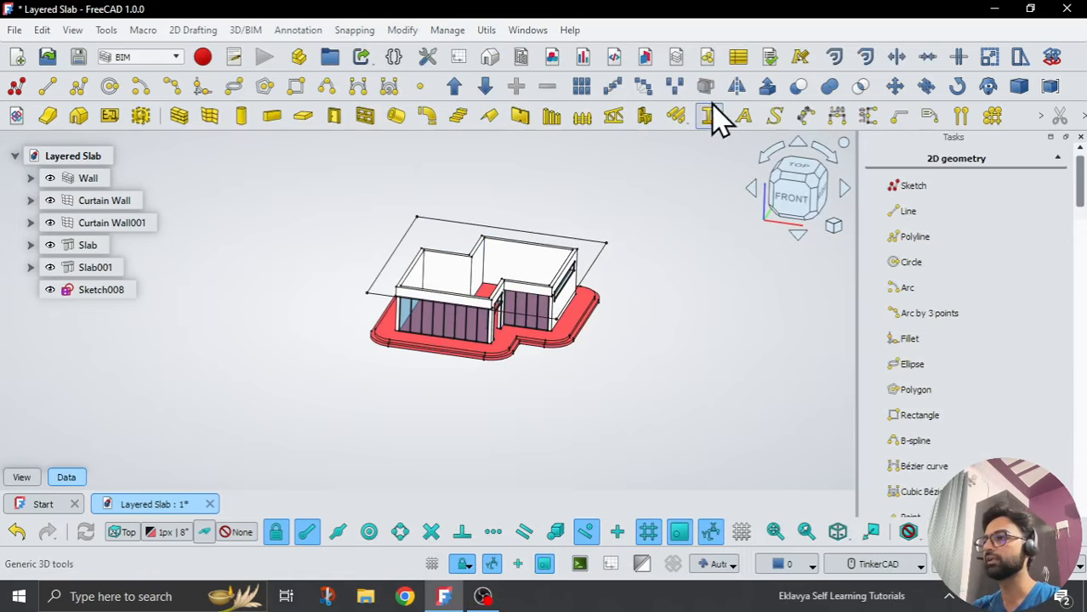
Step: Create a BIM material named Plaster with both its color and section color set to near-white #fcfcfc
{"action": "left_click", "coordinate": [709, 60]}
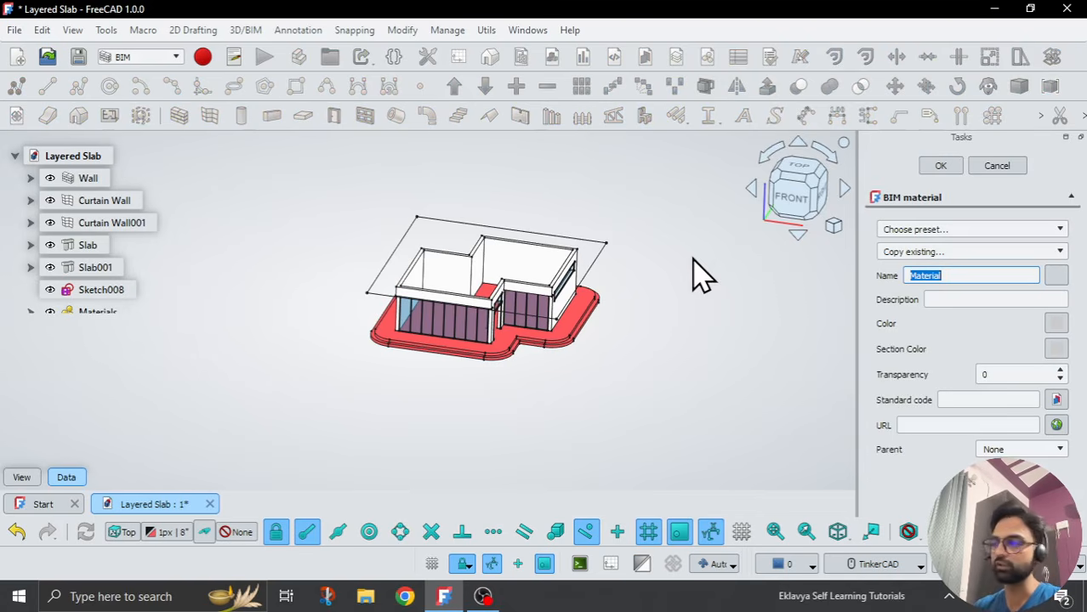
{"action": "left_click_drag", "start_coordinate": [970, 279], "coordinate": [899, 285]}
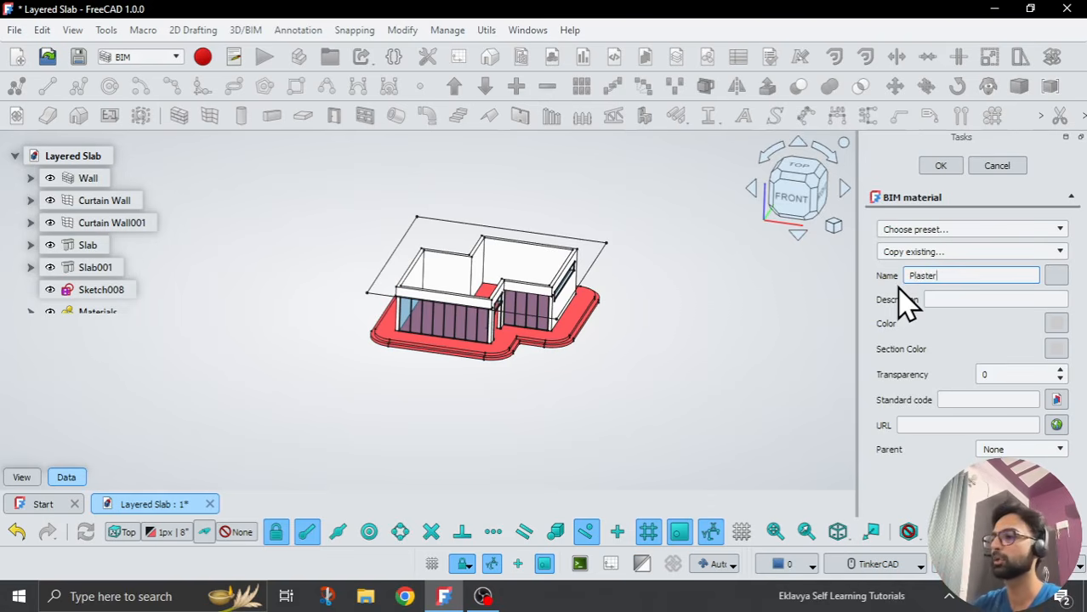
{"action": "left_click", "coordinate": [1056, 323]}
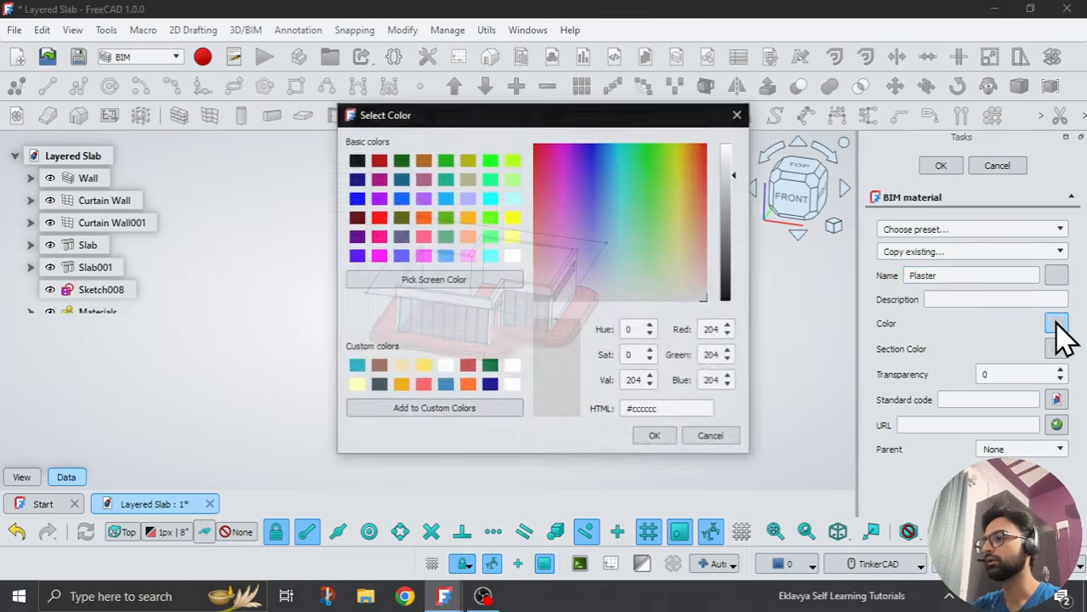
{"action": "left_click", "coordinate": [446, 368]}
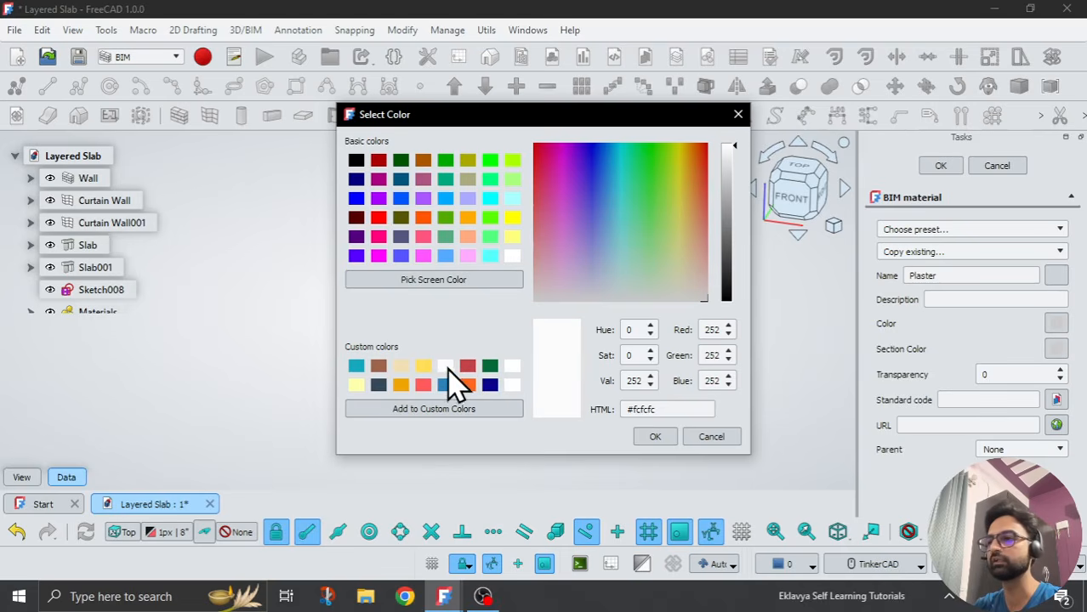
{"action": "left_click", "coordinate": [652, 439]}
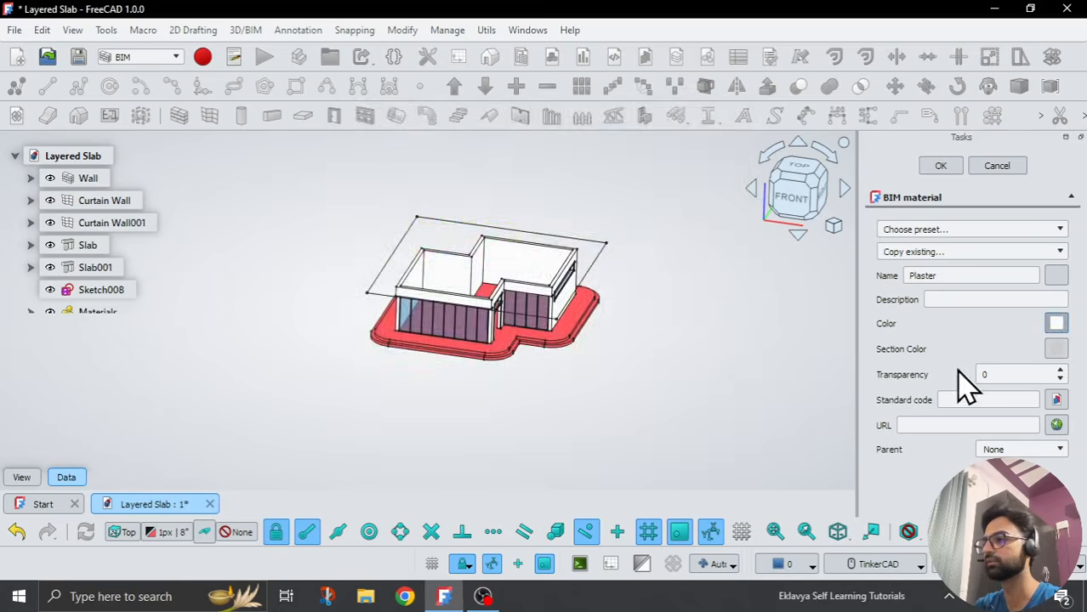
{"action": "left_click", "coordinate": [1056, 349]}
{"action": "left_click", "coordinate": [446, 368]}
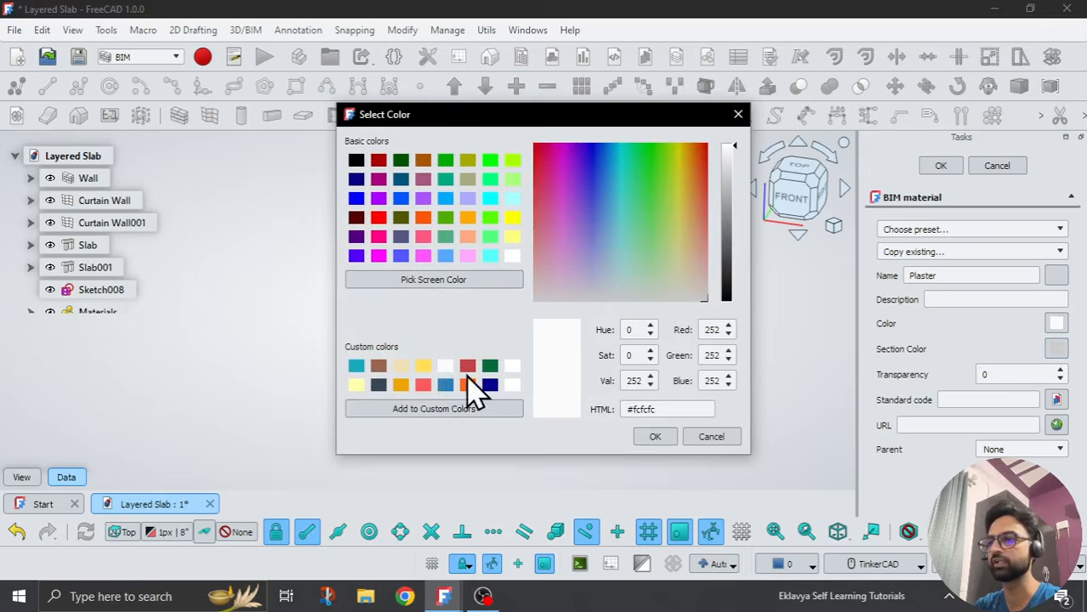
{"action": "left_click", "coordinate": [653, 437]}
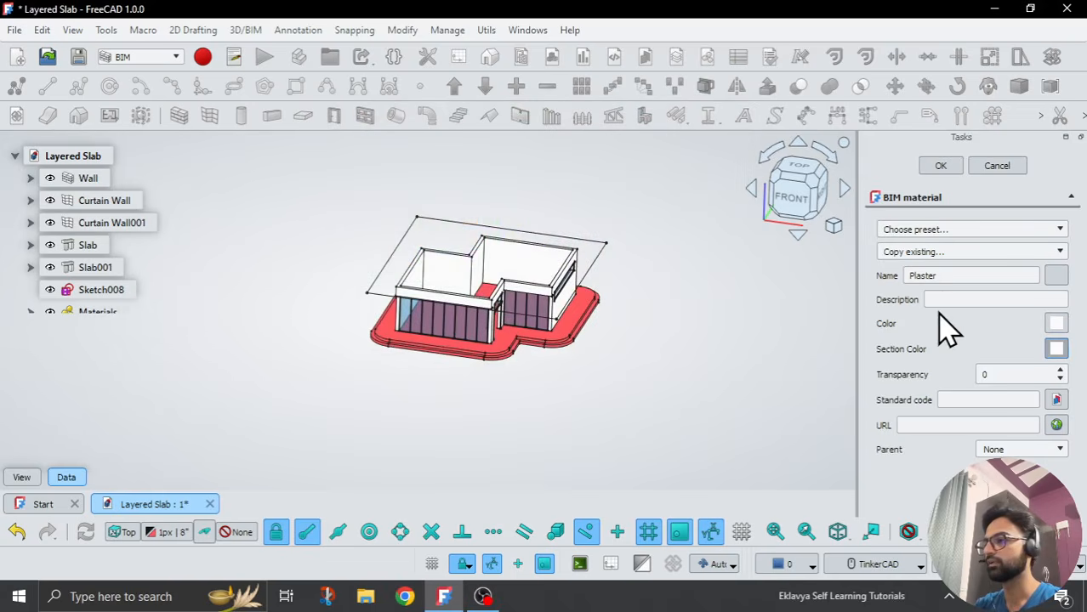
{"action": "left_click", "coordinate": [941, 167]}
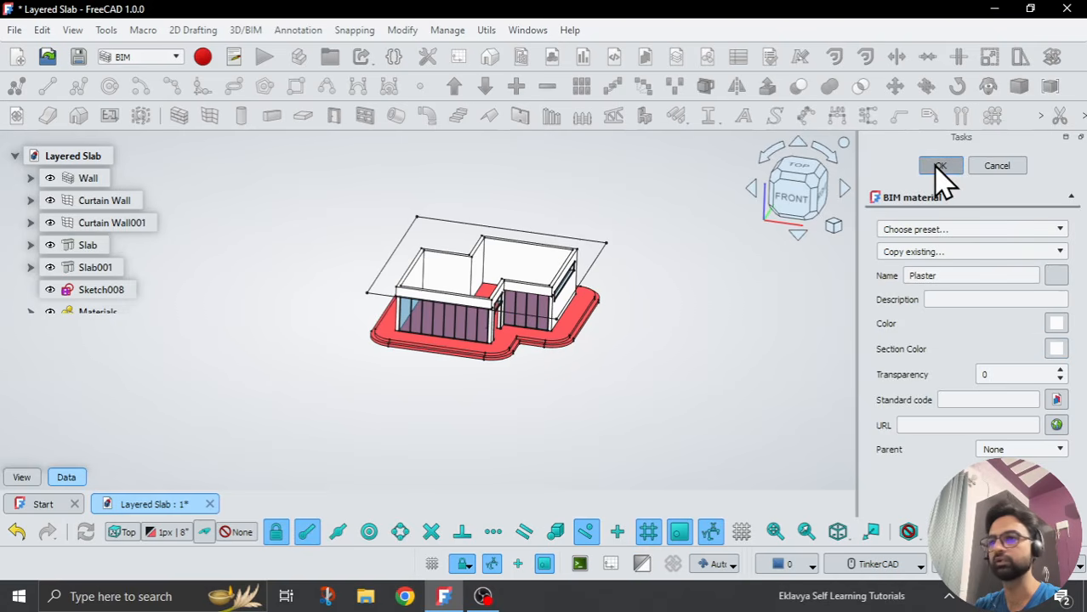
Step: Expand the Materials group in the model tree and examine the Plaster material's properties
{"action": "scroll", "coordinate": [98, 278], "scroll_direction": "down", "scroll_amount": 1}
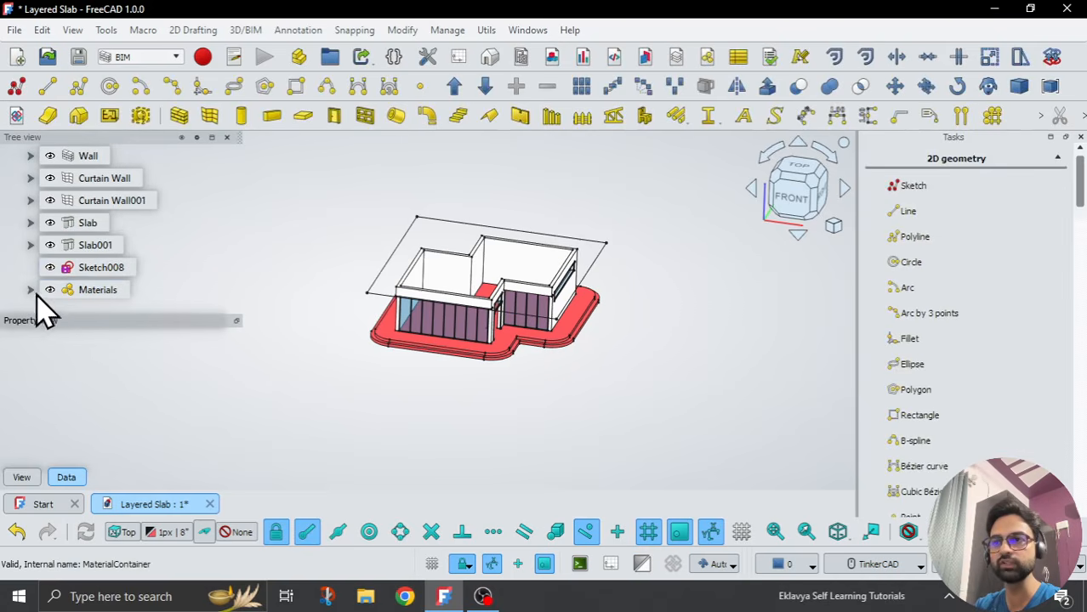
{"action": "left_click", "coordinate": [31, 290]}
{"action": "scroll", "coordinate": [60, 300], "scroll_direction": "down", "scroll_amount": 1}
{"action": "left_click", "coordinate": [97, 296]}
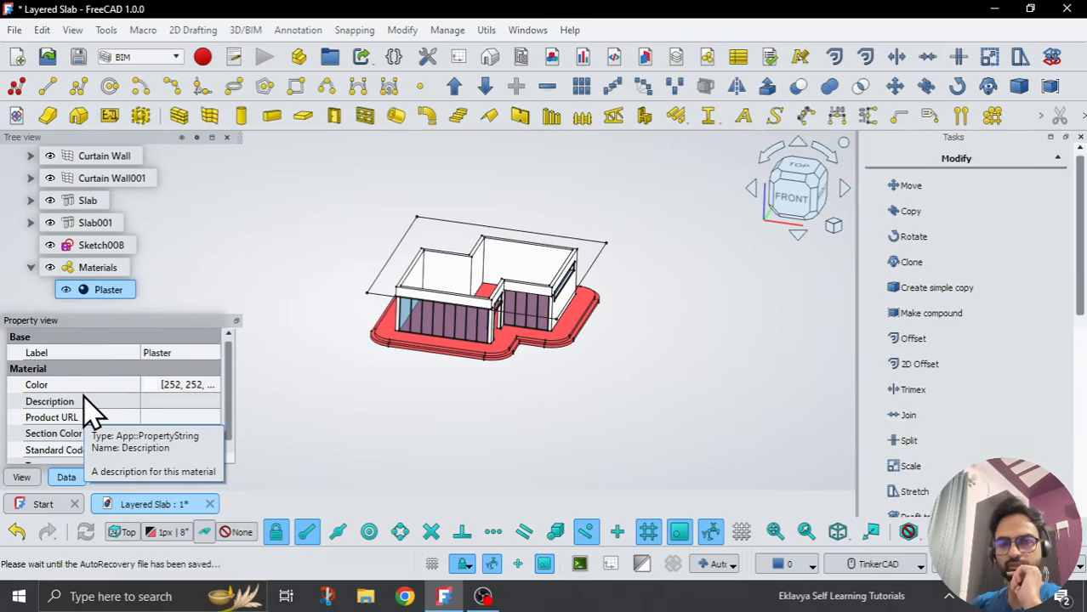
{"action": "left_click", "coordinate": [425, 438]}
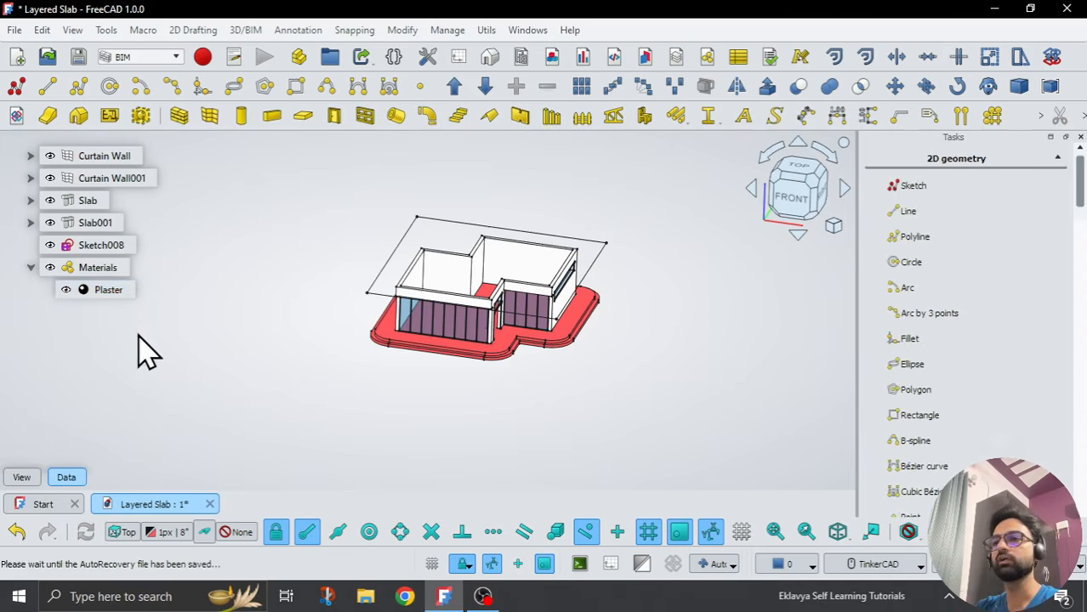
Step: Create a new BIM material named RC Slab with both its color and section color set to blue #2a81b5
{"action": "left_click", "coordinate": [710, 57]}
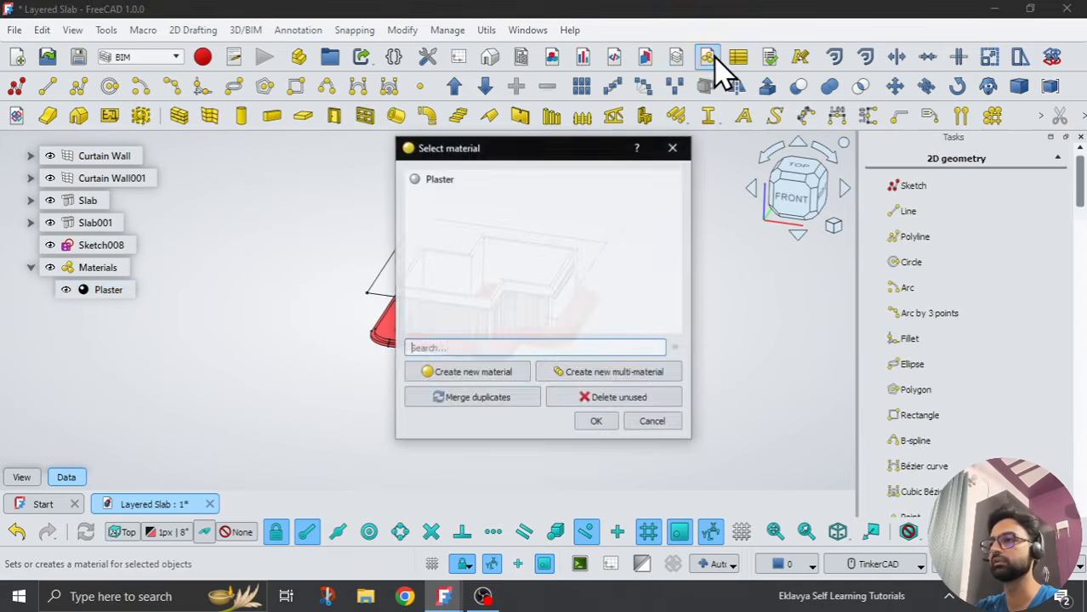
{"action": "left_click_drag", "start_coordinate": [539, 155], "coordinate": [638, 136]}
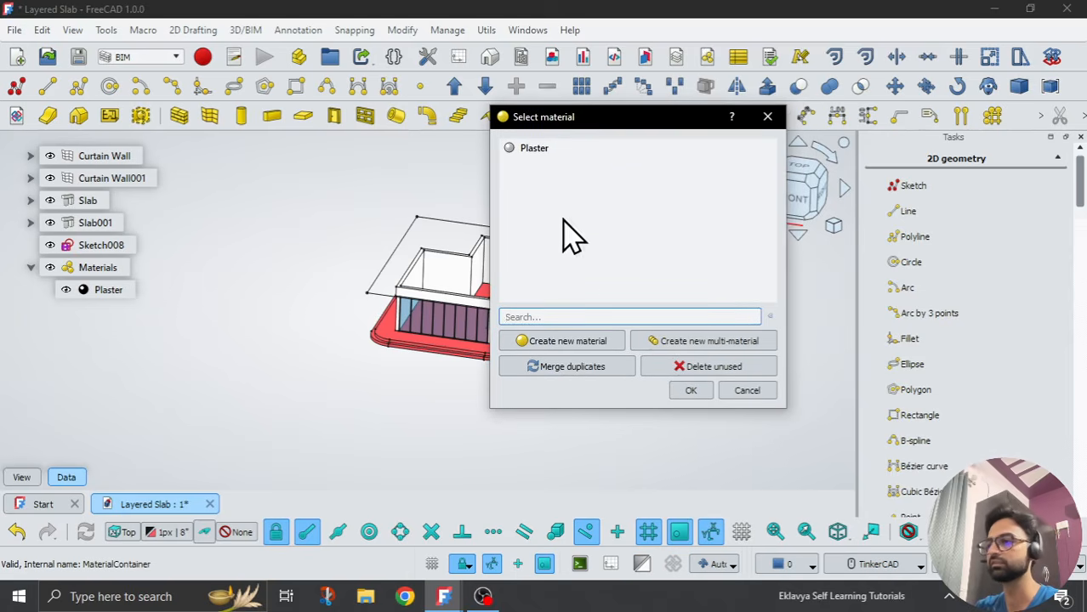
{"action": "left_click", "coordinate": [568, 341]}
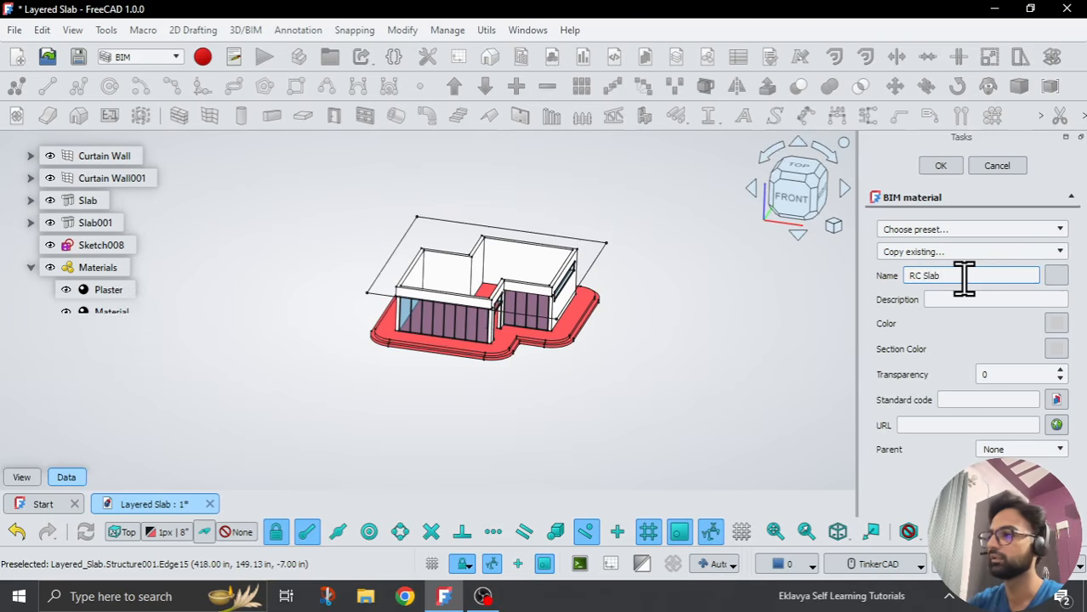
{"action": "type", "text": "RC Slab"}
{"action": "left_click", "coordinate": [1056, 324]}
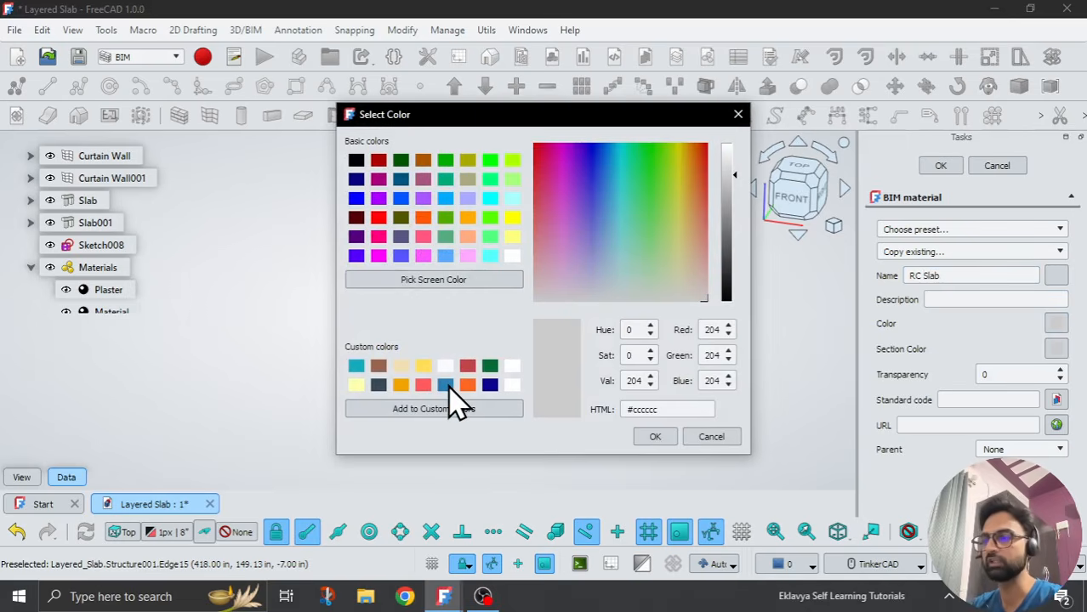
{"action": "left_click", "coordinate": [445, 384]}
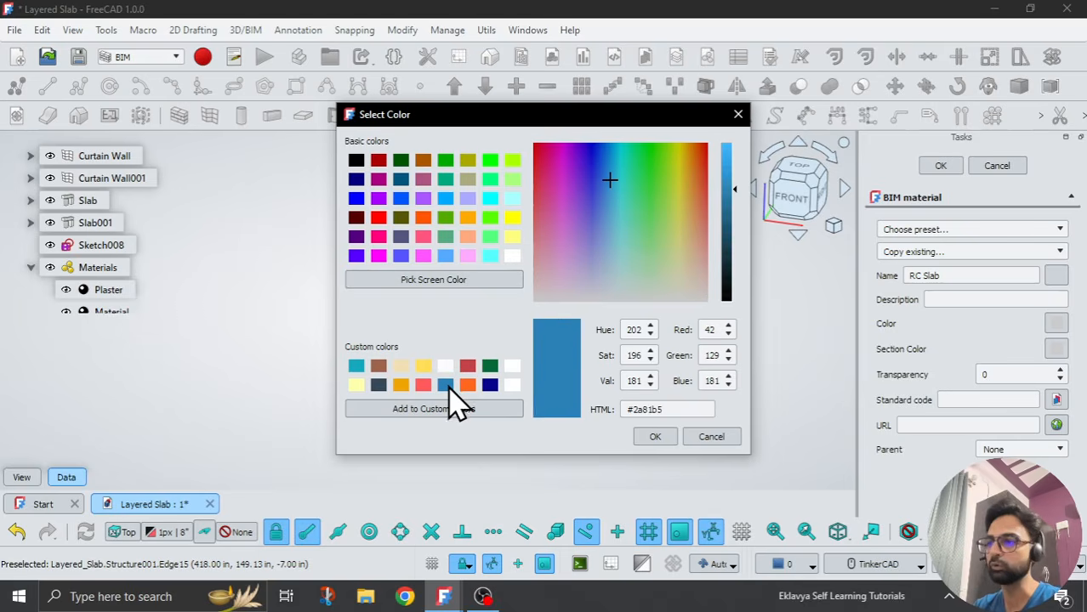
{"action": "left_click", "coordinate": [653, 438]}
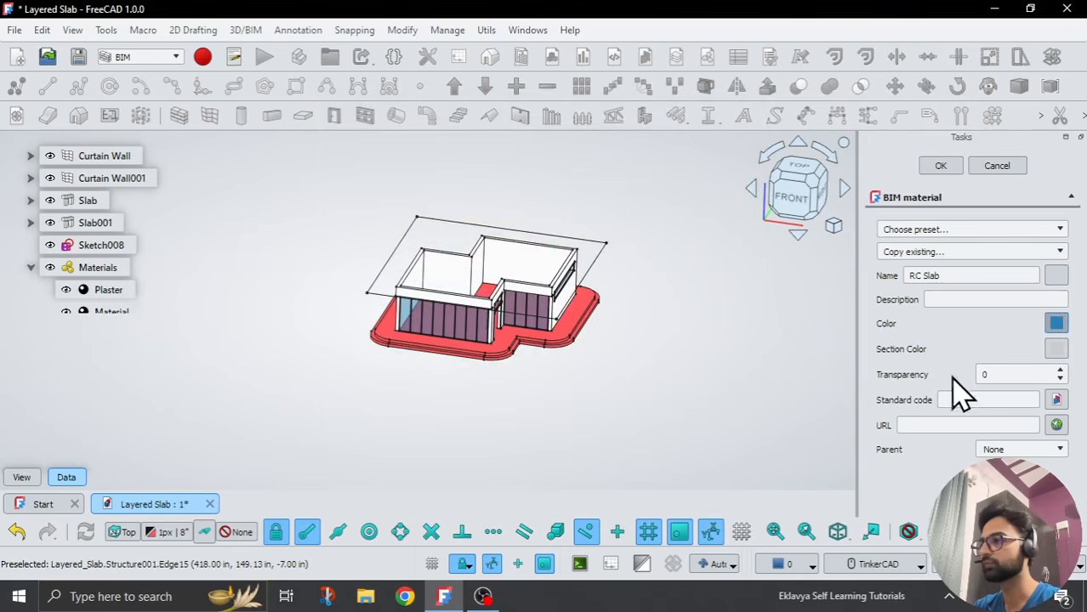
{"action": "left_click", "coordinate": [1056, 348]}
{"action": "left_click", "coordinate": [444, 384]}
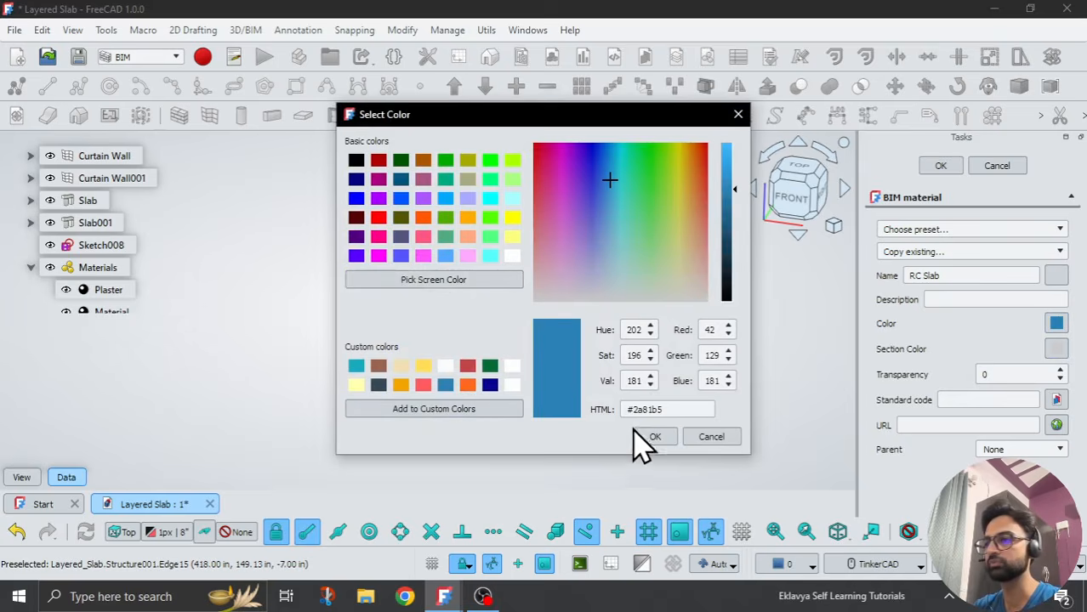
{"action": "left_click", "coordinate": [654, 438]}
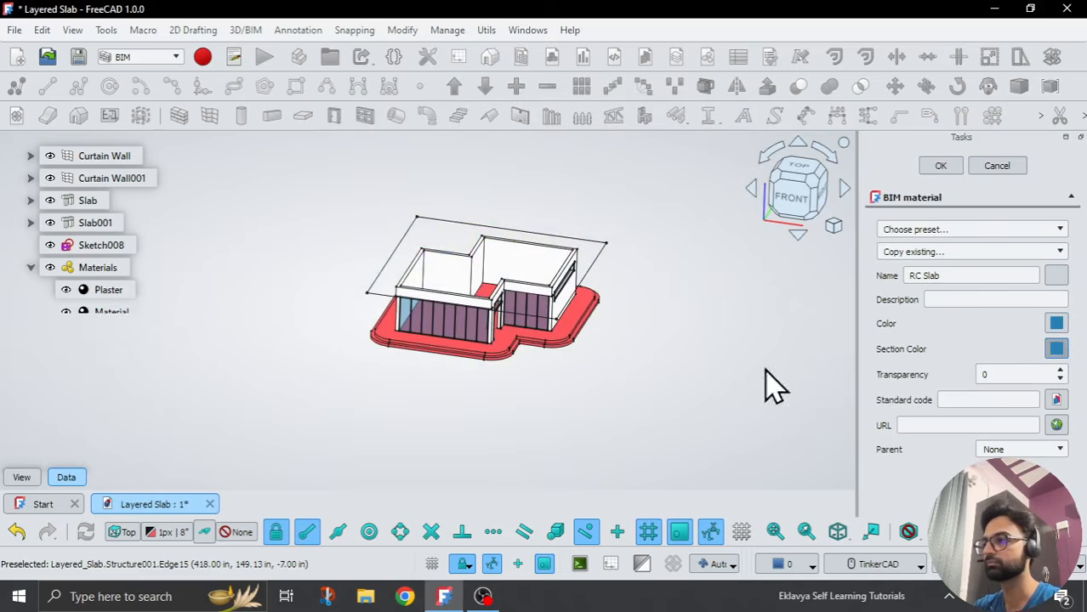
{"action": "left_click", "coordinate": [940, 168]}
Step: Create a new BIM material named Bitumen Coating with both its color and section color set to near-white #fcfcfc
{"action": "left_click", "coordinate": [711, 53]}
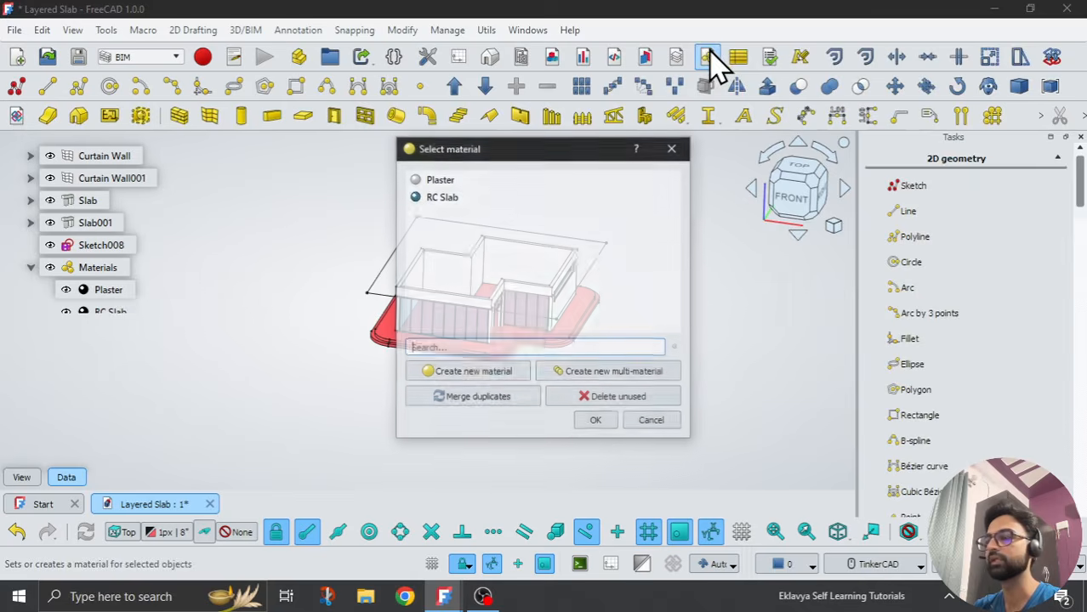
{"action": "left_click", "coordinate": [478, 375]}
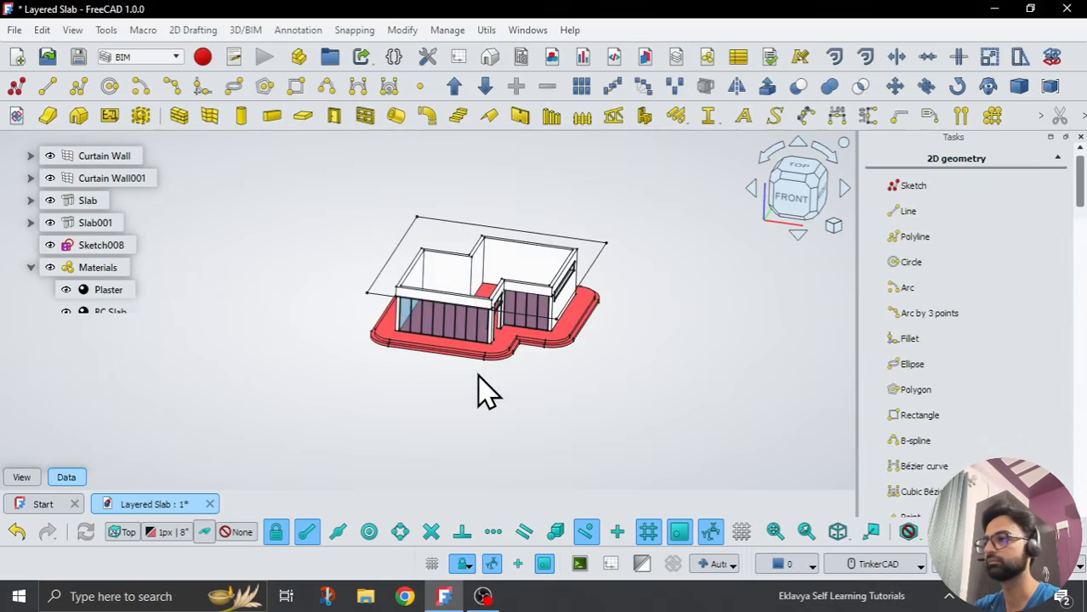
{"action": "left_click", "coordinate": [970, 276]}
{"action": "left_click_drag", "start_coordinate": [970, 277], "coordinate": [904, 276]}
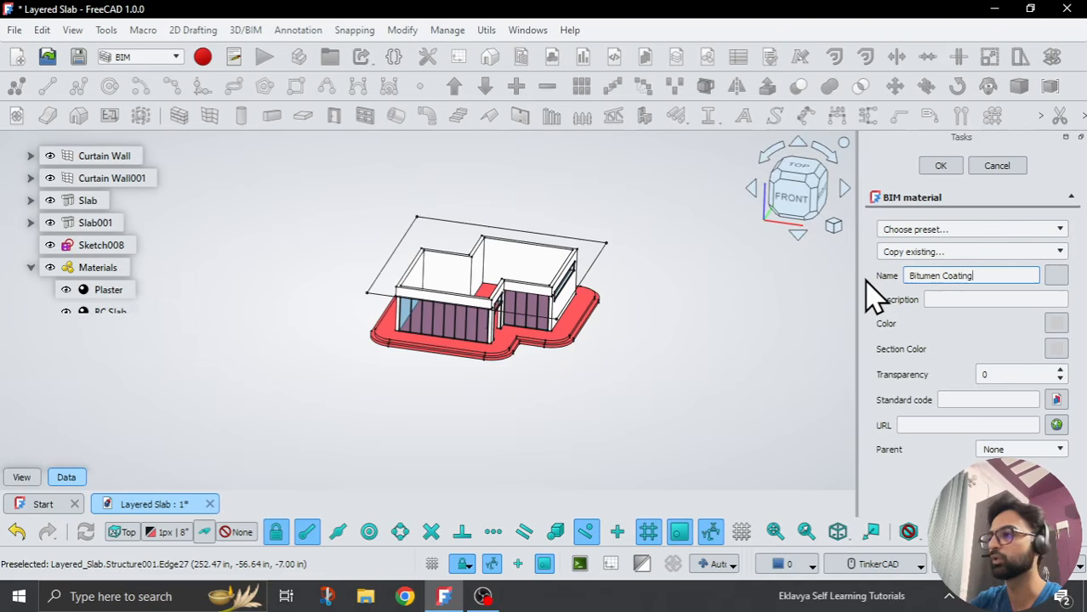
{"action": "left_click", "coordinate": [1055, 324]}
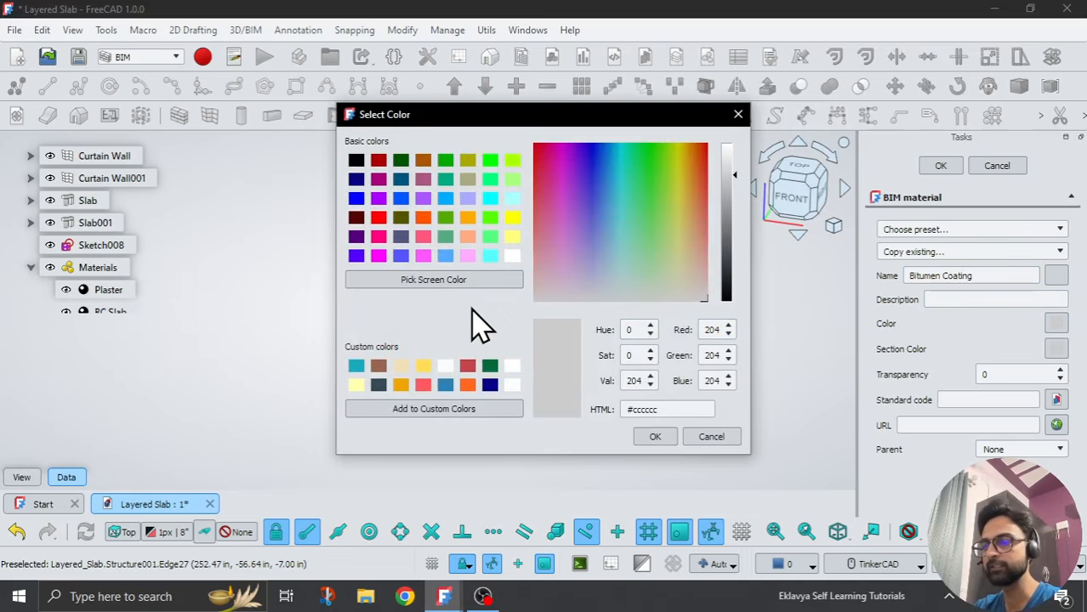
{"action": "left_click", "coordinate": [445, 366]}
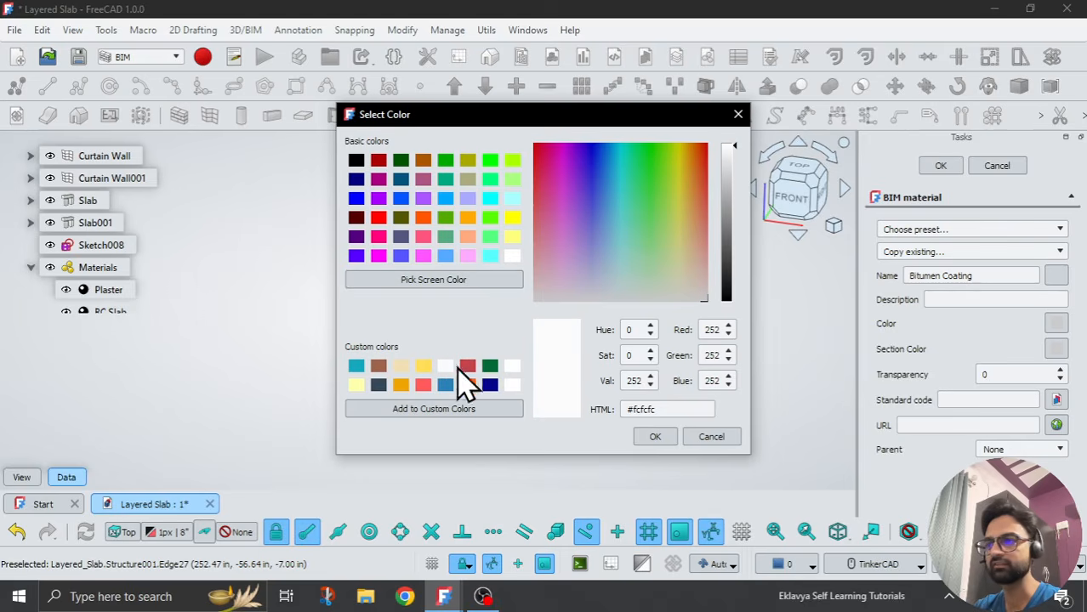
{"action": "left_click", "coordinate": [653, 436]}
{"action": "left_click", "coordinate": [1055, 349]}
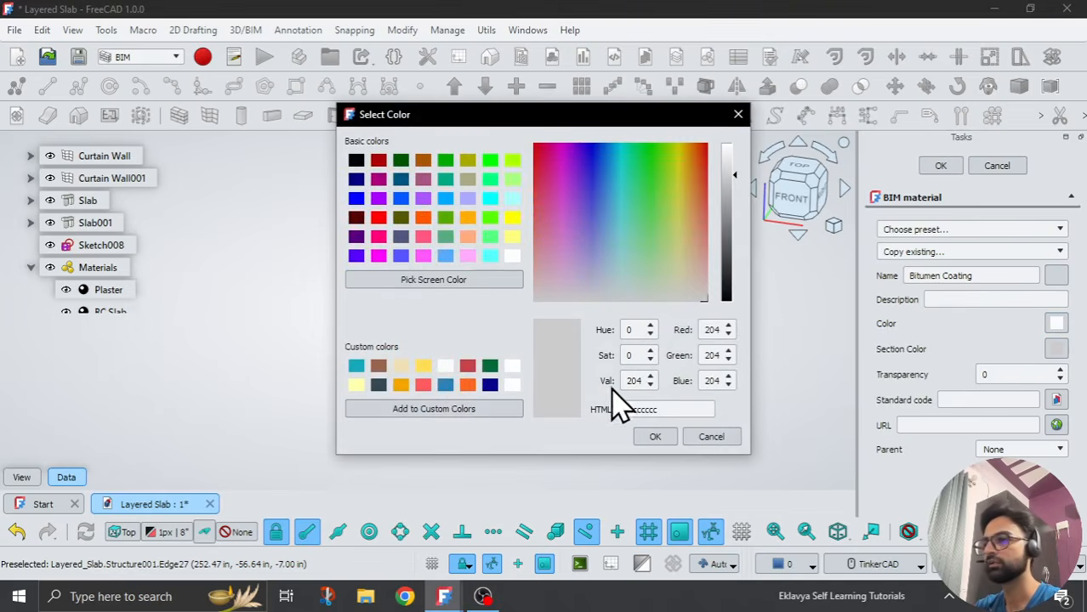
{"action": "left_click", "coordinate": [447, 368]}
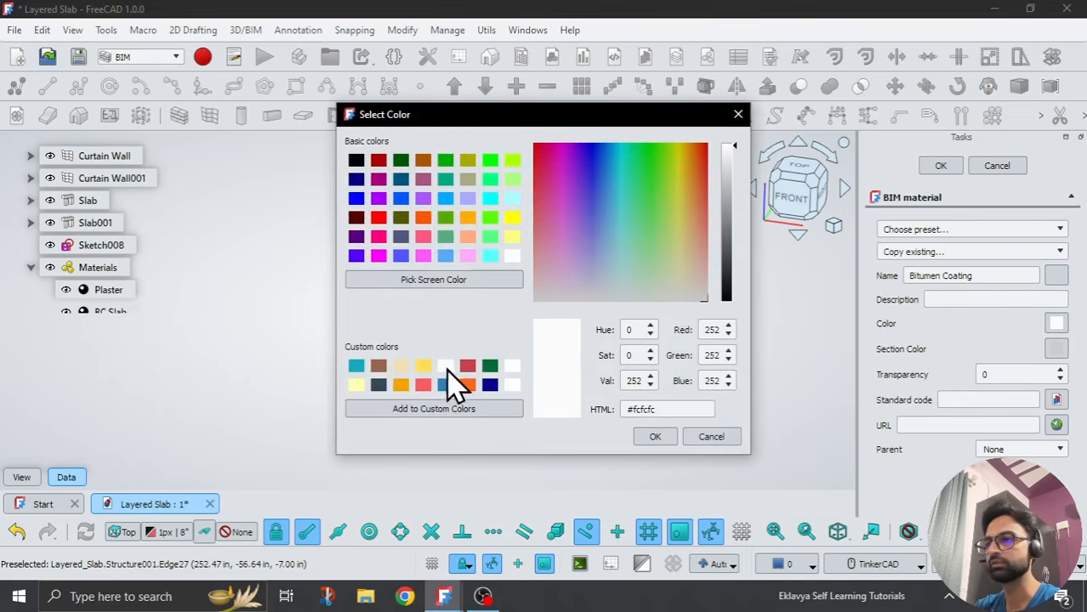
{"action": "left_click", "coordinate": [654, 437]}
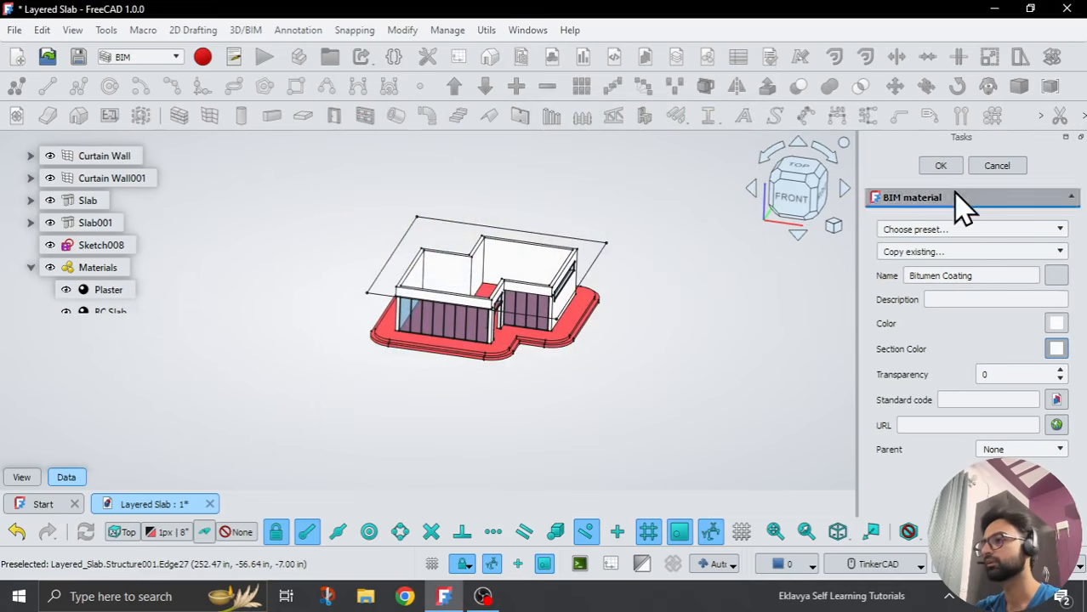
{"action": "left_click", "coordinate": [942, 166]}
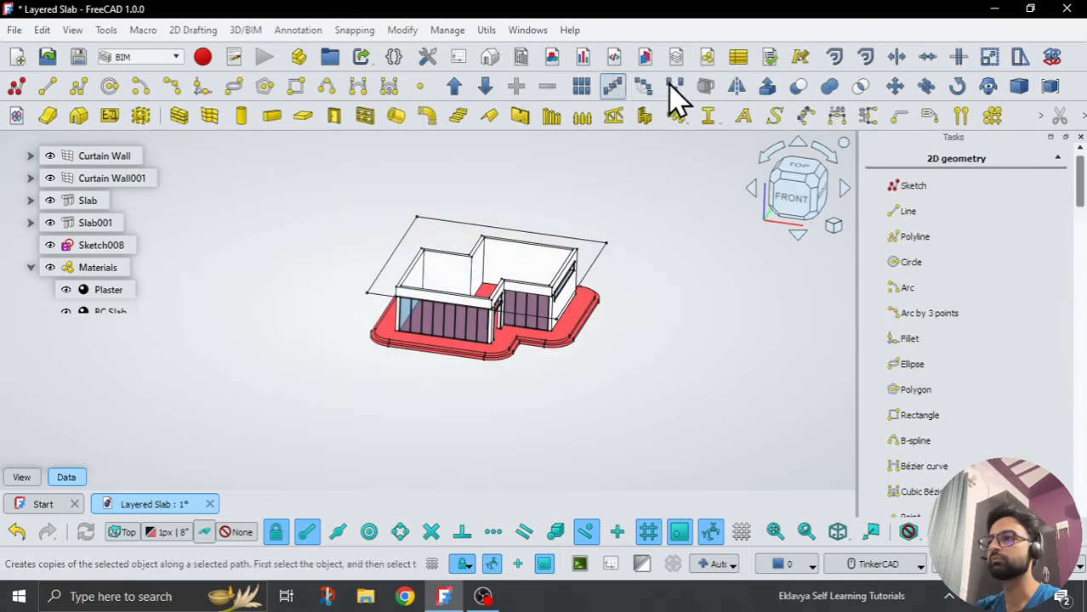
Step: Create a new BIM material named Soil with both its color and section color set to blue #2a81b5
{"action": "left_click", "coordinate": [709, 57]}
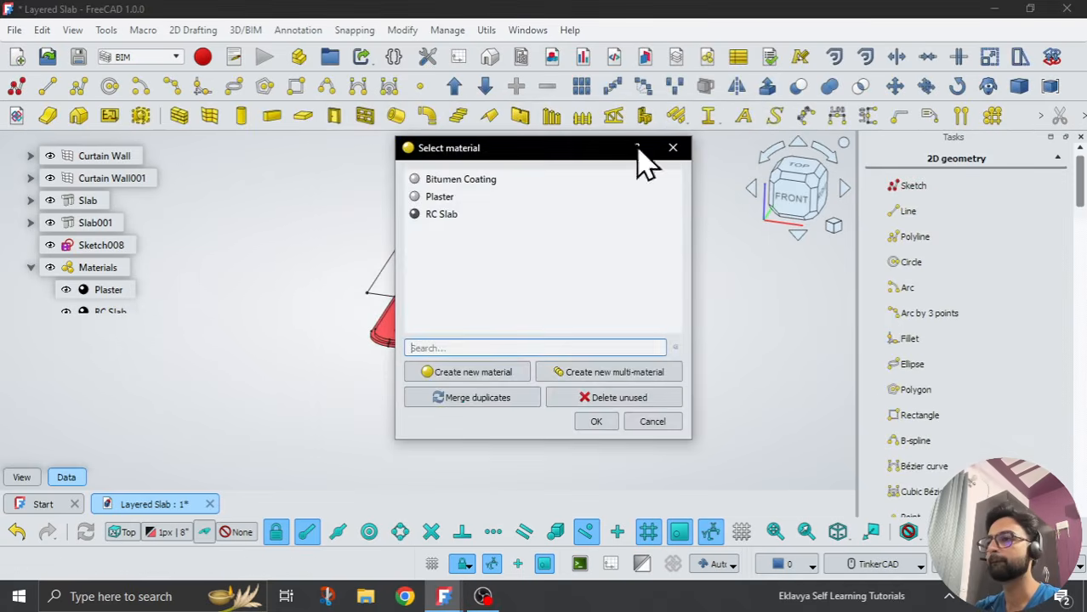
{"action": "left_click", "coordinate": [500, 372]}
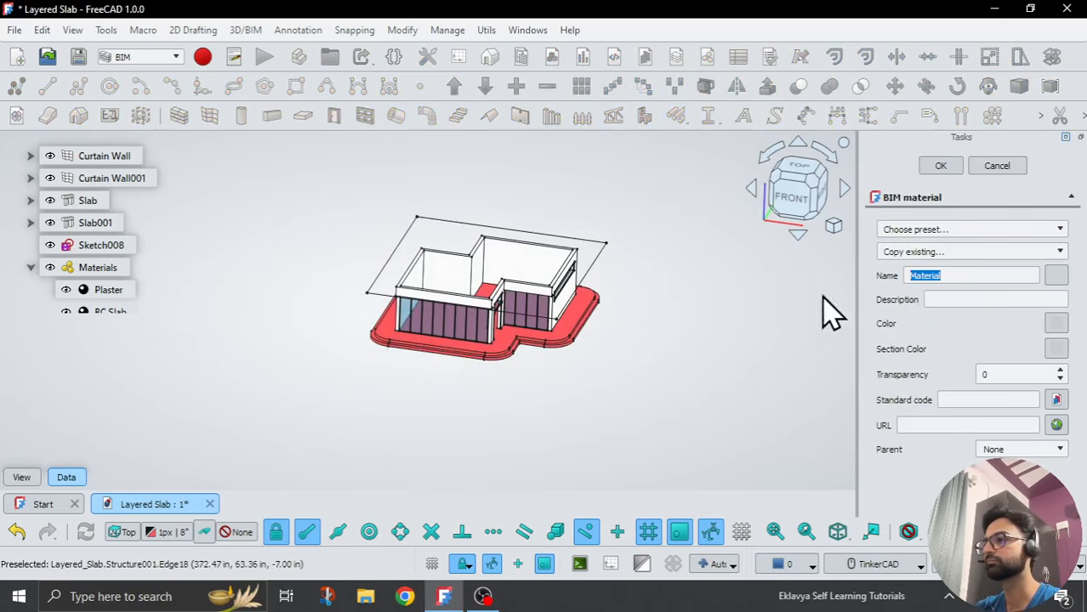
{"action": "left_click", "coordinate": [963, 276]}
{"action": "left_click_drag", "start_coordinate": [909, 278], "coordinate": [966, 276]}
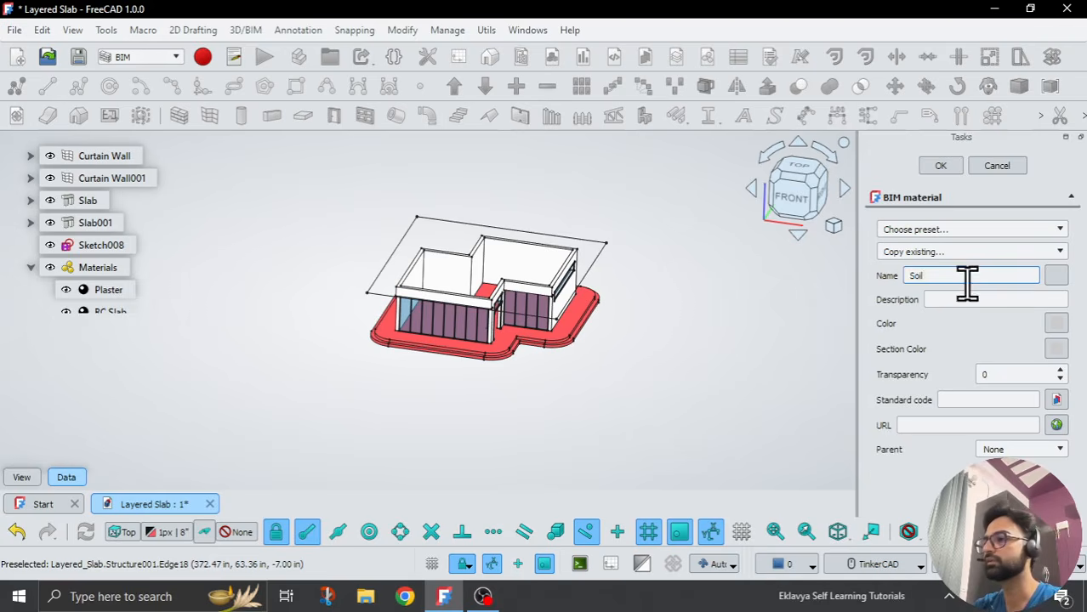
{"action": "left_click", "coordinate": [1056, 324]}
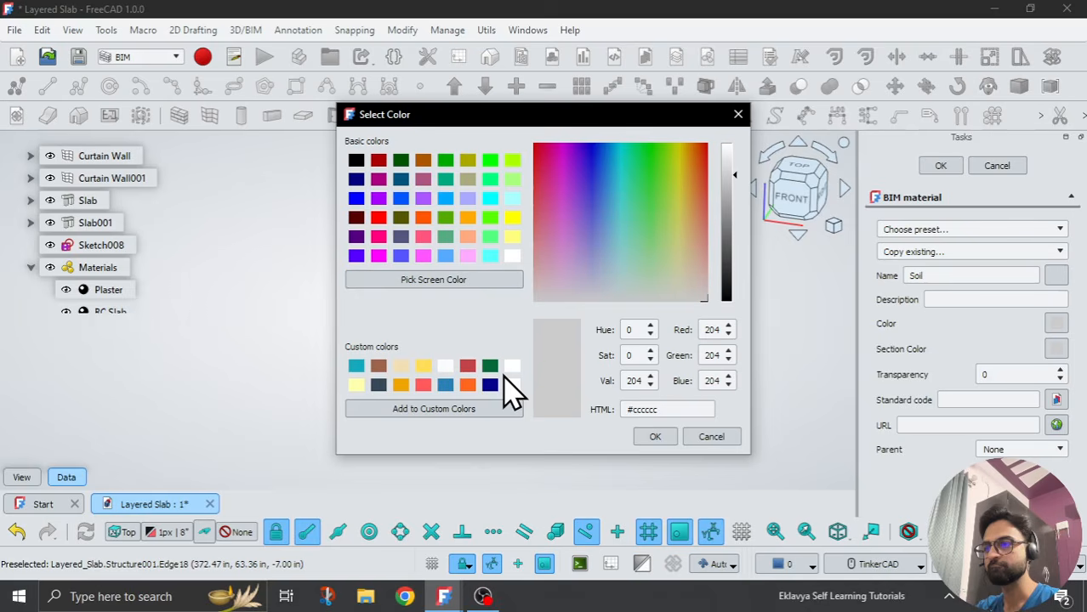
{"action": "left_click", "coordinate": [447, 383]}
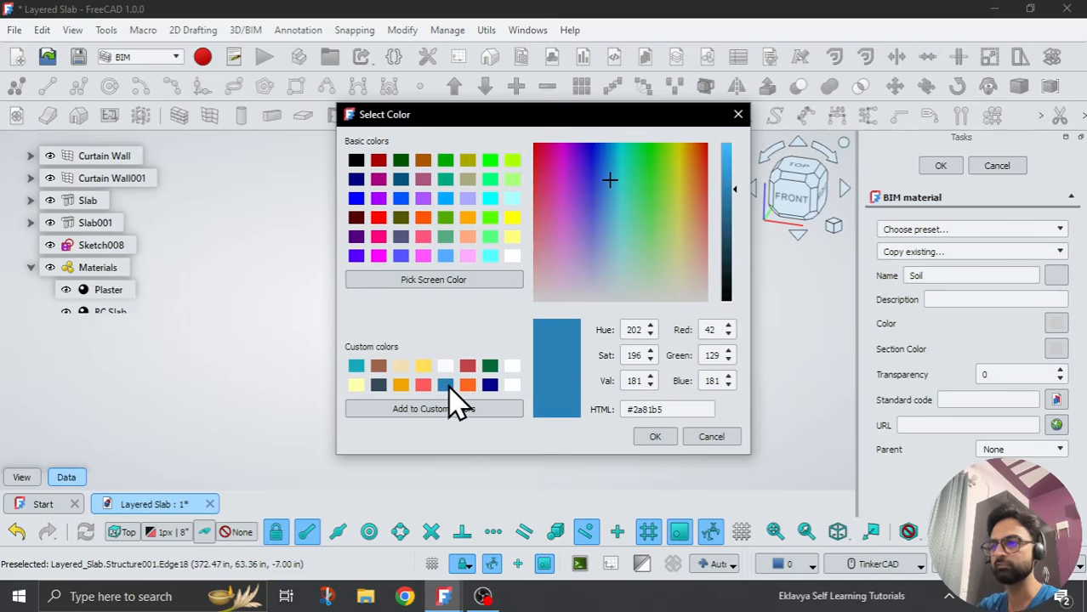
{"action": "left_click", "coordinate": [654, 437]}
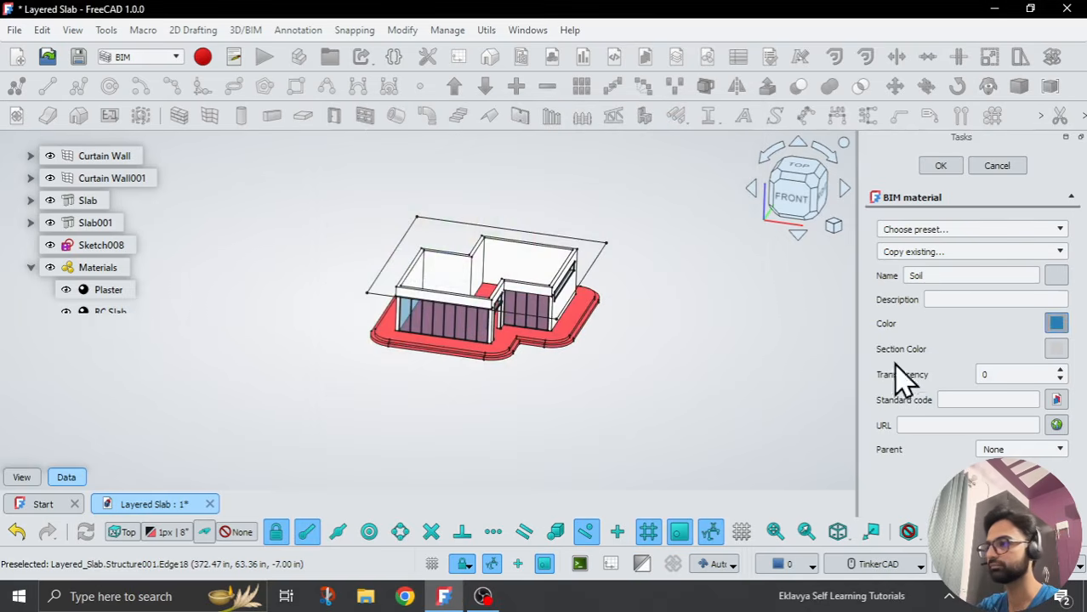
{"action": "left_click", "coordinate": [1055, 349]}
{"action": "left_click", "coordinate": [447, 384]}
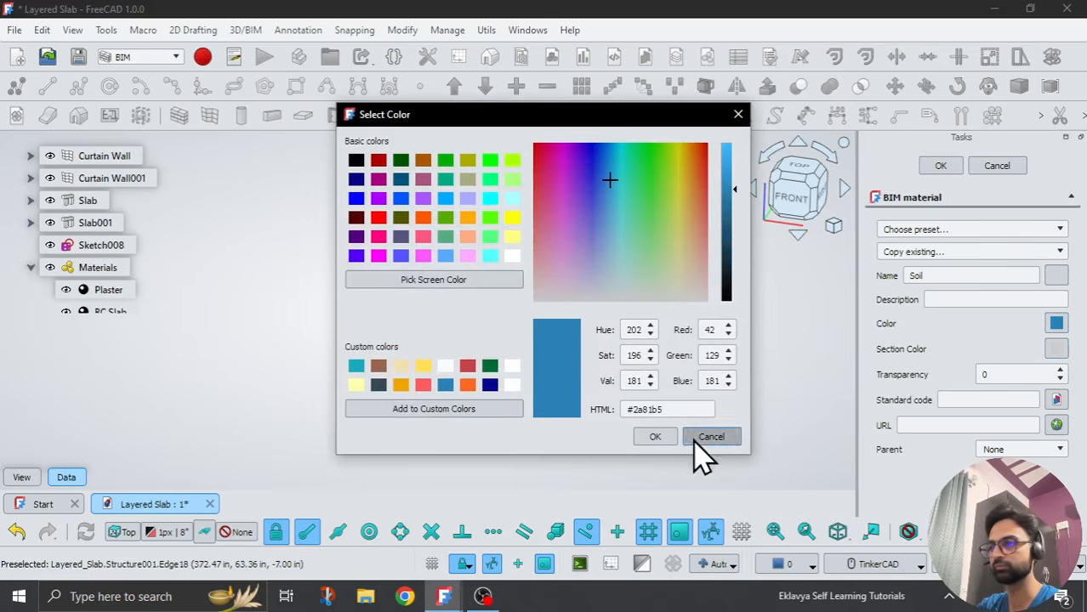
{"action": "left_click", "coordinate": [656, 437]}
{"action": "left_click", "coordinate": [943, 169]}
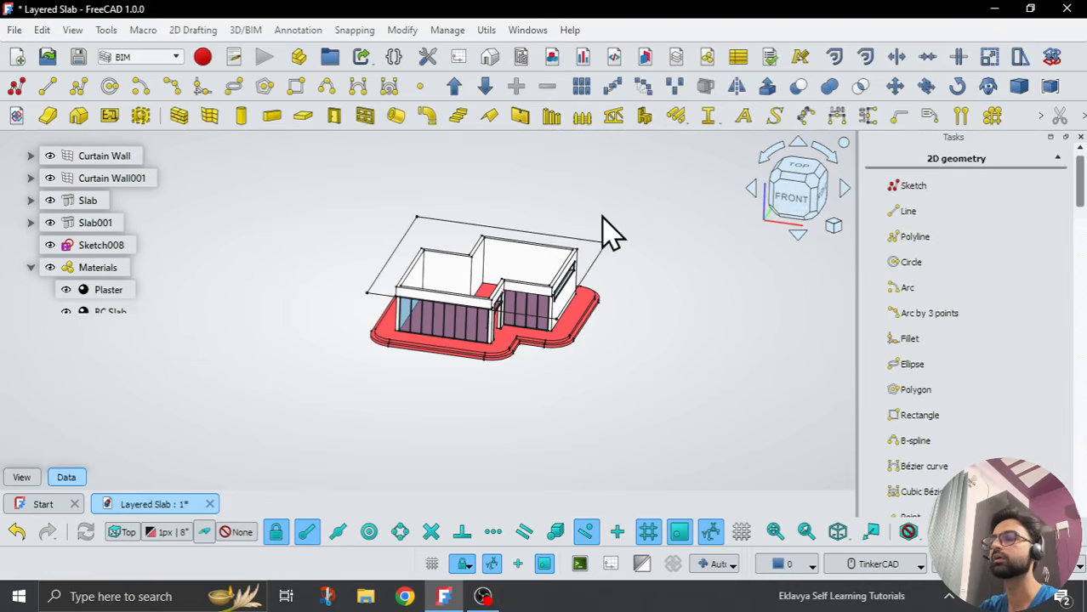
Step: Create a new BIM material named Brick Tile with both its color and section color set to red #ff595e
{"action": "left_click", "coordinate": [705, 56]}
{"action": "left_click", "coordinate": [489, 371]}
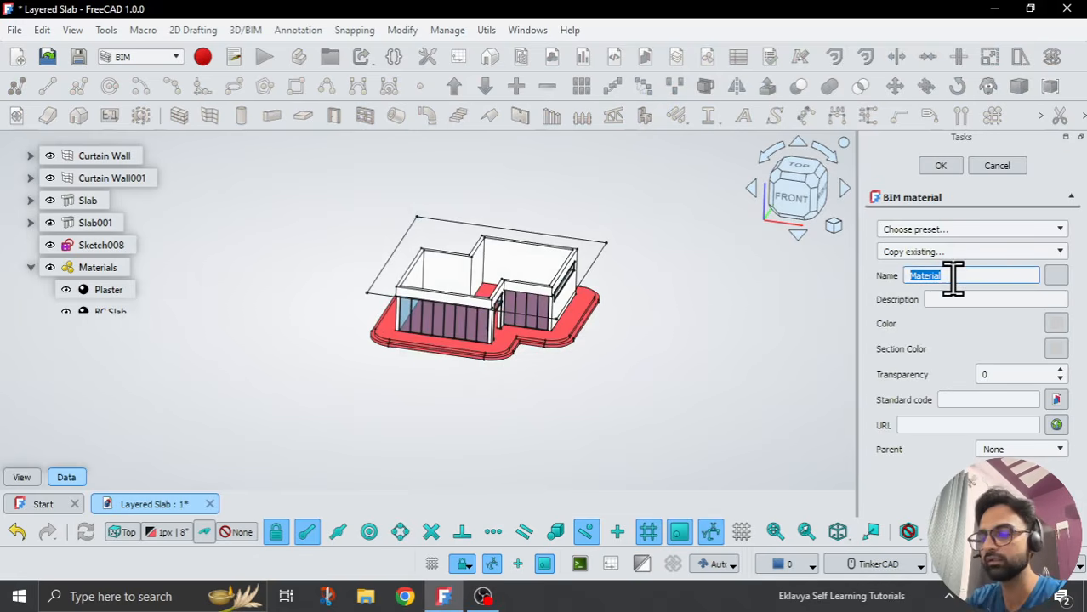
{"action": "type", "text": "Brick "}
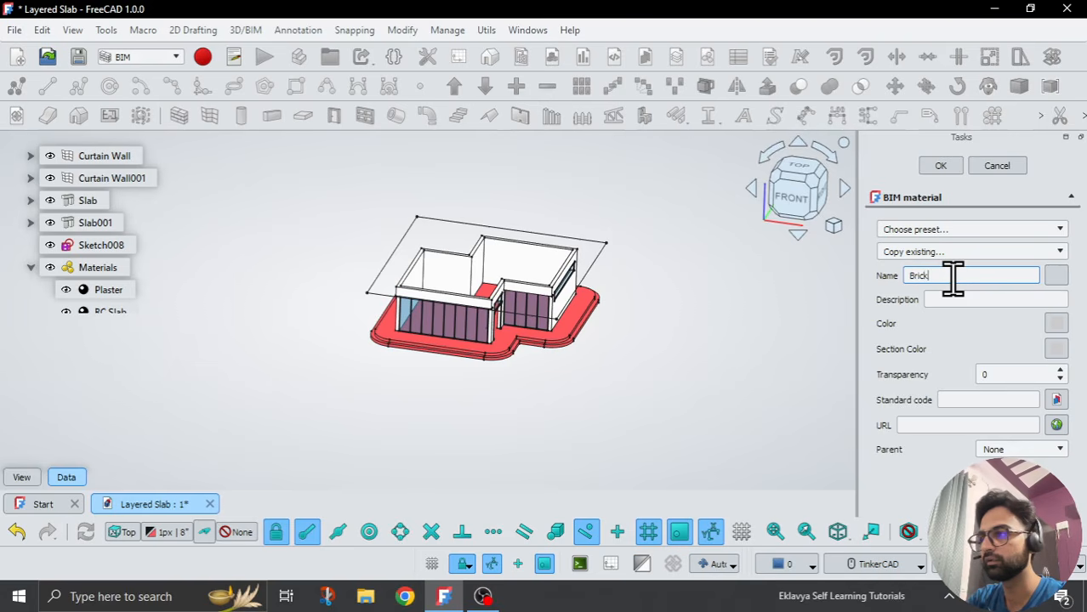
{"action": "type", "text": "i"}
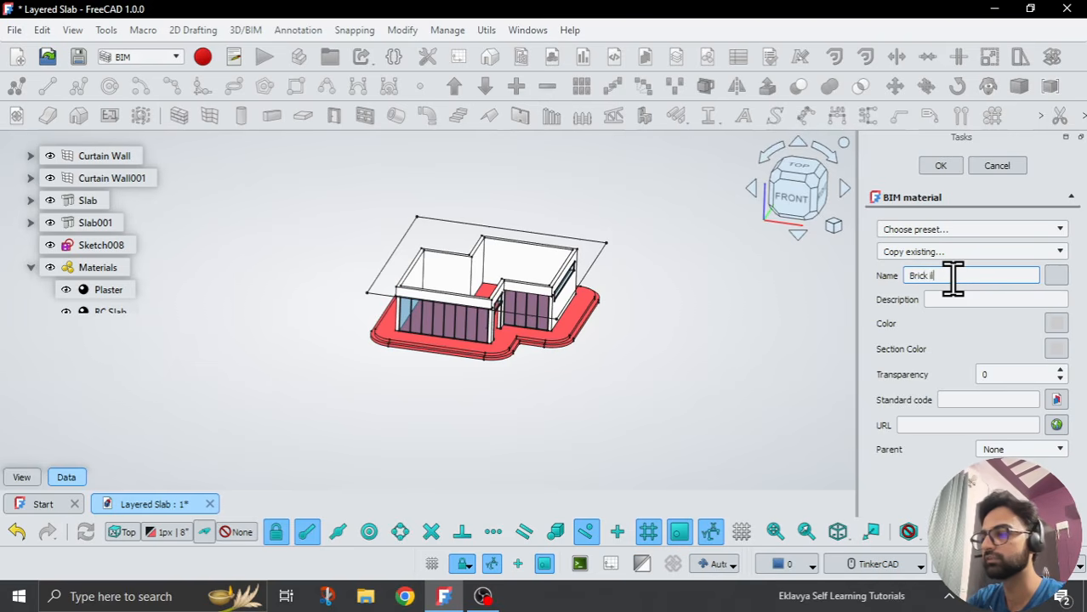
{"action": "type", "text": "Tile"}
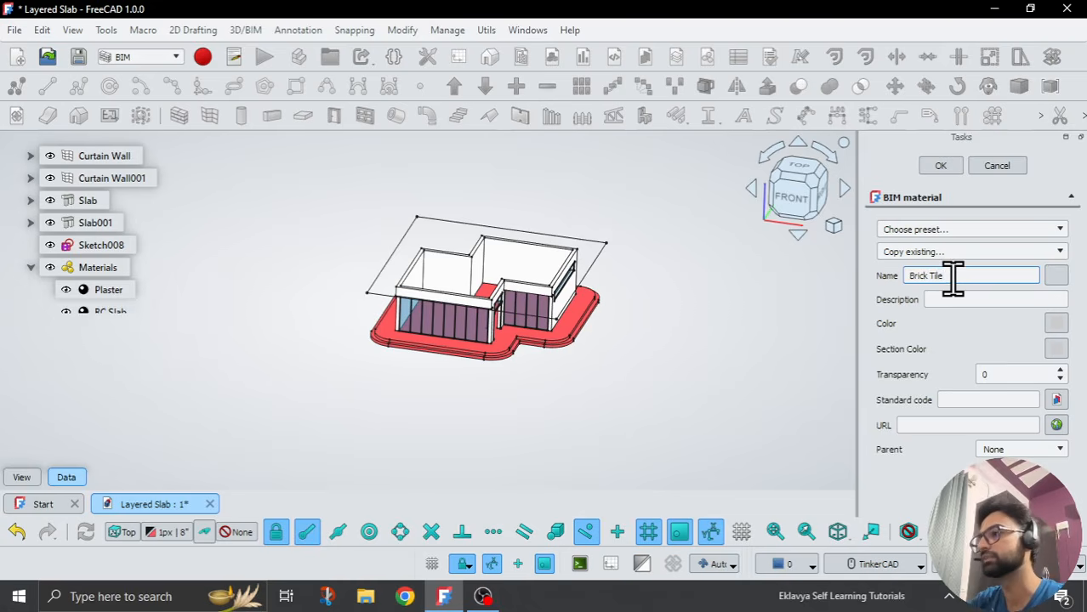
{"action": "left_click", "coordinate": [1053, 326]}
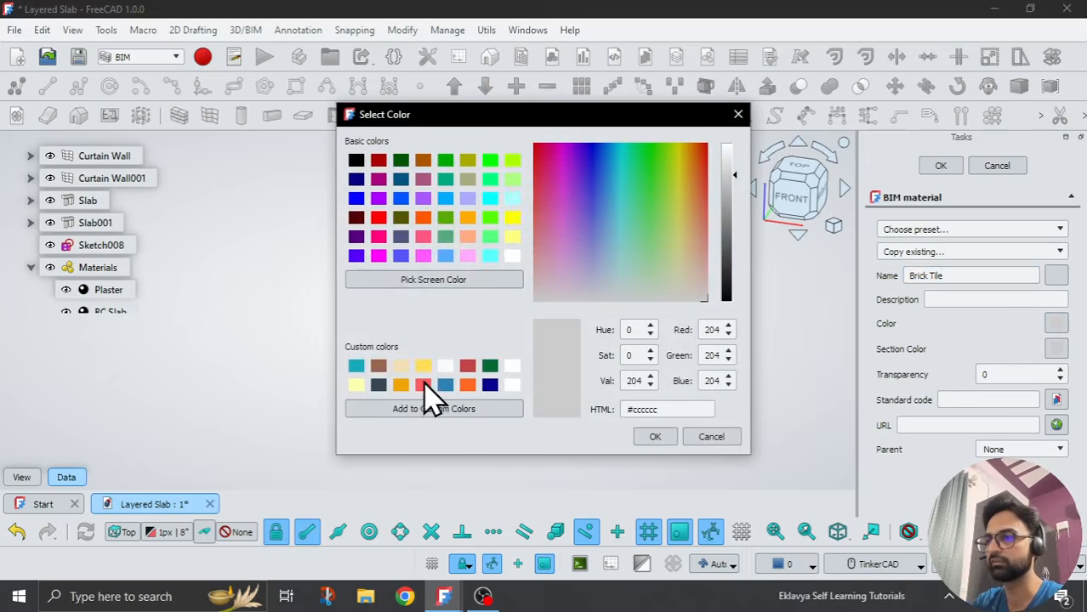
{"action": "left_click", "coordinate": [423, 384]}
{"action": "left_click", "coordinate": [653, 437]}
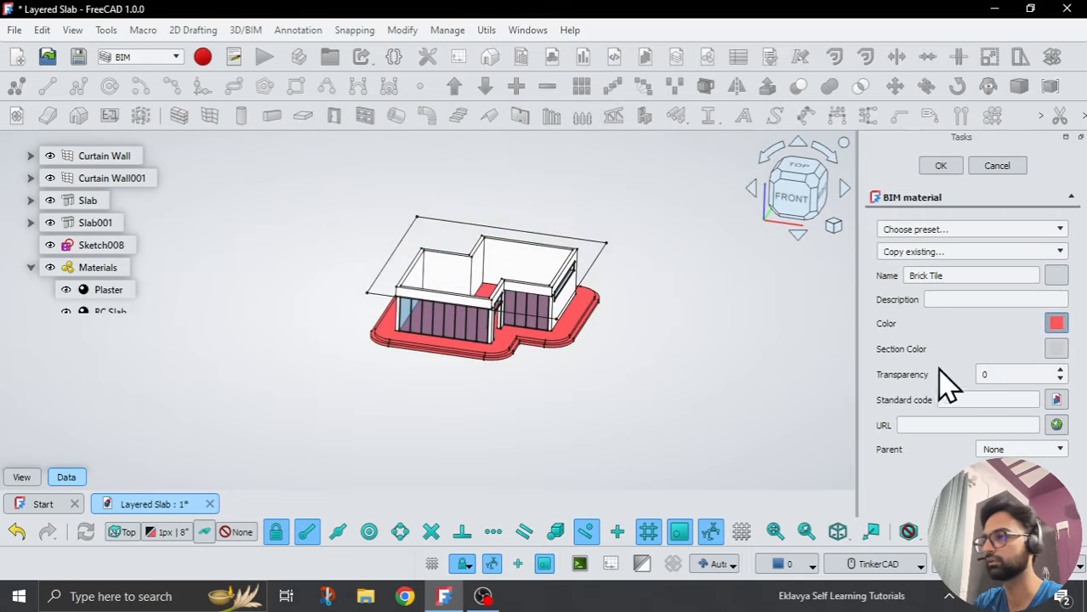
{"action": "left_click", "coordinate": [1054, 349]}
{"action": "left_click", "coordinate": [423, 384]}
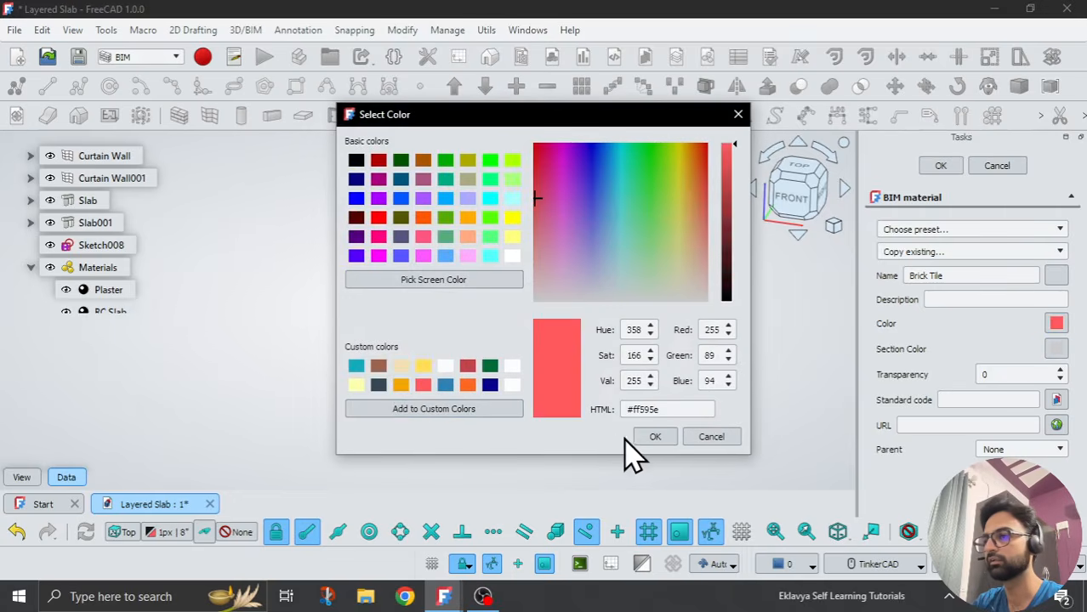
{"action": "left_click", "coordinate": [649, 439]}
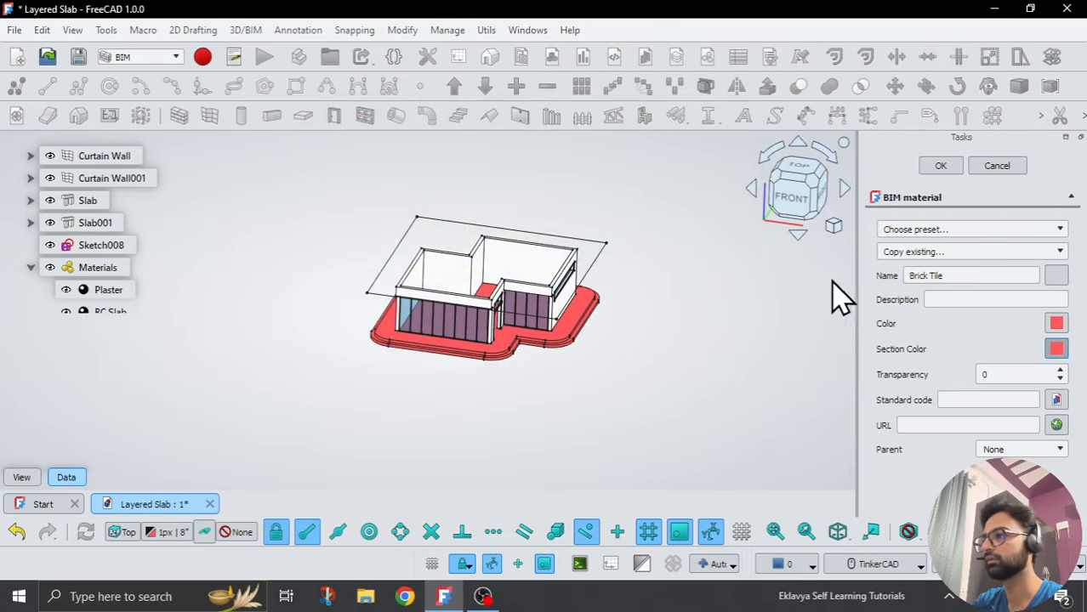
{"action": "left_click", "coordinate": [940, 166]}
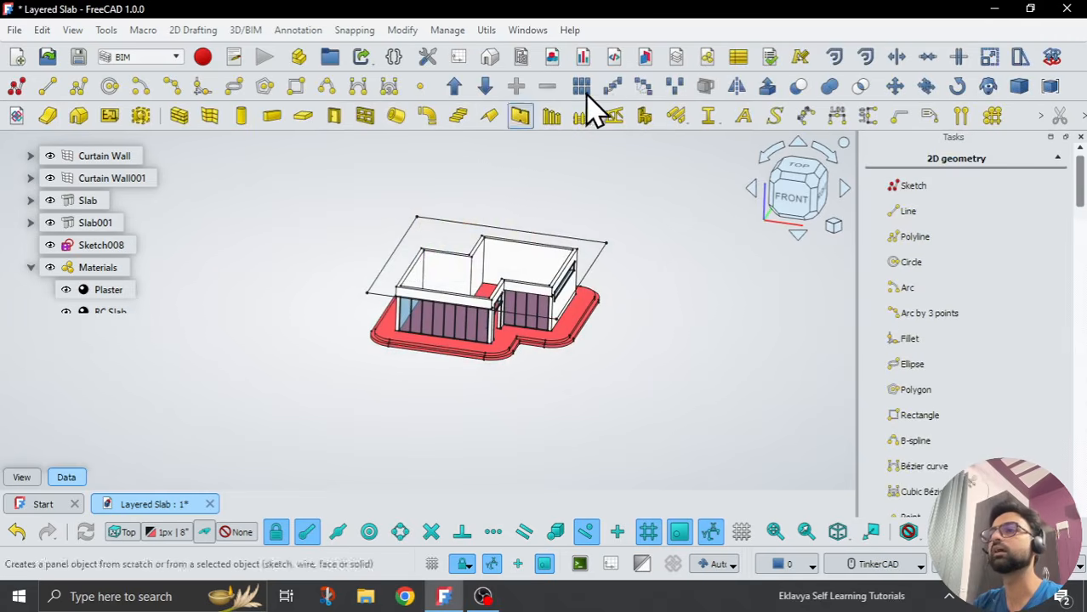
Step: Create a new BIM material named Cement Coating with both its color and section color set to near-white #fcfcfc
{"action": "left_click", "coordinate": [704, 56]}
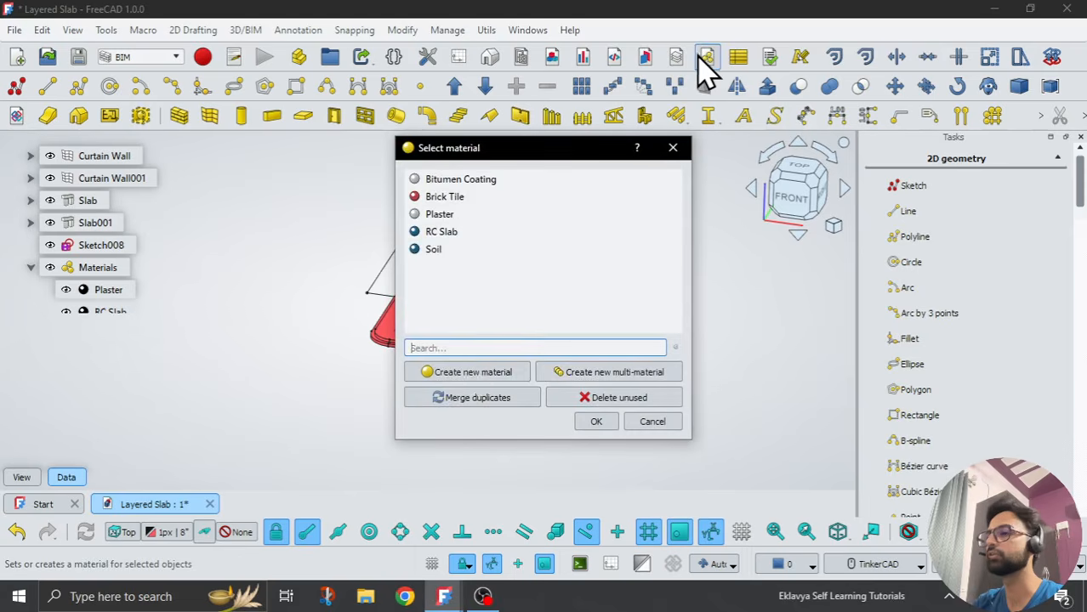
{"action": "left_click", "coordinate": [466, 371]}
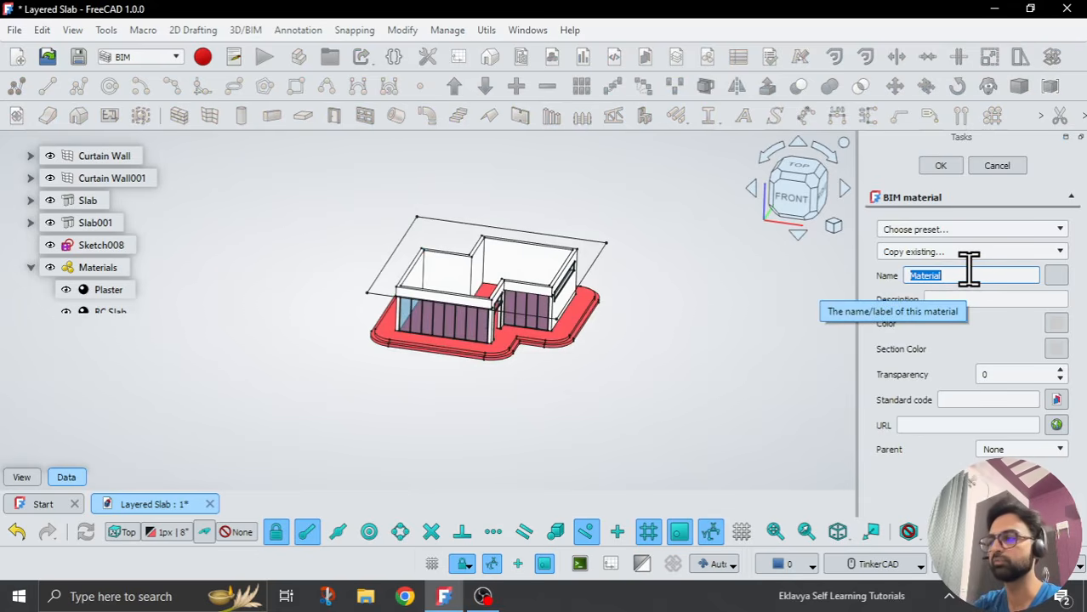
{"action": "type", "text": "Ceme"}
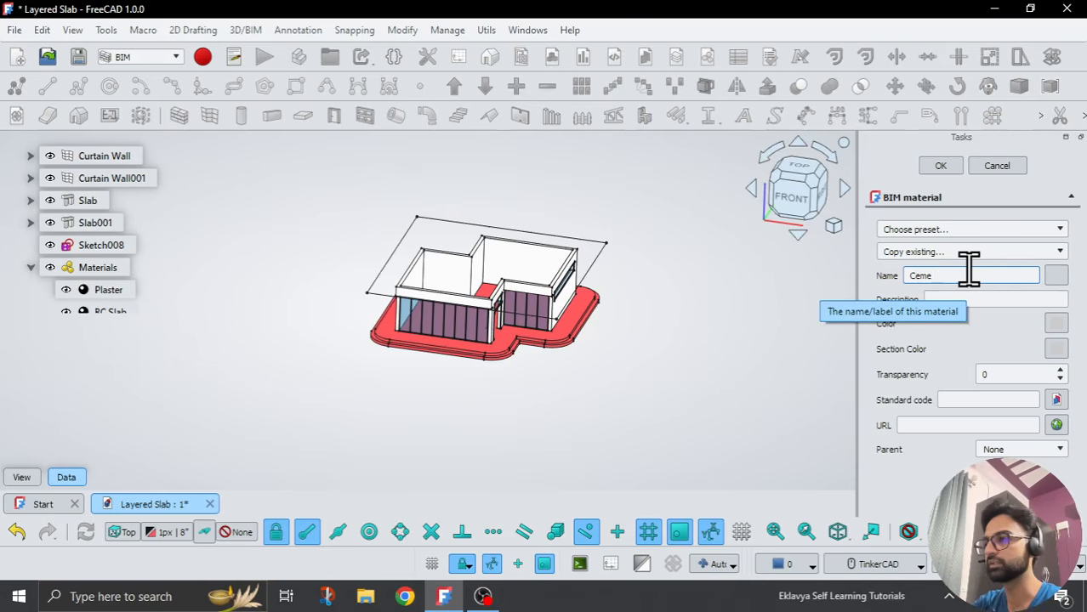
{"action": "type", "text": "nt"}
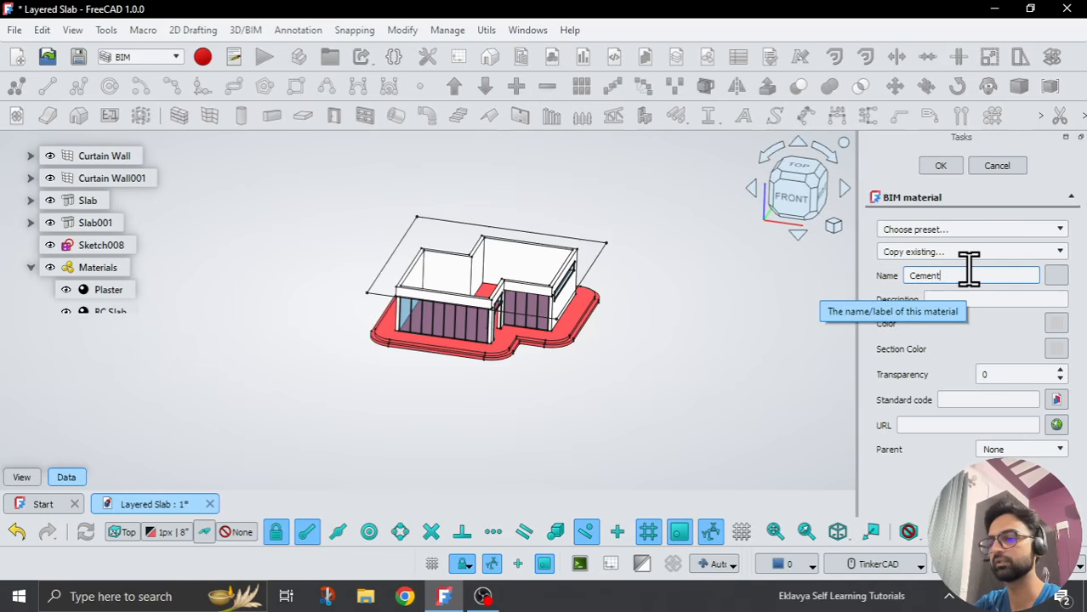
{"action": "type", "text": " Coat"}
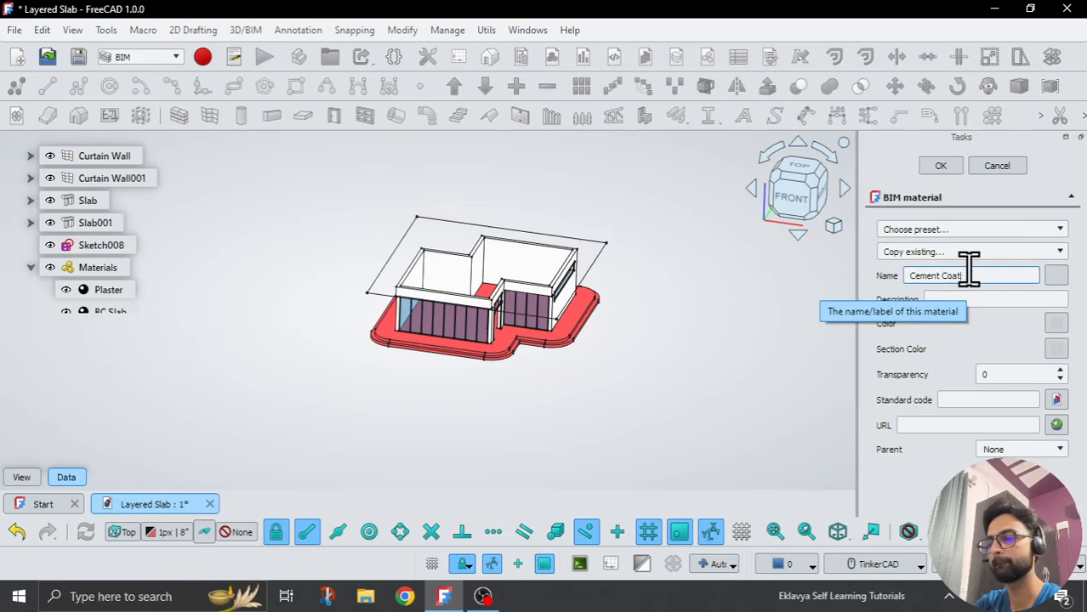
{"action": "type", "text": "ing"}
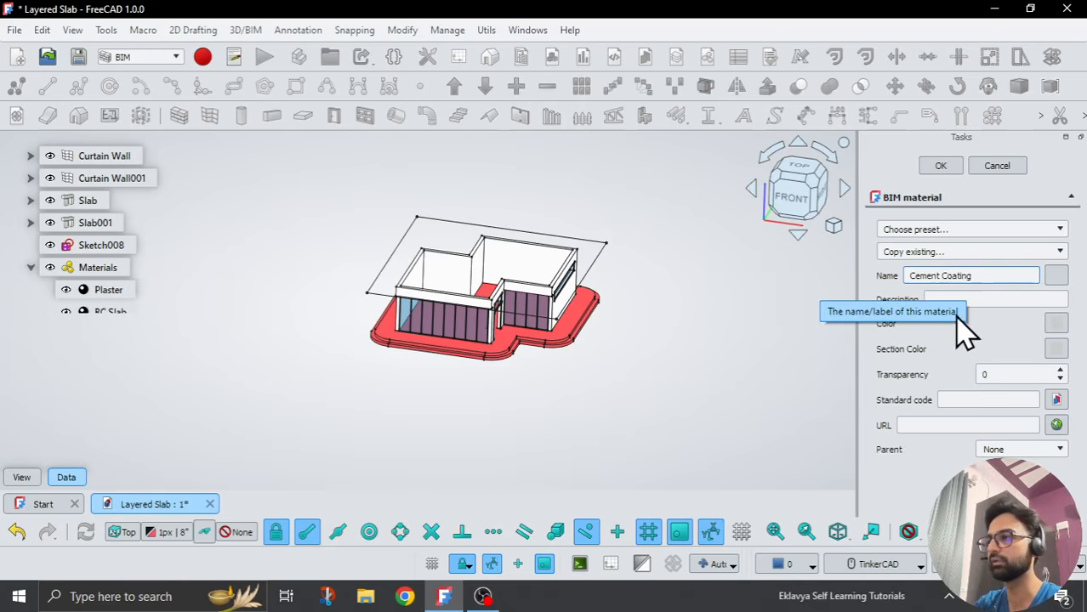
{"action": "left_click", "coordinate": [1056, 323]}
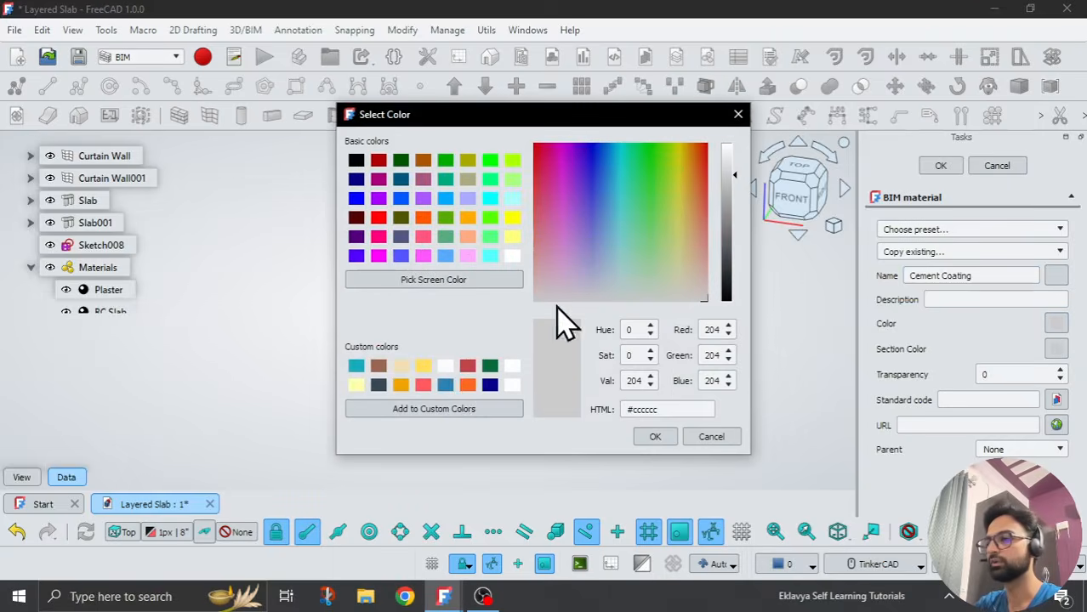
{"action": "left_click", "coordinate": [445, 367]}
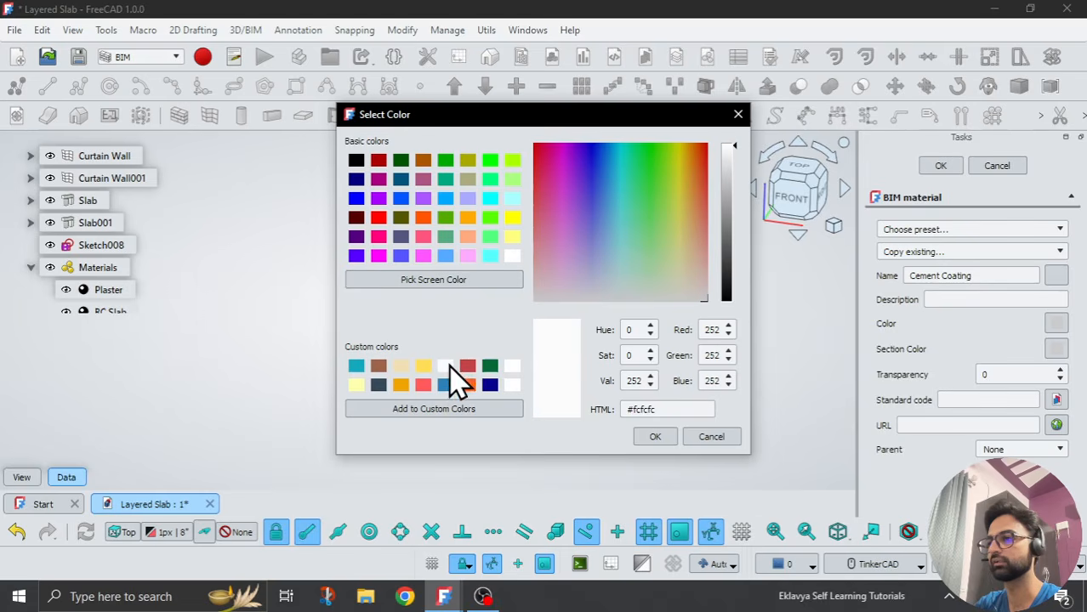
{"action": "left_click", "coordinate": [646, 437]}
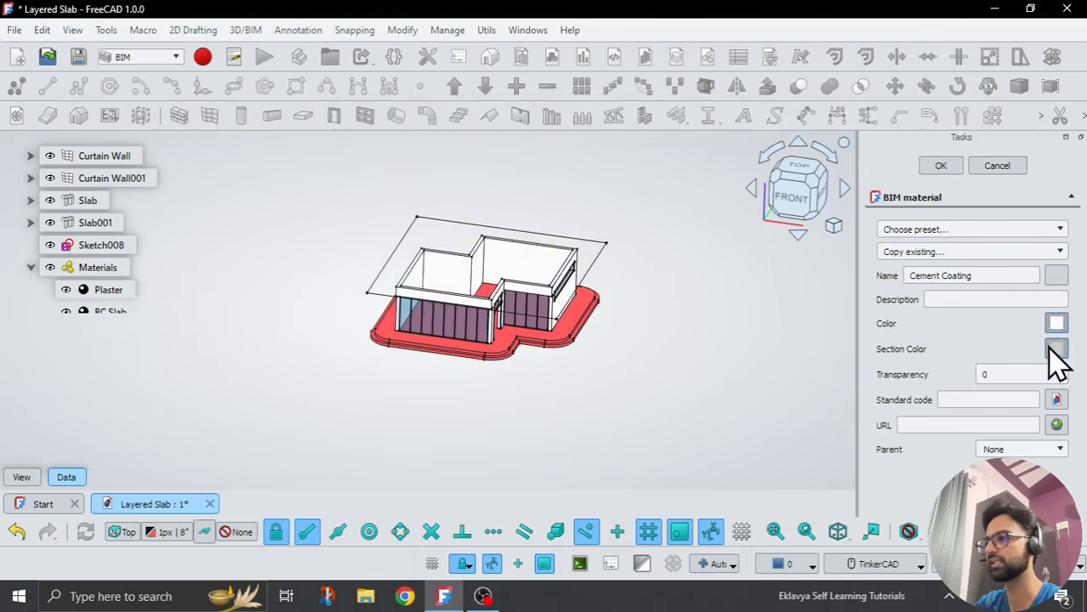
{"action": "left_click", "coordinate": [1053, 349]}
{"action": "left_click", "coordinate": [445, 367]}
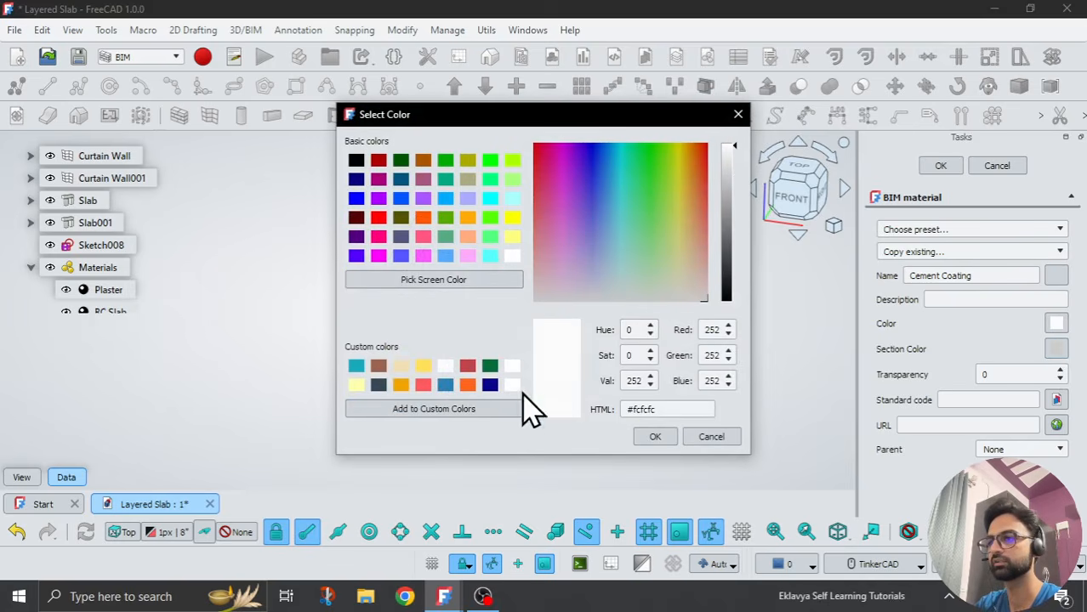
{"action": "left_click", "coordinate": [655, 437]}
{"action": "left_click", "coordinate": [939, 165]}
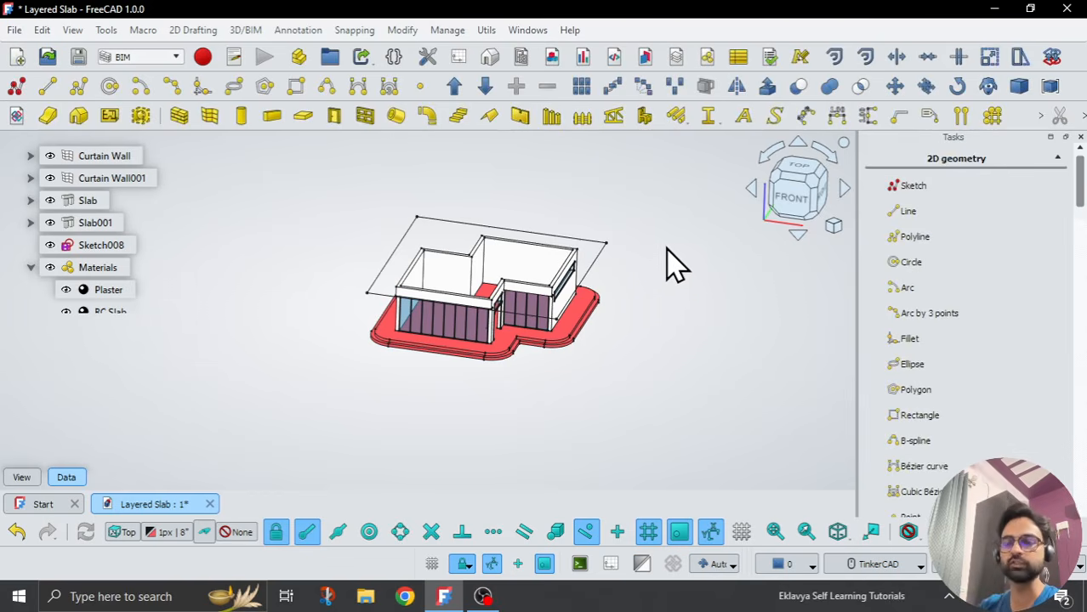
Step: Create a new multi-material and add six empty layers to its composition
{"action": "scroll", "coordinate": [80, 255], "scroll_direction": "down", "scroll_amount": 2}
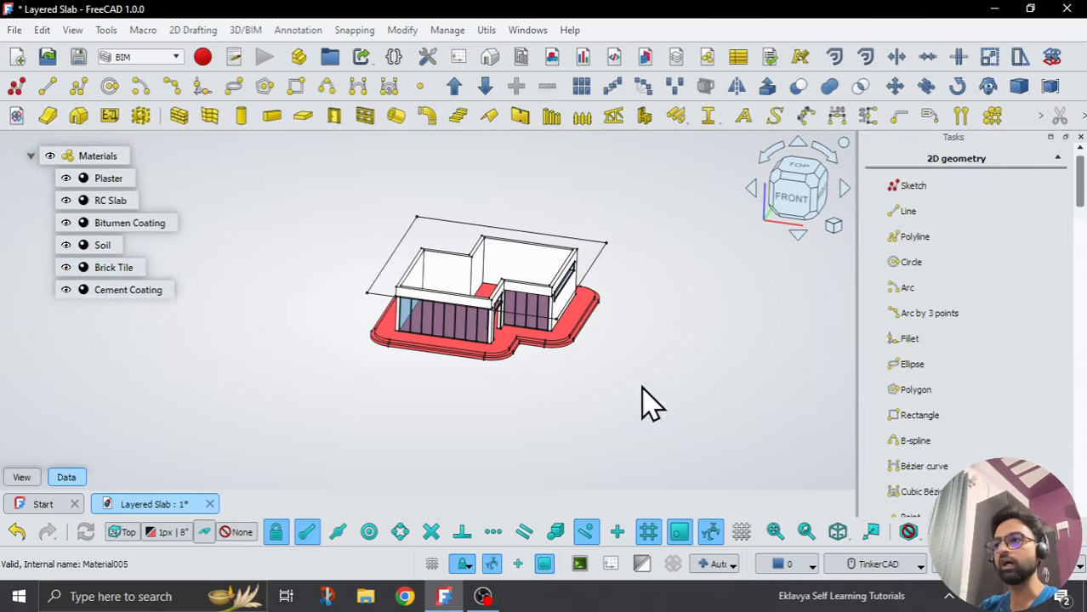
{"action": "left_click", "coordinate": [711, 56]}
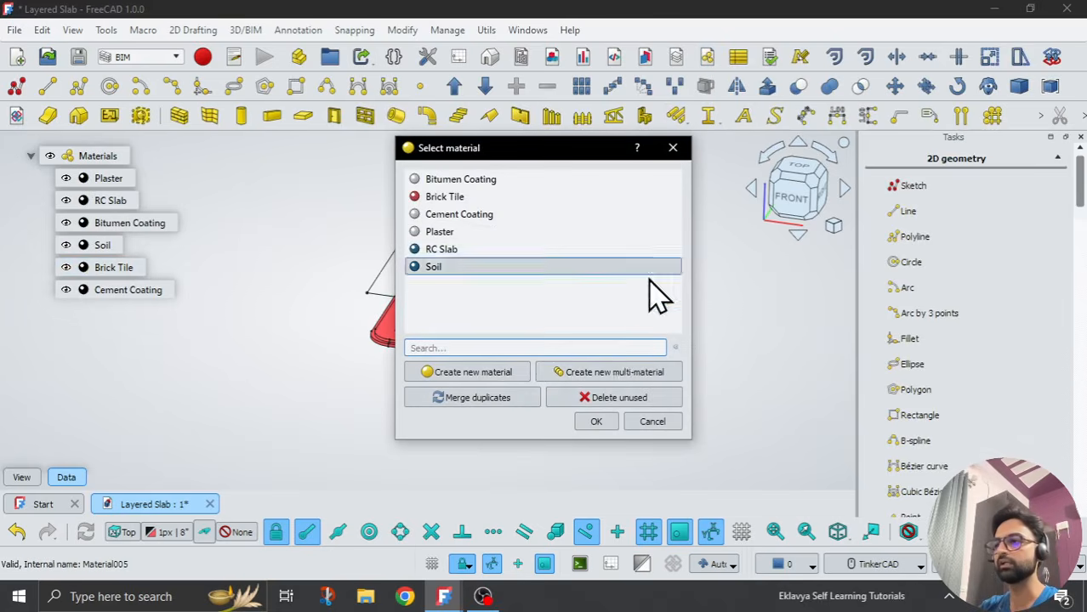
{"action": "left_click", "coordinate": [609, 373]}
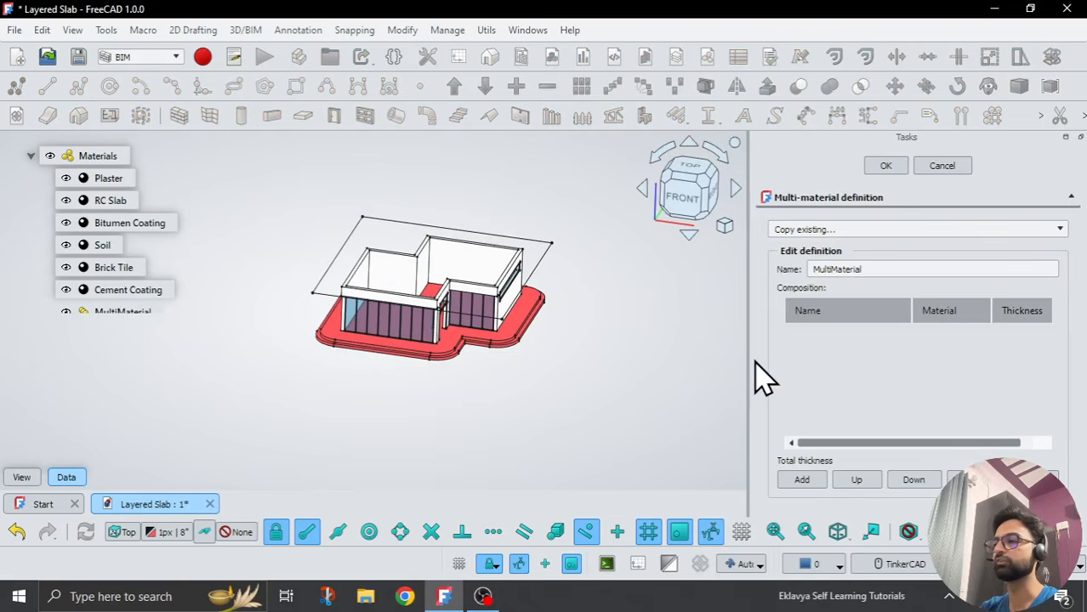
{"action": "left_click", "coordinate": [803, 482]}
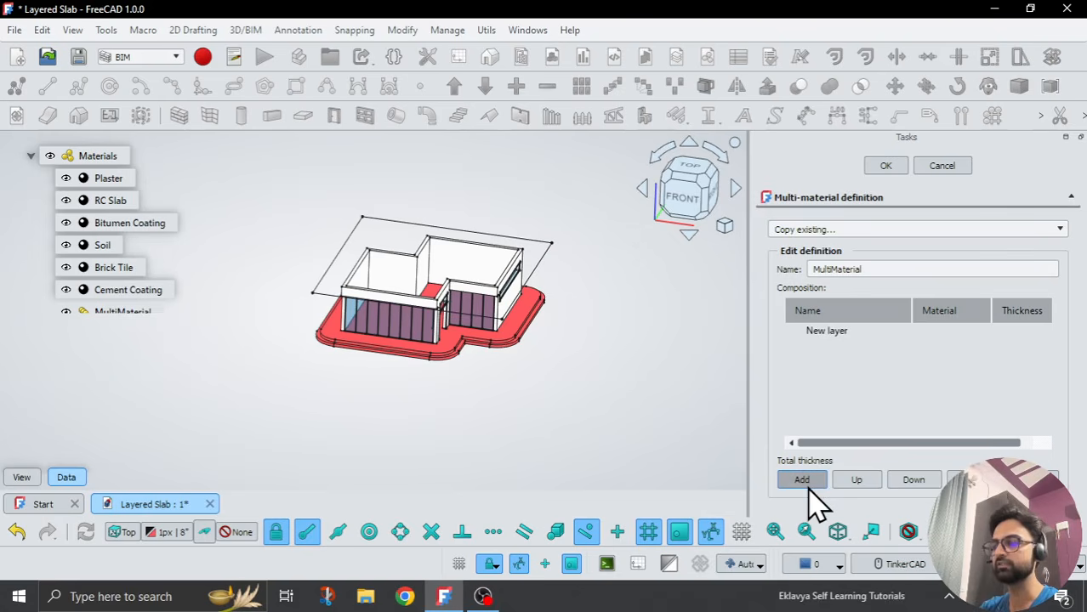
{"action": "left_click", "coordinate": [823, 336]}
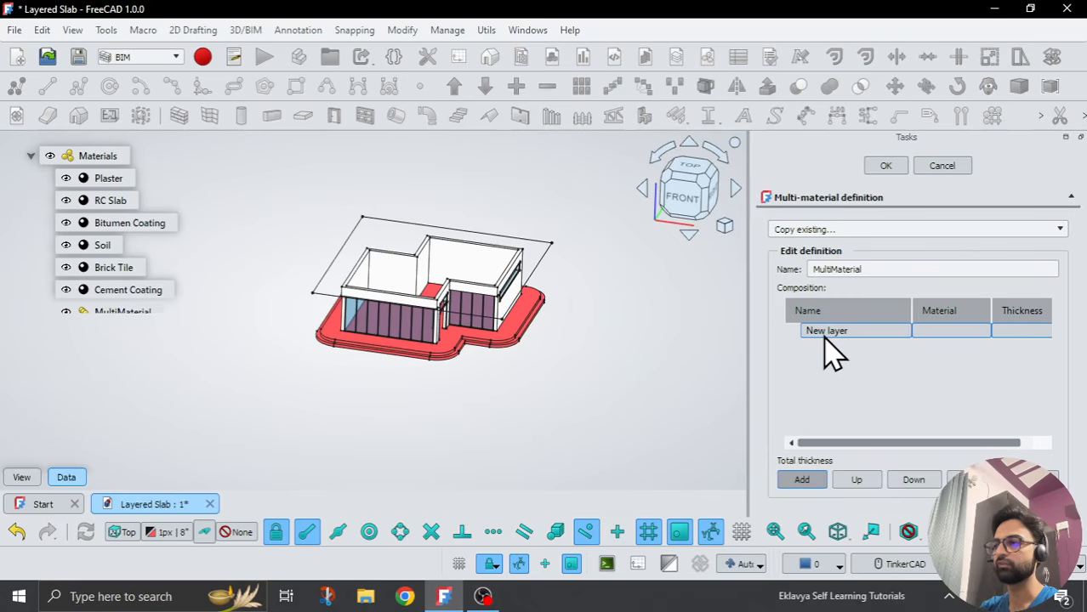
{"action": "left_click", "coordinate": [812, 480]}
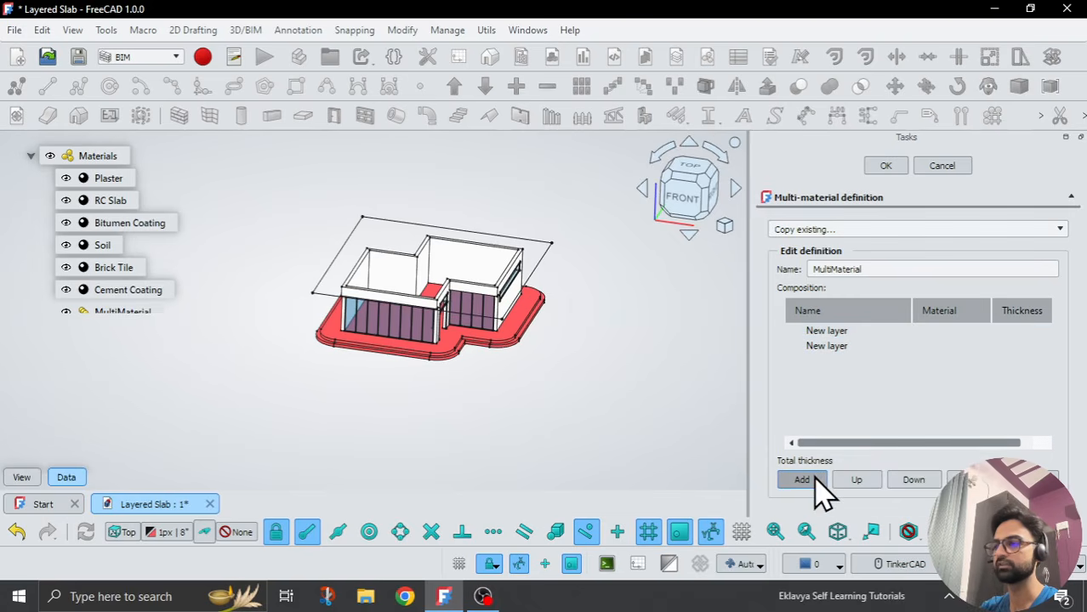
{"action": "left_click", "coordinate": [815, 480]}
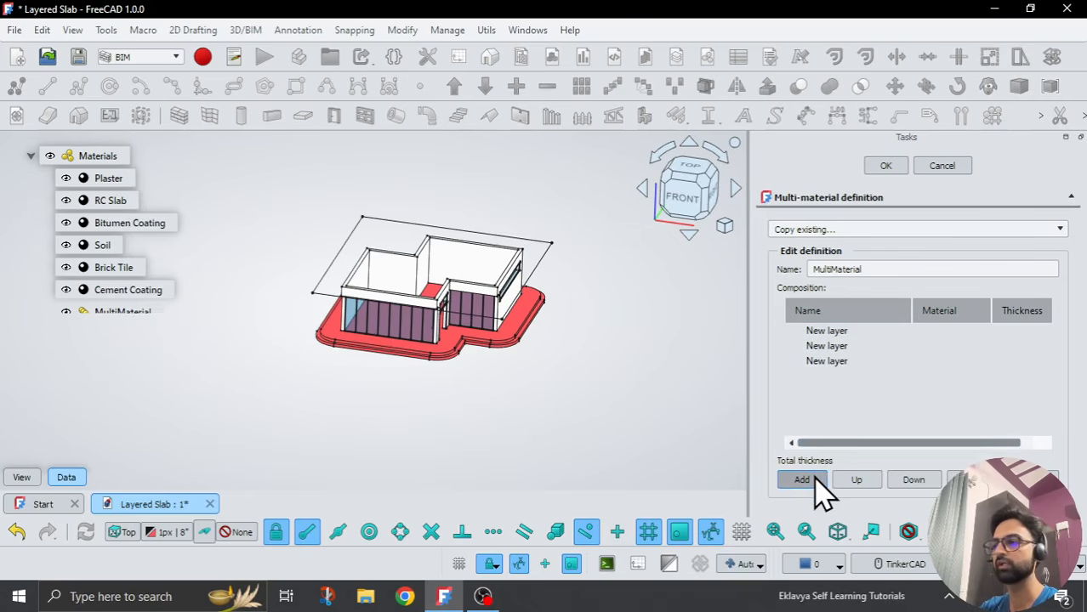
{"action": "left_click", "coordinate": [815, 482]}
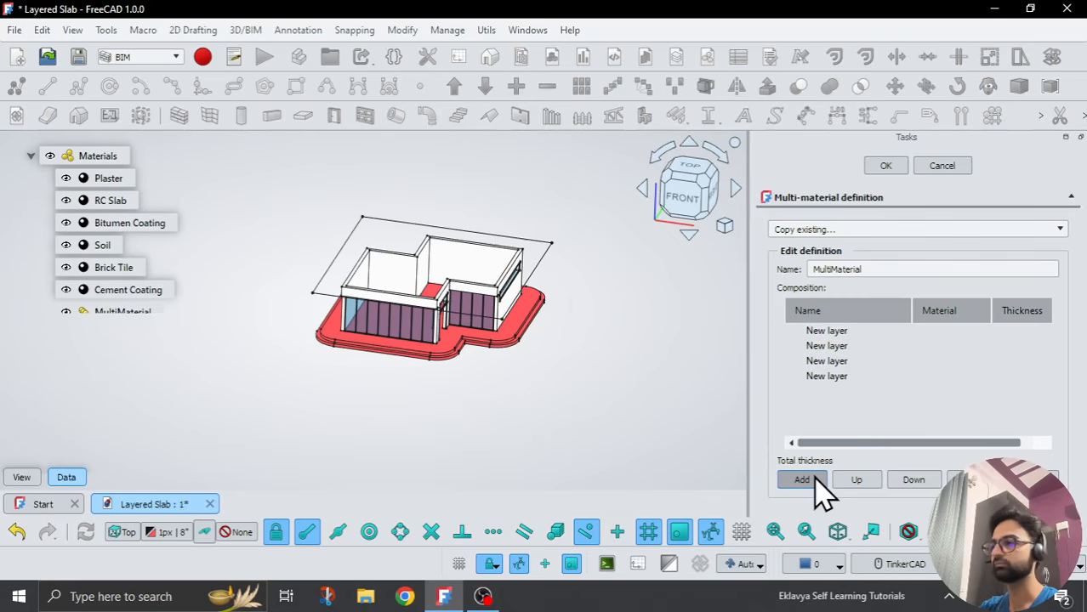
{"action": "left_click", "coordinate": [814, 481]}
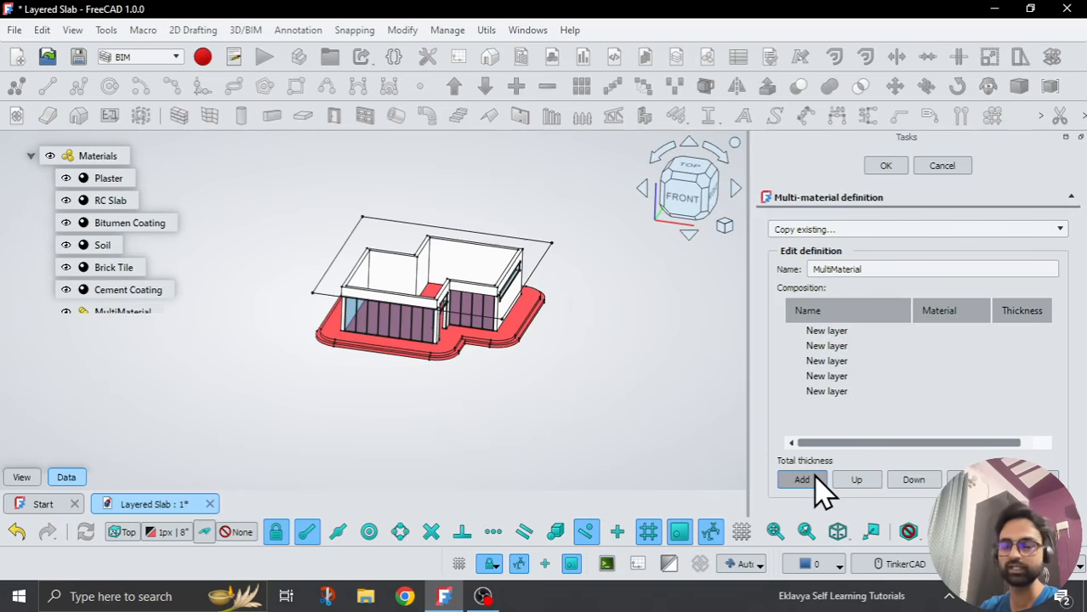
{"action": "left_click", "coordinate": [815, 481]}
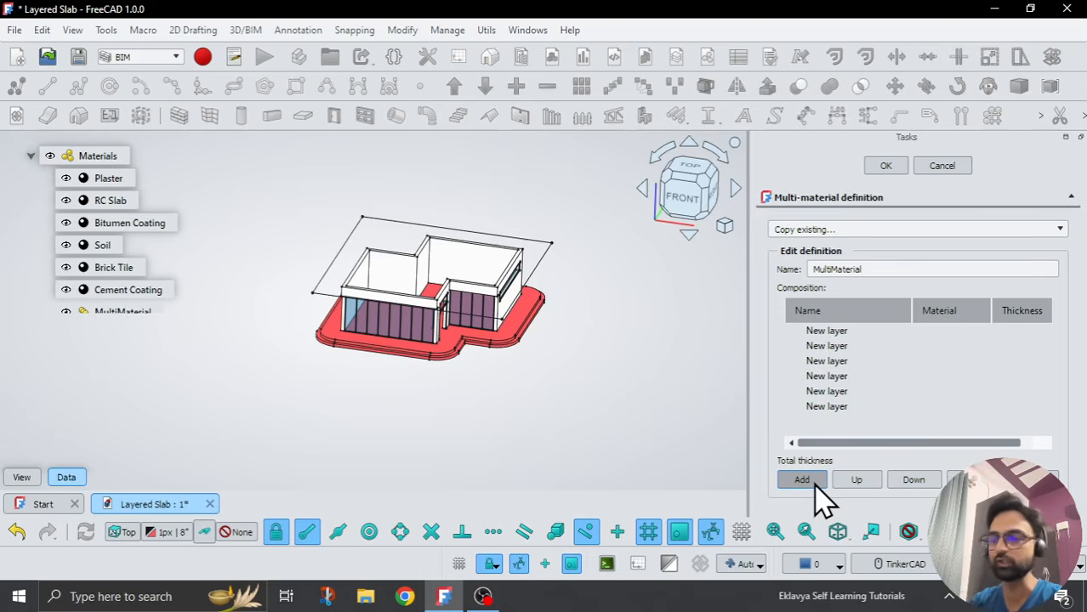
Step: Rename the first three layers of the composition L1, L2 and L3
{"action": "double_click", "coordinate": [831, 331]}
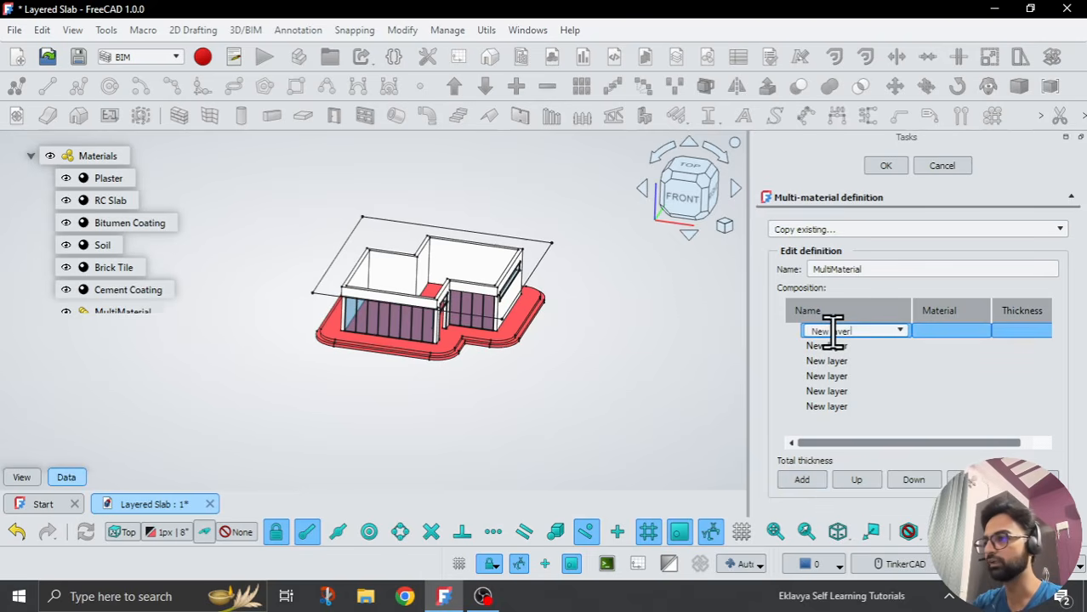
{"action": "triple_click", "coordinate": [854, 333]}
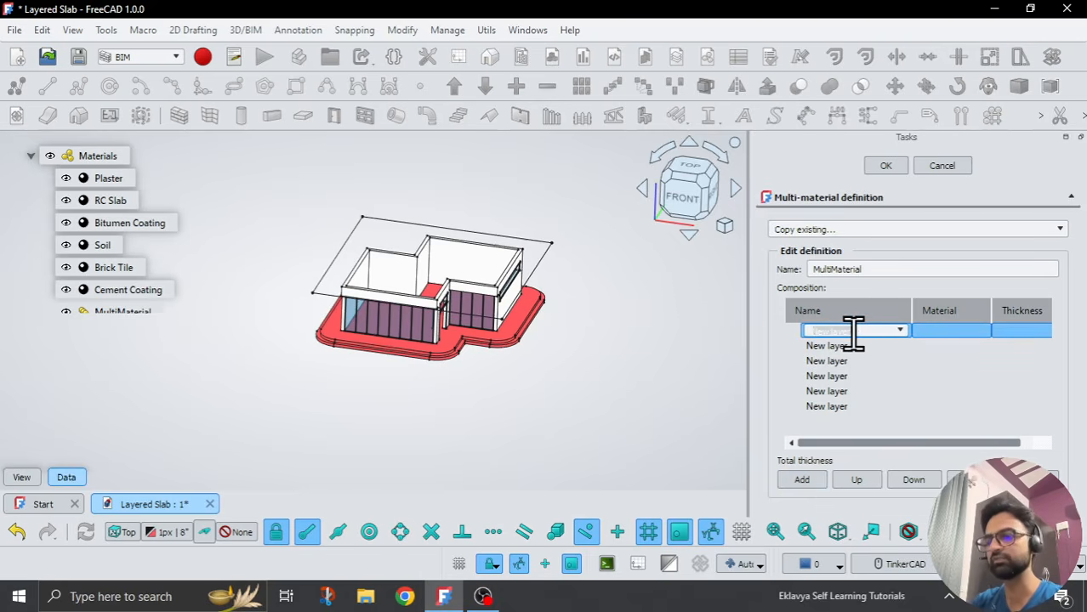
{"action": "type", "text": "L1"}
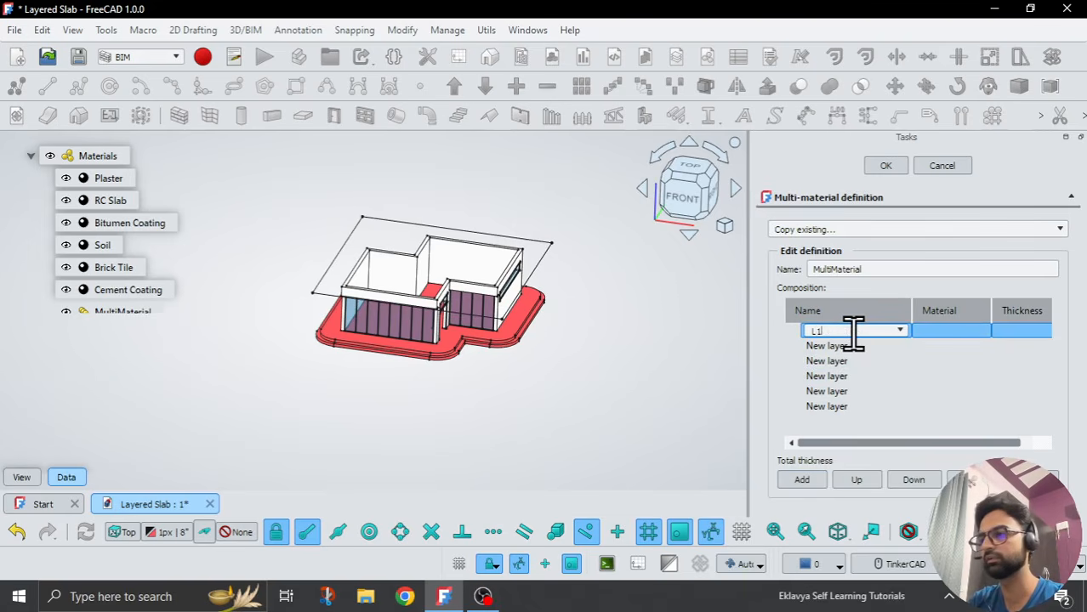
{"action": "double_click", "coordinate": [855, 345]}
{"action": "triple_click", "coordinate": [856, 343]}
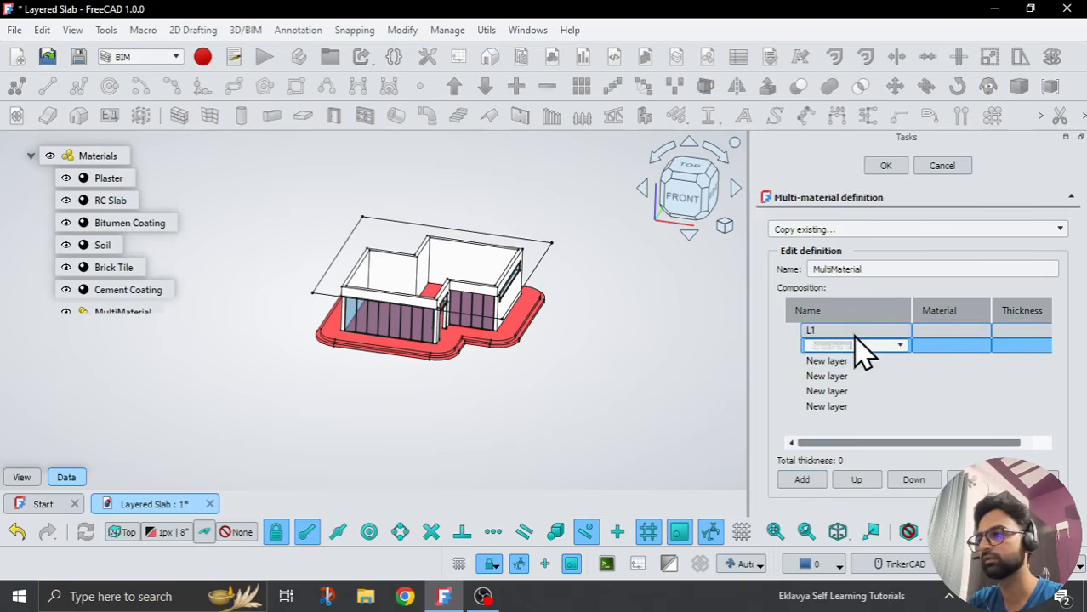
{"action": "type", "text": "L2"}
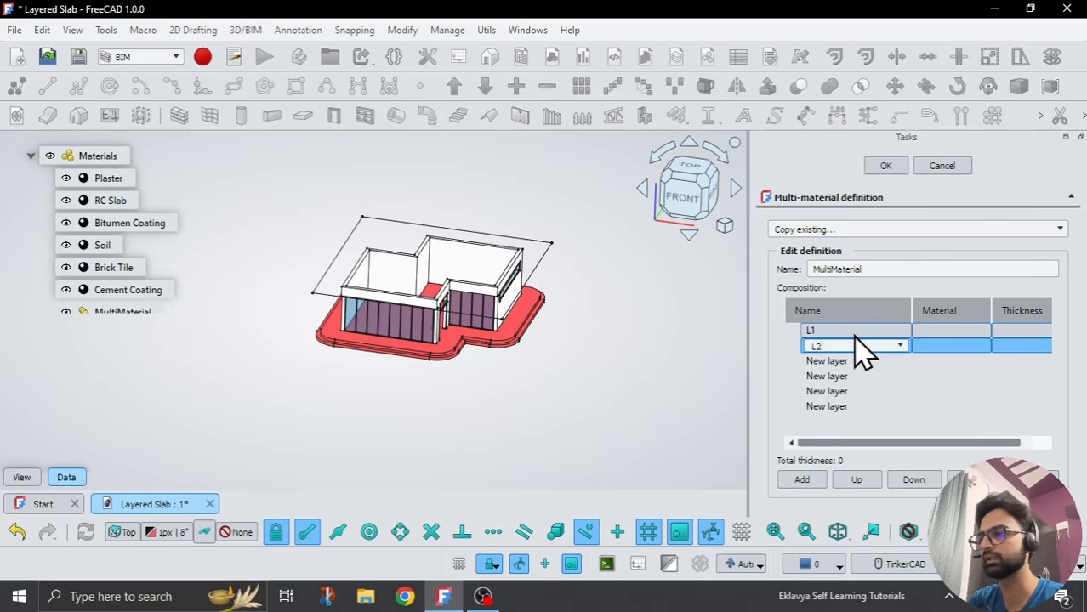
{"action": "key", "text": "Return"}
{"action": "key", "text": "ctrl+a"}
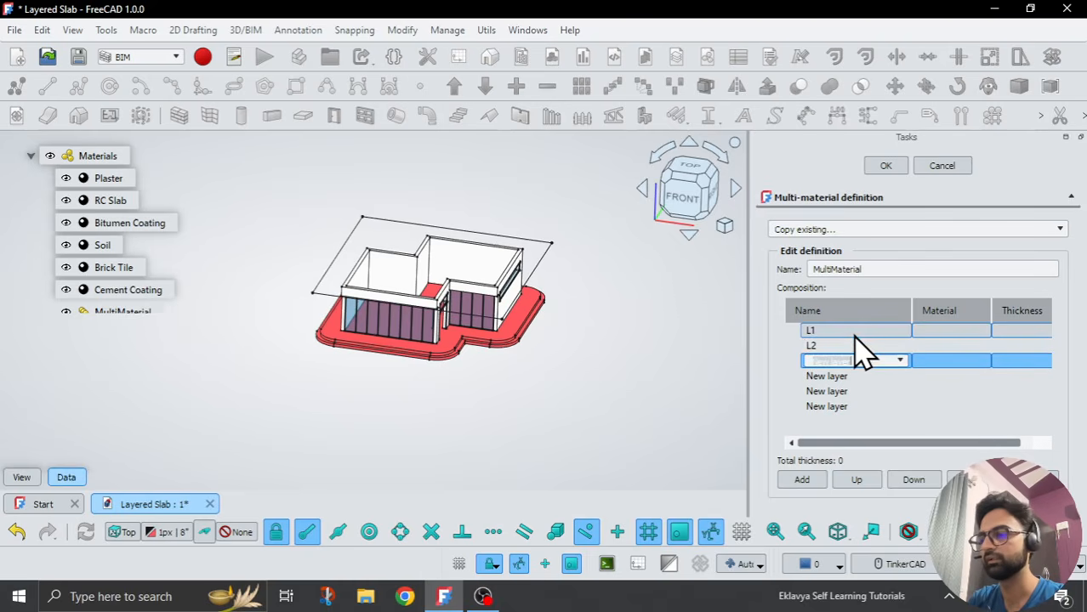
{"action": "type", "text": "L3"}
{"action": "key", "text": "Return"}
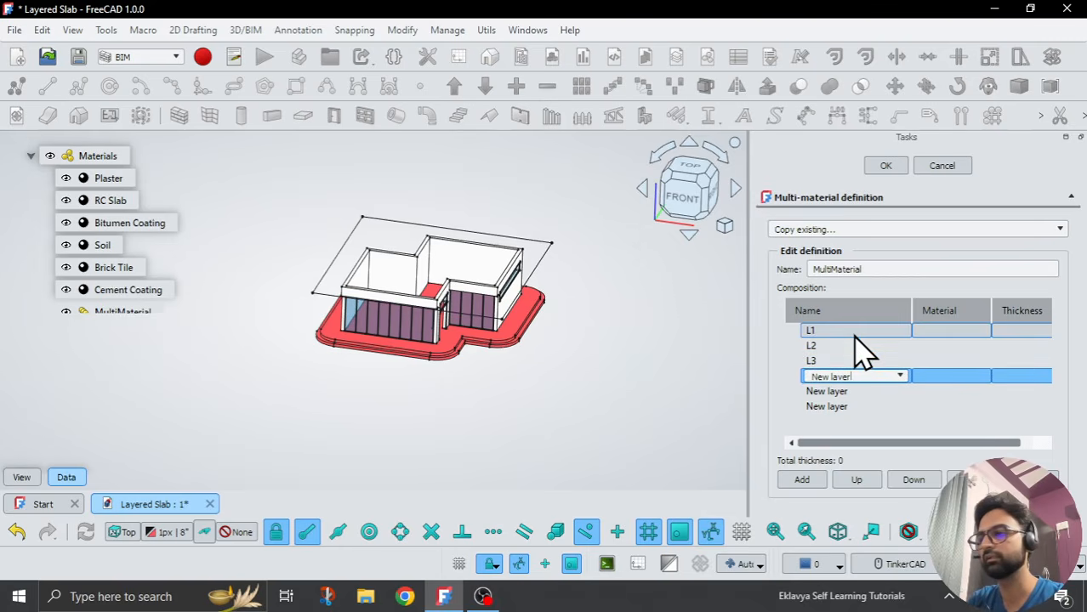
Step: Rename the remaining three layers of the composition L4, L5 and L6
{"action": "key", "text": "ctrl+a"}
{"action": "type", "text": "L4"}
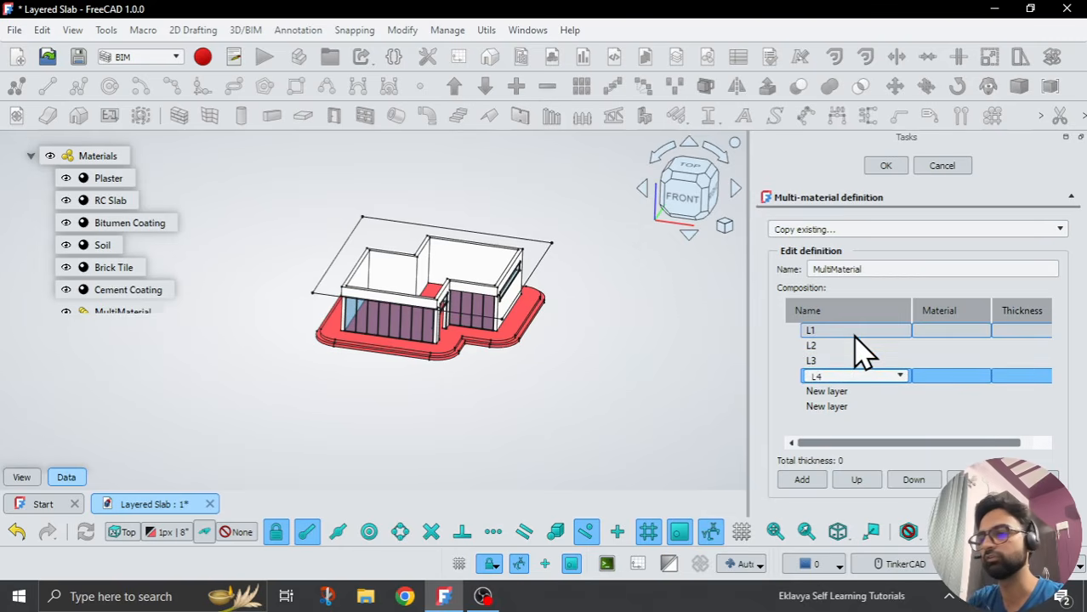
{"action": "key", "text": "Return"}
{"action": "key", "text": "ctrl+a"}
{"action": "type", "text": "L5"}
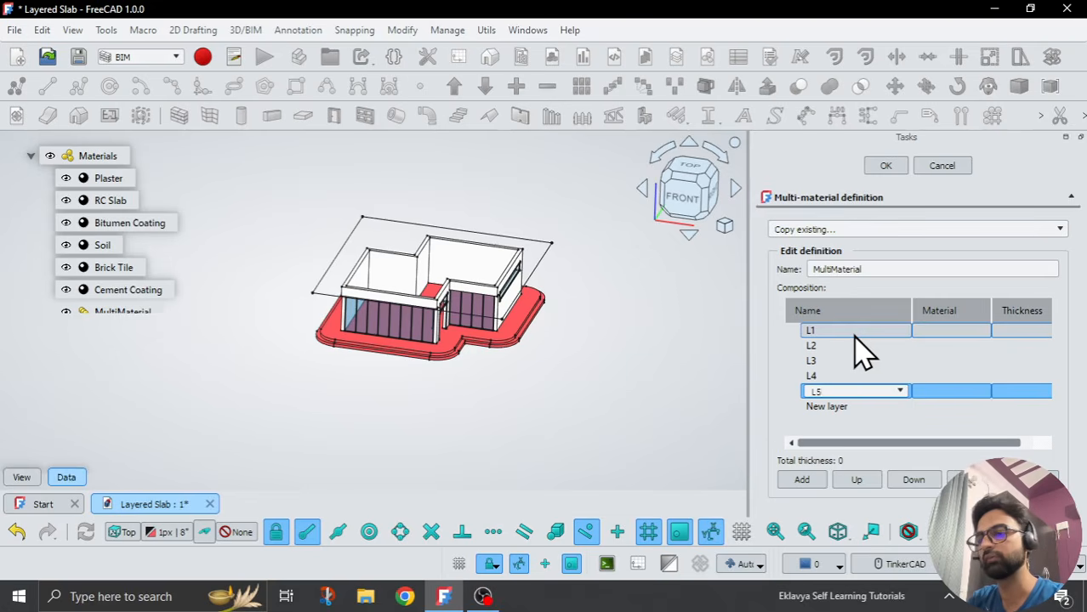
{"action": "key", "text": "Return"}
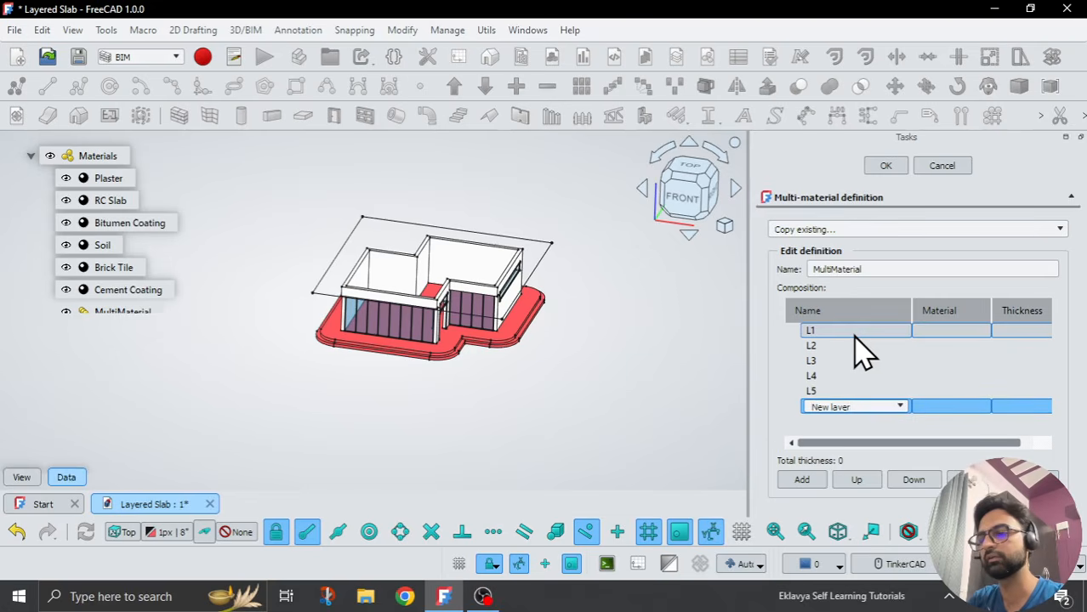
{"action": "key", "text": "ctrl+a"}
{"action": "type", "text": "L6"}
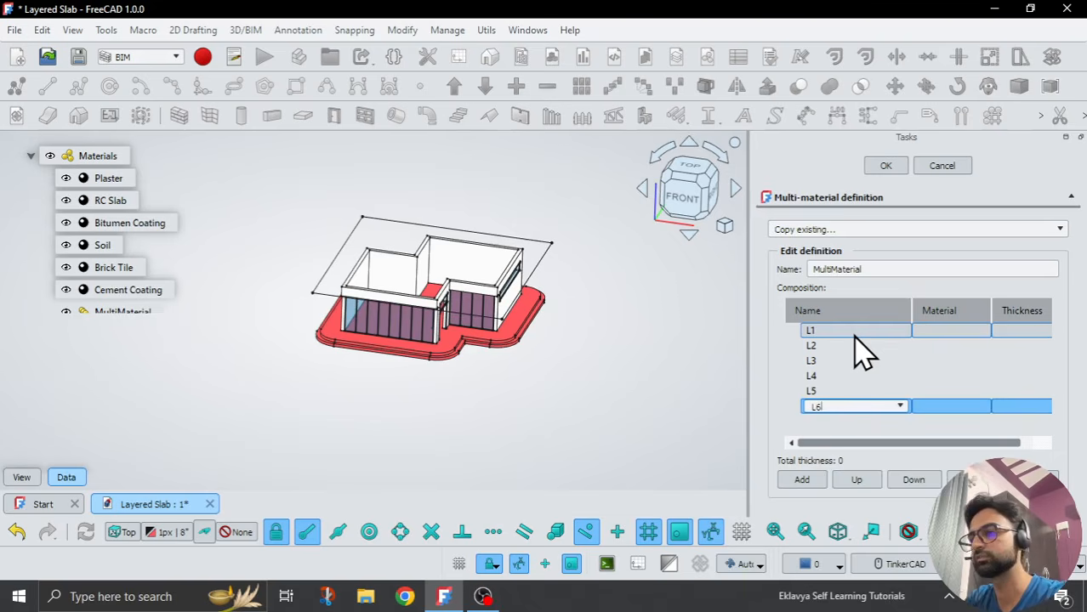
Step: Widen the multi-material definition area and assign Plaster to layer L1 and RC Slab to layer L2
{"action": "left_click", "coordinate": [948, 332]}
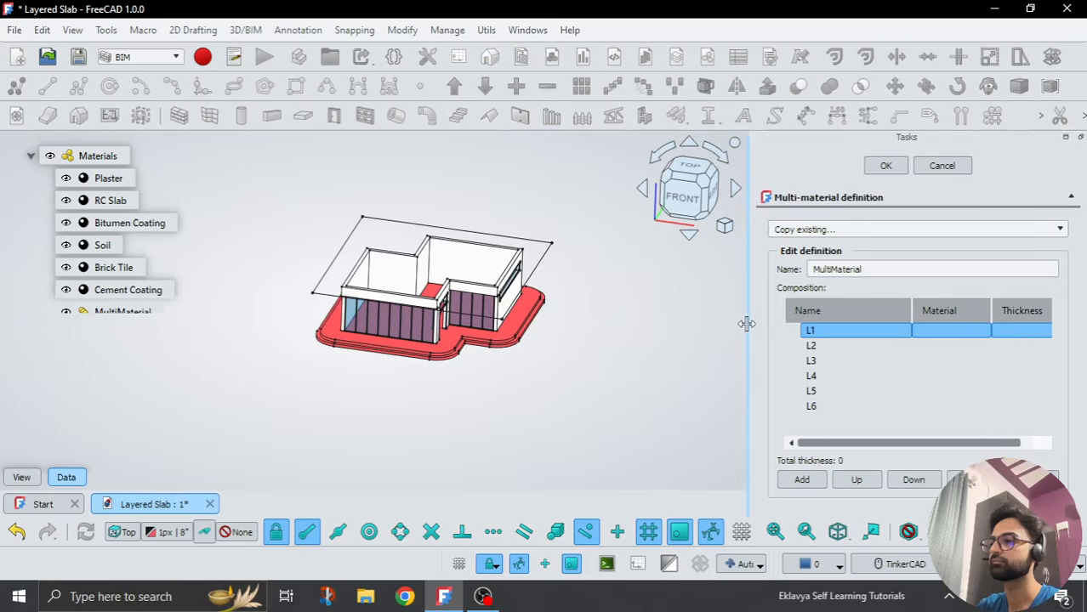
{"action": "left_click_drag", "start_coordinate": [748, 320], "coordinate": [652, 321]}
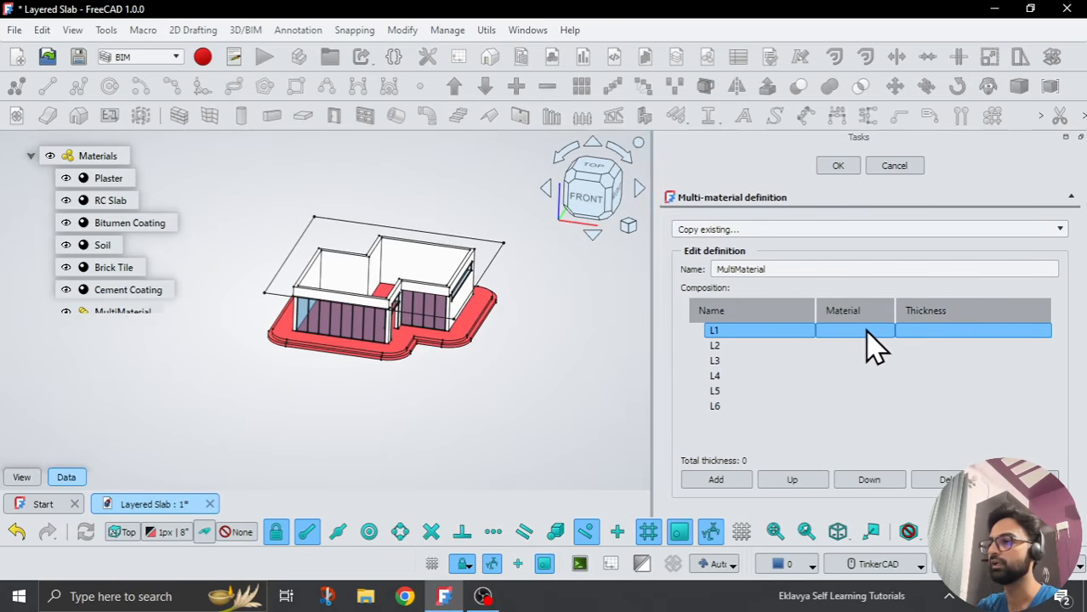
{"action": "left_click", "coordinate": [888, 333]}
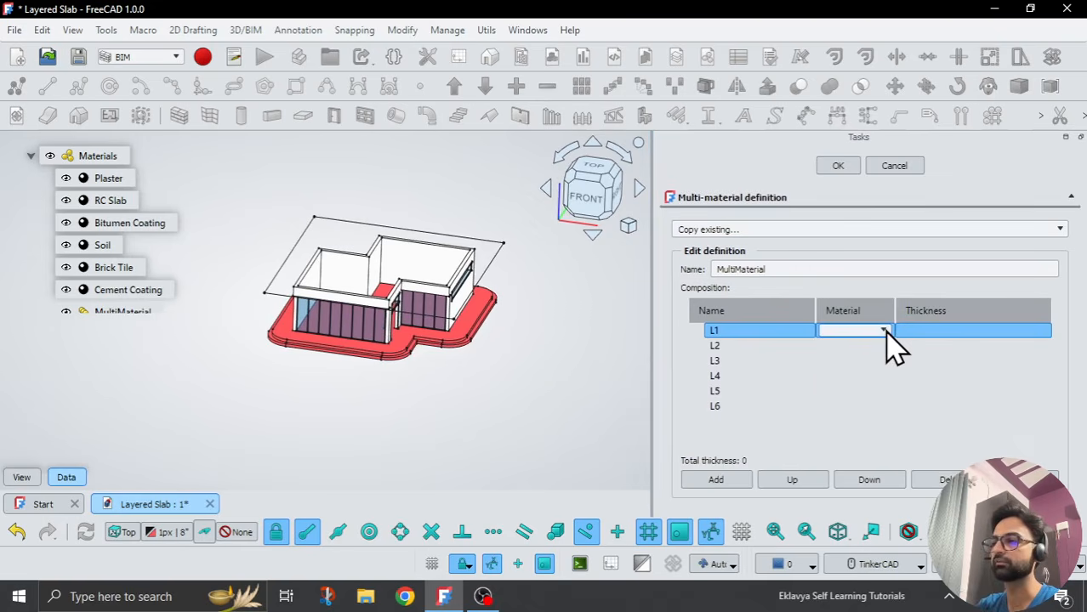
{"action": "left_click", "coordinate": [884, 332]}
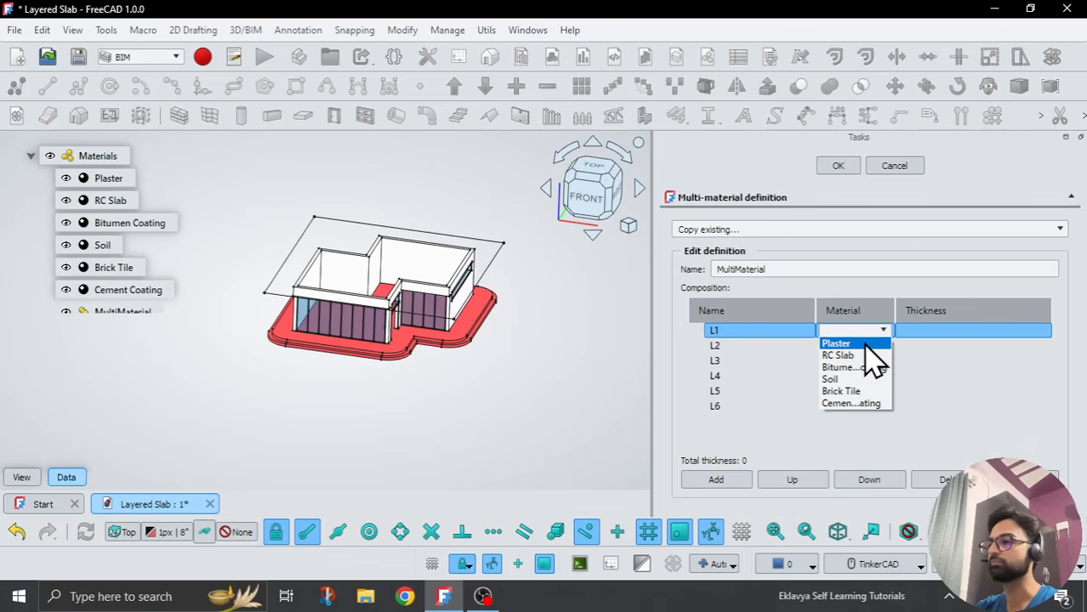
{"action": "left_click", "coordinate": [865, 342]}
{"action": "left_click", "coordinate": [893, 346]}
{"action": "left_click", "coordinate": [892, 345]}
{"action": "left_click", "coordinate": [887, 345]}
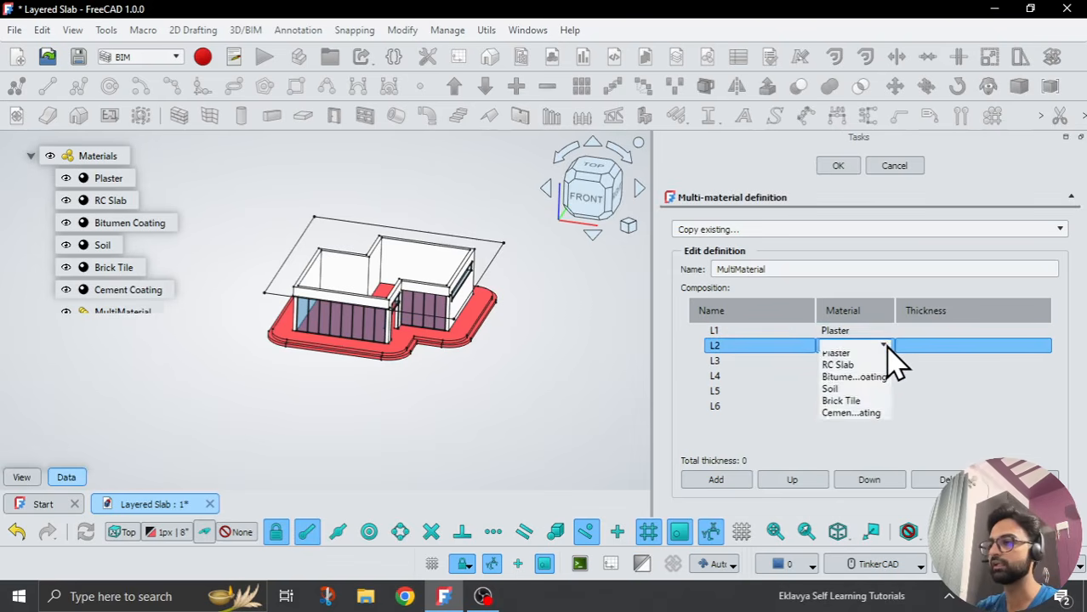
{"action": "left_click", "coordinate": [851, 371]}
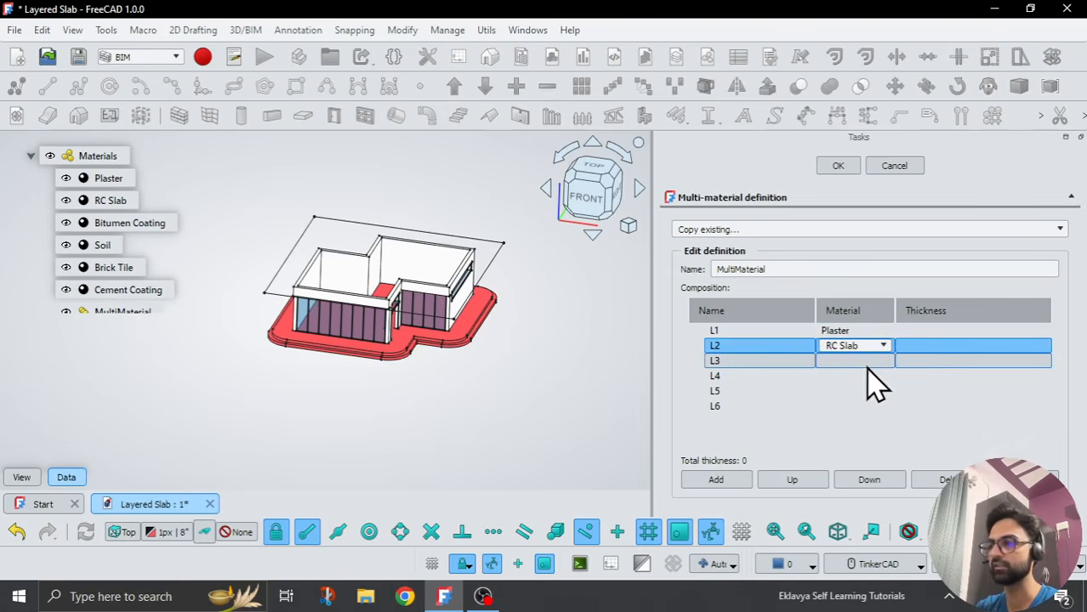
Step: Assign the Bitumen Coating material to layer L3 and Soil to layer L4
{"action": "left_click", "coordinate": [881, 362]}
{"action": "left_click", "coordinate": [886, 361]}
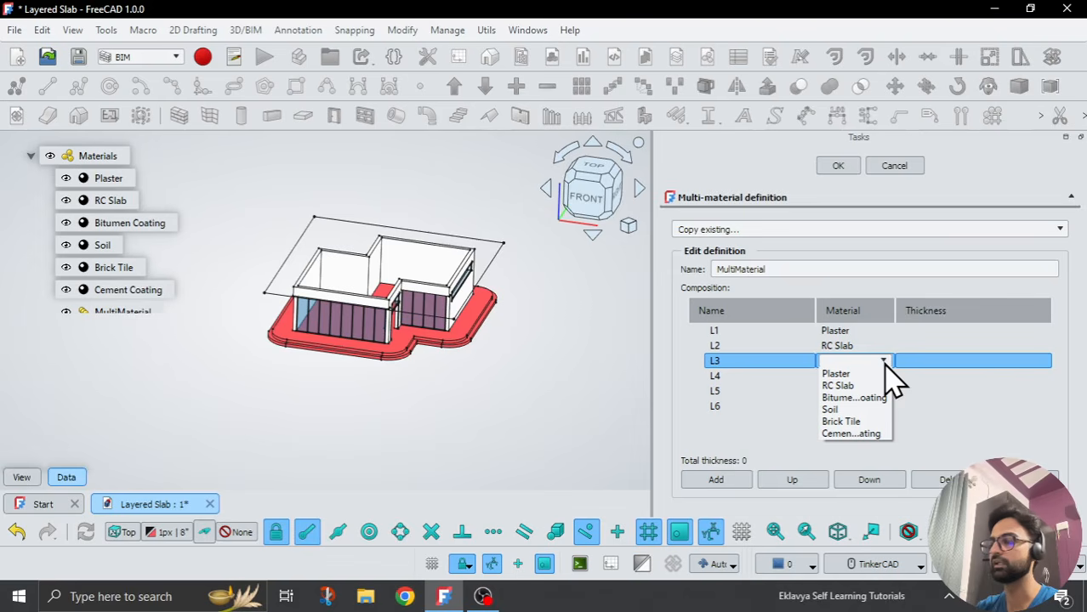
{"action": "left_click", "coordinate": [881, 397]}
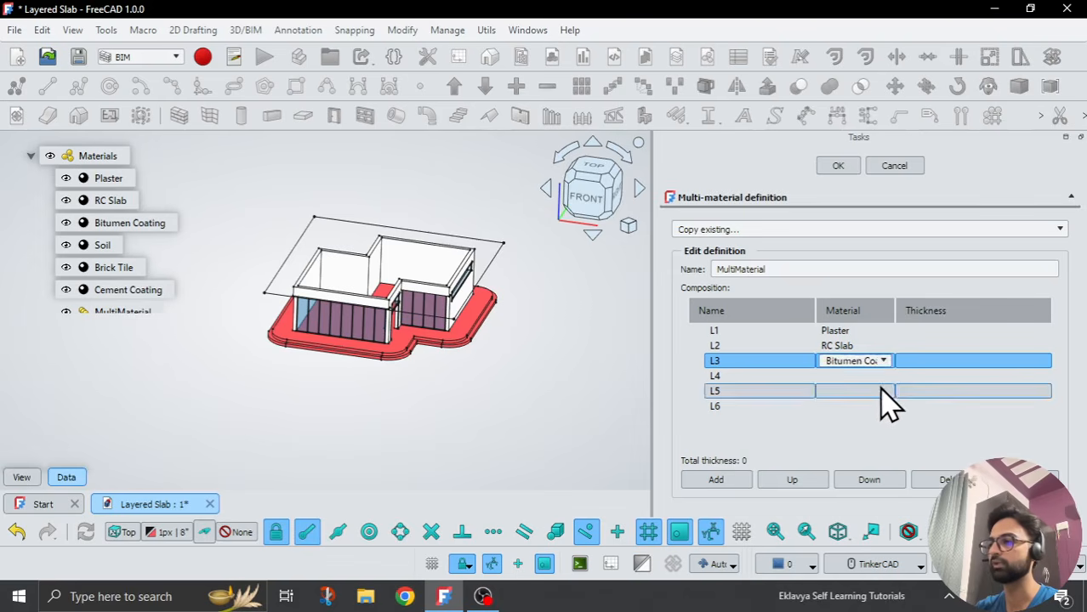
{"action": "left_click", "coordinate": [884, 376]}
{"action": "left_click", "coordinate": [885, 376]}
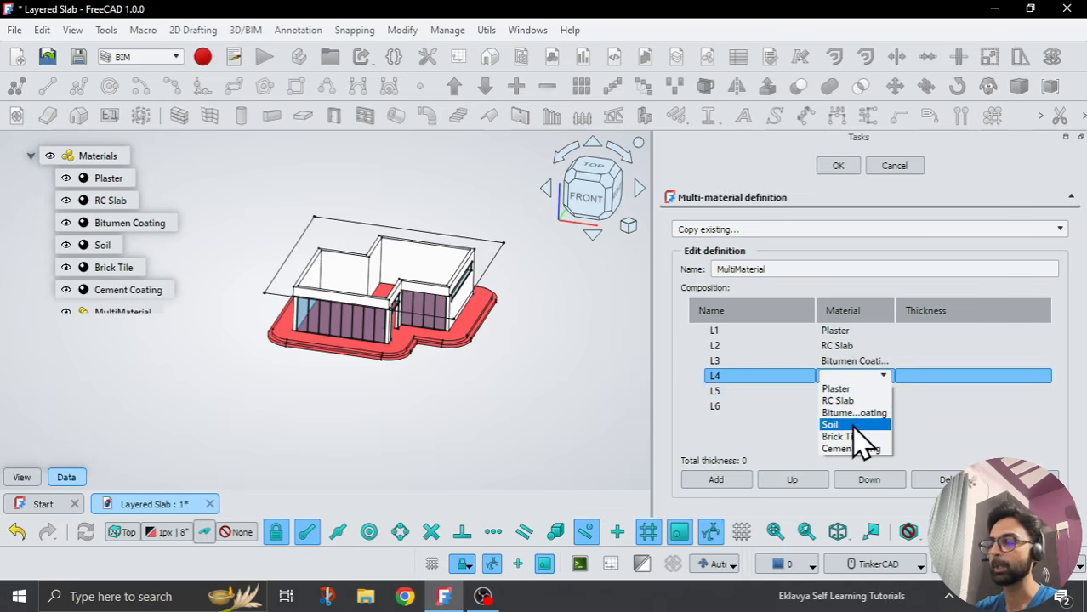
{"action": "left_click", "coordinate": [855, 425]}
Step: Assign the Brick Tile material to layer L5 and Cement Coating to layer L6
{"action": "left_click", "coordinate": [888, 393]}
{"action": "left_click", "coordinate": [886, 391]}
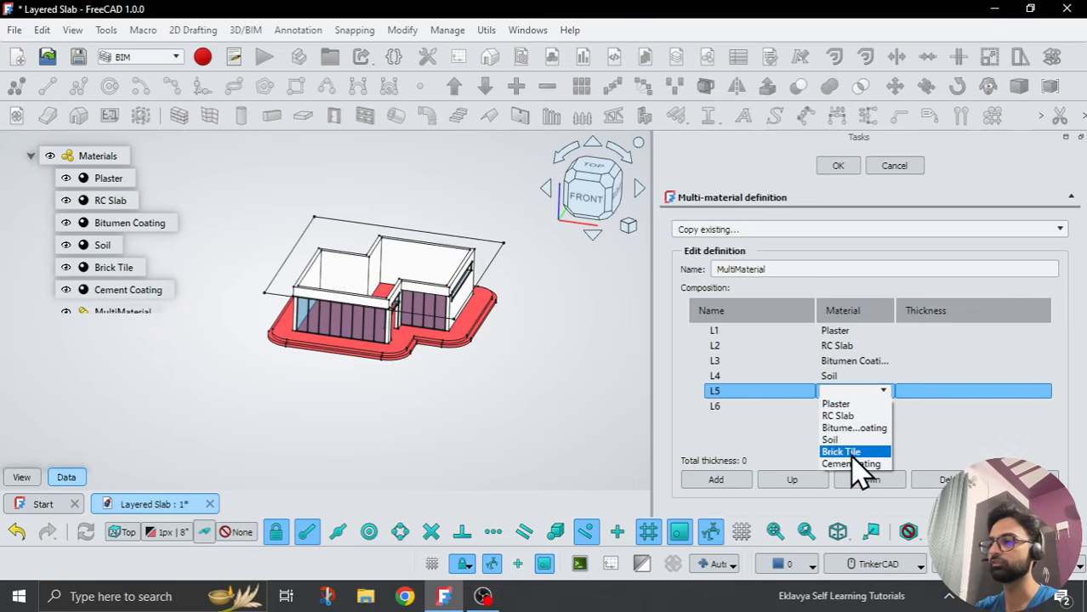
{"action": "left_click", "coordinate": [863, 451]}
{"action": "left_click", "coordinate": [888, 406]}
{"action": "left_click", "coordinate": [887, 408]}
{"action": "left_click", "coordinate": [888, 408]}
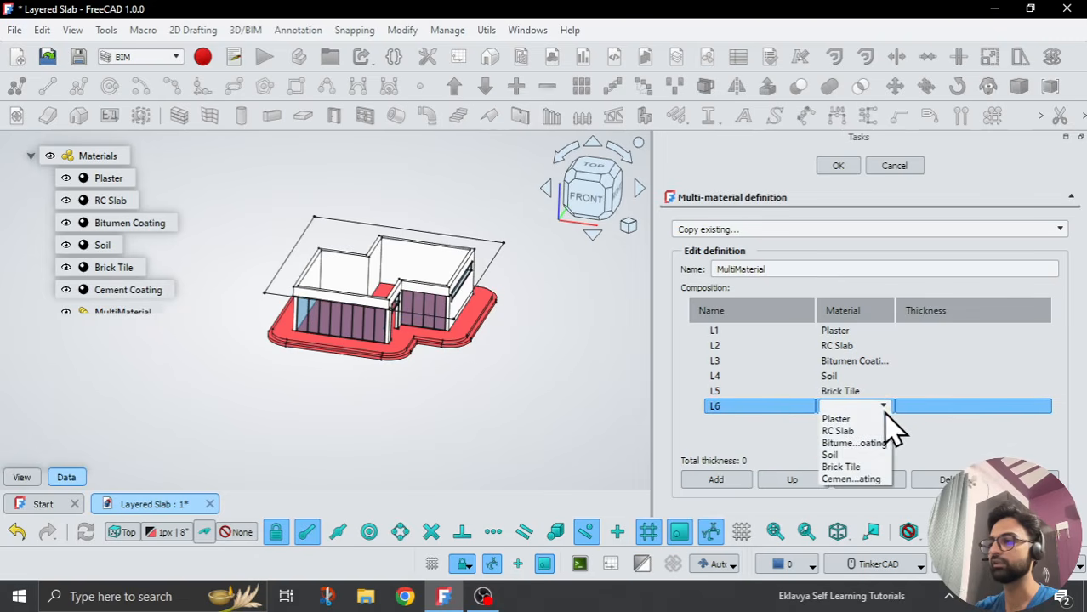
{"action": "left_click", "coordinate": [864, 477]}
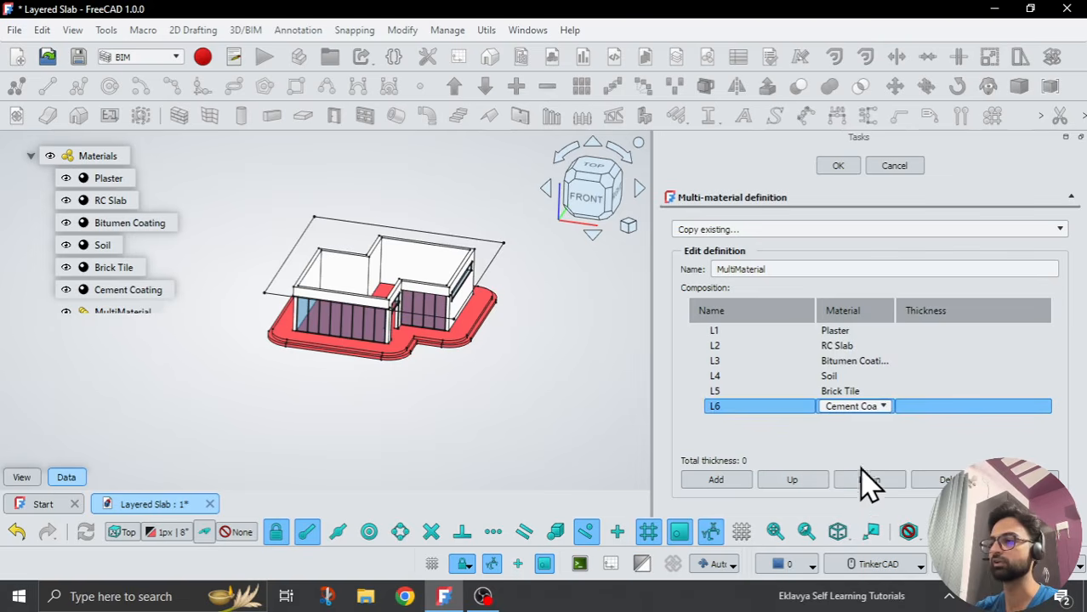
Step: Set the thickness of layer L1 to 0.5" and layer L2 to 4" in the multi-material composition
{"action": "double_click", "coordinate": [927, 331]}
{"action": "double_click", "coordinate": [932, 332]}
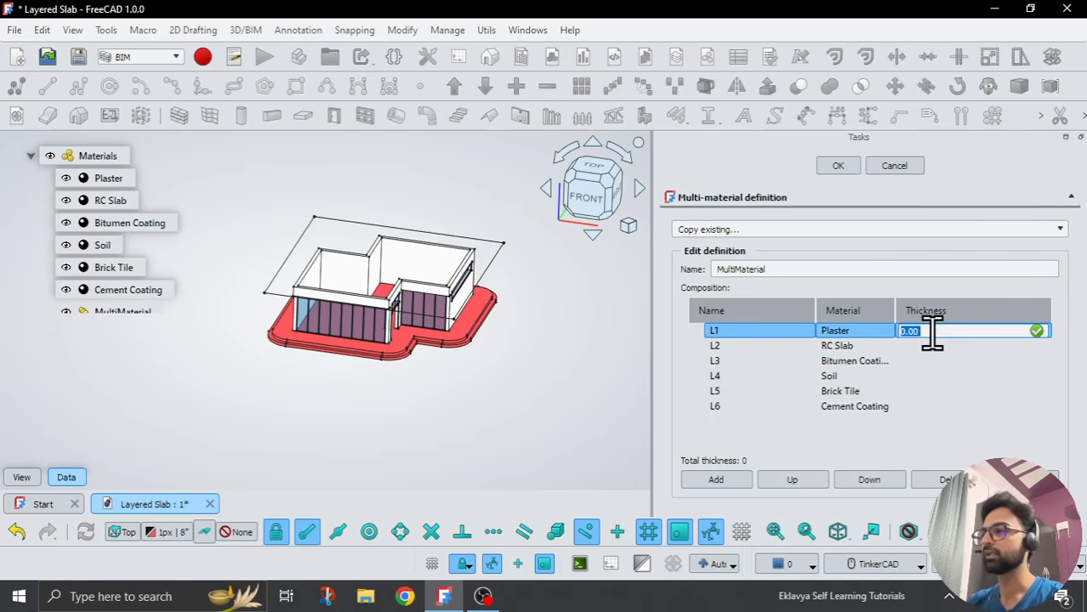
{"action": "type", "text": "0.5\""}
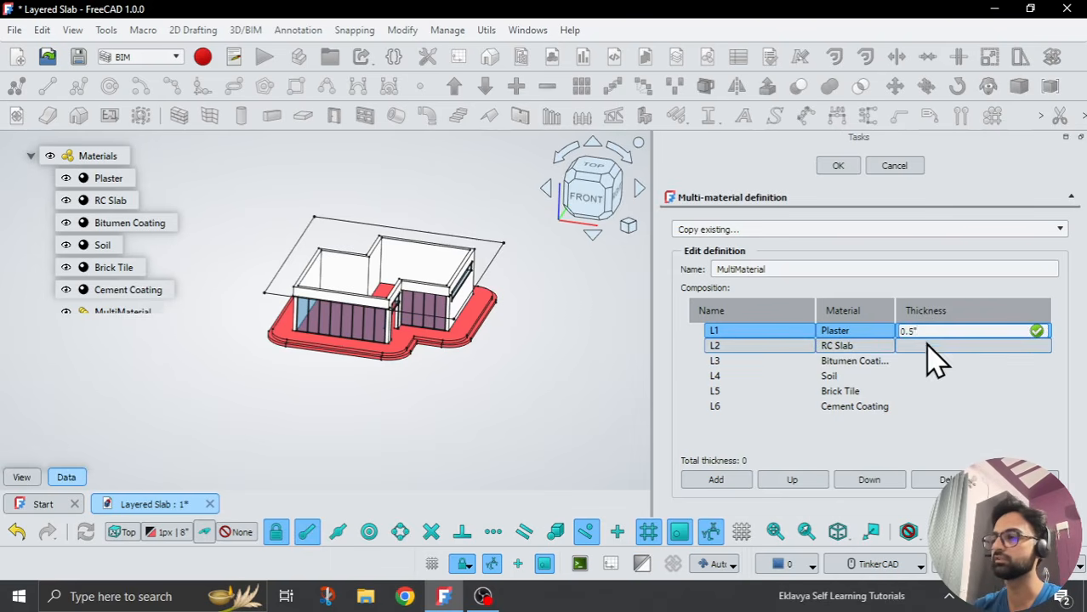
{"action": "double_click", "coordinate": [942, 346]}
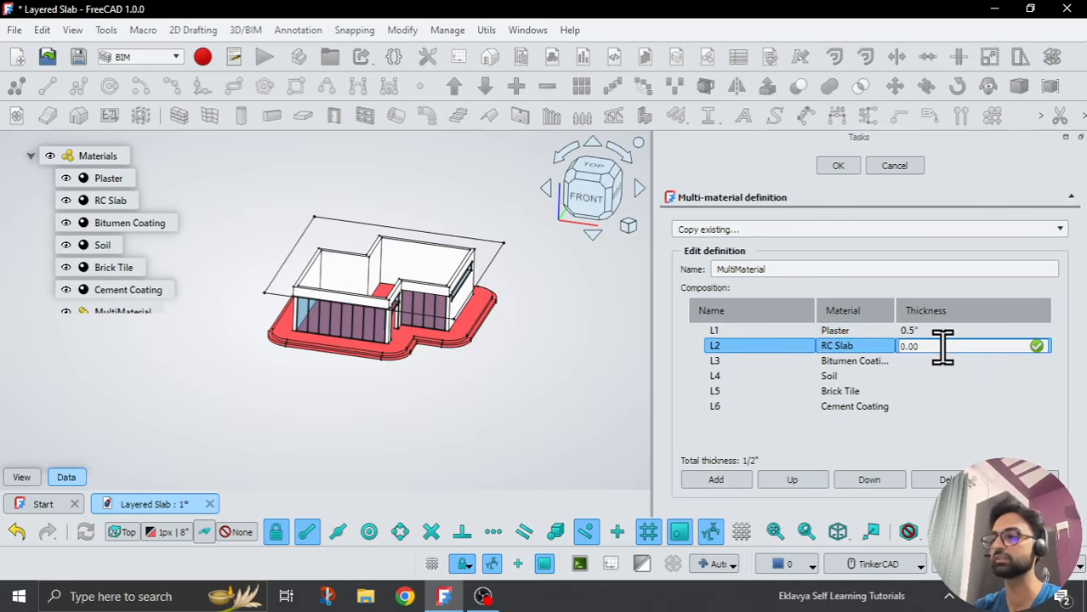
{"action": "double_click", "coordinate": [943, 346]}
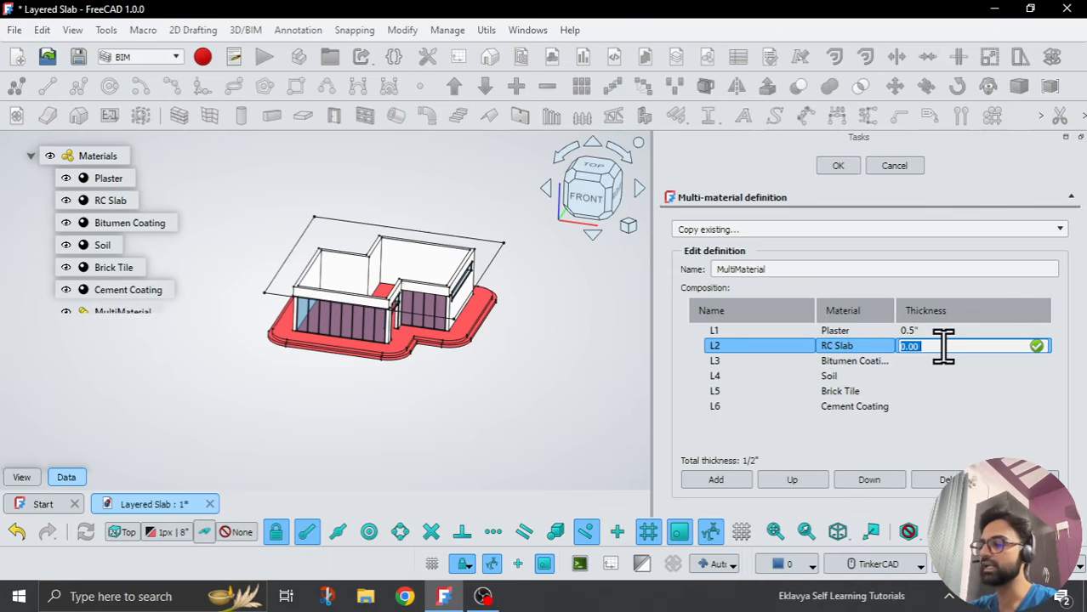
{"action": "type", "text": "4\""}
{"action": "key", "text": "Tab"}
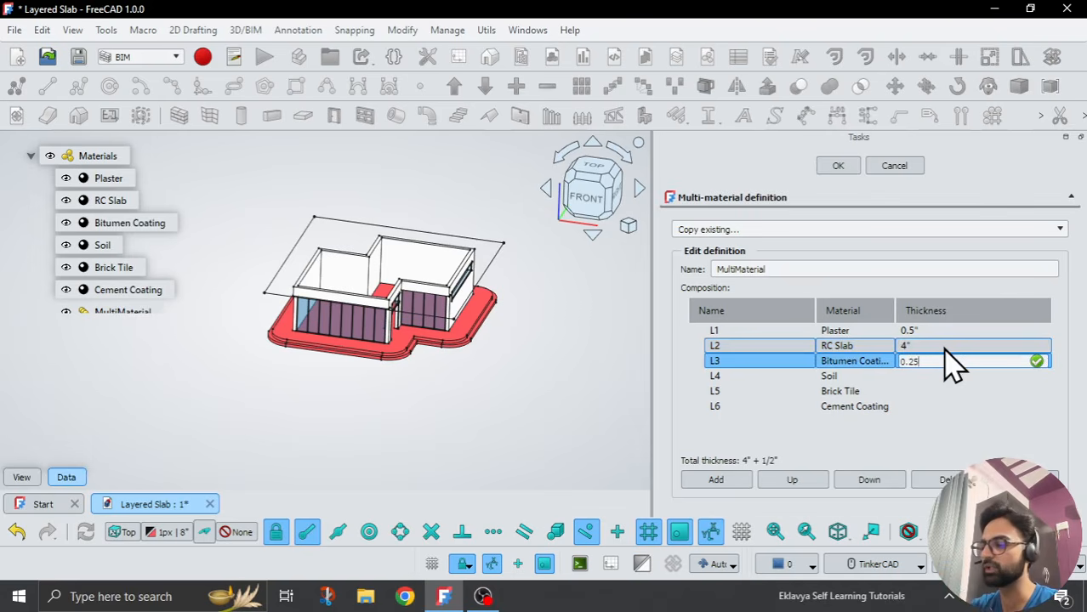
Step: Set the remaining layer thicknesses to 0.25" for L3, 2" for L4, 2" for L5 and 0.25" for L6
{"action": "key", "text": "Return"}
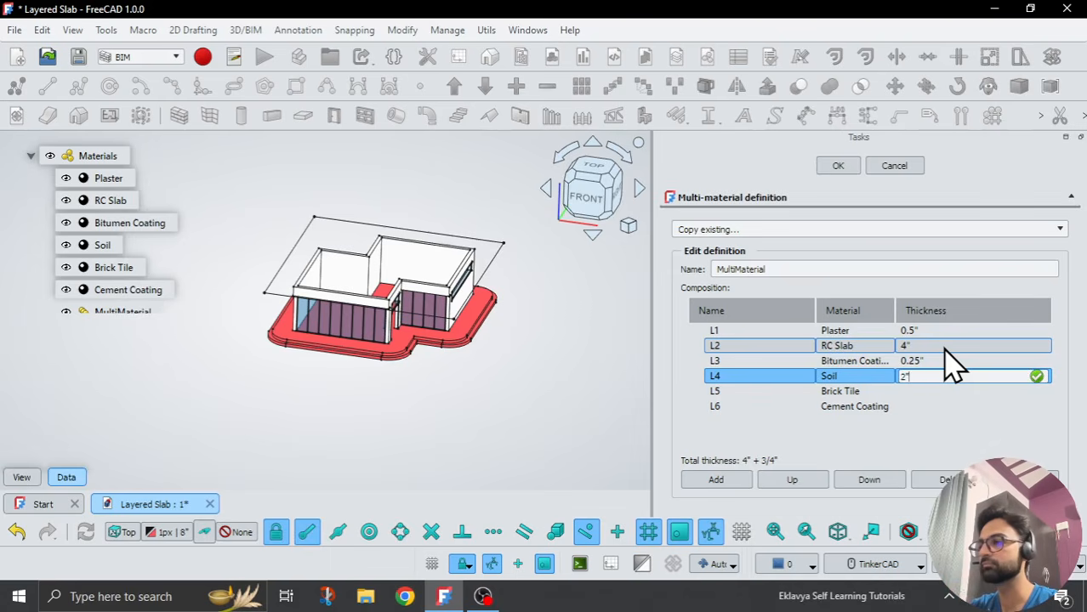
{"action": "type", "text": "2\""}
{"action": "key", "text": "Return"}
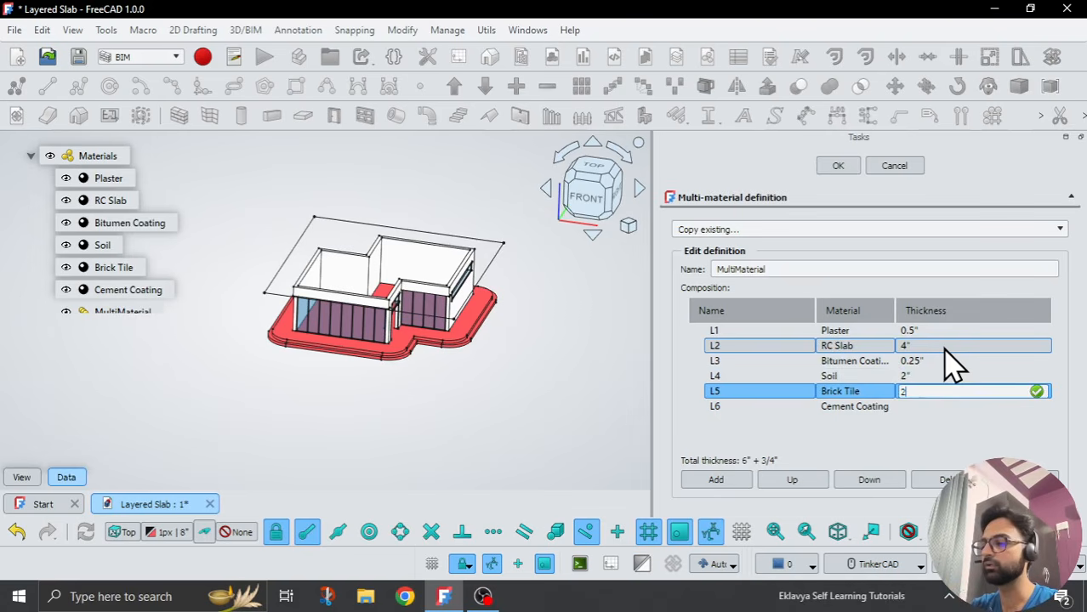
{"action": "type", "text": "2\""}
{"action": "key", "text": "Return"}
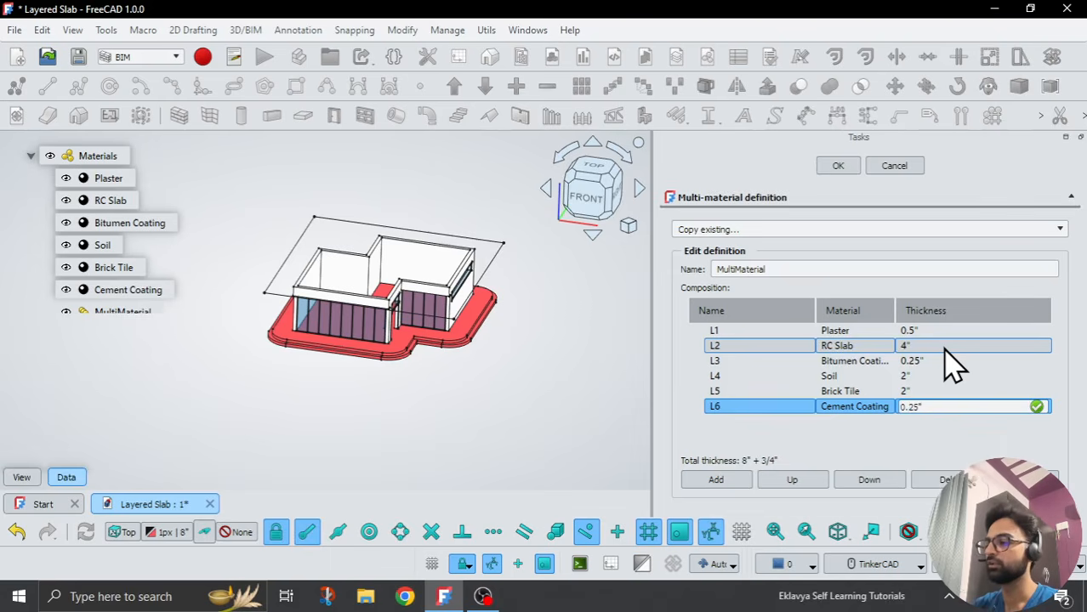
{"action": "key", "text": "Return"}
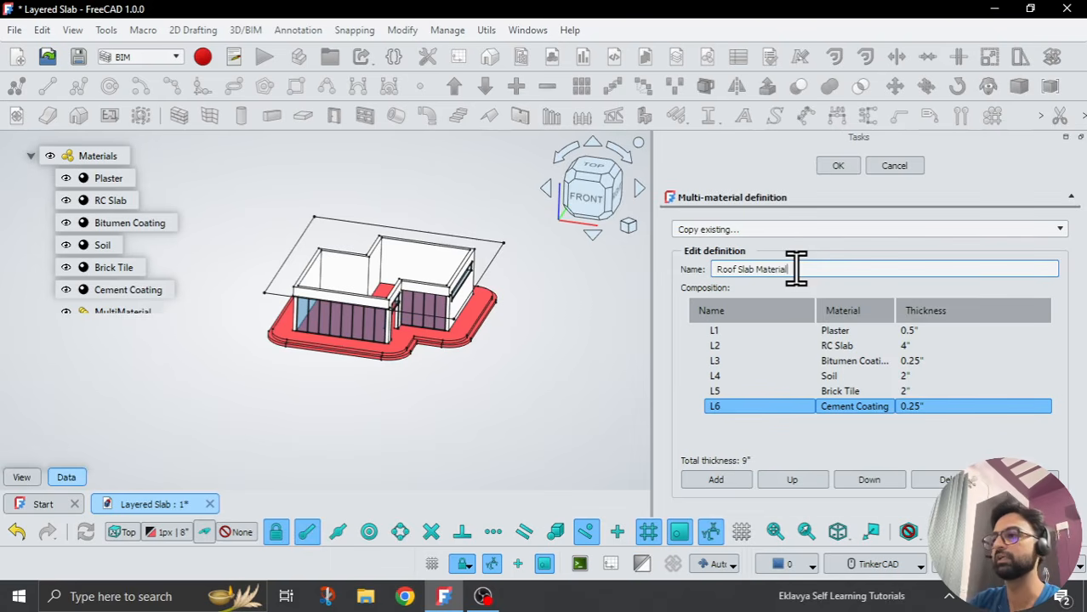
Step: Name the multi-material Roof Slab Material, accept its definition and narrow the task area to enlarge the 3D view
{"action": "left_click", "coordinate": [838, 166]}
{"action": "left_click_drag", "start_coordinate": [655, 285], "coordinate": [829, 274]}
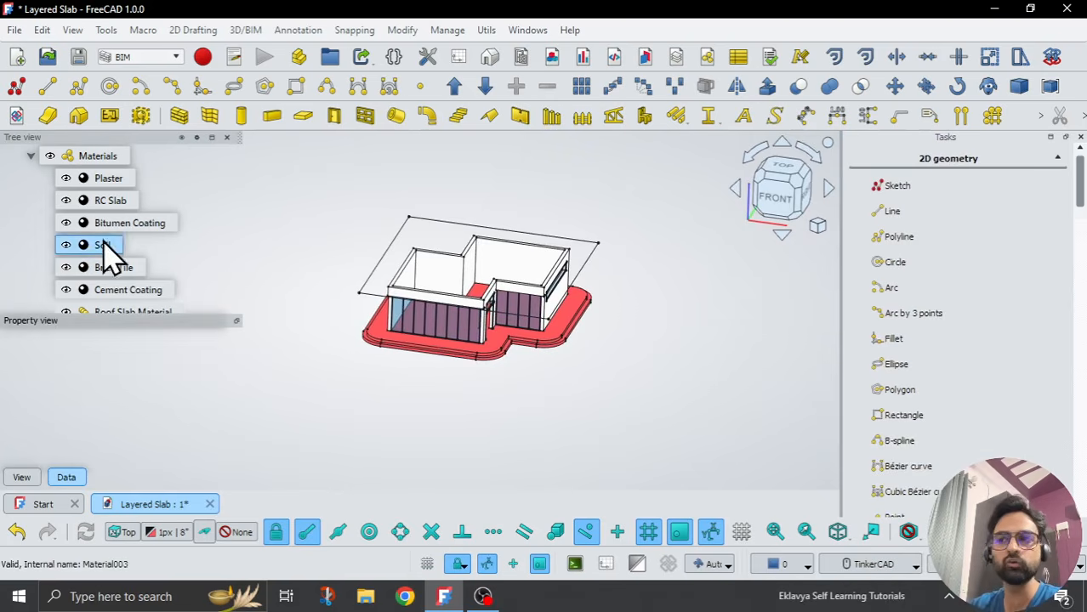
Step: Create a slab from the raised rectangle sketch Sketch008 above the walls
{"action": "scroll", "coordinate": [97, 207], "scroll_direction": "down", "scroll_amount": 1}
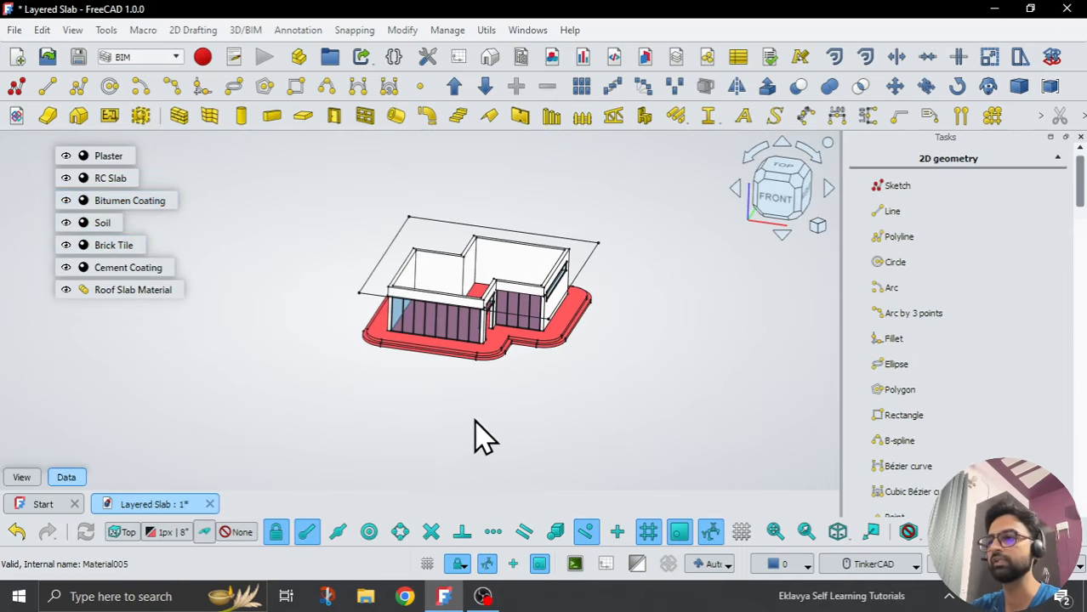
{"action": "scroll", "coordinate": [482, 415], "scroll_direction": "down", "scroll_amount": 1}
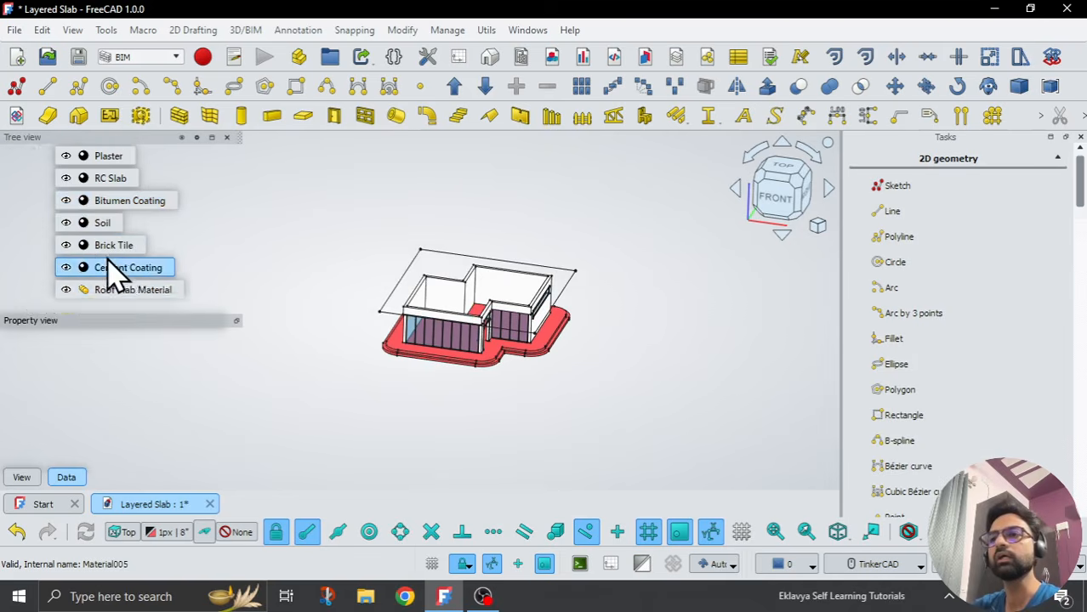
{"action": "scroll", "coordinate": [119, 272], "scroll_direction": "up", "scroll_amount": 3}
{"action": "scroll", "coordinate": [150, 262], "scroll_direction": "down", "scroll_amount": 3}
{"action": "scroll", "coordinate": [533, 315], "scroll_direction": "down", "scroll_amount": 2}
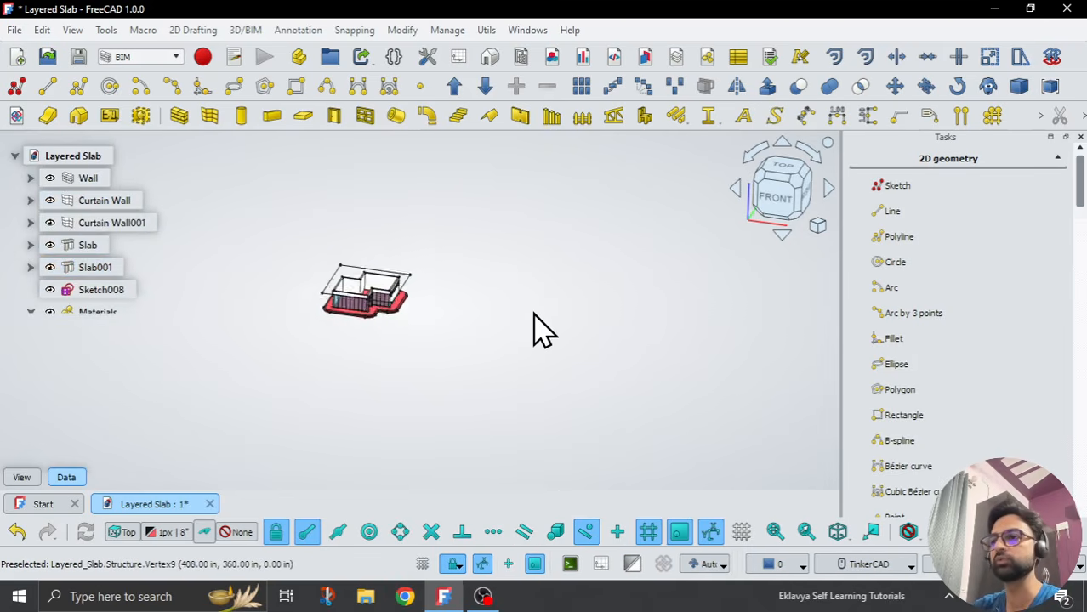
{"action": "scroll", "coordinate": [352, 316], "scroll_direction": "up", "scroll_amount": 5}
{"action": "scroll", "coordinate": [110, 274], "scroll_direction": "down", "scroll_amount": 1}
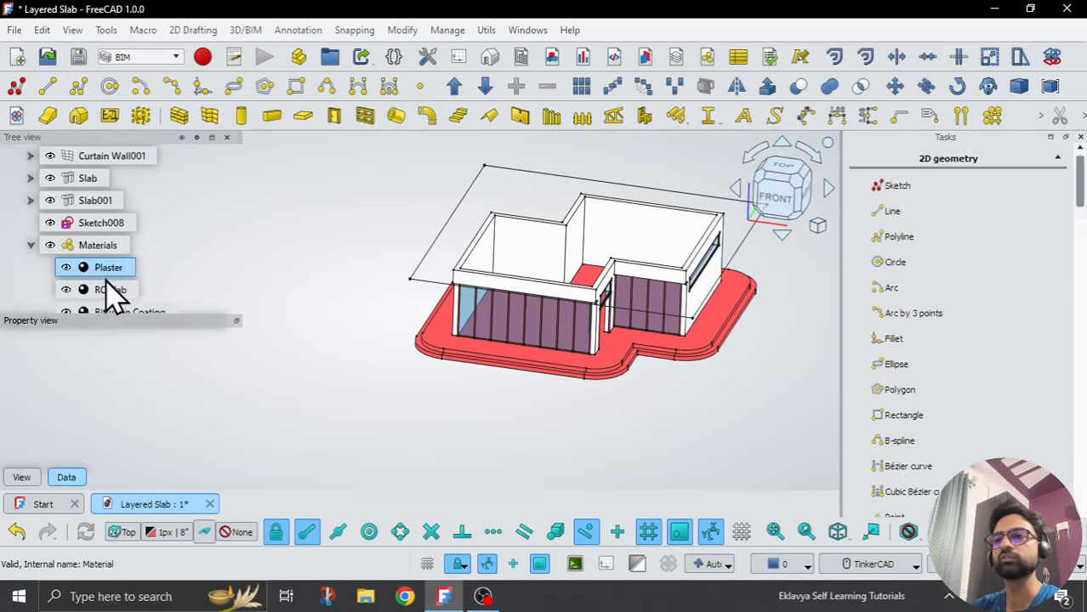
{"action": "left_click", "coordinate": [101, 223]}
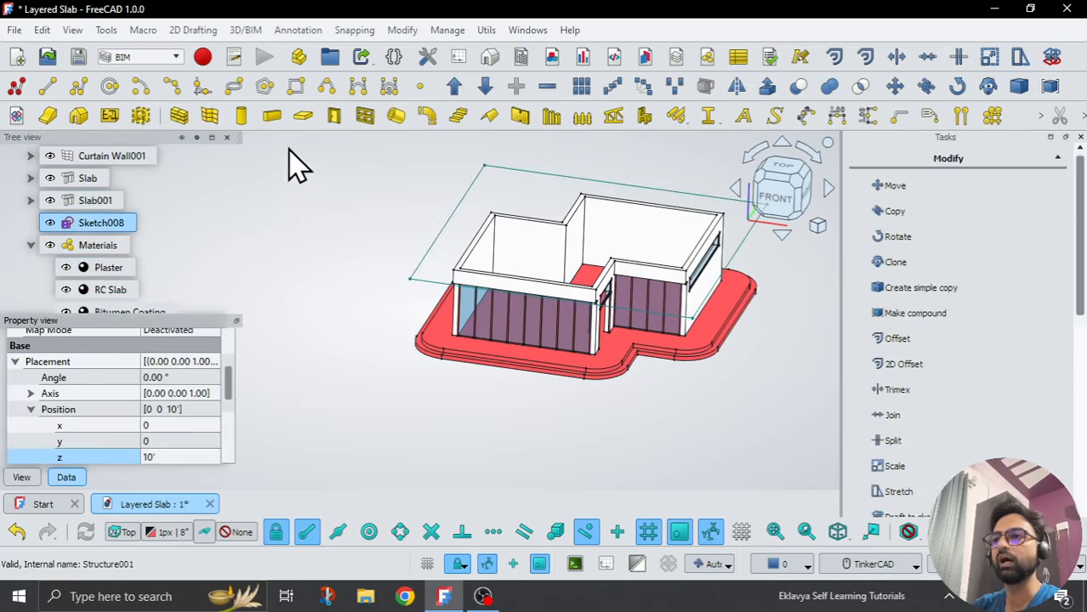
{"action": "left_click", "coordinate": [303, 119]}
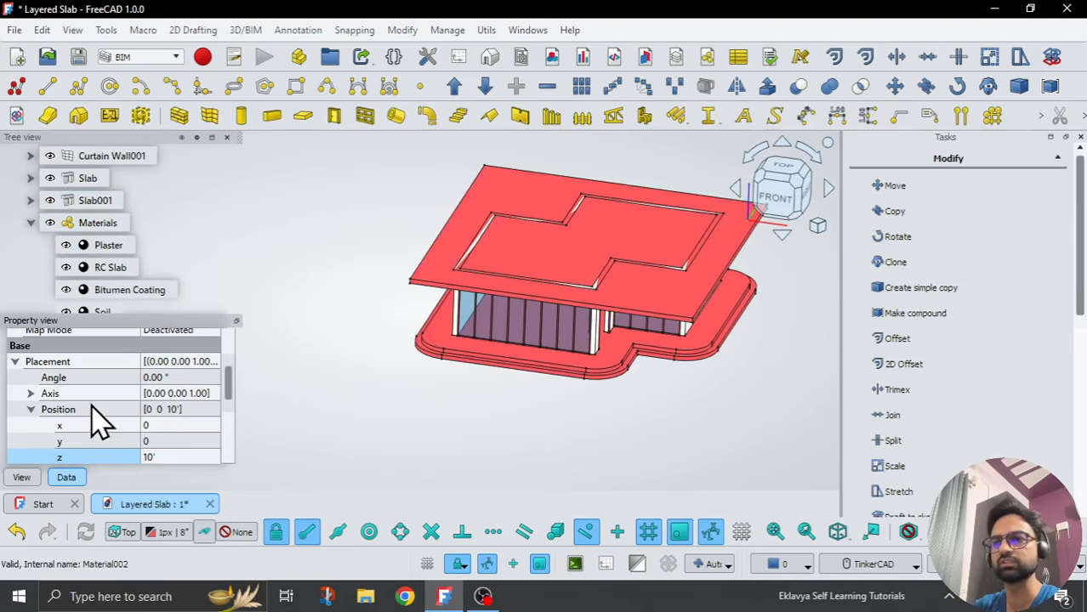
Step: Set the Z component of the new roof slab's normal to 1 so it extrudes upward
{"action": "scroll", "coordinate": [95, 412], "scroll_direction": "down", "scroll_amount": 3}
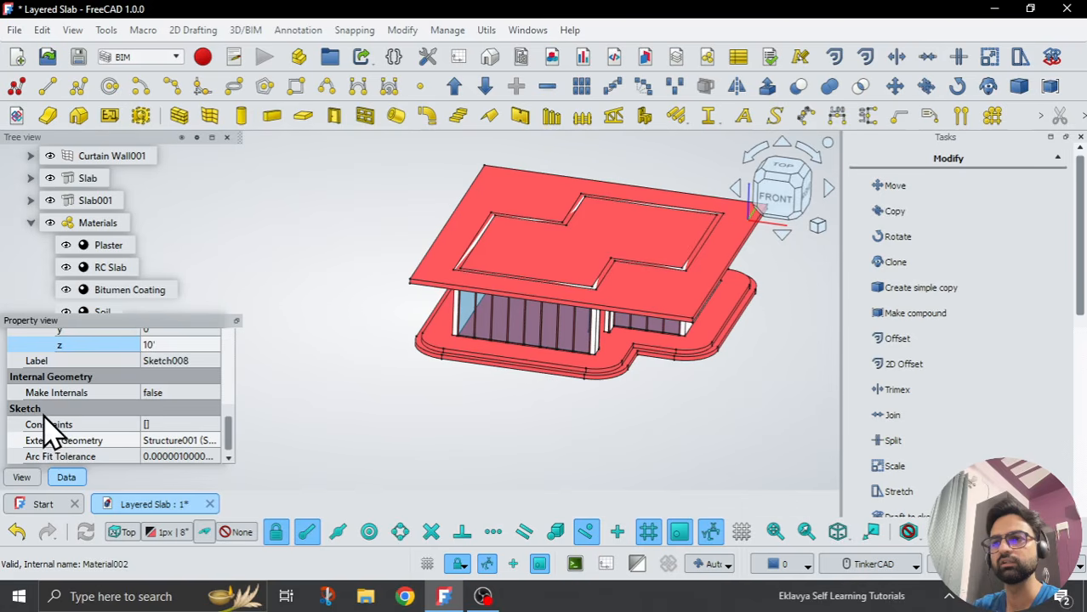
{"action": "scroll", "coordinate": [45, 425], "scroll_direction": "up", "scroll_amount": 2}
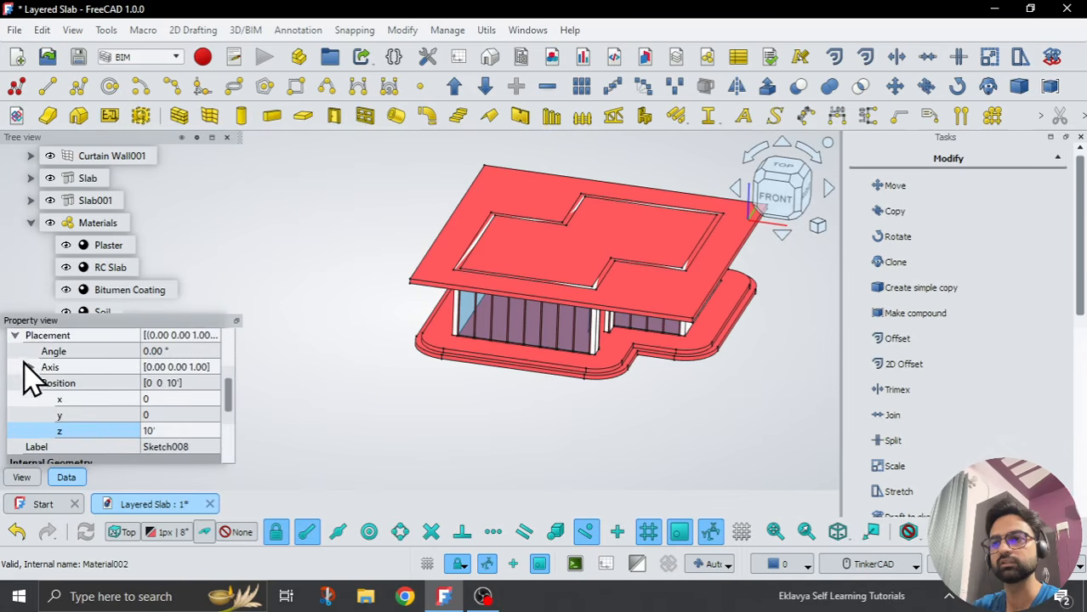
{"action": "scroll", "coordinate": [39, 406], "scroll_direction": "down", "scroll_amount": 3}
{"action": "scroll", "coordinate": [80, 271], "scroll_direction": "down", "scroll_amount": 3}
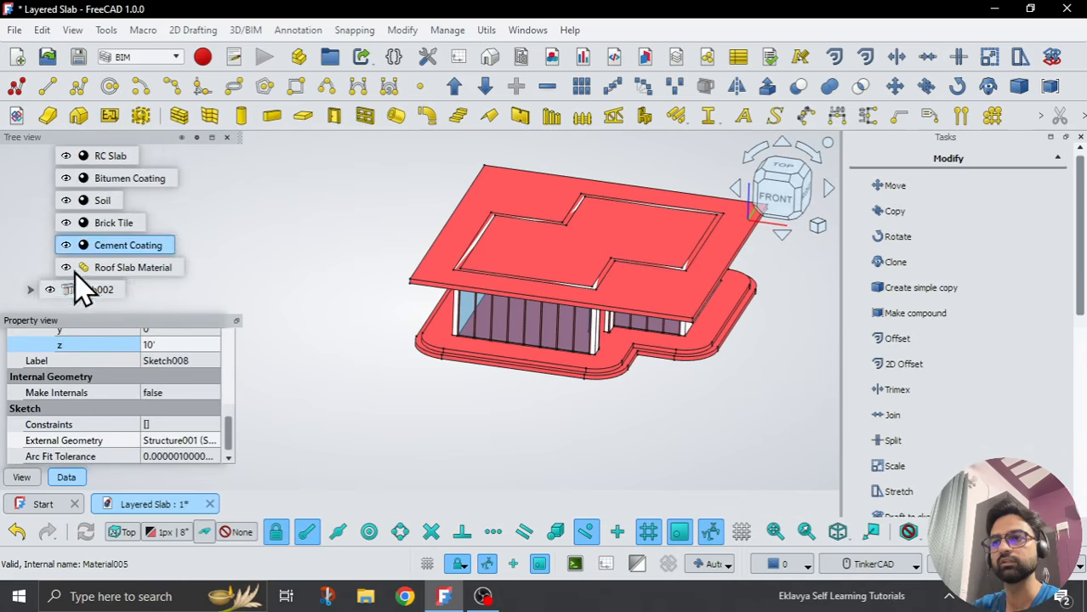
{"action": "left_click", "coordinate": [94, 292]}
{"action": "scroll", "coordinate": [95, 414], "scroll_direction": "down", "scroll_amount": 5}
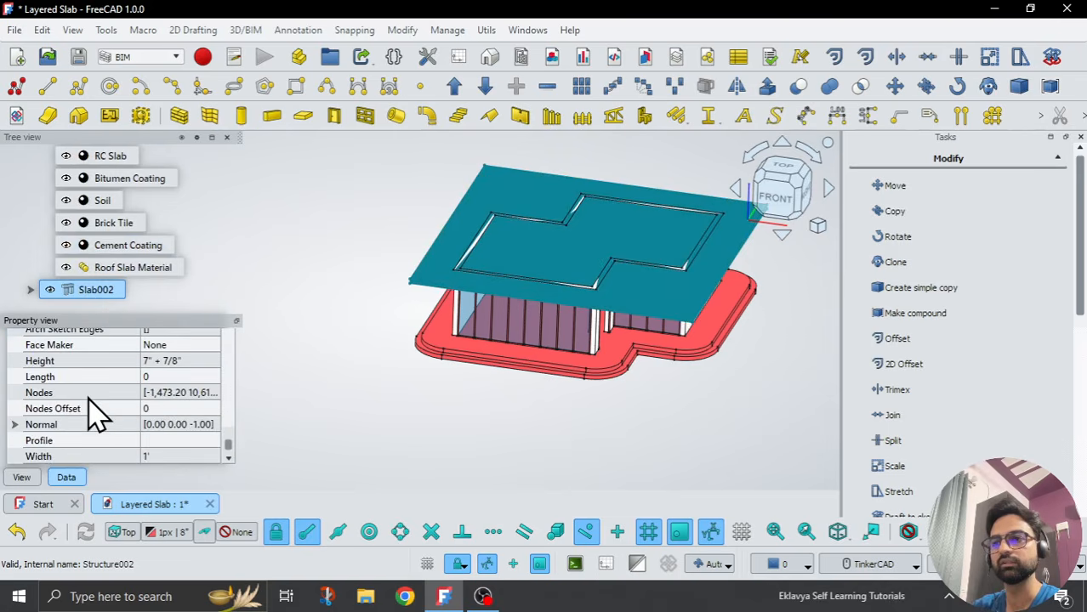
{"action": "left_click", "coordinate": [15, 426]}
{"action": "left_click", "coordinate": [180, 424]}
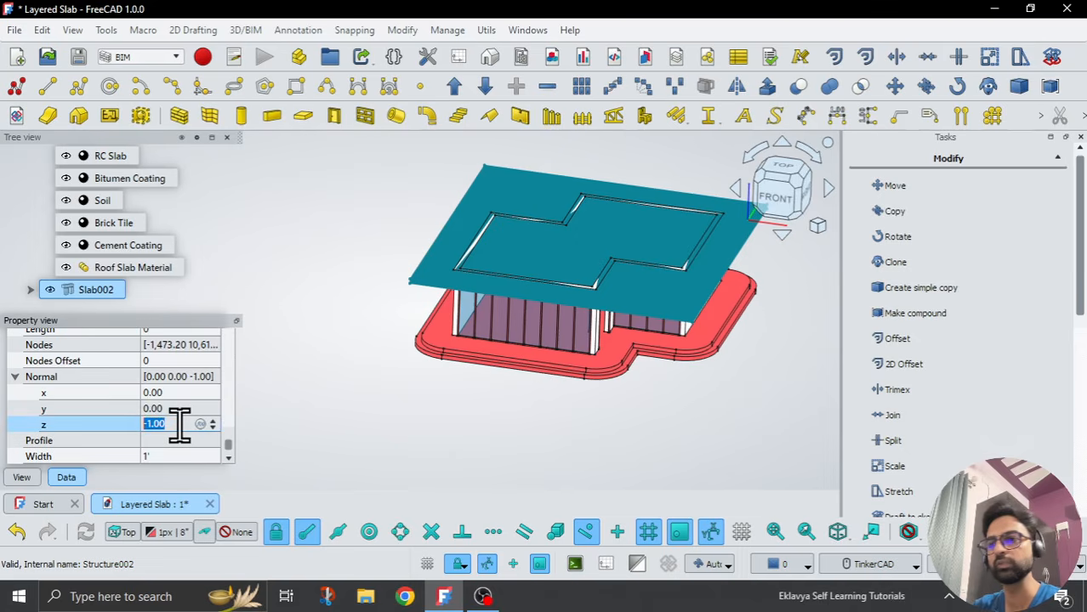
{"action": "type", "text": "1"}
{"action": "key", "text": "Return"}
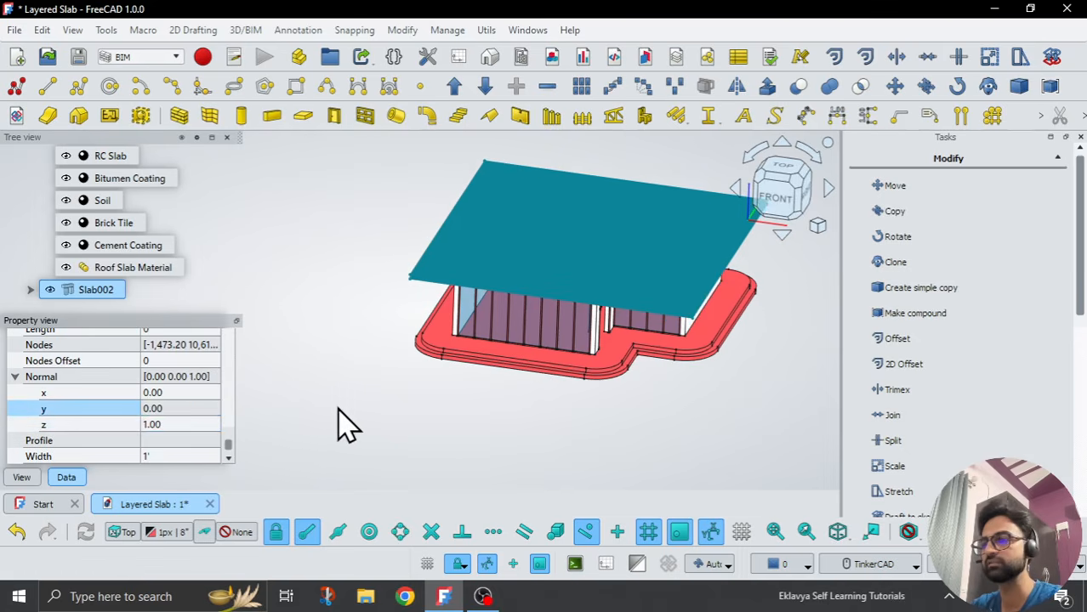
Step: Assign the Roof Slab Material multi-material to the roof slab Slab002
{"action": "left_click", "coordinate": [429, 412]}
{"action": "mouse_move", "coordinate": [428, 396]}
{"action": "right_mouse_down"}
{"action": "mouse_move", "coordinate": [426, 364]}
{"action": "mouse_move", "coordinate": [416, 385]}
{"action": "right_mouse_up"}
{"action": "left_click", "coordinate": [85, 290]}
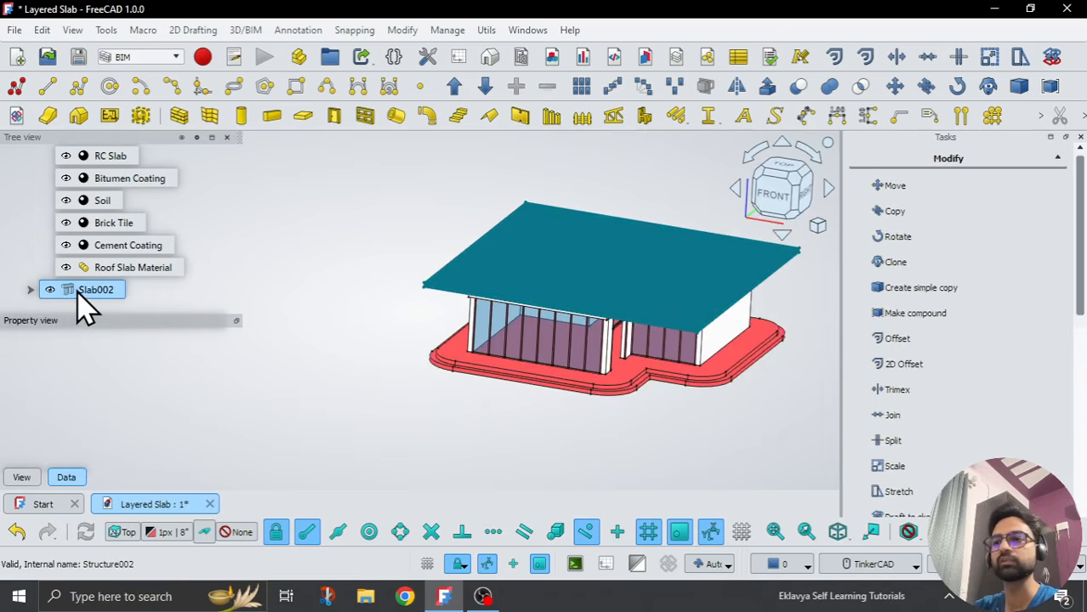
{"action": "left_click", "coordinate": [708, 59]}
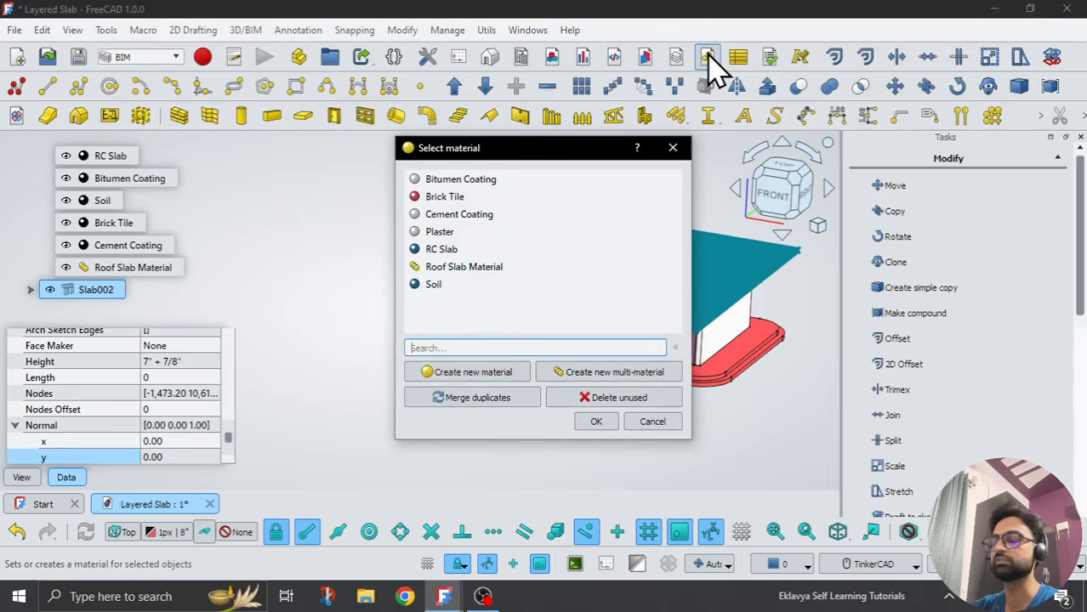
{"action": "left_click", "coordinate": [488, 267]}
{"action": "left_click", "coordinate": [482, 270]}
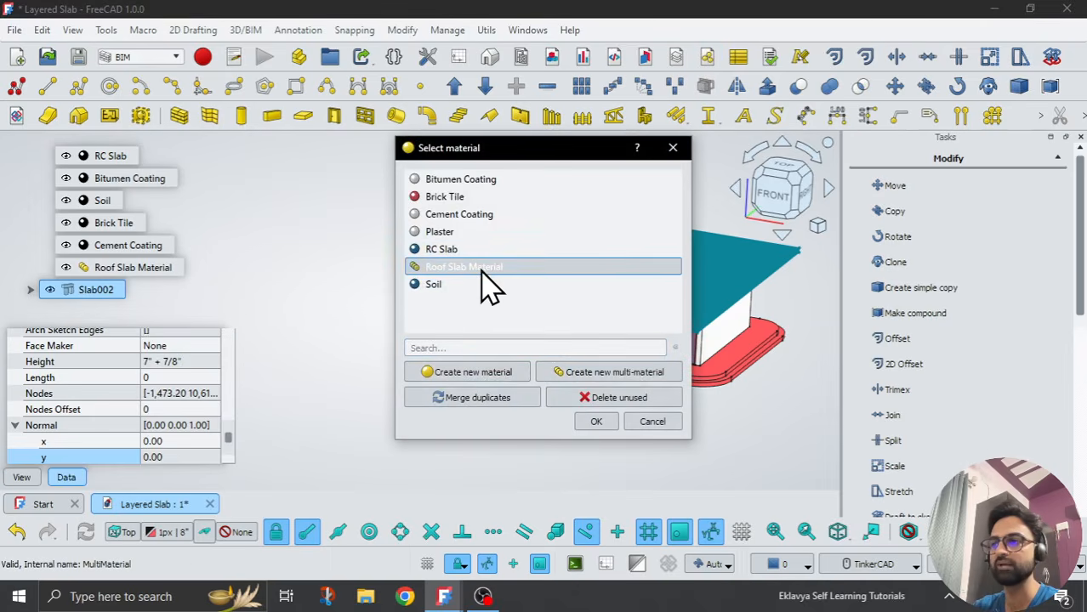
{"action": "left_click", "coordinate": [595, 421]}
{"action": "left_click", "coordinate": [552, 442]}
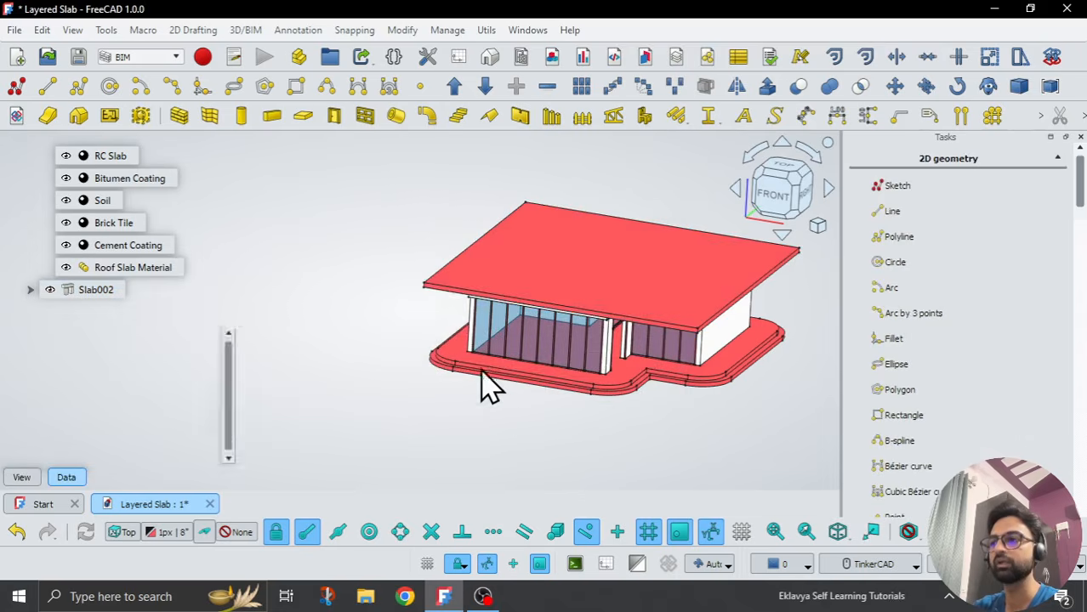
Step: Examine the roof slab's edge for separate layers and check its assigned material among its component properties
{"action": "scroll", "coordinate": [456, 307], "scroll_direction": "up", "scroll_amount": 4}
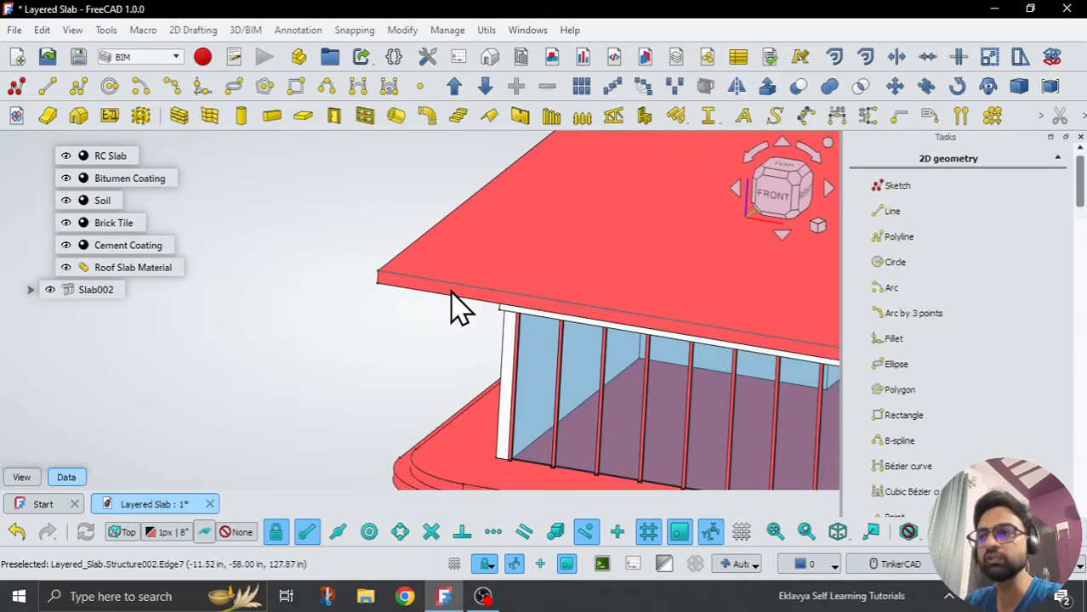
{"action": "left_click", "coordinate": [97, 290]}
{"action": "scroll", "coordinate": [127, 425], "scroll_direction": "down", "scroll_amount": 1}
{"action": "scroll", "coordinate": [126, 435], "scroll_direction": "up", "scroll_amount": 10}
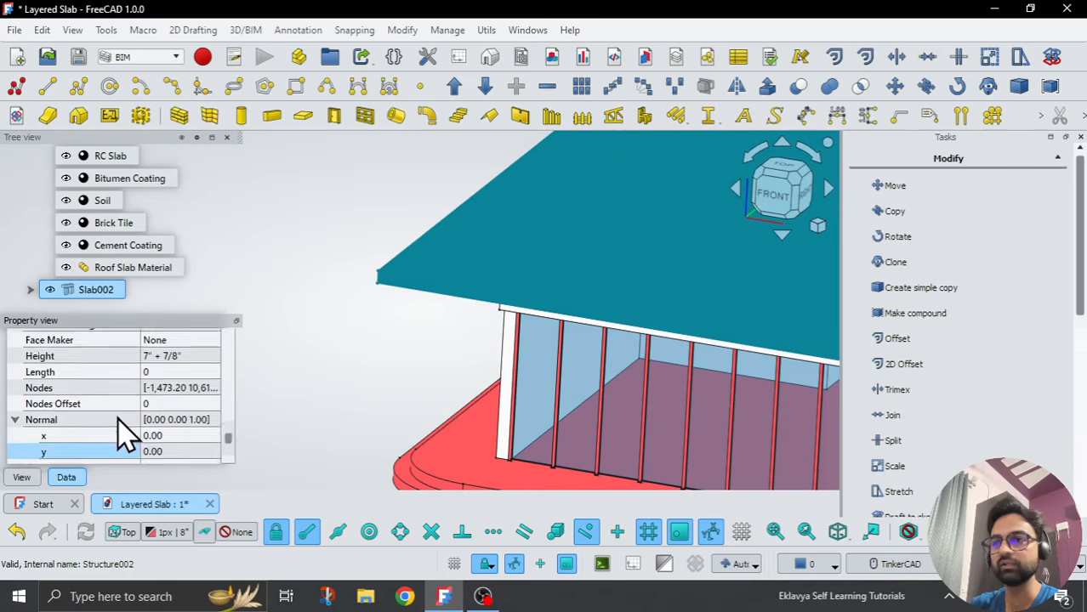
{"action": "scroll", "coordinate": [126, 435], "scroll_direction": "up", "scroll_amount": 2}
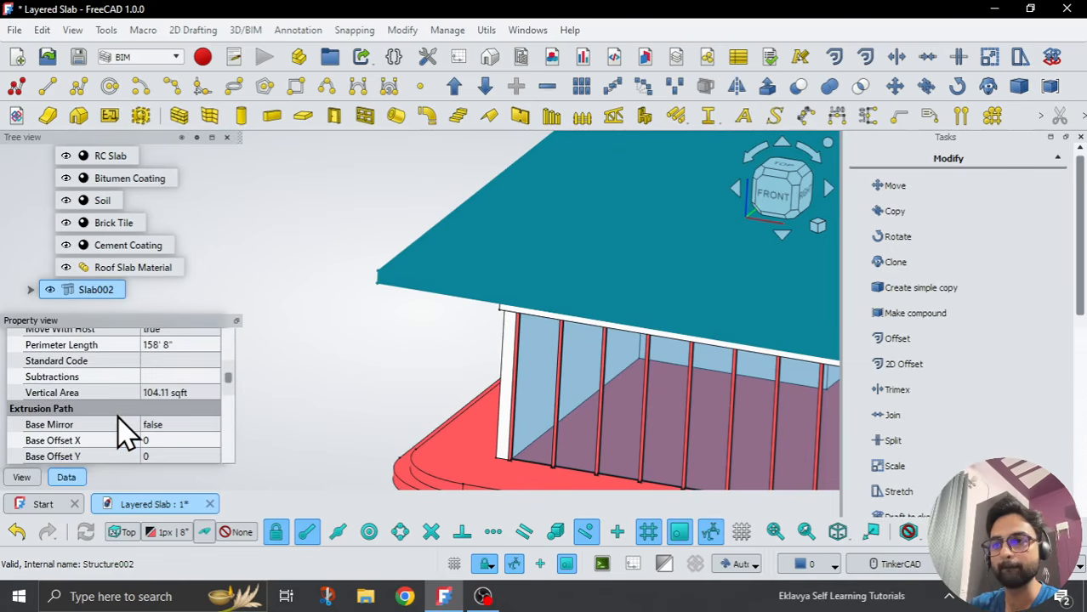
{"action": "scroll", "coordinate": [126, 436], "scroll_direction": "up", "scroll_amount": 5}
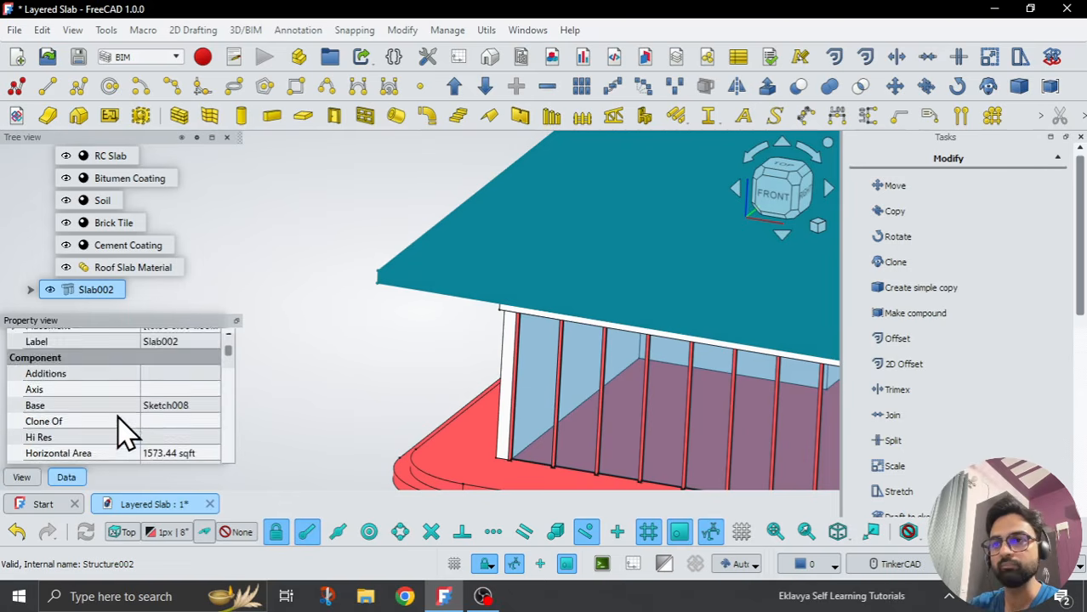
{"action": "scroll", "coordinate": [126, 436], "scroll_direction": "down", "scroll_amount": 1}
{"action": "scroll", "coordinate": [125, 436], "scroll_direction": "down", "scroll_amount": 2}
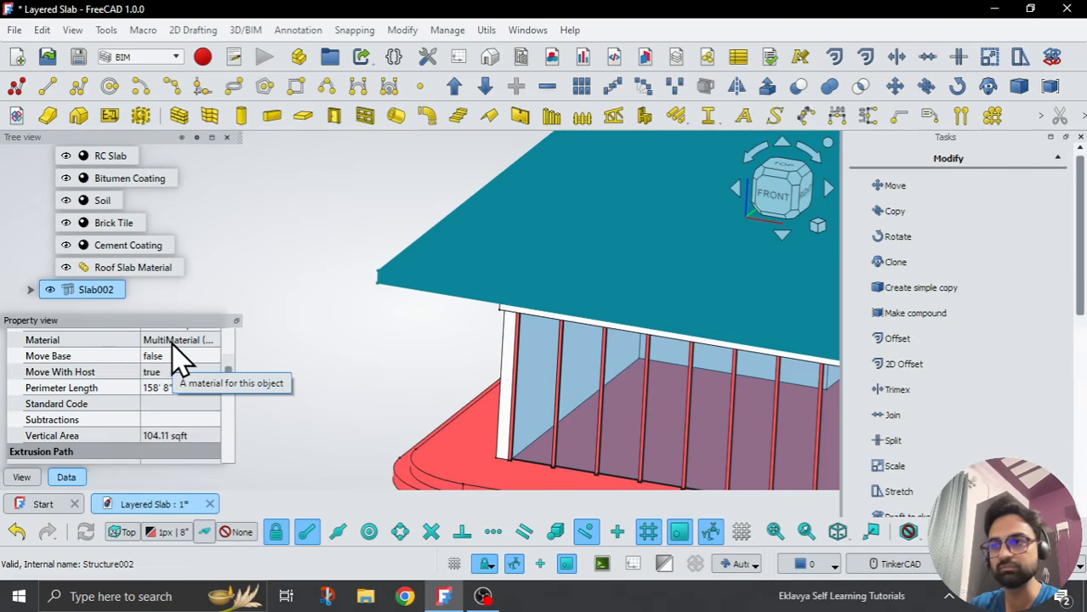
{"action": "scroll", "coordinate": [89, 400], "scroll_direction": "up", "scroll_amount": 2}
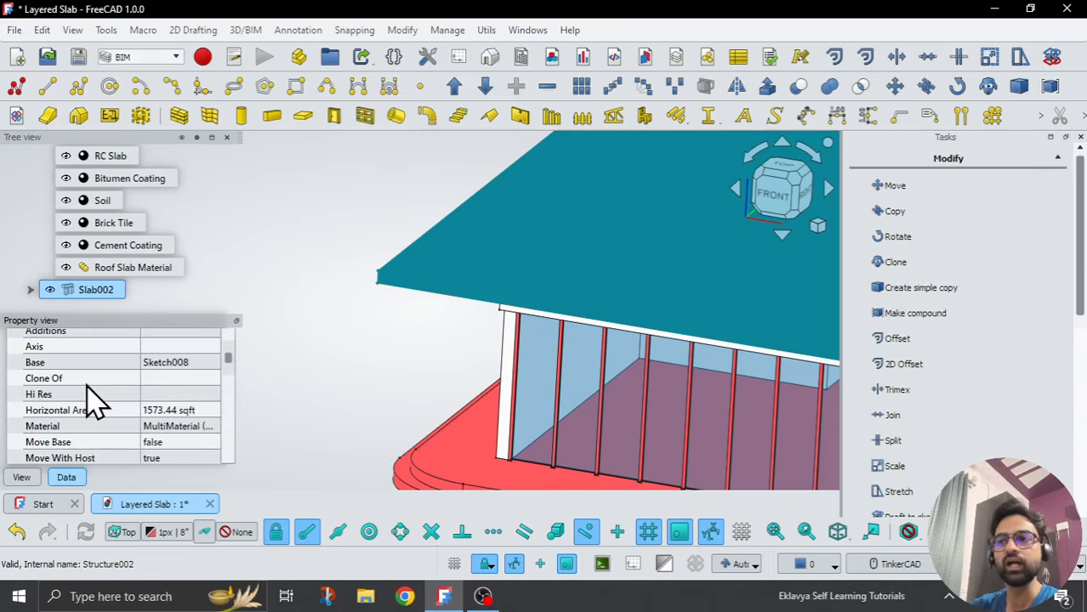
{"action": "left_click", "coordinate": [334, 354]}
{"action": "scroll", "coordinate": [372, 281], "scroll_direction": "down", "scroll_amount": 4}
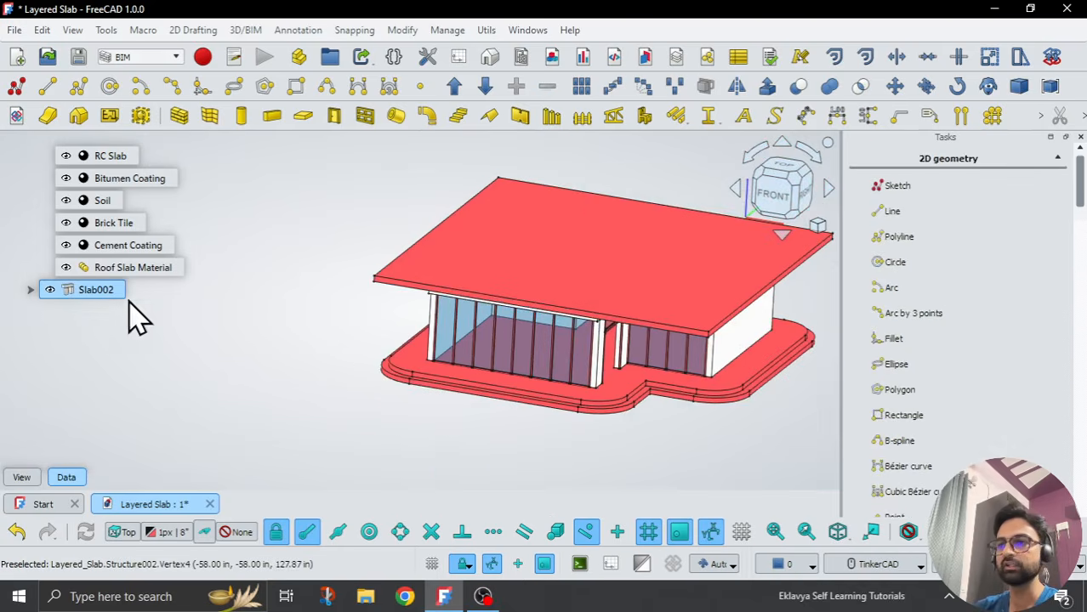
Step: Delete the roof slab Slab002 while keeping its base sketch
{"action": "left_click", "coordinate": [102, 295]}
{"action": "key", "text": "Delete"}
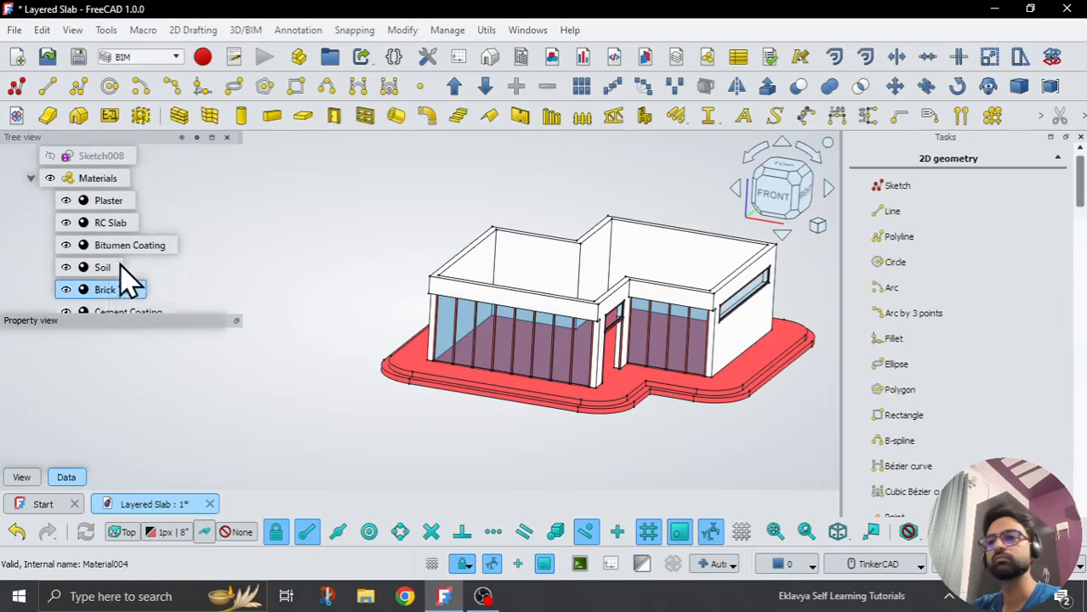
Step: Show the raised rectangle sketch Sketch008 and create a panel from it
{"action": "scroll", "coordinate": [122, 260], "scroll_direction": "down", "scroll_amount": 1}
{"action": "scroll", "coordinate": [122, 302], "scroll_direction": "up", "scroll_amount": 3}
{"action": "left_click", "coordinate": [109, 293]}
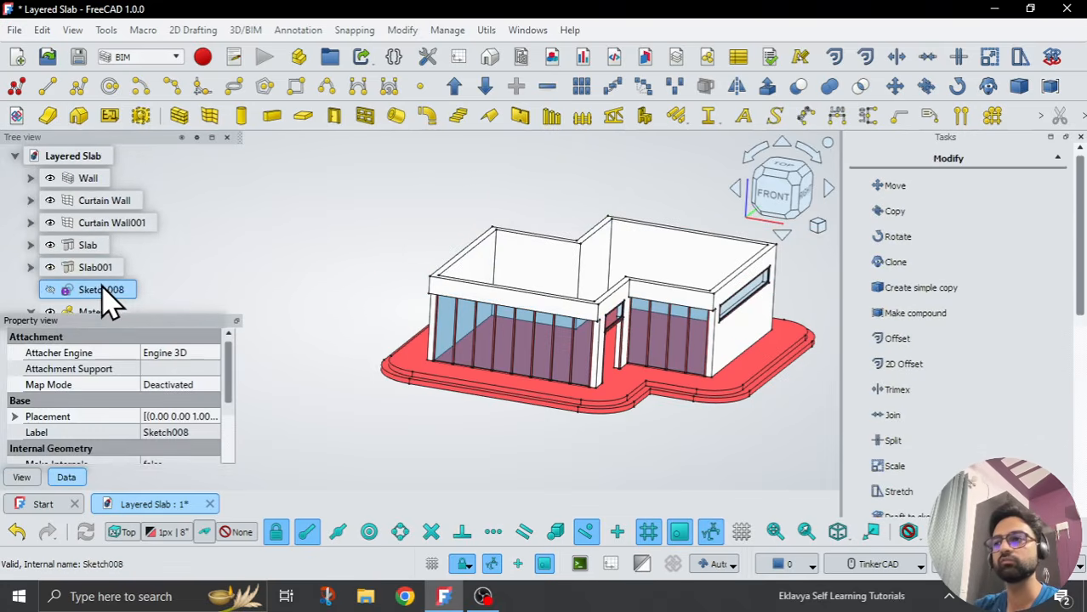
{"action": "left_click", "coordinate": [357, 234]}
{"action": "scroll", "coordinate": [437, 347], "scroll_direction": "down", "scroll_amount": 3}
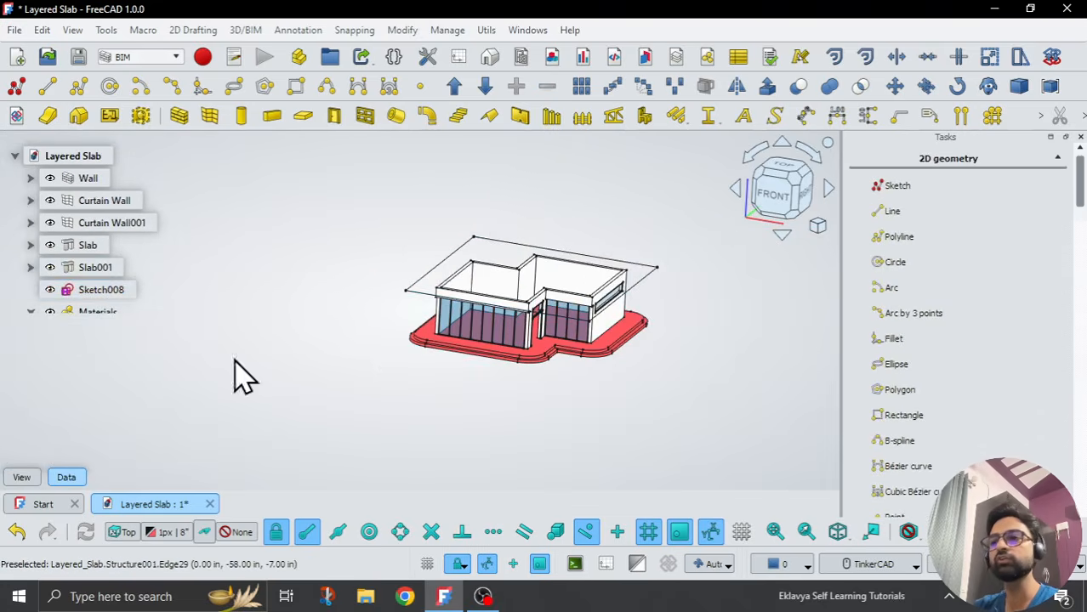
{"action": "left_click", "coordinate": [104, 288]}
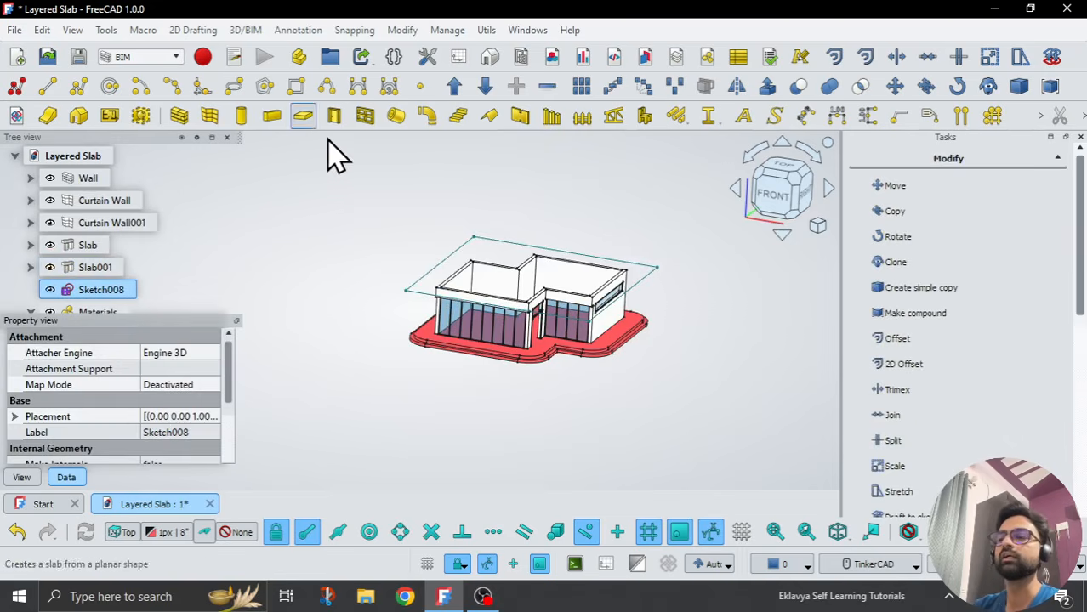
{"action": "left_click", "coordinate": [521, 119]}
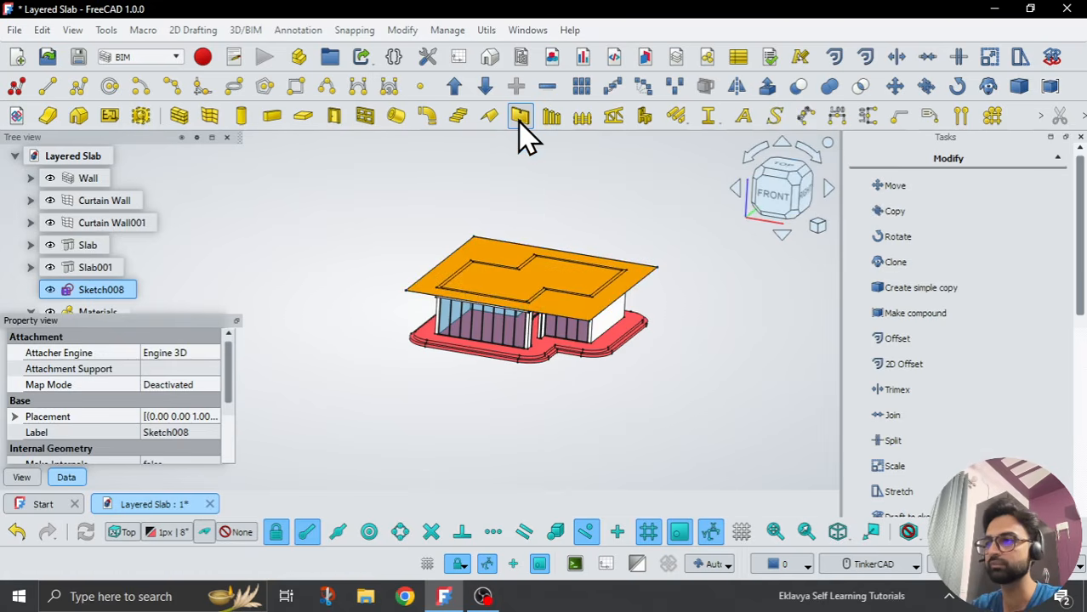
Step: Turn on the grid display and set the working plane to Front
{"action": "scroll", "coordinate": [409, 316], "scroll_direction": "up", "scroll_amount": 2}
{"action": "scroll", "coordinate": [407, 317], "scroll_direction": "up", "scroll_amount": 2}
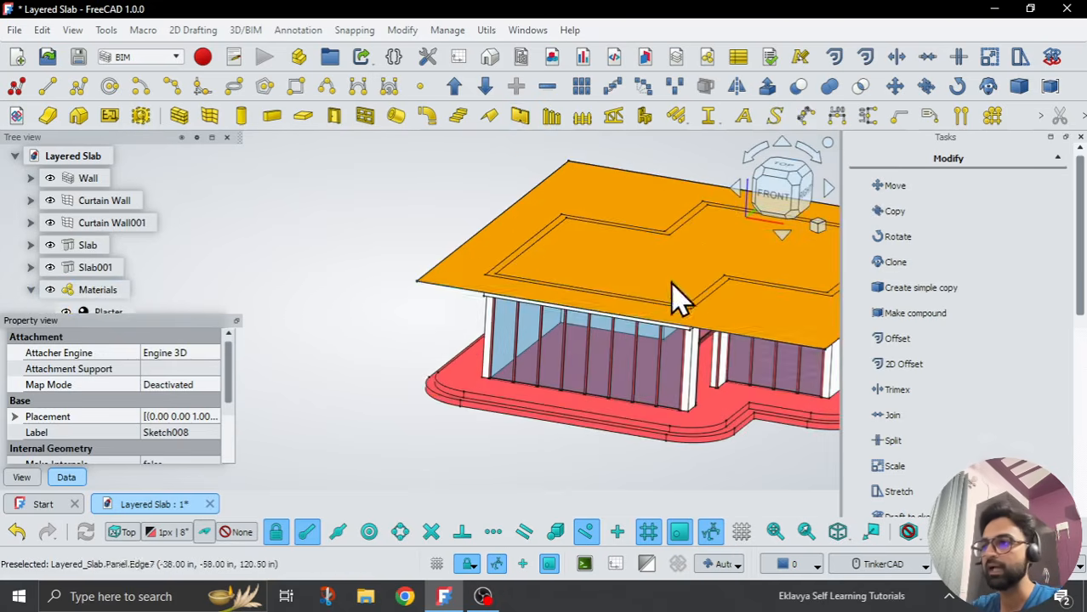
{"action": "left_click", "coordinate": [771, 205]}
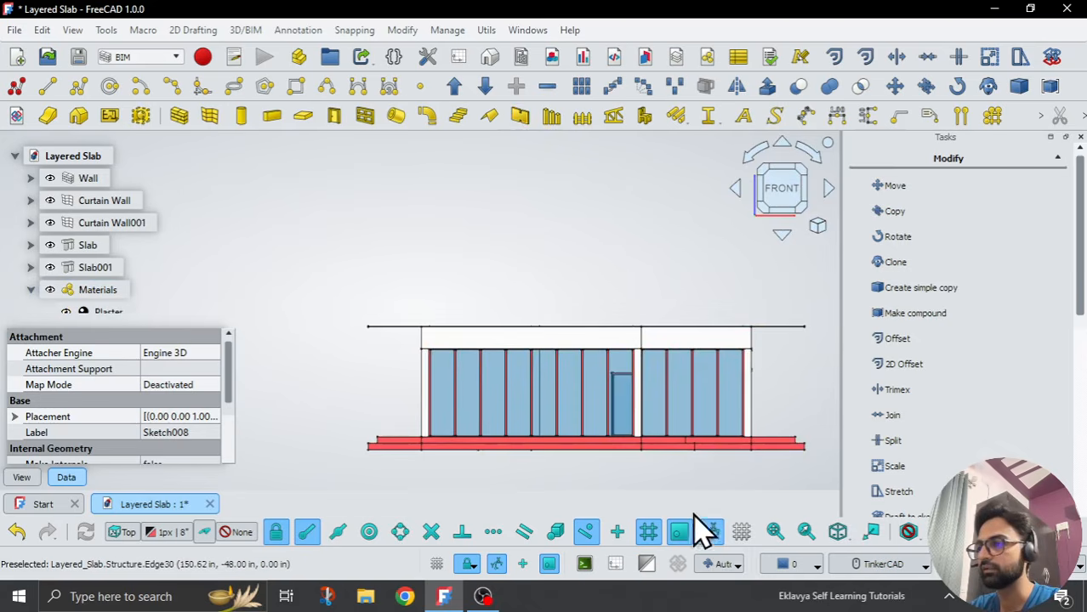
{"action": "left_click", "coordinate": [741, 532]}
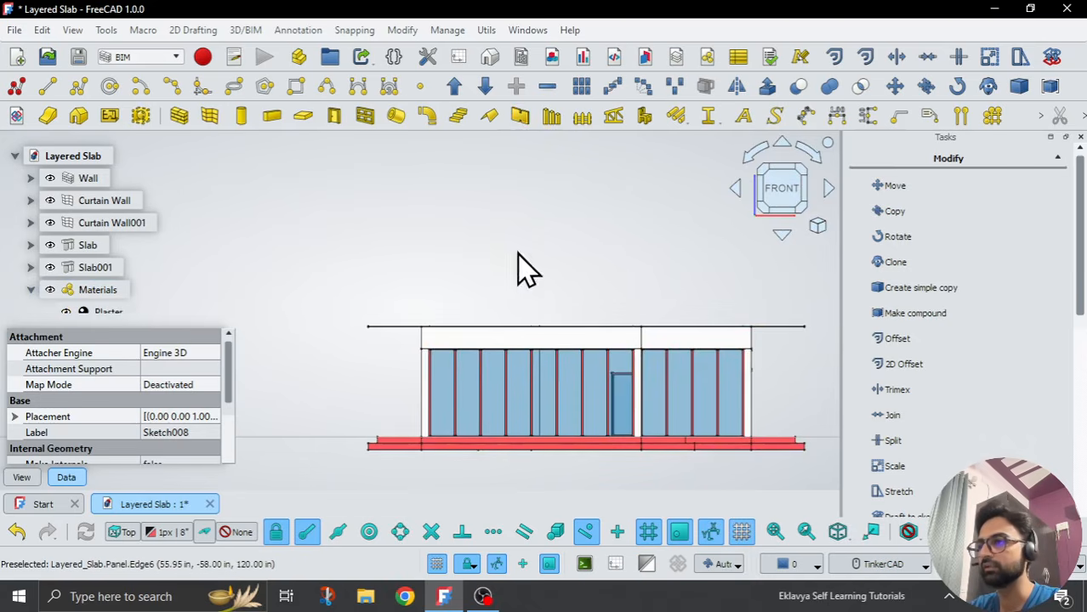
{"action": "left_click", "coordinate": [136, 534]}
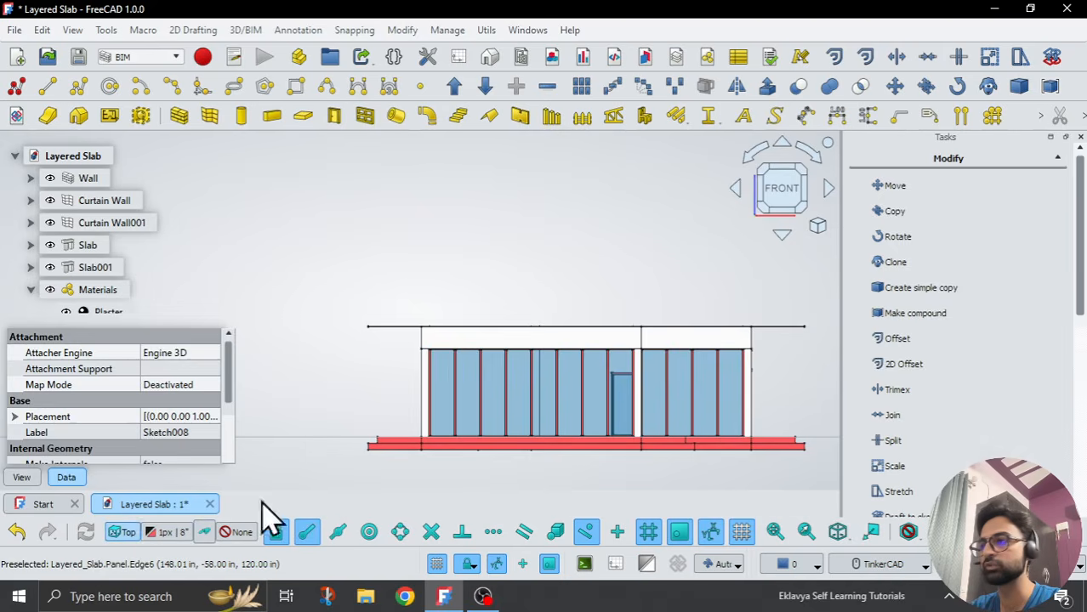
{"action": "left_click", "coordinate": [132, 532]}
{"action": "left_click", "coordinate": [931, 293]}
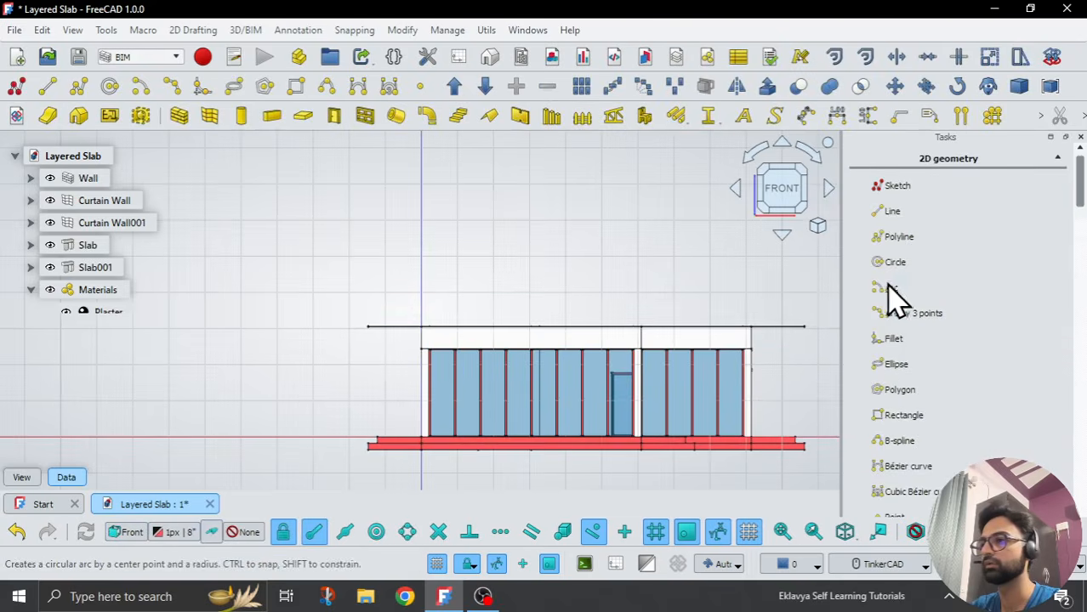
Step: Examine the new panel's position against the wall top in front view, toggling its visibility to compare
{"action": "scroll", "coordinate": [420, 345], "scroll_direction": "up", "scroll_amount": 3}
{"action": "scroll", "coordinate": [427, 348], "scroll_direction": "up", "scroll_amount": 4}
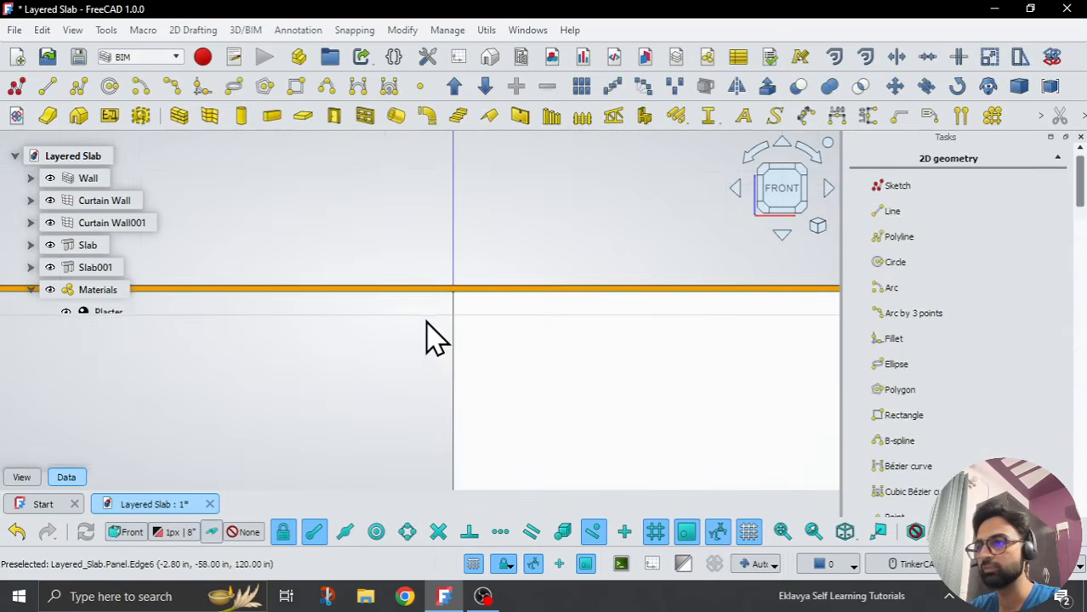
{"action": "scroll", "coordinate": [421, 323], "scroll_direction": "down", "scroll_amount": 2}
{"action": "scroll", "coordinate": [80, 293], "scroll_direction": "down", "scroll_amount": 3}
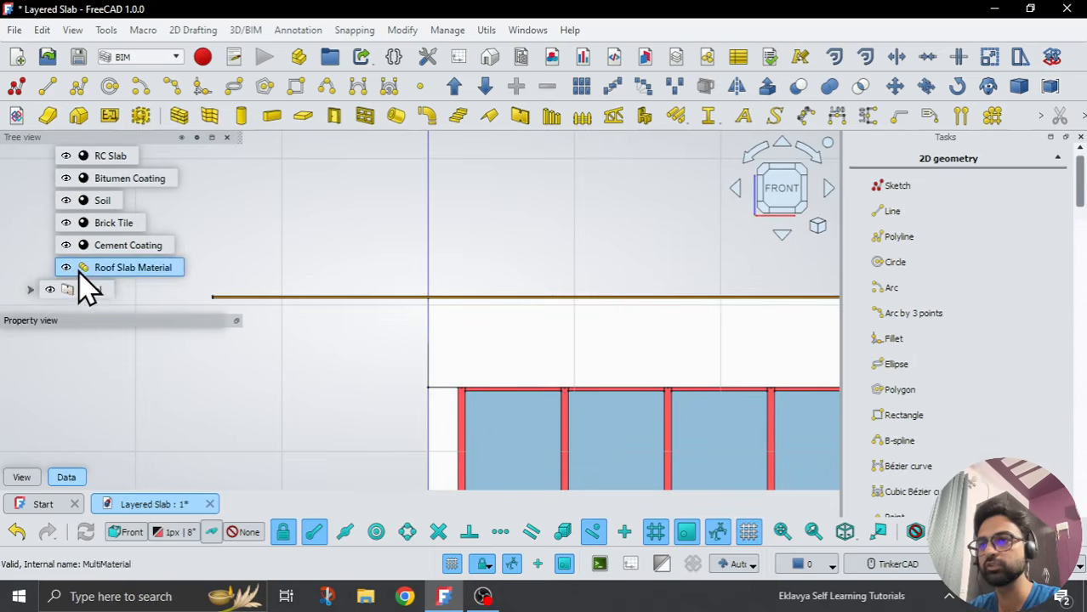
{"action": "left_click", "coordinate": [90, 291]}
{"action": "scroll", "coordinate": [405, 310], "scroll_direction": "up", "scroll_amount": 4}
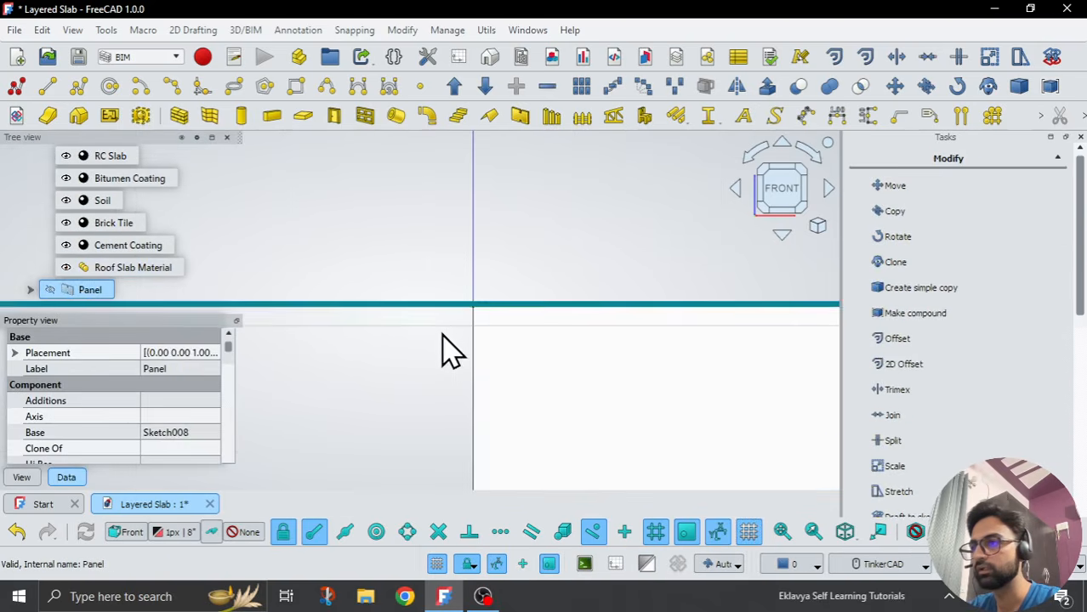
{"action": "scroll", "coordinate": [460, 332], "scroll_direction": "up", "scroll_amount": 2}
{"action": "scroll", "coordinate": [460, 332], "scroll_direction": "up", "scroll_amount": 1}
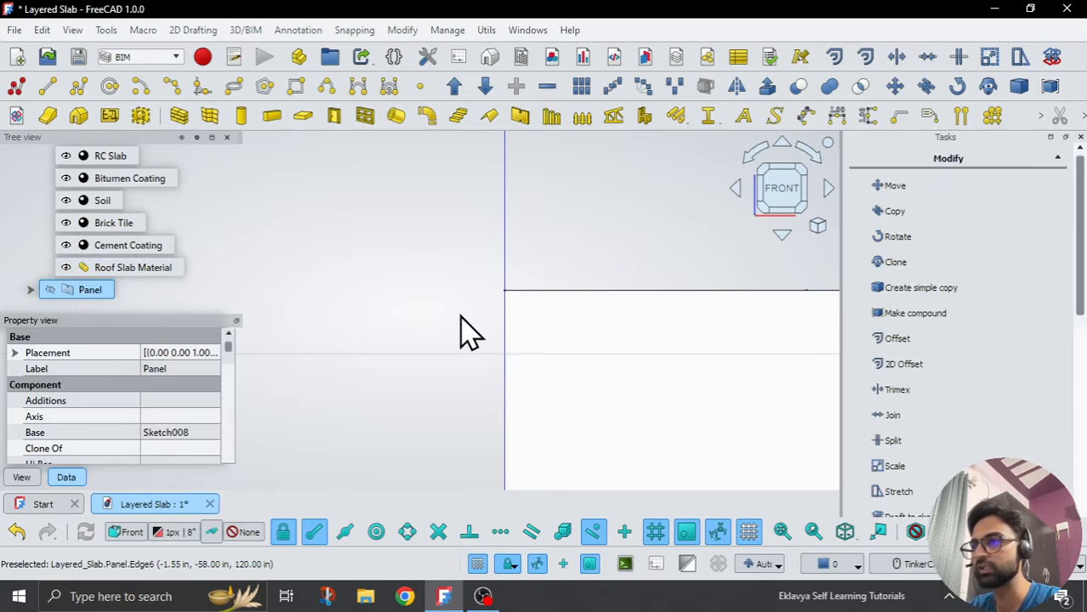
{"action": "scroll", "coordinate": [391, 255], "scroll_direction": "down", "scroll_amount": 3}
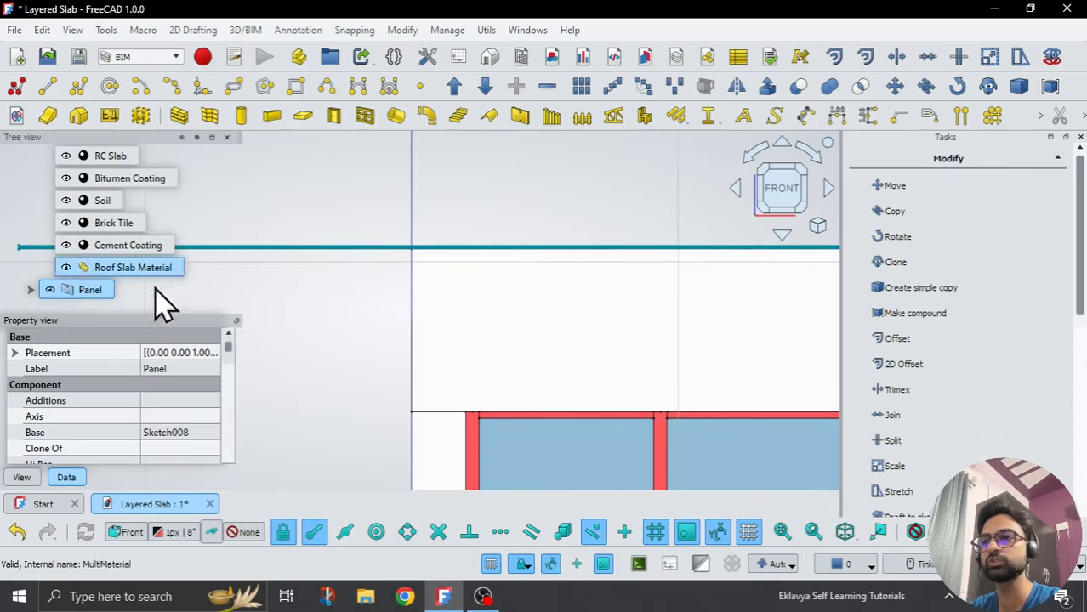
Step: Set the Z component of the roof panel's normal to 1 so its thickness builds upward
{"action": "scroll", "coordinate": [114, 413], "scroll_direction": "down", "scroll_amount": 10}
{"action": "scroll", "coordinate": [114, 413], "scroll_direction": "up", "scroll_amount": 2}
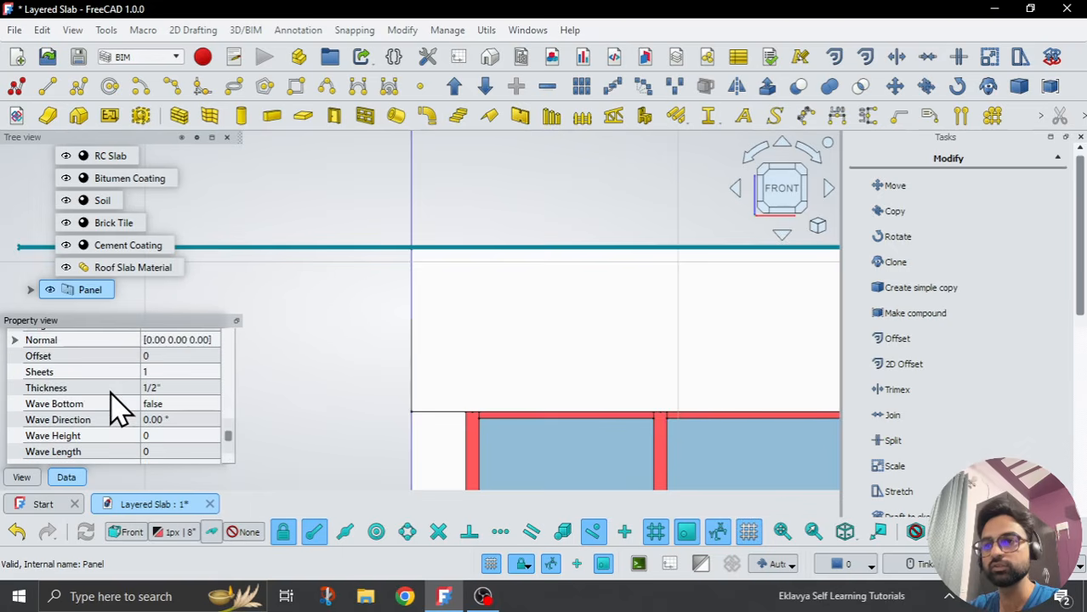
{"action": "left_click", "coordinate": [15, 340]}
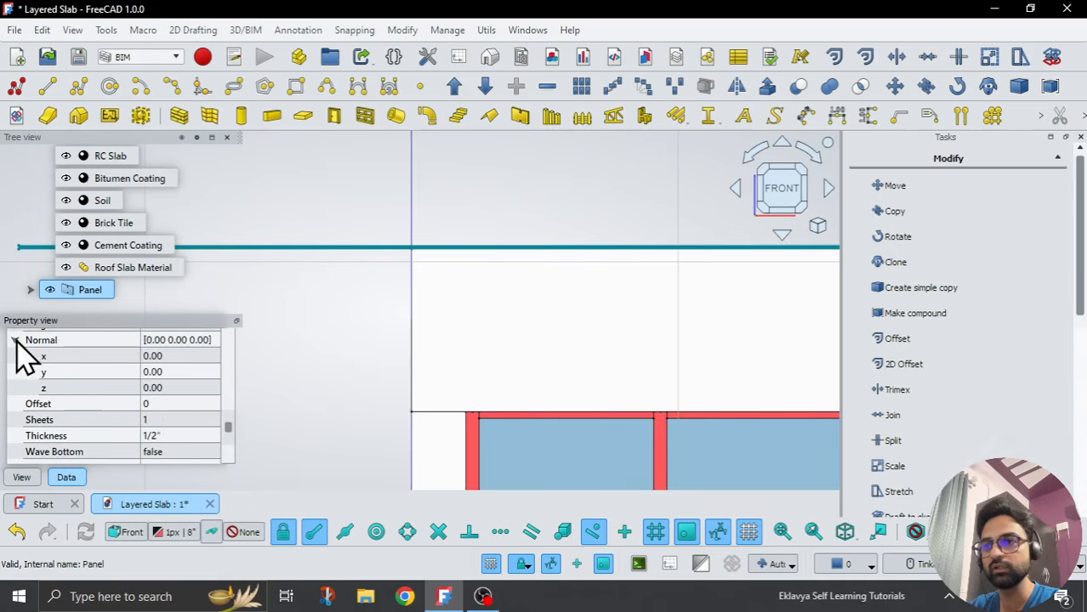
{"action": "left_click", "coordinate": [174, 388]}
{"action": "type", "text": "1"}
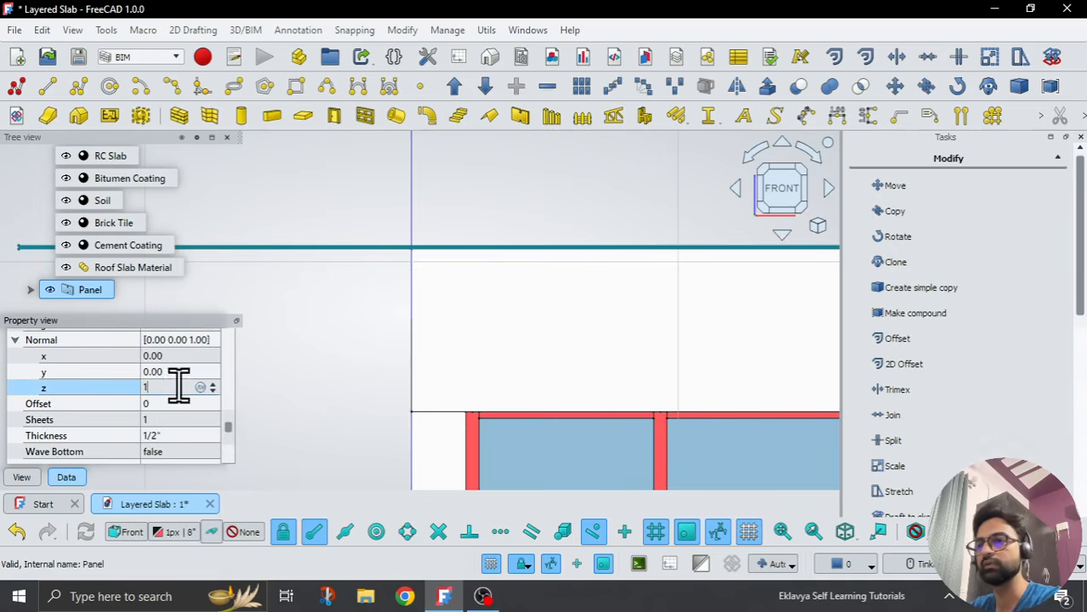
{"action": "left_click", "coordinate": [33, 371]}
{"action": "left_click", "coordinate": [15, 340]}
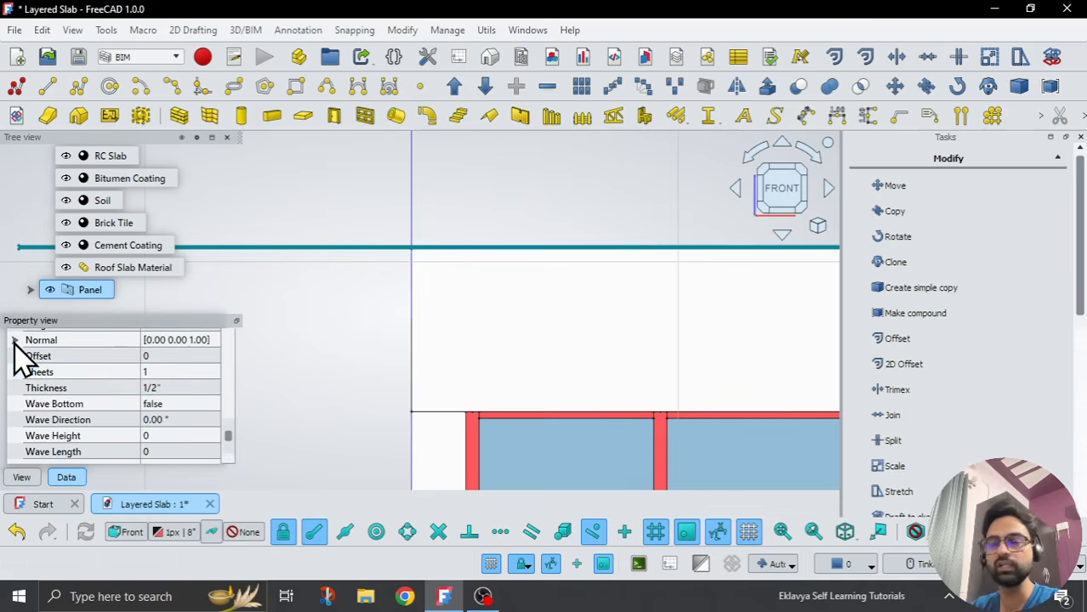
Step: Assign the Roof Slab Material multi-material to the roof panel
{"action": "scroll", "coordinate": [437, 303], "scroll_direction": "down", "scroll_amount": 5}
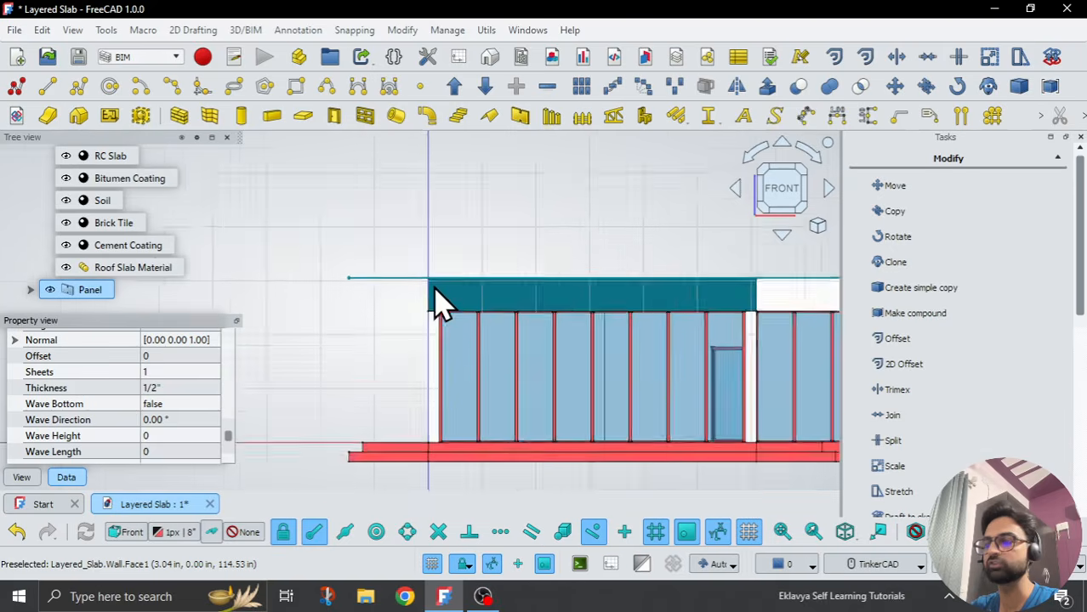
{"action": "right_click_drag", "start_coordinate": [513, 423], "coordinate": [485, 440]}
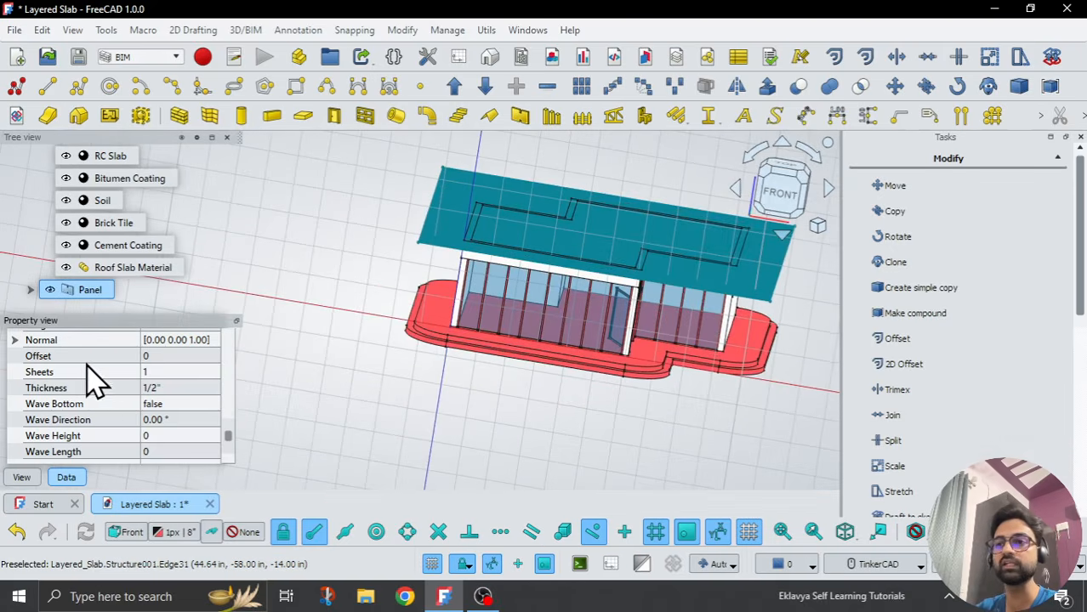
{"action": "left_click", "coordinate": [522, 449]}
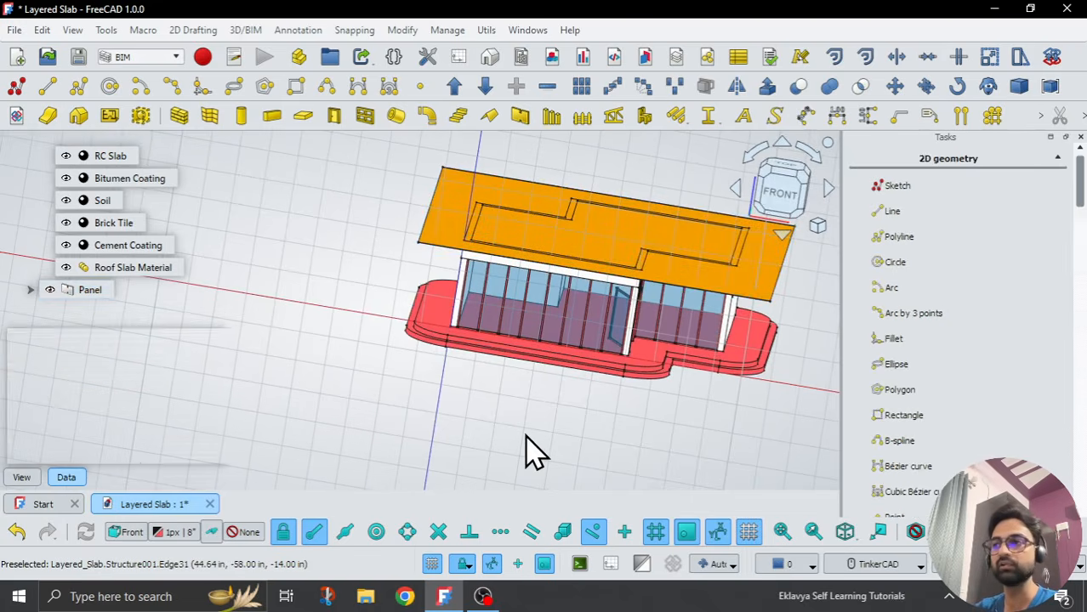
{"action": "left_click", "coordinate": [88, 290]}
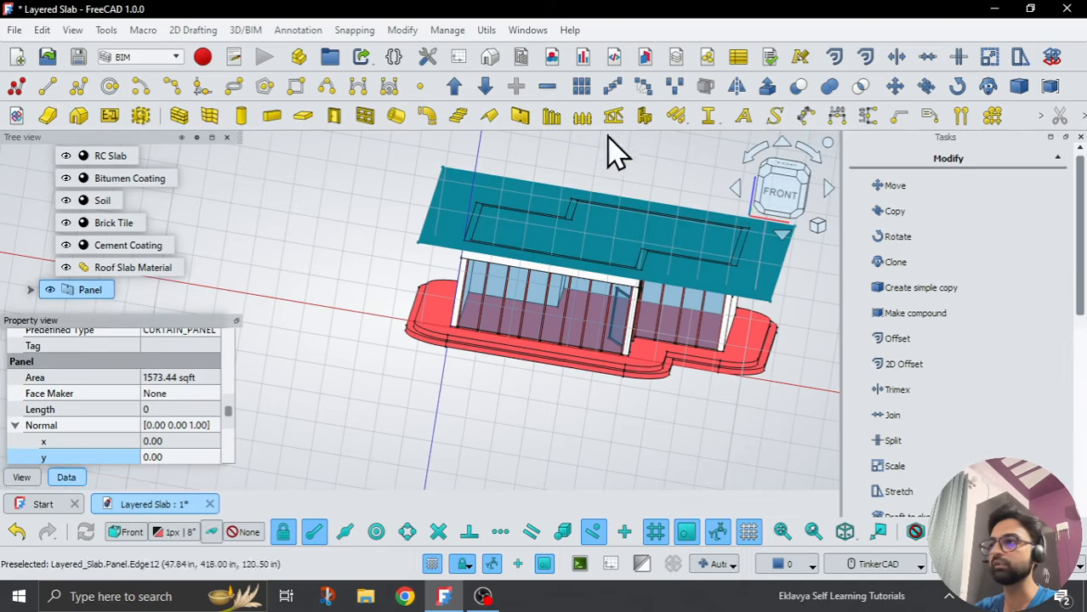
{"action": "left_click", "coordinate": [707, 59]}
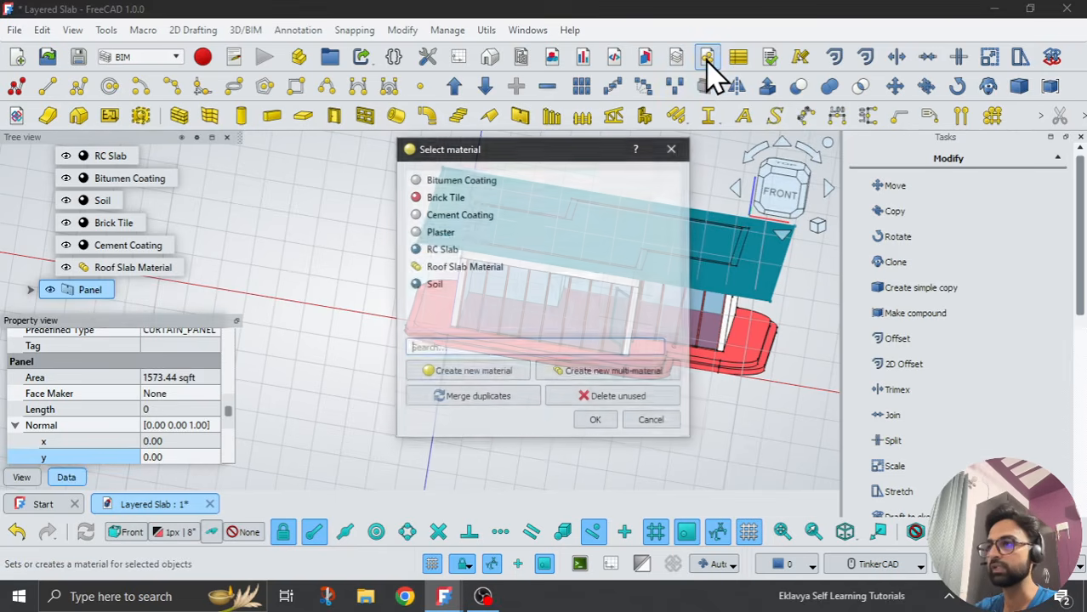
{"action": "left_click", "coordinate": [503, 271]}
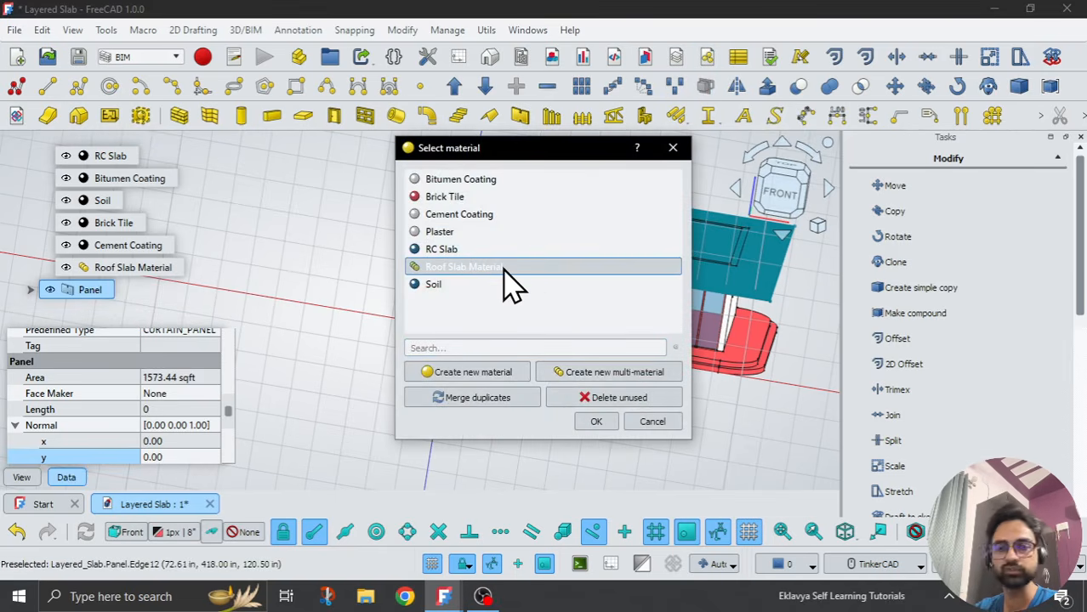
{"action": "left_click", "coordinate": [593, 419]}
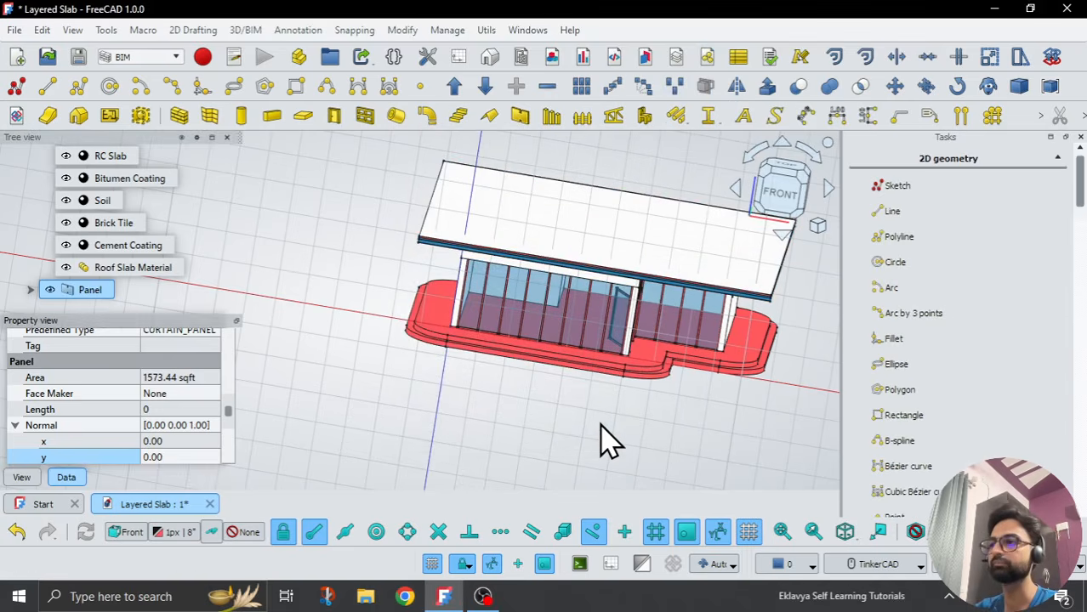
Step: Examine the material layers along the roof panel's edge and the overall roof over the building
{"action": "left_click", "coordinate": [605, 441]}
{"action": "right_click_drag", "start_coordinate": [606, 440], "coordinate": [580, 400]}
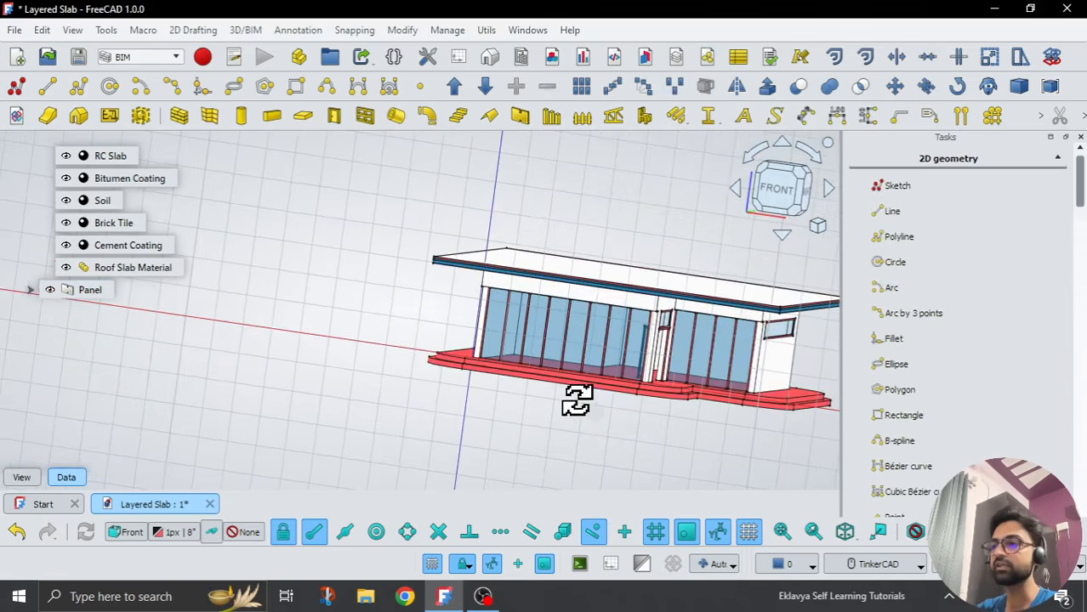
{"action": "scroll", "coordinate": [459, 297], "scroll_direction": "up", "scroll_amount": 5}
{"action": "scroll", "coordinate": [459, 298], "scroll_direction": "up", "scroll_amount": 5}
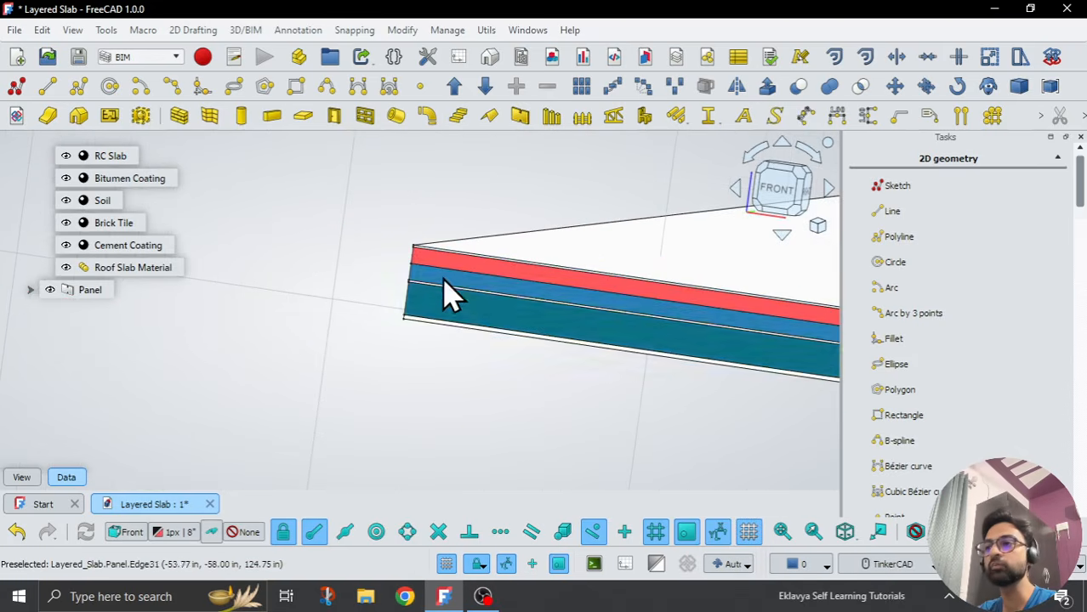
{"action": "scroll", "coordinate": [447, 298], "scroll_direction": "up", "scroll_amount": 3}
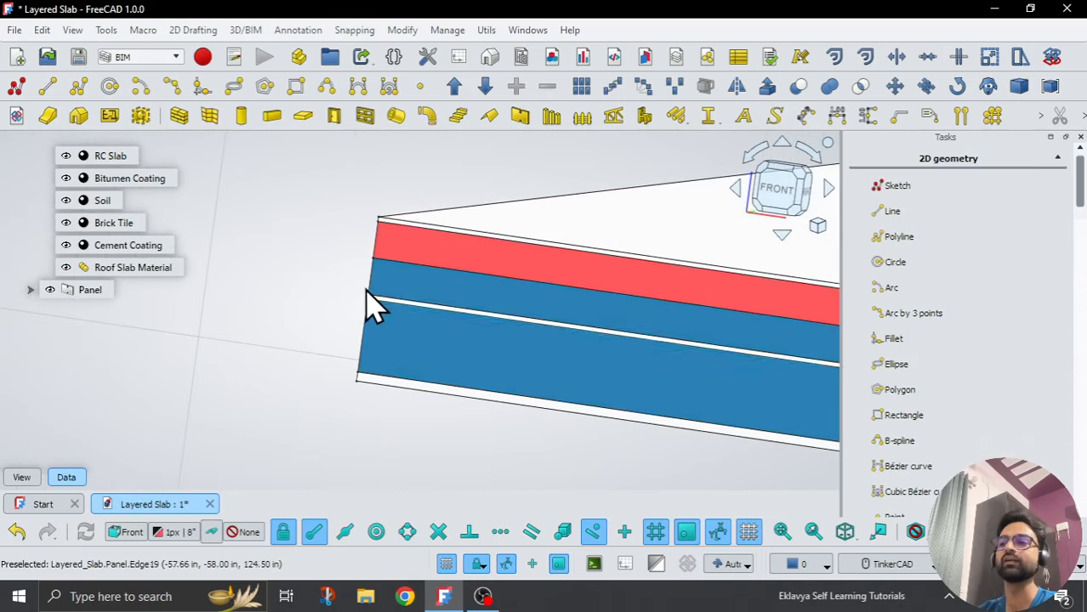
{"action": "scroll", "coordinate": [366, 294], "scroll_direction": "down", "scroll_amount": 3}
{"action": "scroll", "coordinate": [366, 294], "scroll_direction": "down", "scroll_amount": 2}
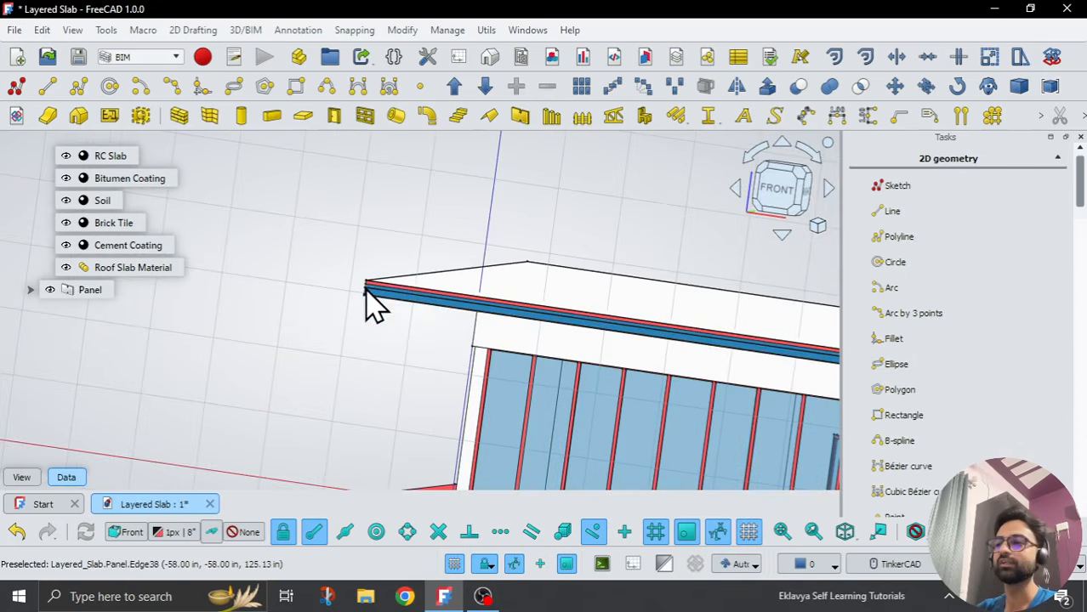
{"action": "right_click_drag", "start_coordinate": [371, 227], "coordinate": [384, 250]}
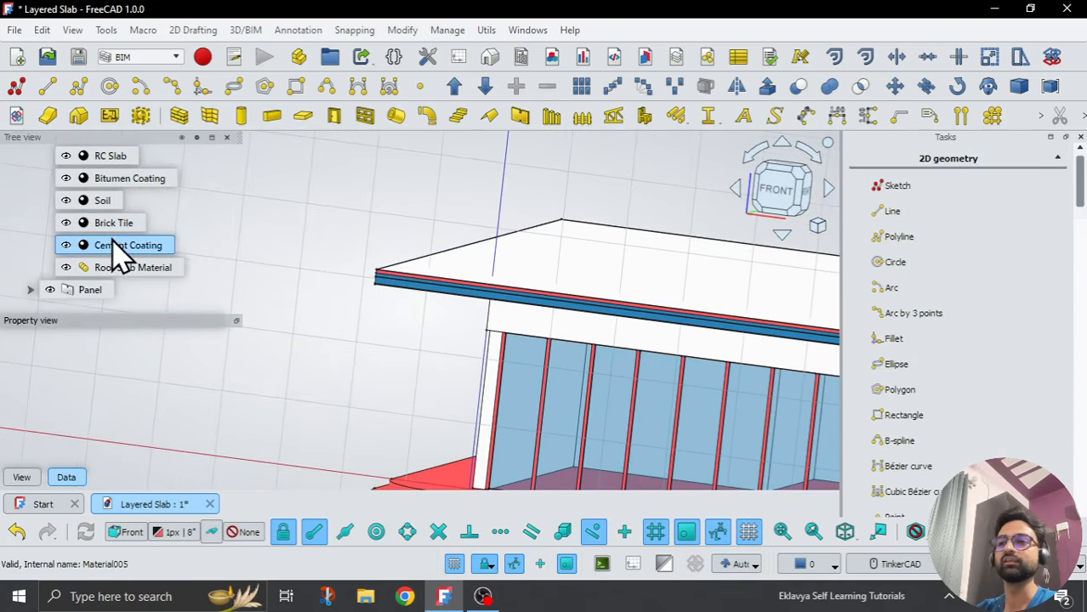
{"action": "left_click", "coordinate": [68, 290]}
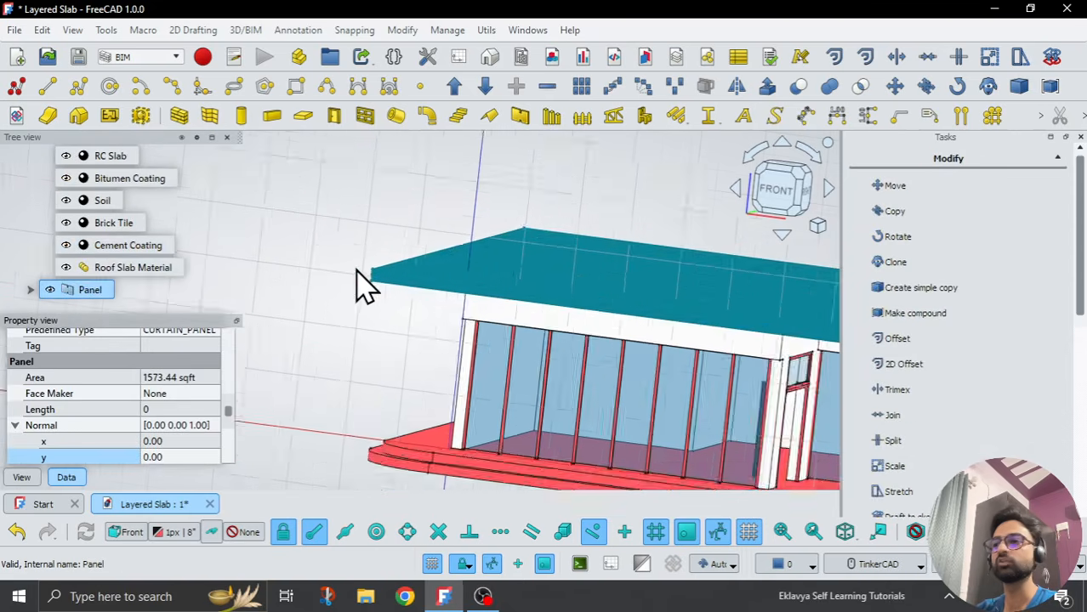
{"action": "scroll", "coordinate": [361, 285], "scroll_direction": "down", "scroll_amount": 5}
{"action": "left_click", "coordinate": [351, 413]}
{"action": "right_click_drag", "start_coordinate": [497, 267], "coordinate": [472, 293]}
{"action": "scroll", "coordinate": [595, 336], "scroll_direction": "down", "scroll_amount": 8}
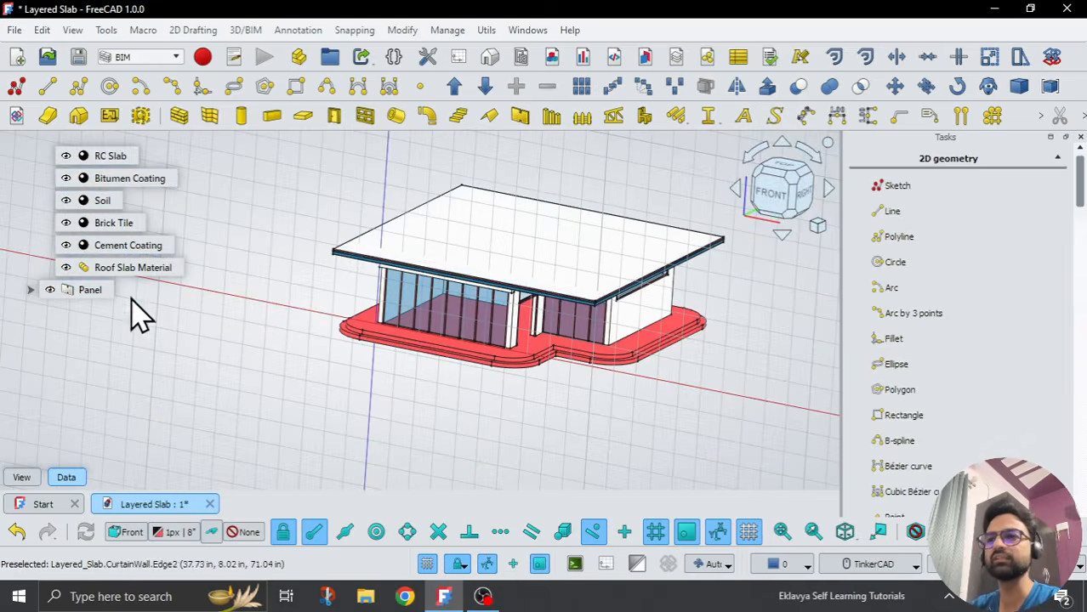
Step: Convert the layered roof panel into a slab with the Slab tool and inspect its edge
{"action": "left_click", "coordinate": [87, 290]}
{"action": "left_click", "coordinate": [303, 116]}
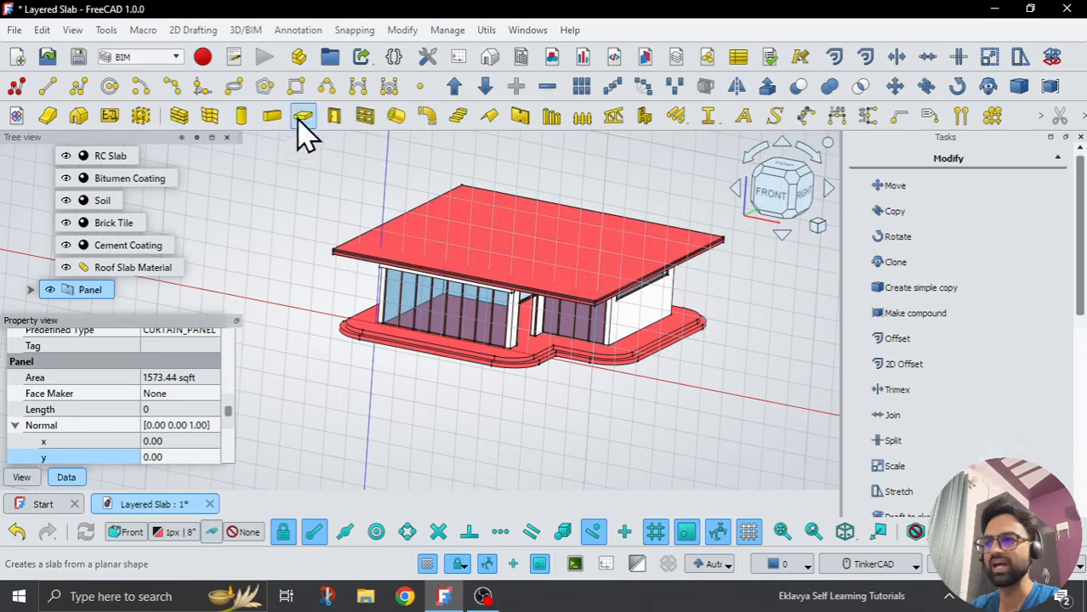
{"action": "scroll", "coordinate": [328, 264], "scroll_direction": "up", "scroll_amount": 5}
{"action": "scroll", "coordinate": [357, 285], "scroll_direction": "up", "scroll_amount": 3}
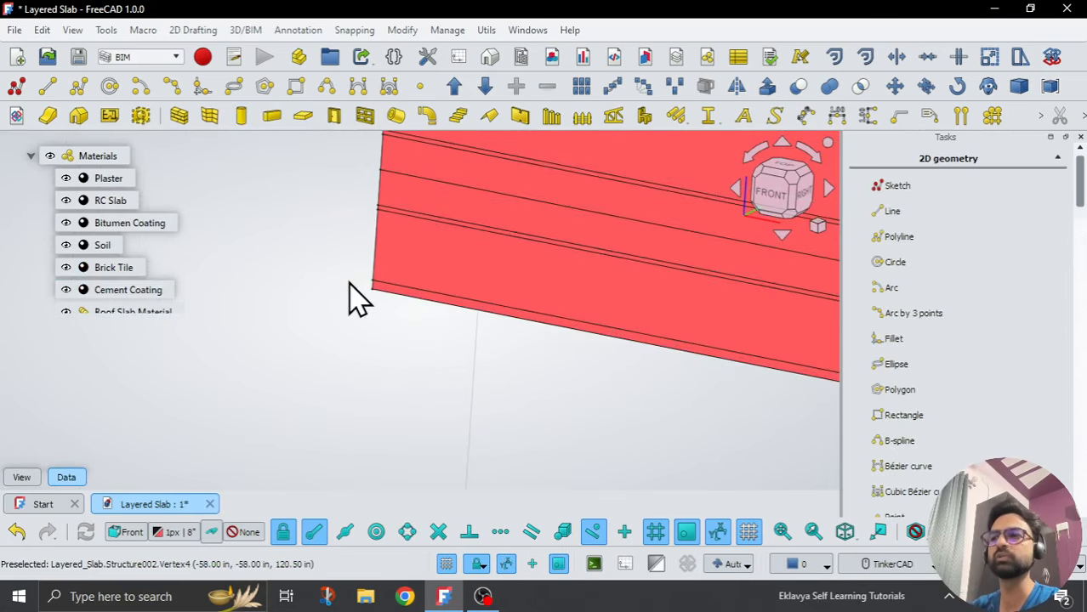
{"action": "scroll", "coordinate": [114, 275], "scroll_direction": "down", "scroll_amount": 1}
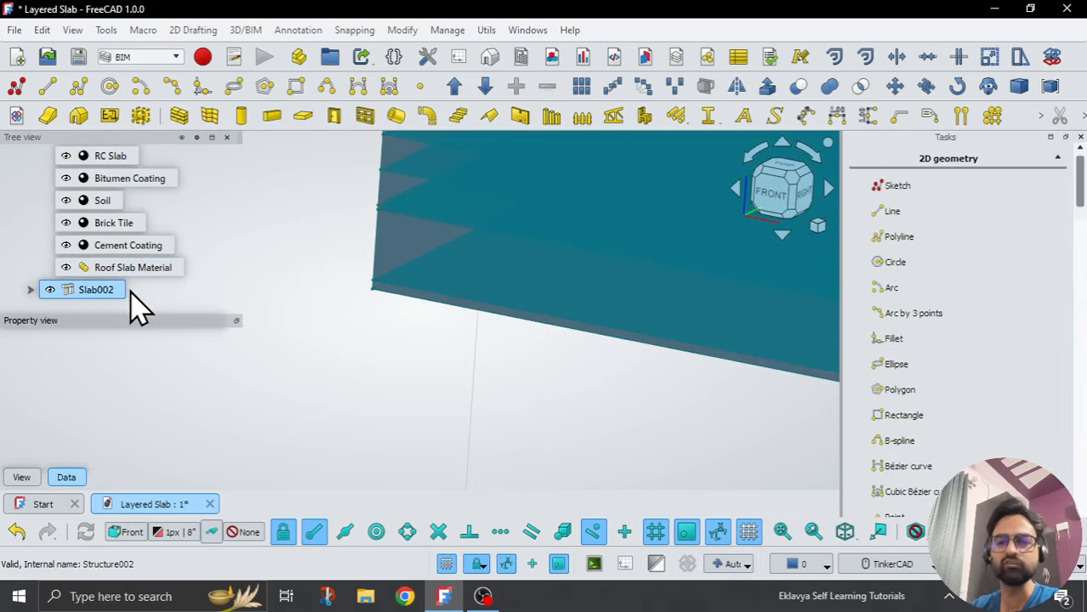
Step: Delete the Slab002 object and make its base roof panel visible over the building
{"action": "left_click", "coordinate": [98, 293]}
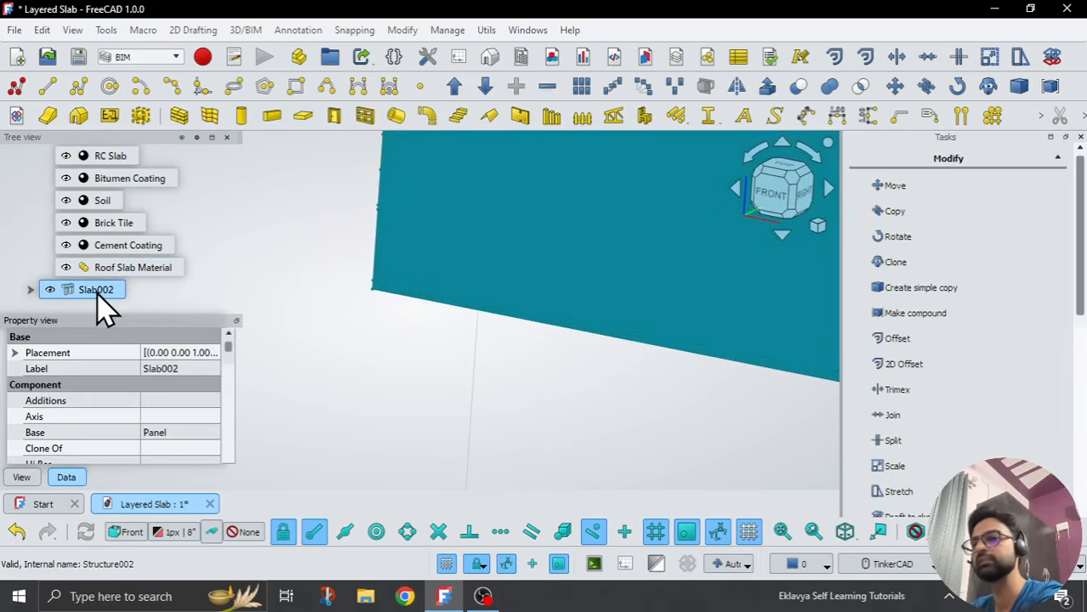
{"action": "key", "text": "Delete"}
{"action": "scroll", "coordinate": [97, 293], "scroll_direction": "down", "scroll_amount": 1}
{"action": "left_click", "coordinate": [97, 292]}
{"action": "key", "text": "space"}
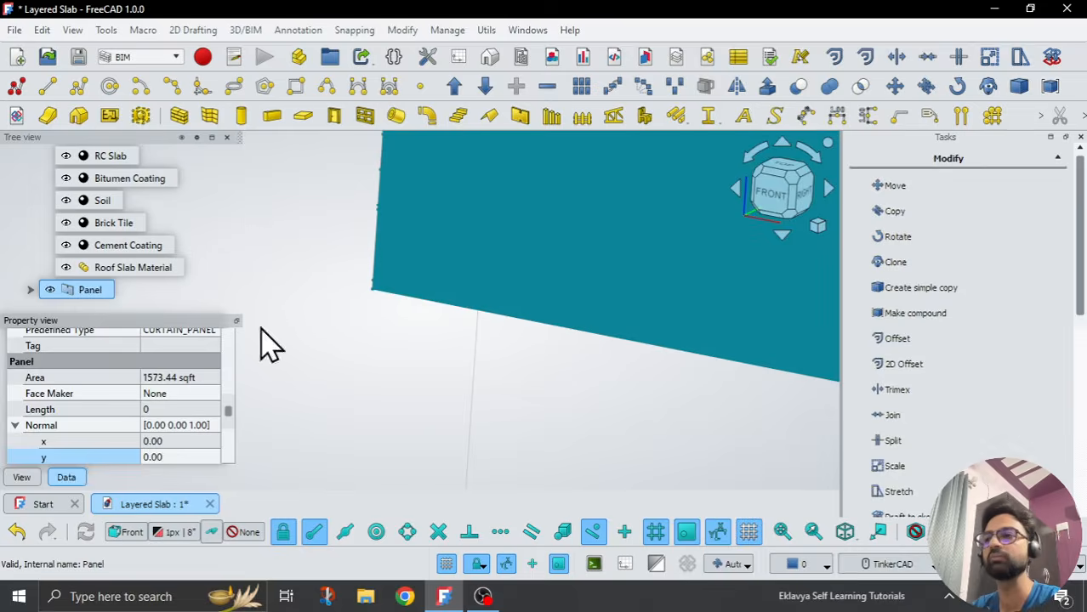
{"action": "left_click", "coordinate": [388, 375]}
{"action": "scroll", "coordinate": [344, 322], "scroll_direction": "down", "scroll_amount": 6}
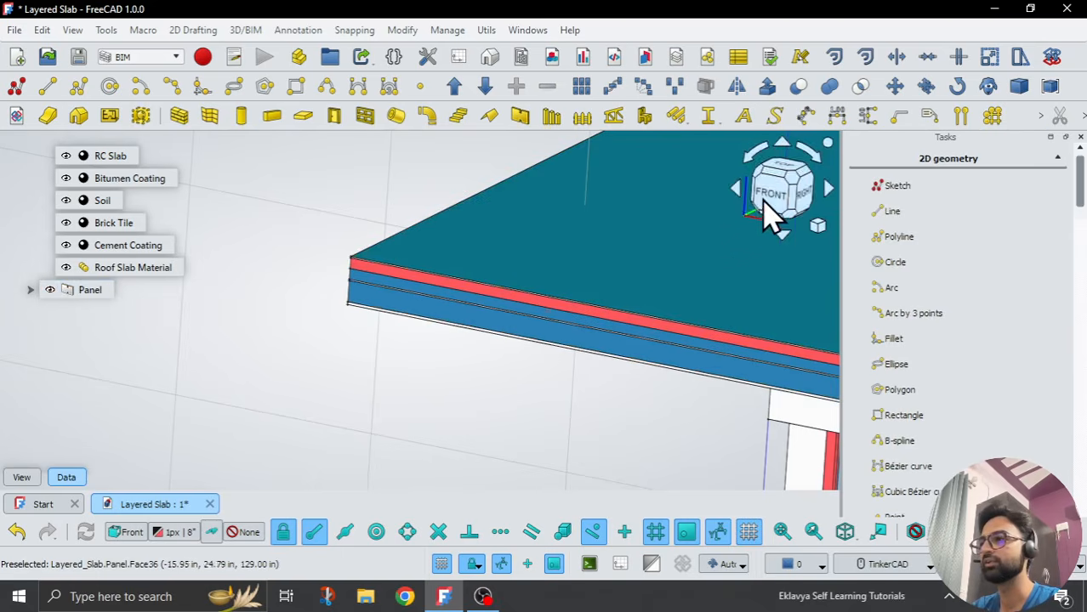
Step: Examine the stacked material layers at the end of the roof panel in the front view
{"action": "left_click", "coordinate": [762, 209]}
{"action": "scroll", "coordinate": [795, 306], "scroll_direction": "up", "scroll_amount": 3}
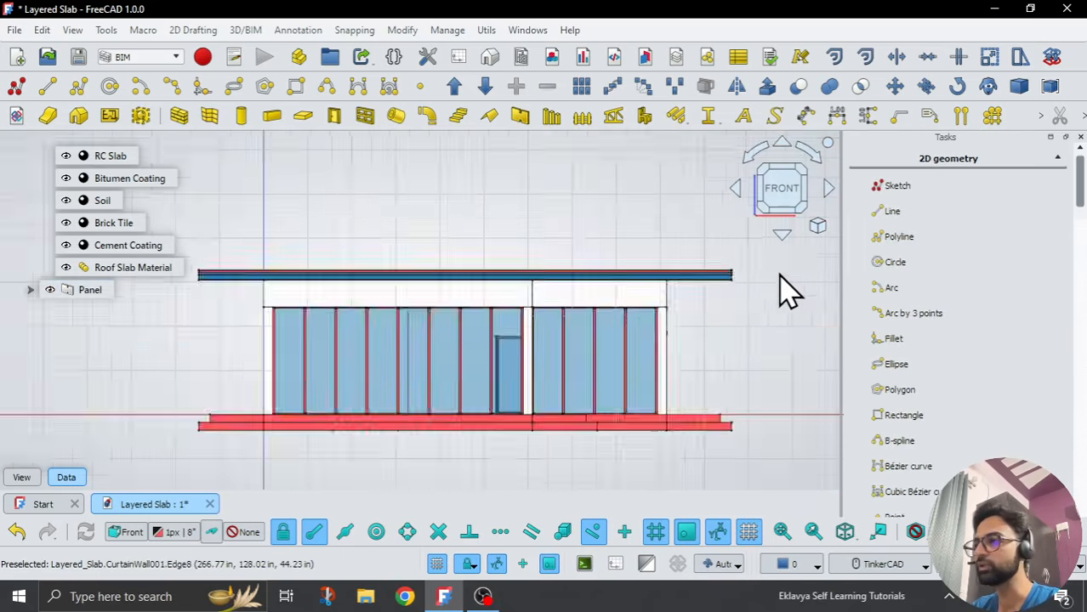
{"action": "scroll", "coordinate": [716, 292], "scroll_direction": "up", "scroll_amount": 5}
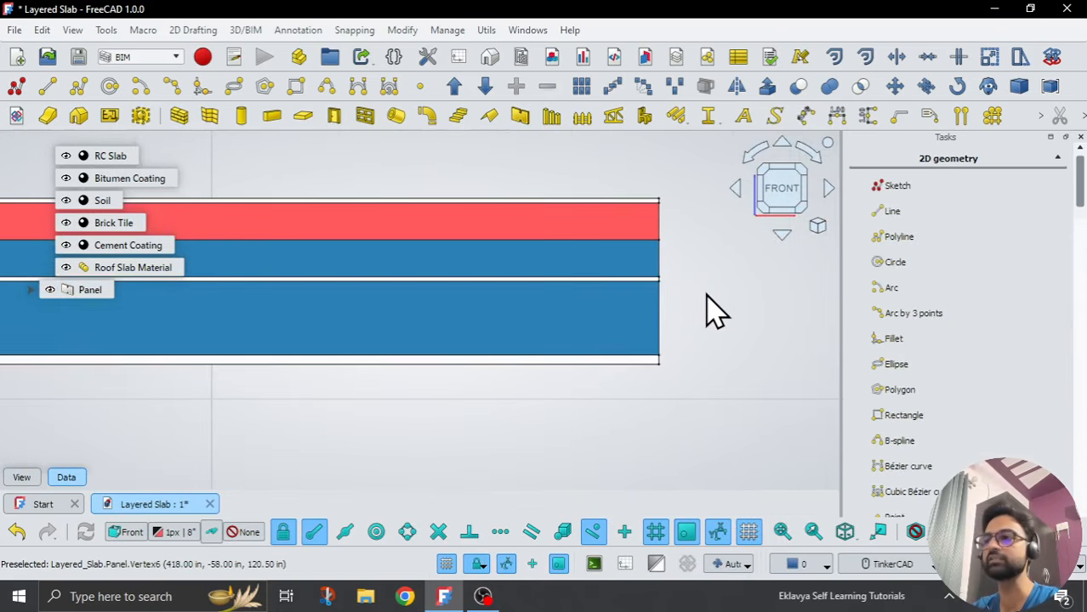
{"action": "scroll", "coordinate": [697, 345], "scroll_direction": "up", "scroll_amount": 3}
{"action": "scroll", "coordinate": [473, 356], "scroll_direction": "down", "scroll_amount": 3}
{"action": "scroll", "coordinate": [685, 377], "scroll_direction": "up", "scroll_amount": 1}
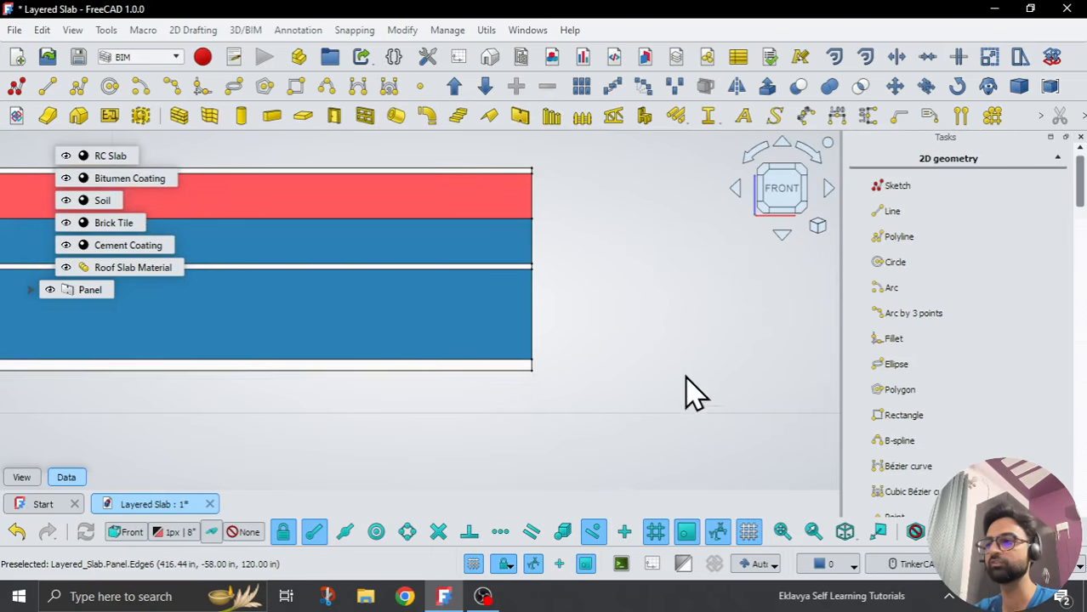
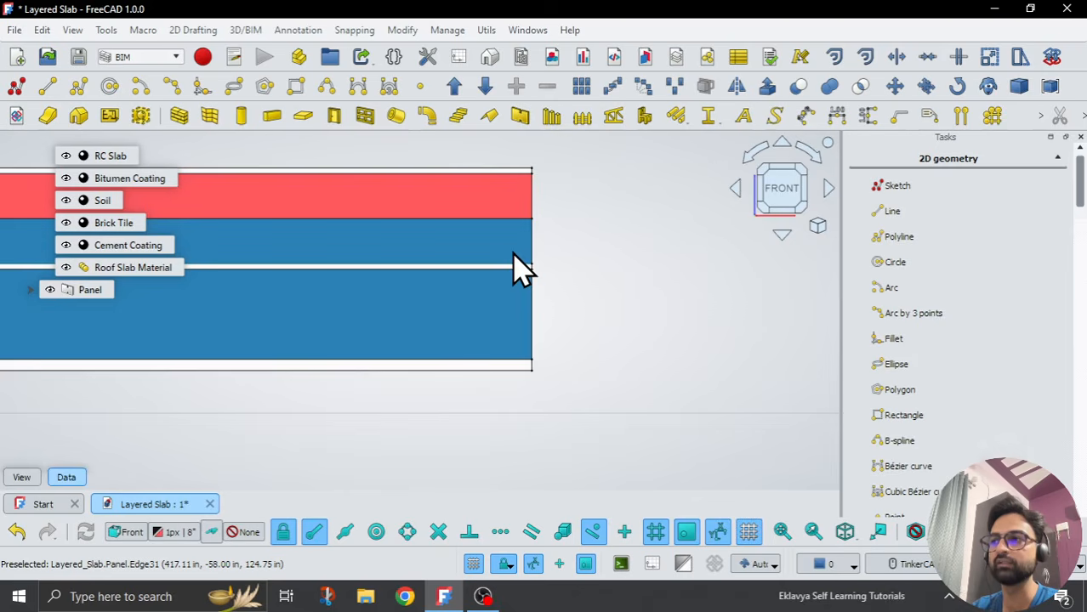
{"action": "scroll", "coordinate": [376, 255], "scroll_direction": "down", "scroll_amount": 4}
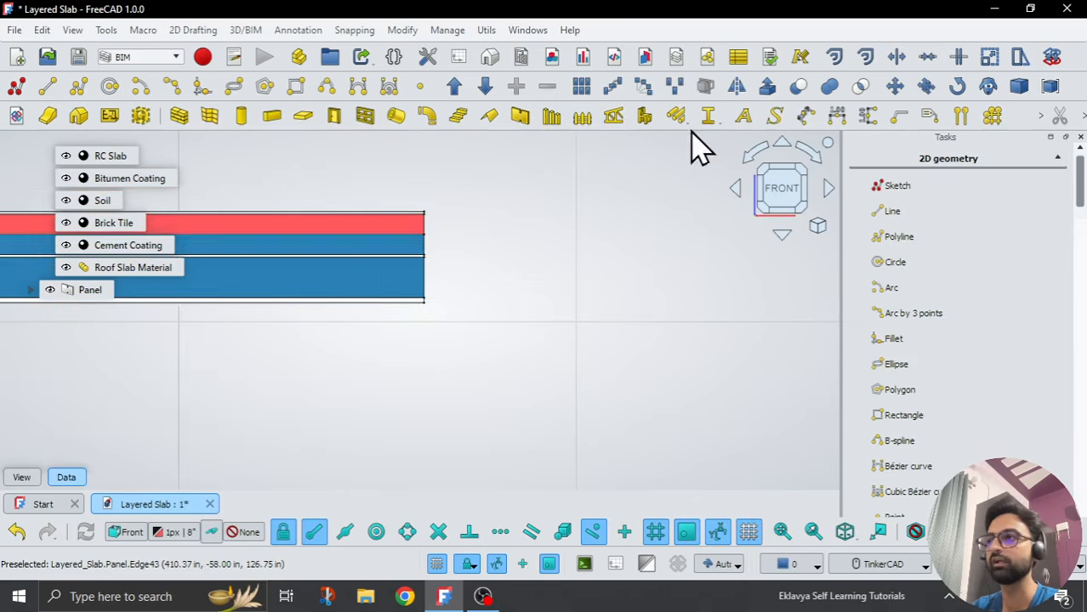
Step: Set the thickness of the Plaster layer L1 in the Roof Slab Material to 3"
{"action": "double_click", "coordinate": [109, 271]}
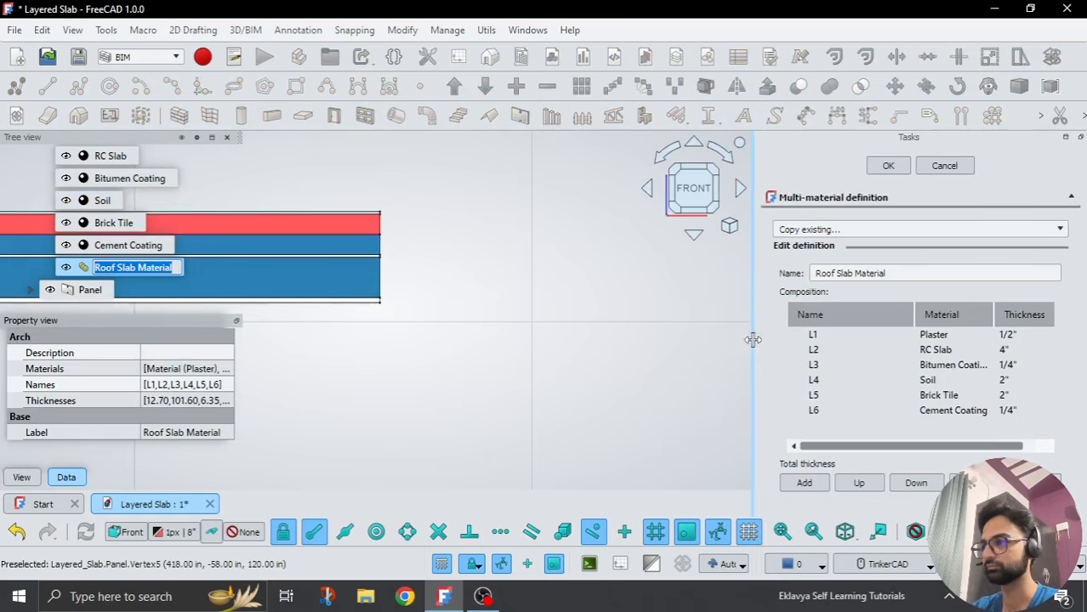
{"action": "left_click_drag", "start_coordinate": [753, 339], "coordinate": [602, 323]}
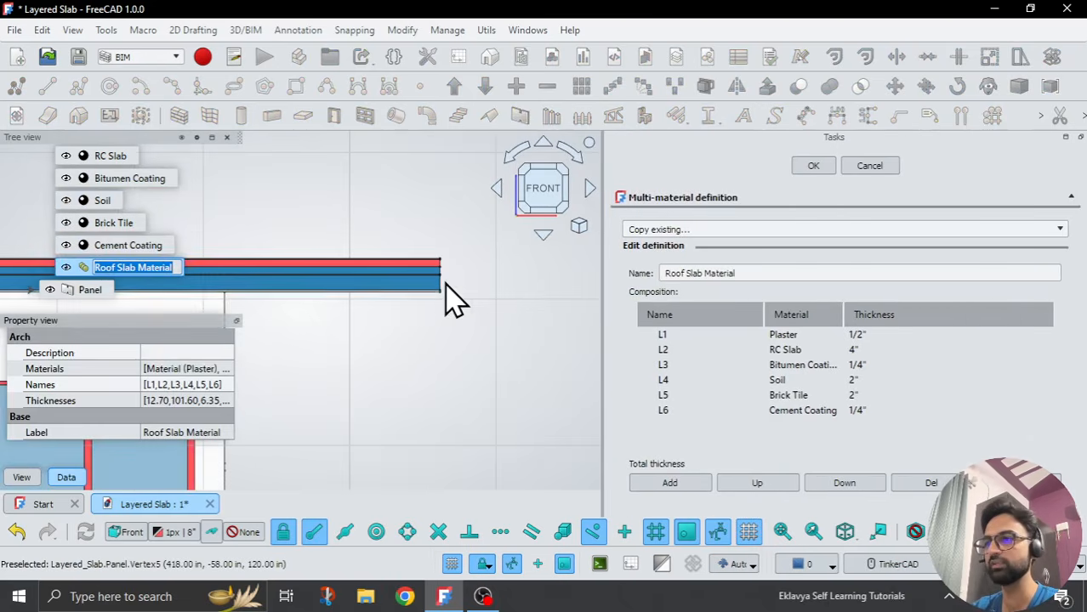
{"action": "scroll", "coordinate": [446, 284], "scroll_direction": "up", "scroll_amount": 7}
{"action": "left_click", "coordinate": [893, 337]}
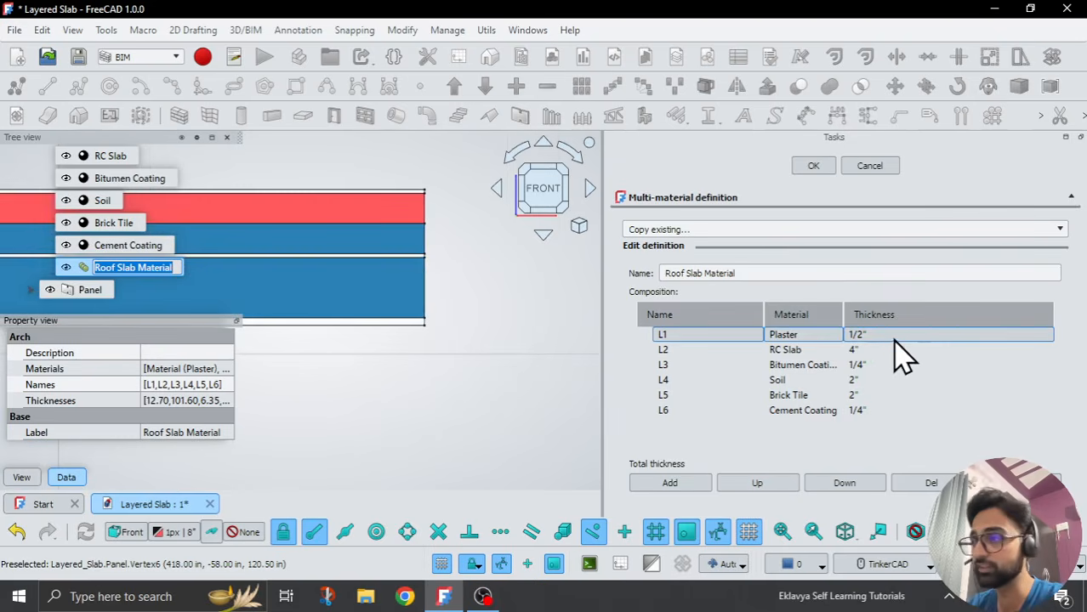
{"action": "double_click", "coordinate": [887, 335]}
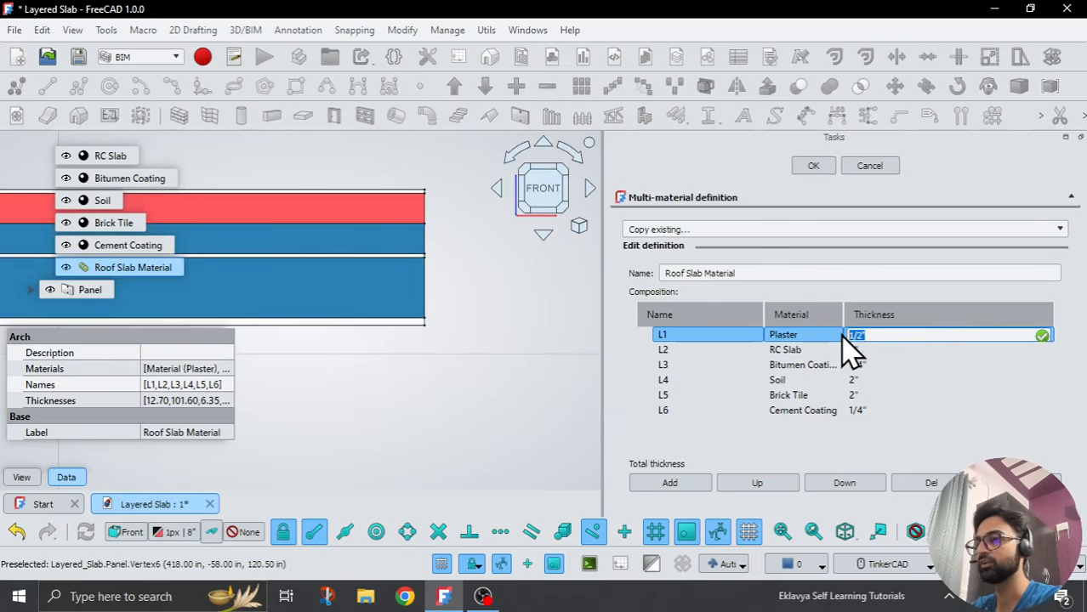
{"action": "type", "text": "3"}
{"action": "key", "text": "Return"}
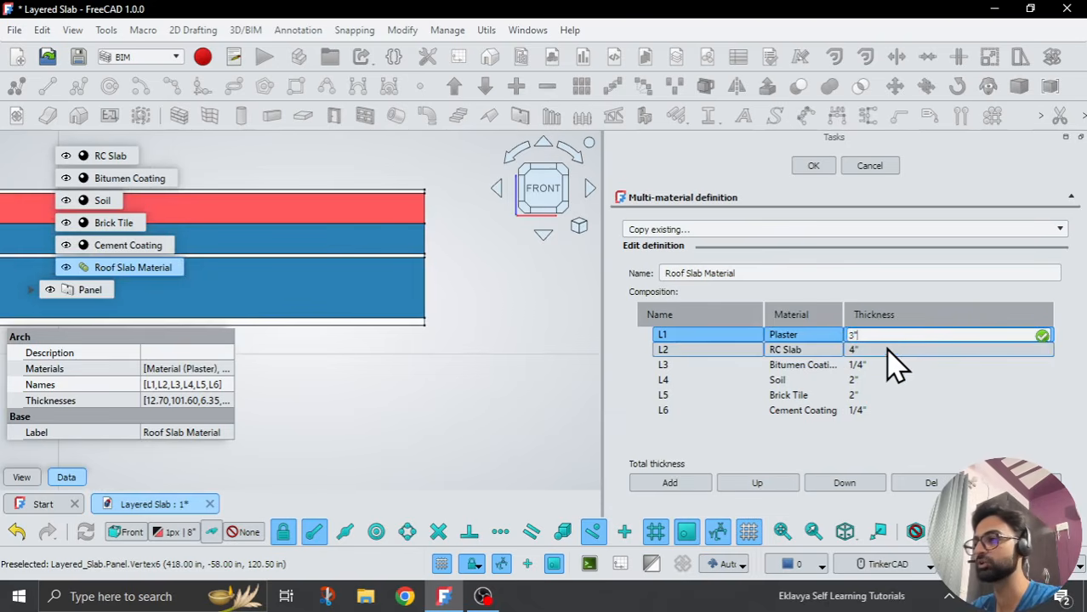
{"action": "left_click", "coordinate": [894, 351]}
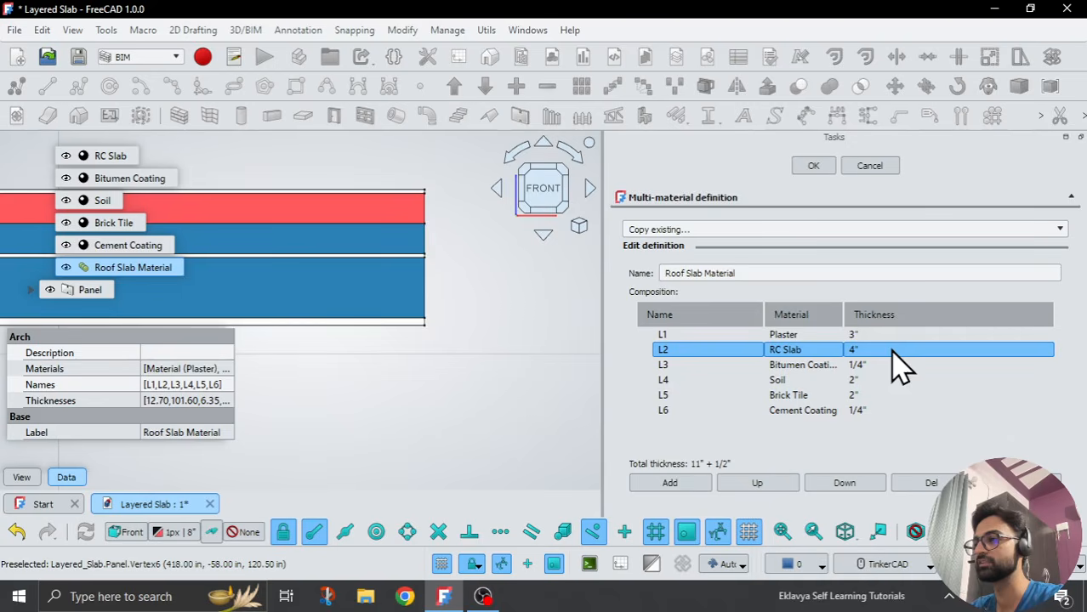
{"action": "left_click", "coordinate": [812, 167]}
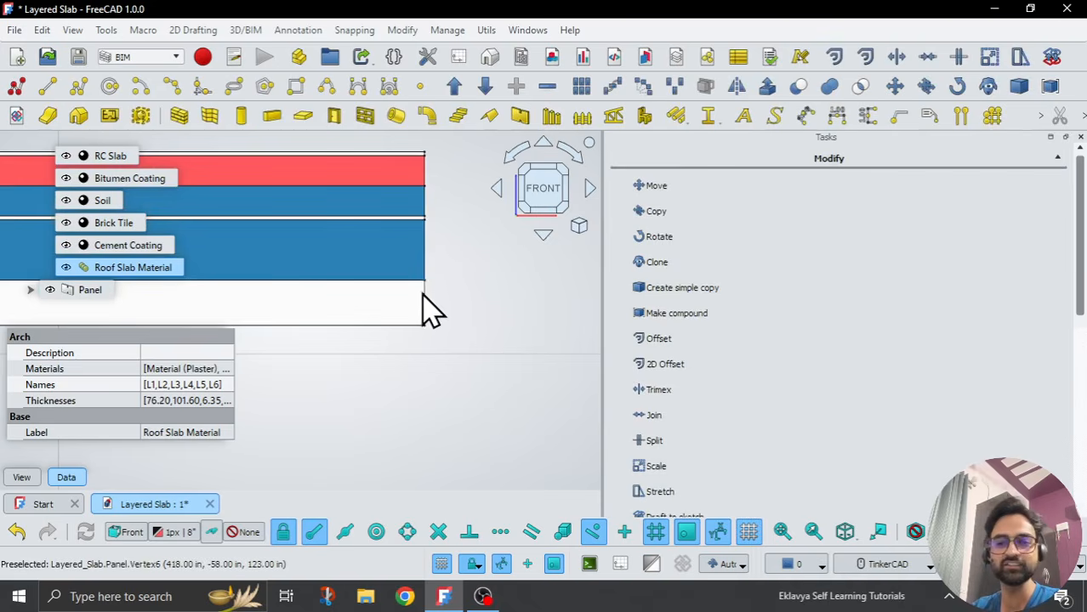
Step: Set the thickness of the Plaster layer L1 in the Roof Slab Material to 0.5"
{"action": "double_click", "coordinate": [150, 272]}
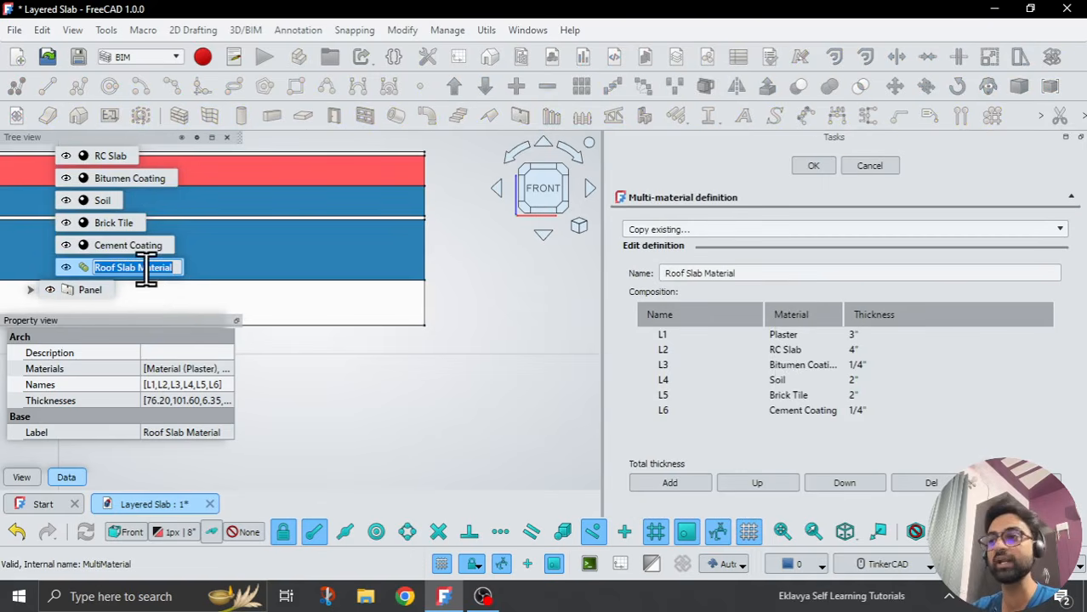
{"action": "double_click", "coordinate": [910, 334]}
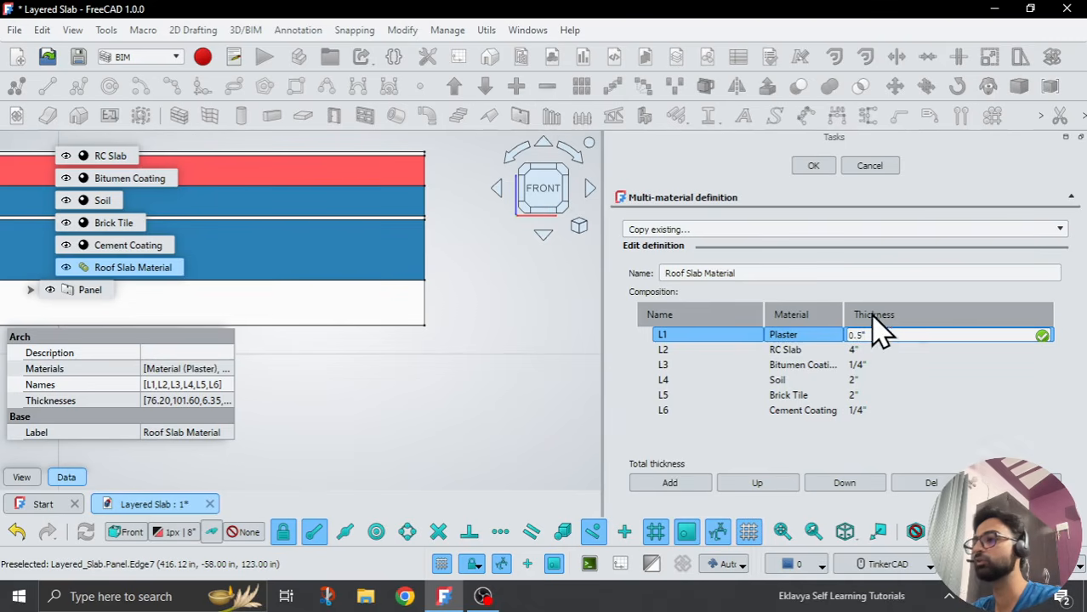
{"action": "type", "text": "0.5"}
{"action": "left_click", "coordinate": [821, 349]}
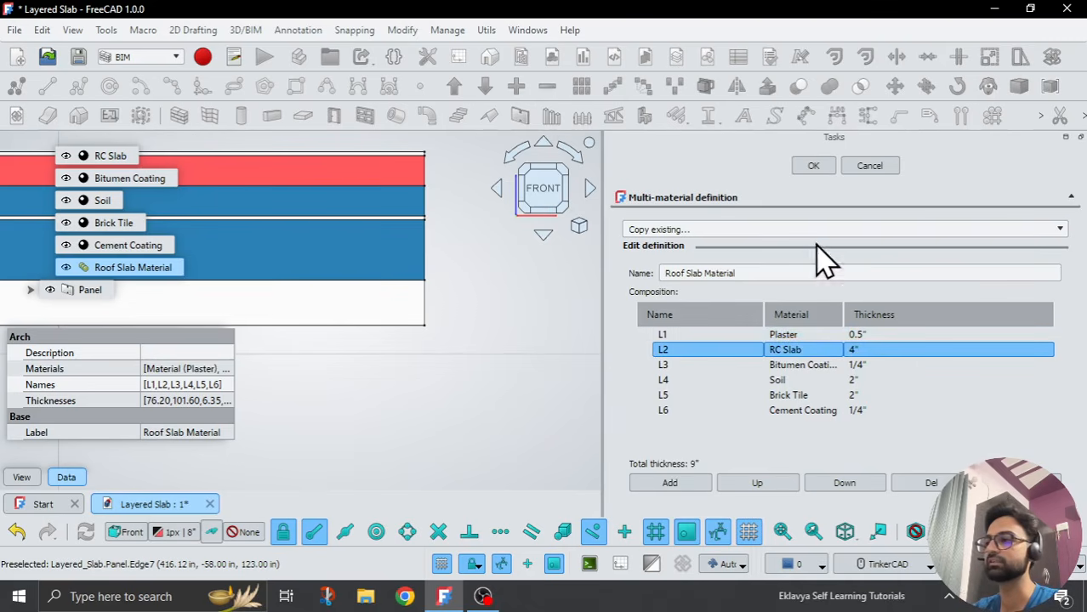
{"action": "left_click", "coordinate": [812, 167]}
{"action": "left_click_drag", "start_coordinate": [603, 287], "coordinate": [876, 292]}
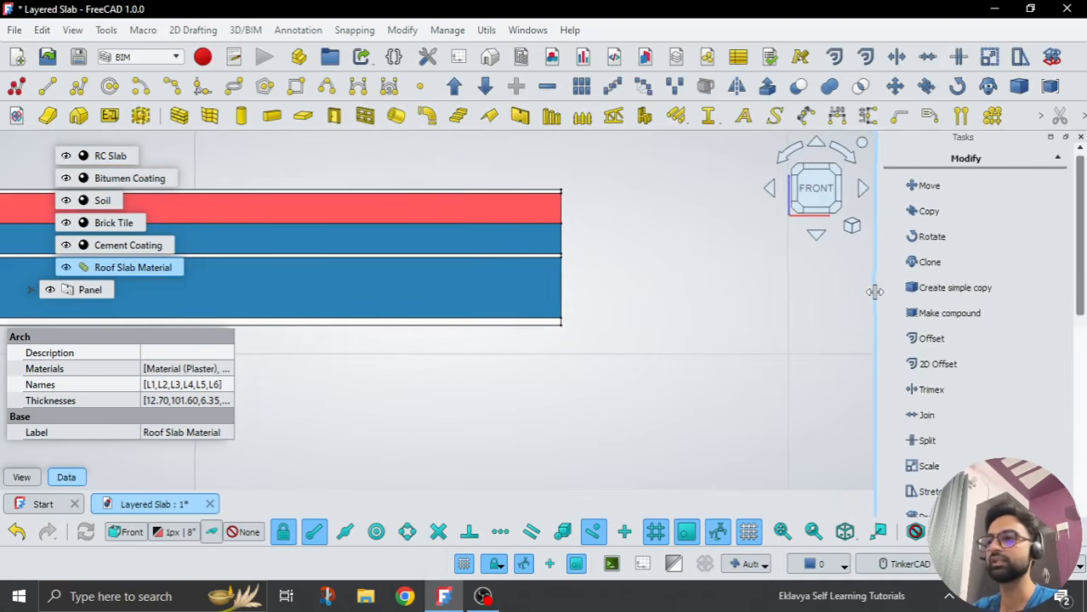
Step: Examine the layered roof panel over the whole building from the front and from above
{"action": "left_click", "coordinate": [735, 304]}
{"action": "scroll", "coordinate": [733, 303], "scroll_direction": "down", "scroll_amount": 4}
{"action": "scroll", "coordinate": [733, 302], "scroll_direction": "down", "scroll_amount": 5}
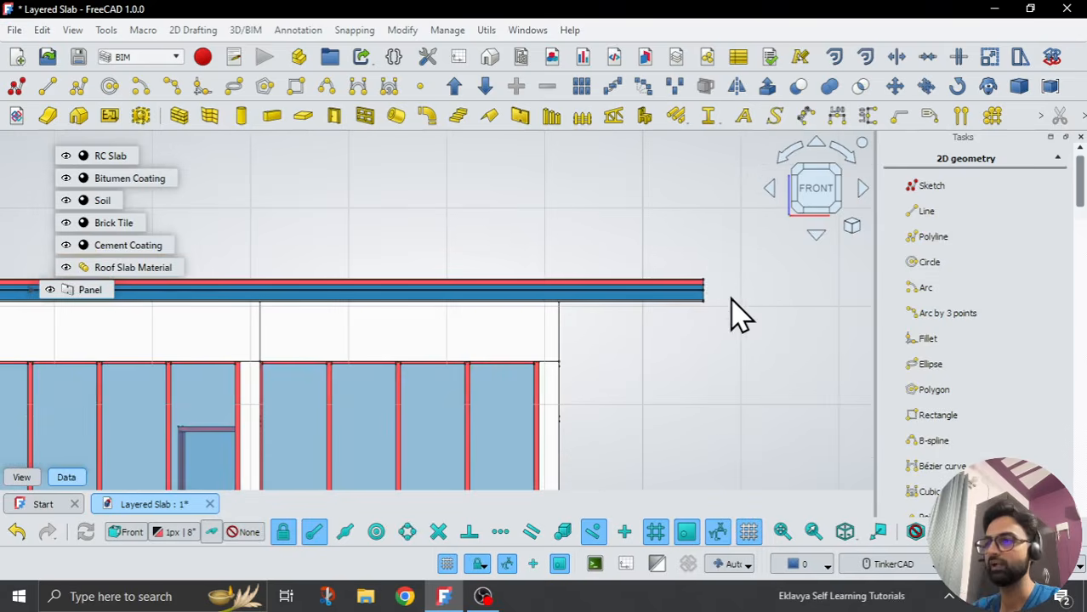
{"action": "scroll", "coordinate": [706, 258], "scroll_direction": "down", "scroll_amount": 4}
{"action": "right_click_drag", "start_coordinate": [705, 205], "coordinate": [679, 241]}
{"action": "scroll", "coordinate": [680, 255], "scroll_direction": "down", "scroll_amount": 3}
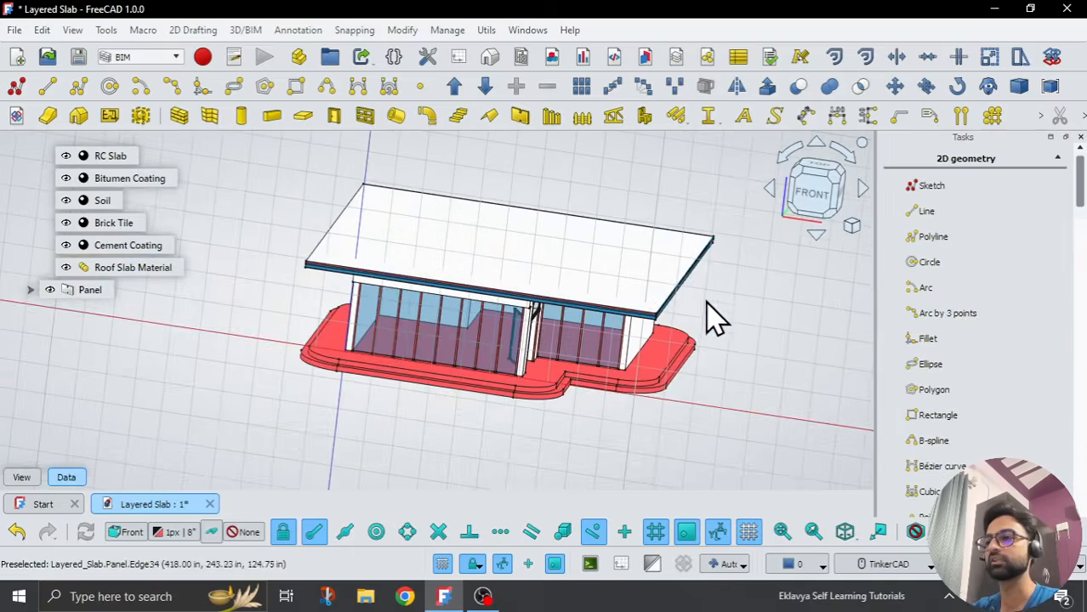
{"action": "mouse_move", "coordinate": [401, 408]}
{"action": "right_mouse_down"}
{"action": "mouse_move", "coordinate": [418, 357]}
{"action": "mouse_move", "coordinate": [397, 423]}
{"action": "right_mouse_up"}
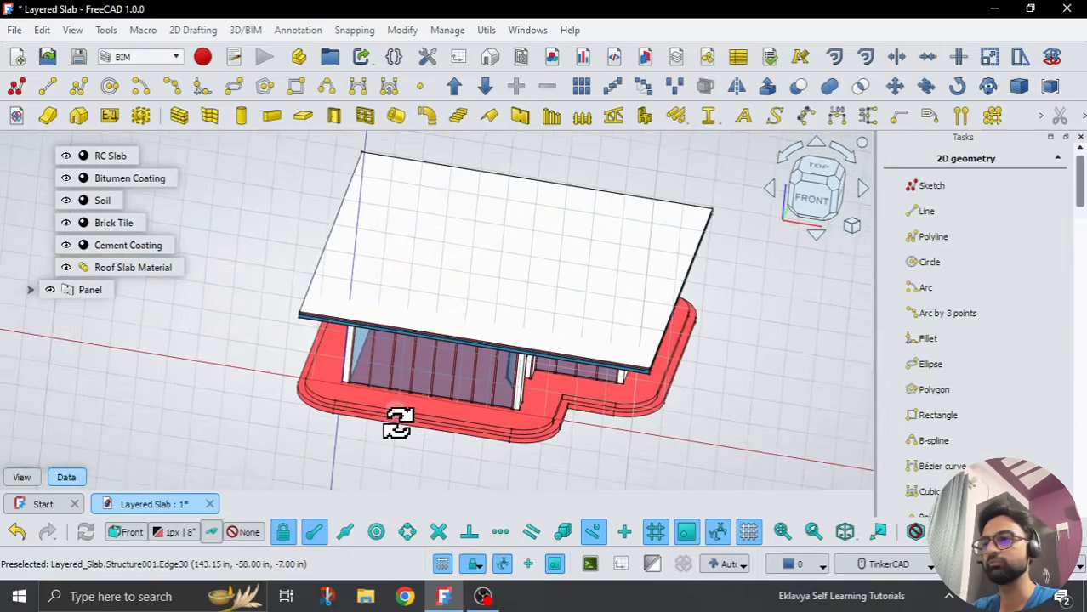
Step: Edit Sketch008 under the roof panel and draw a rectangle about 5' 8" by 4' 11" inside the outline's upper-left corner
{"action": "left_click", "coordinate": [30, 290]}
{"action": "left_click", "coordinate": [94, 294]}
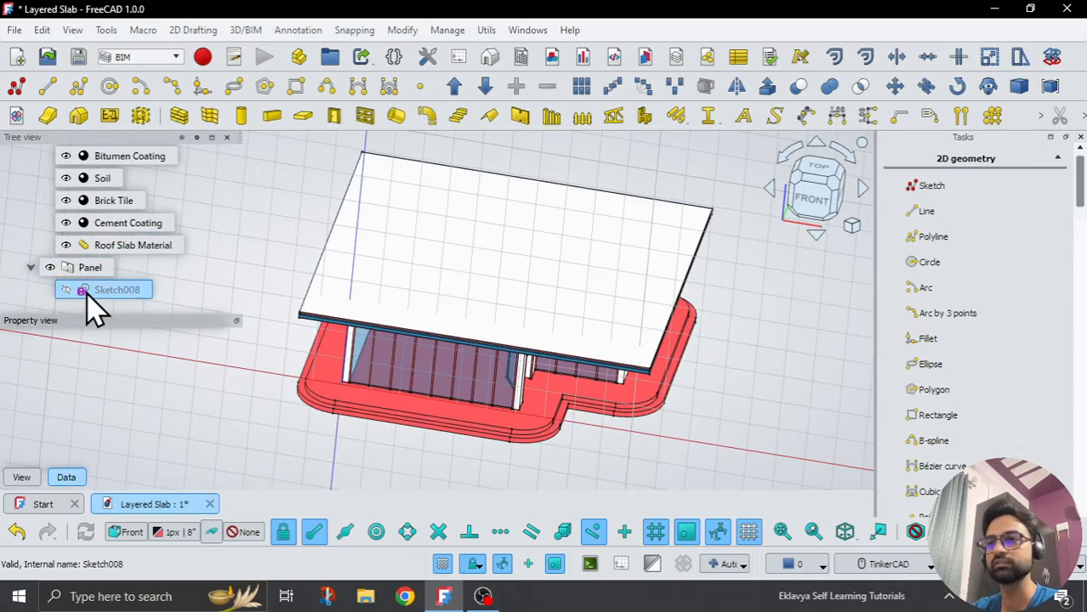
{"action": "double_click", "coordinate": [88, 295]}
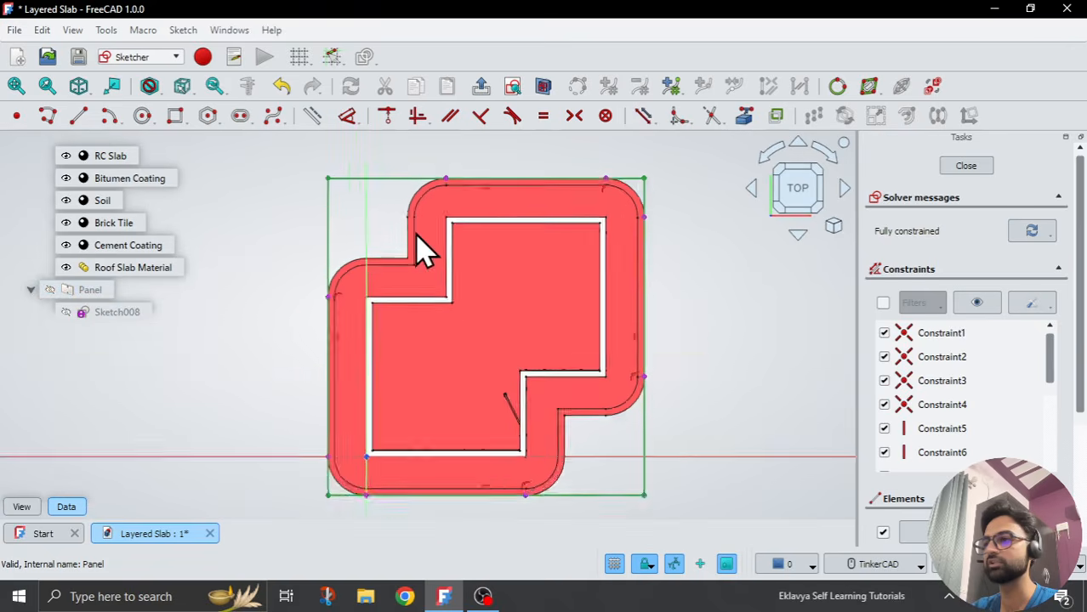
{"action": "scroll", "coordinate": [388, 255], "scroll_direction": "up", "scroll_amount": 2}
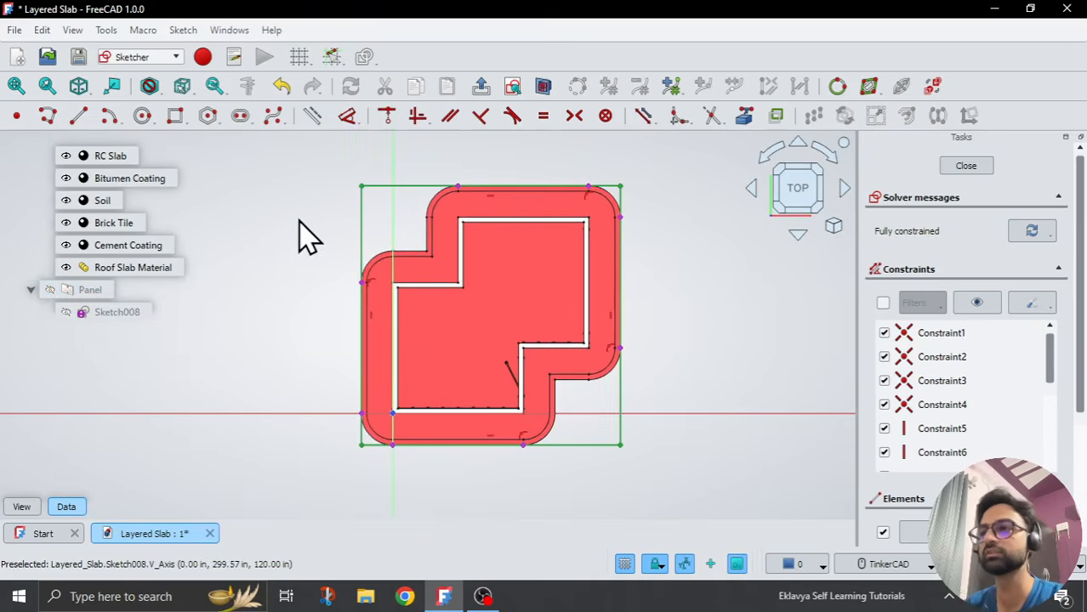
{"action": "left_click", "coordinate": [174, 116]}
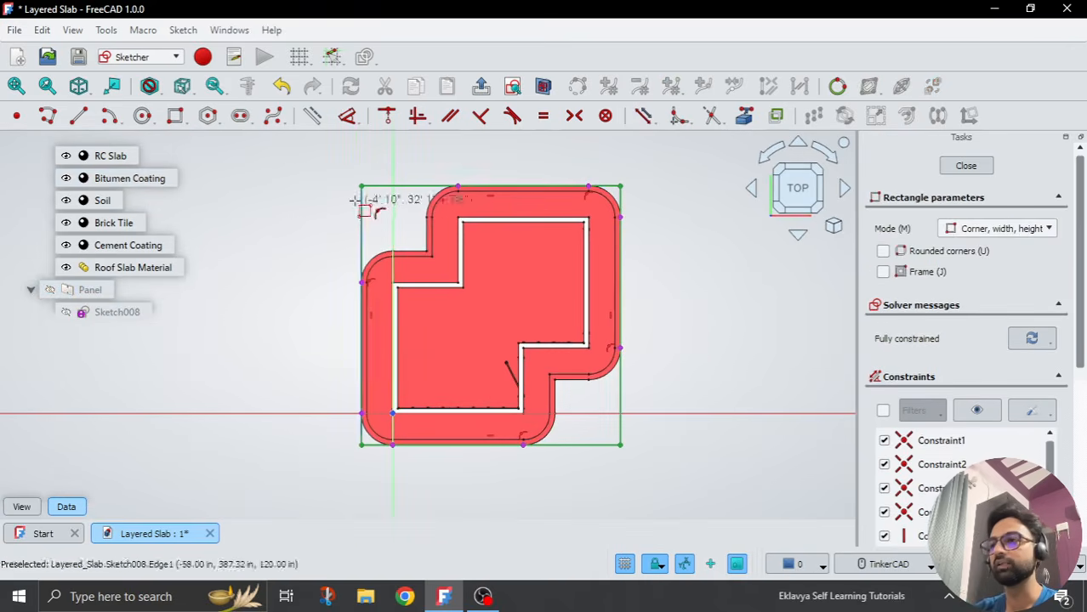
{"action": "scroll", "coordinate": [354, 200], "scroll_direction": "up", "scroll_amount": 4}
{"action": "left_click", "coordinate": [405, 214]}
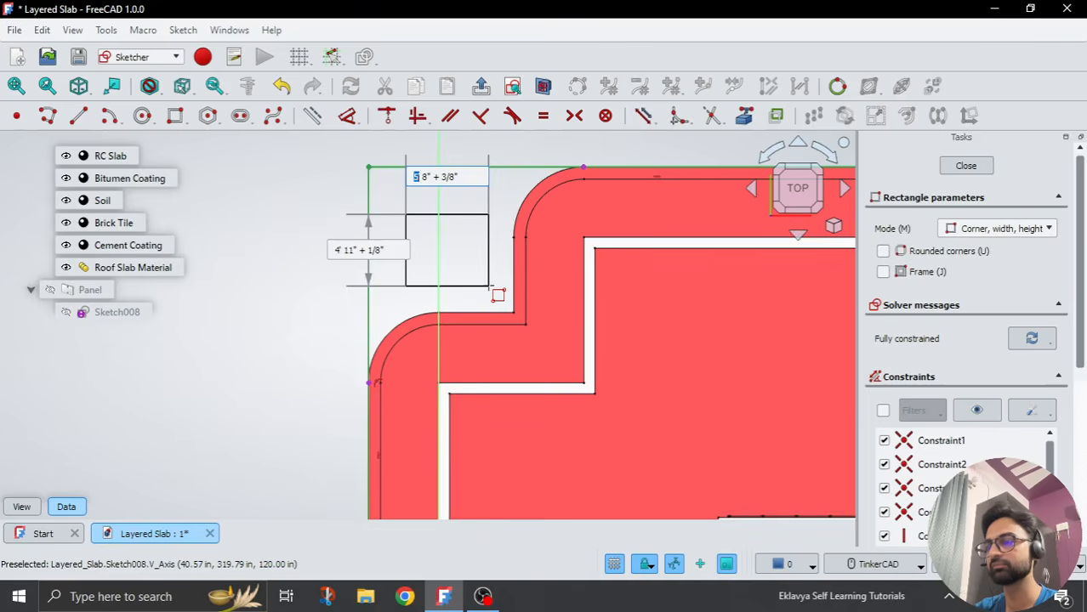
{"action": "left_click", "coordinate": [489, 286]}
Step: Draw a second rectangle about 5' 7" by 5' 6" inside the roof outline's lower-right corner and leave the sketch
{"action": "scroll", "coordinate": [347, 171], "scroll_direction": "down", "scroll_amount": 5}
{"action": "scroll", "coordinate": [496, 302], "scroll_direction": "up", "scroll_amount": 5}
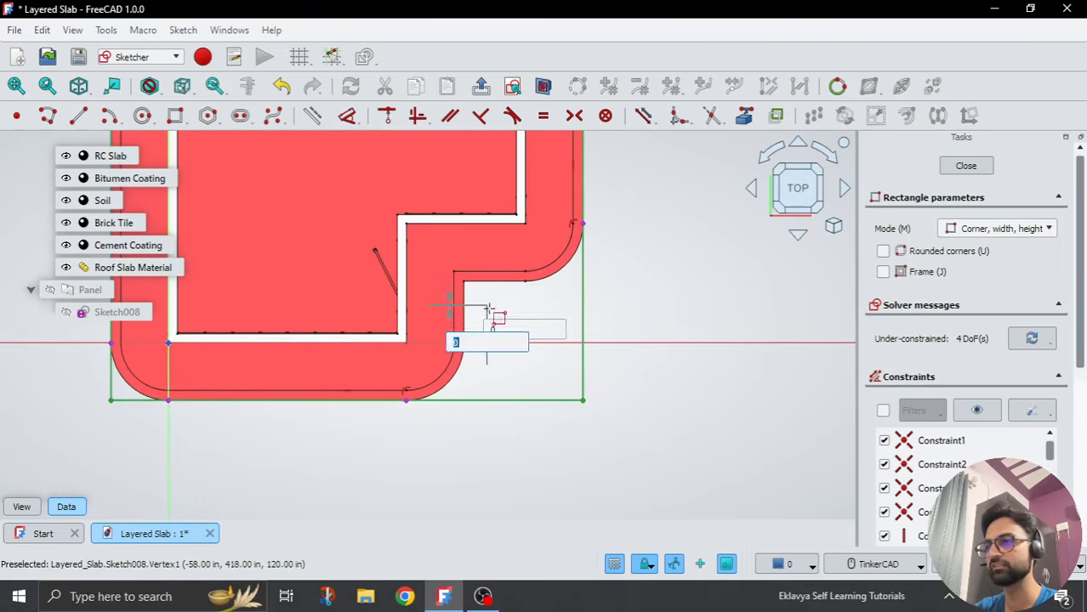
{"action": "left_click", "coordinate": [488, 307]}
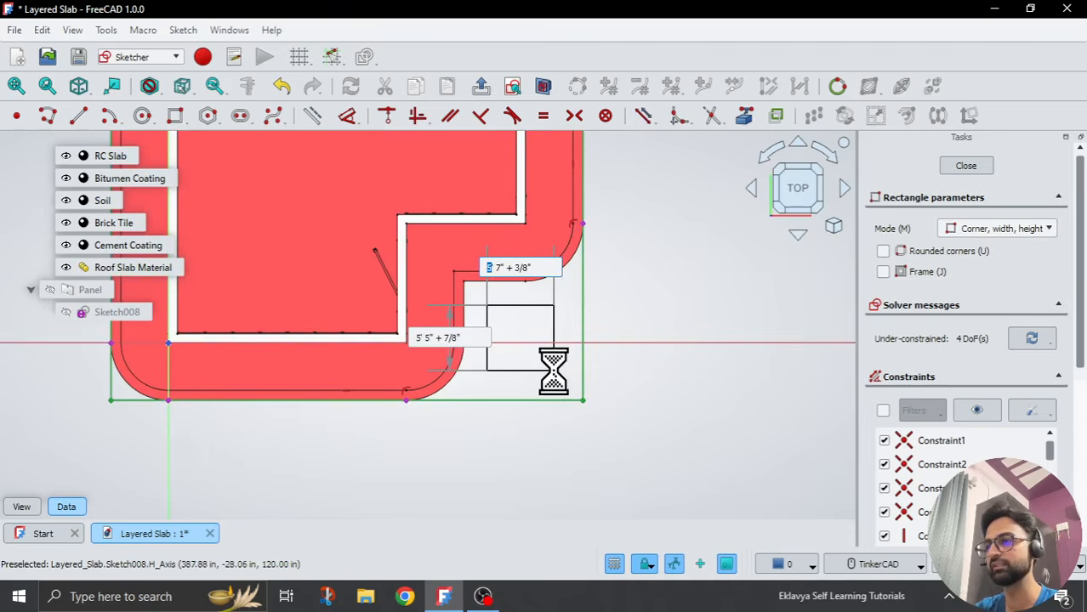
{"action": "left_click", "coordinate": [480, 85]}
Step: Hide the grid and inspect the material layers around the two rectangular openings in the roof panel
{"action": "scroll", "coordinate": [618, 352], "scroll_direction": "up", "scroll_amount": 5}
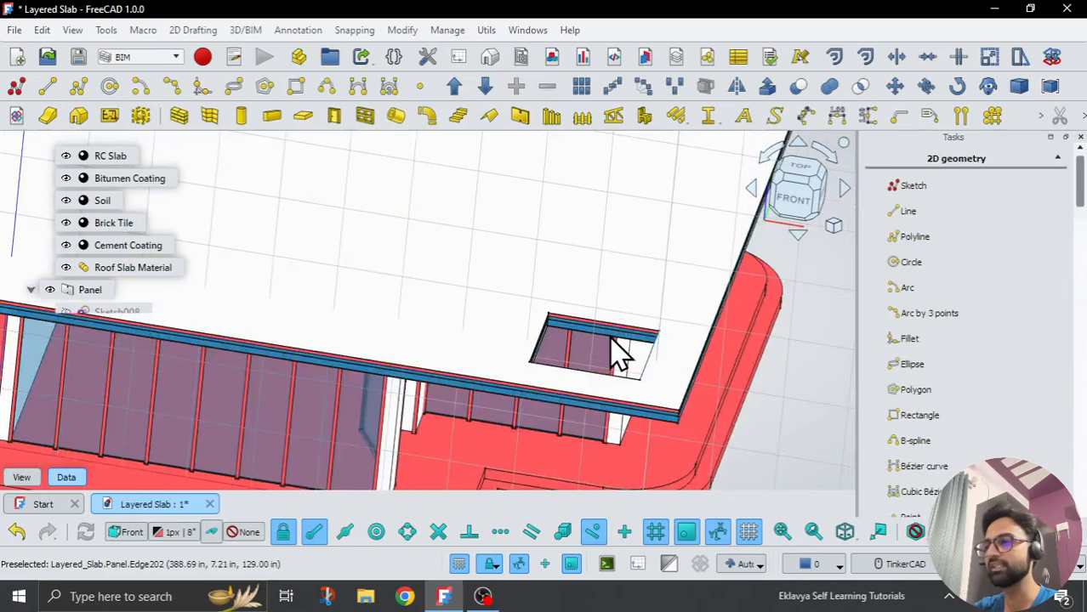
{"action": "left_click", "coordinate": [750, 531]}
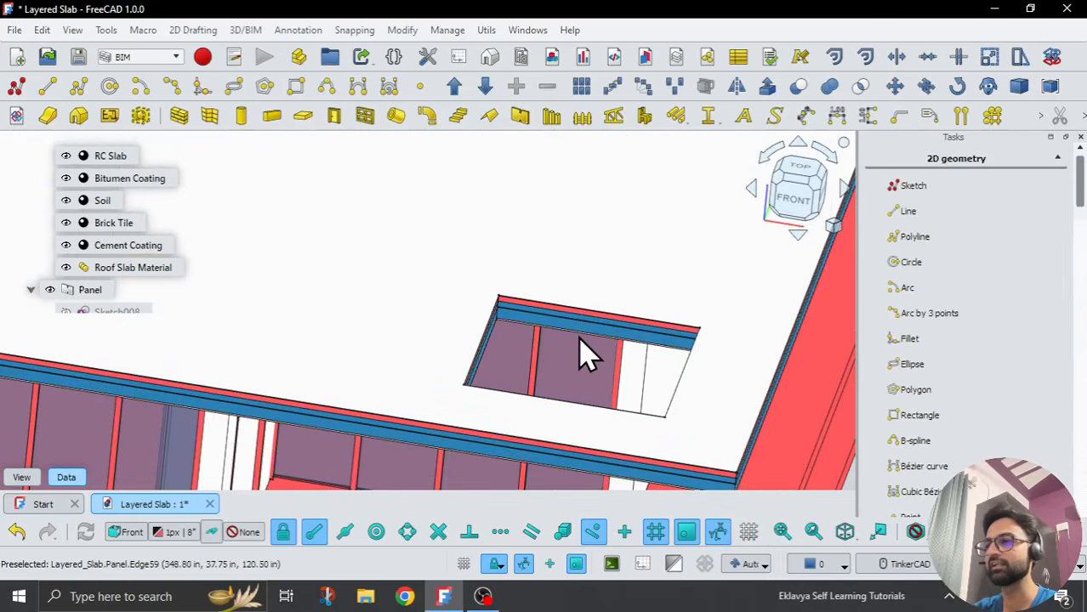
{"action": "scroll", "coordinate": [580, 336], "scroll_direction": "up", "scroll_amount": 4}
{"action": "right_click_drag", "start_coordinate": [542, 293], "coordinate": [514, 271]}
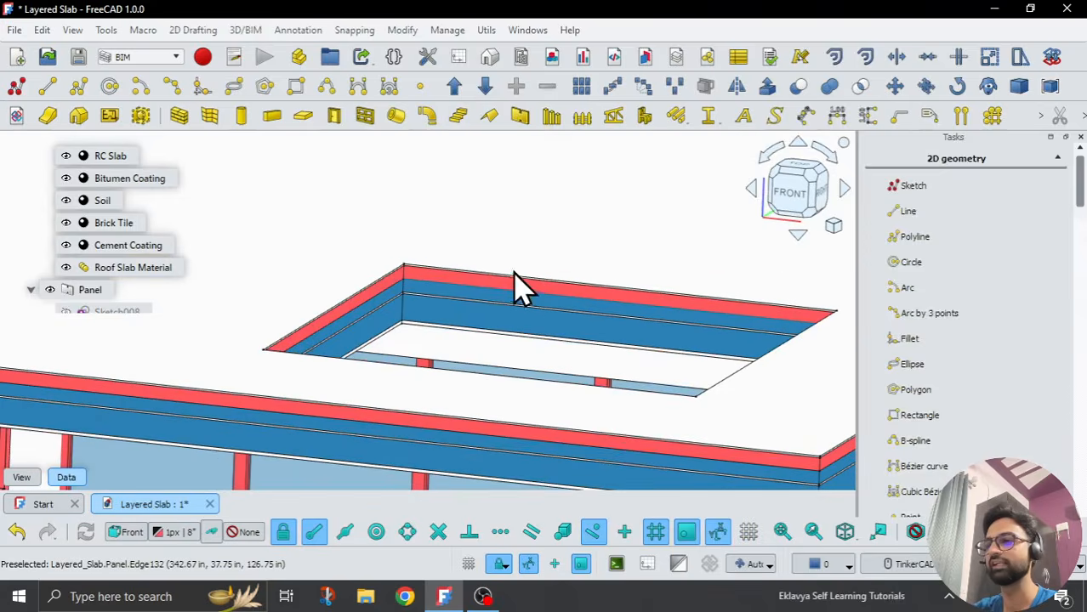
{"action": "scroll", "coordinate": [516, 266], "scroll_direction": "down", "scroll_amount": 7}
{"action": "scroll", "coordinate": [581, 321], "scroll_direction": "down", "scroll_amount": 5}
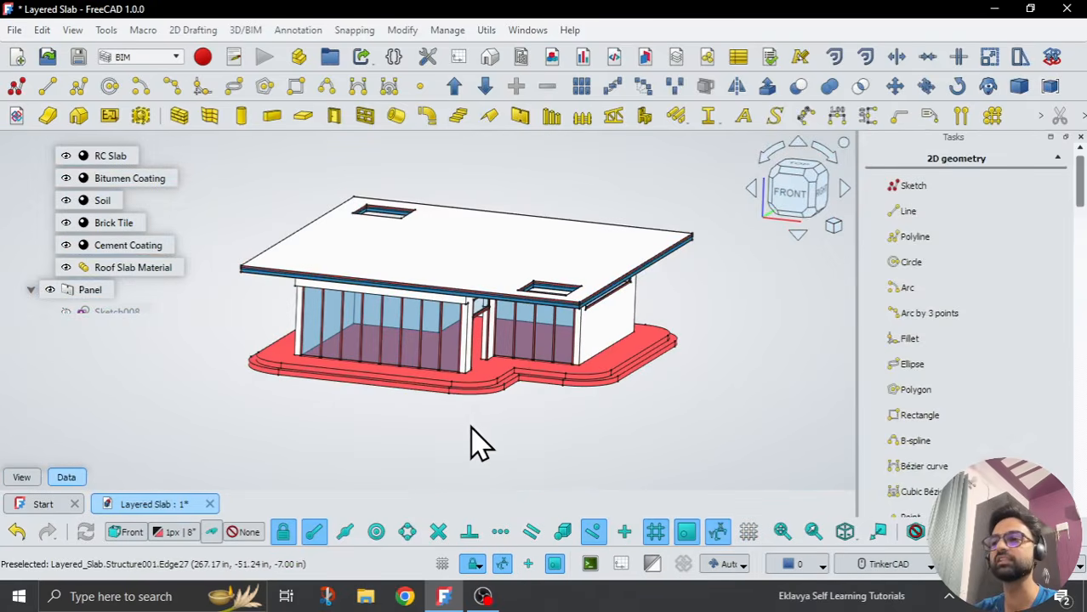
{"action": "right_click_drag", "start_coordinate": [474, 438], "coordinate": [561, 477]}
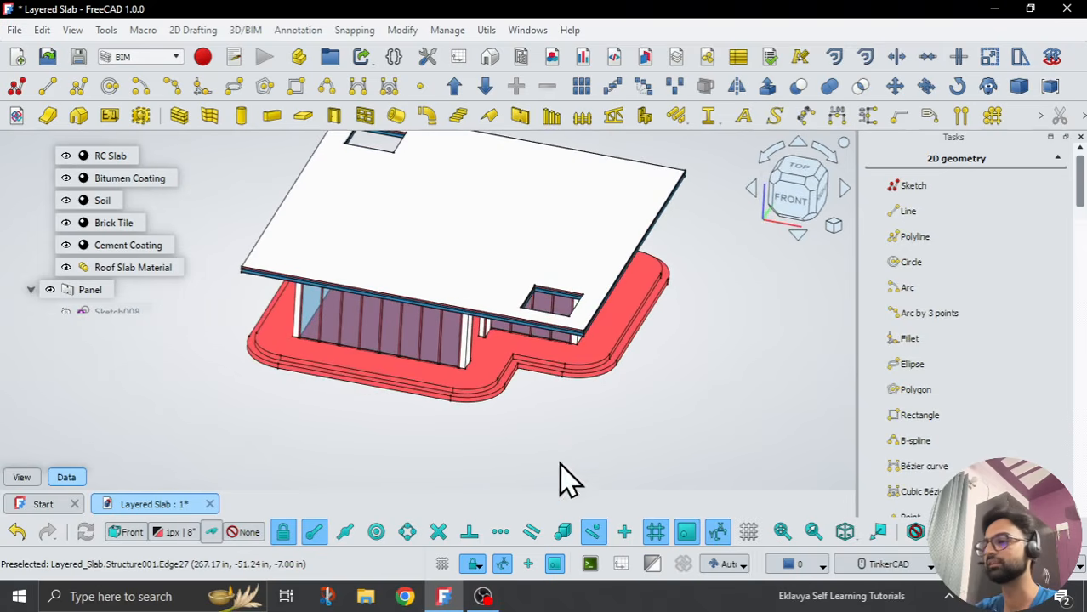
Step: Examine the material layers at the roof panel's front-left corner in perspective view and return to orthographic view
{"action": "left_click", "coordinate": [833, 225]}
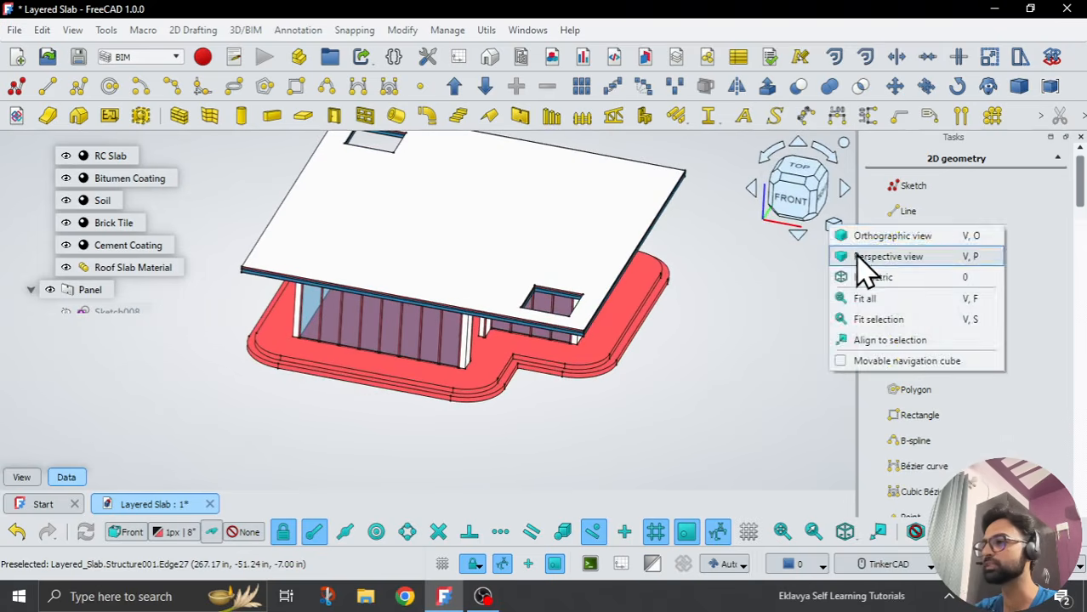
{"action": "left_click", "coordinate": [857, 253]}
{"action": "right_click_drag", "start_coordinate": [541, 425], "coordinate": [510, 442]}
{"action": "right_click_drag", "start_coordinate": [697, 293], "coordinate": [714, 340]}
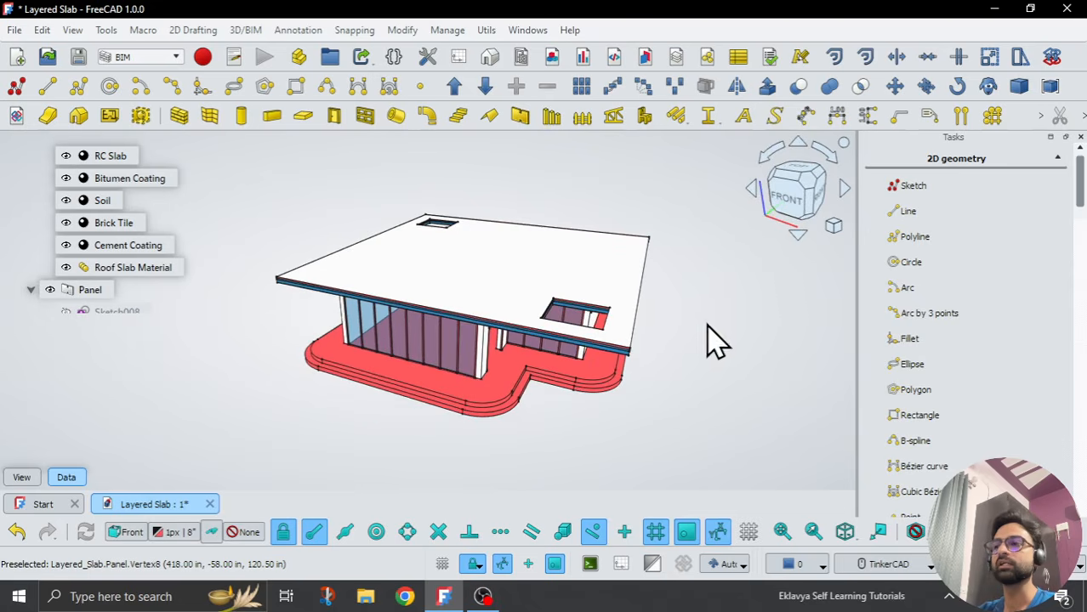
{"action": "scroll", "coordinate": [277, 300], "scroll_direction": "up", "scroll_amount": 6}
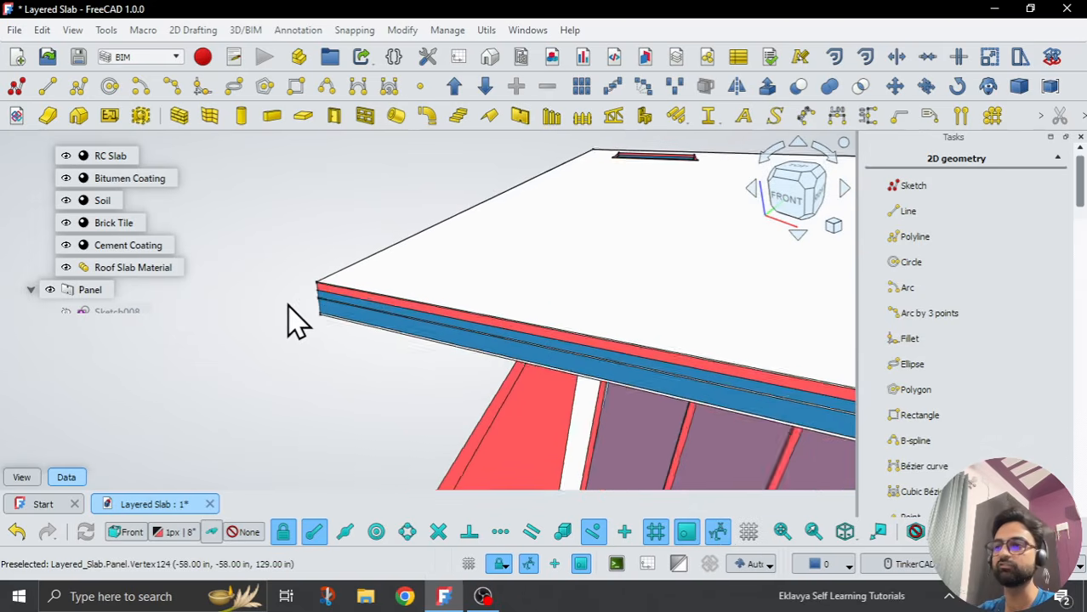
{"action": "right_click_drag", "start_coordinate": [312, 323], "coordinate": [320, 299]}
{"action": "scroll", "coordinate": [313, 364], "scroll_direction": "up", "scroll_amount": 2}
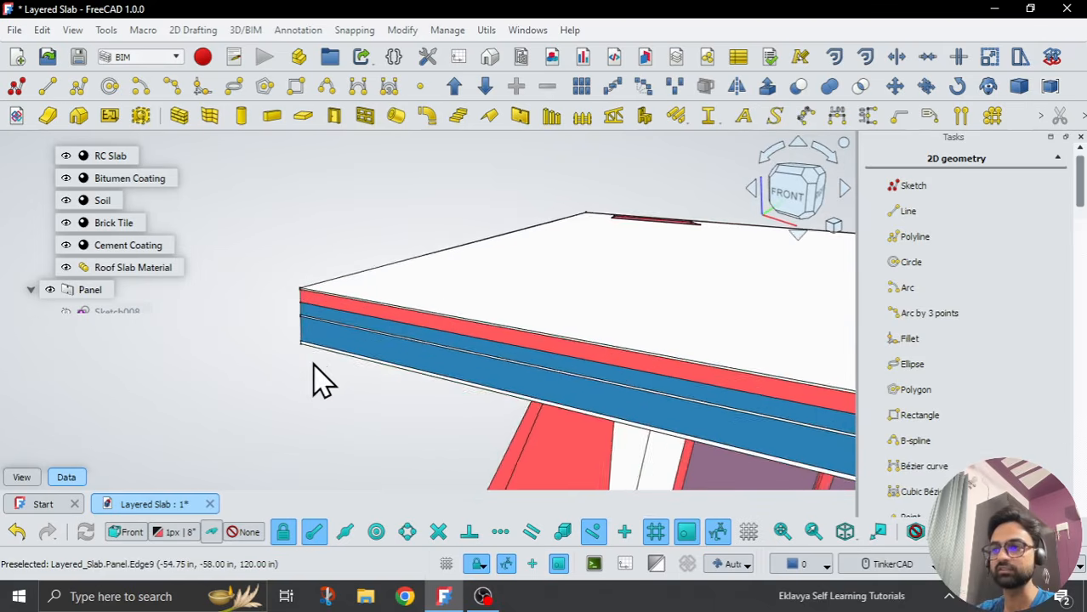
{"action": "scroll", "coordinate": [311, 264], "scroll_direction": "down", "scroll_amount": 5}
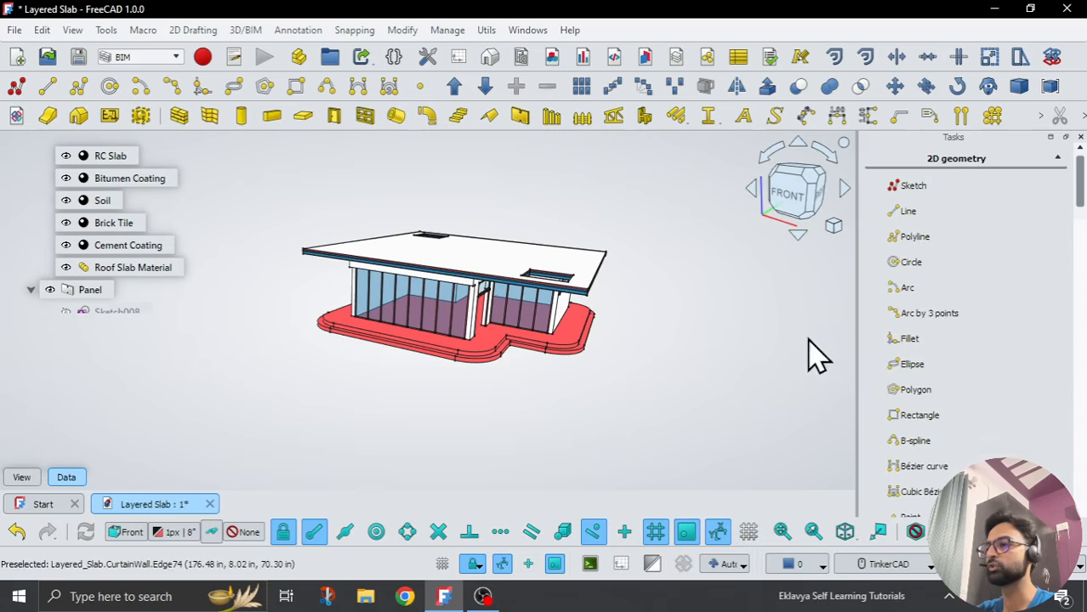
{"action": "left_click", "coordinate": [833, 226]}
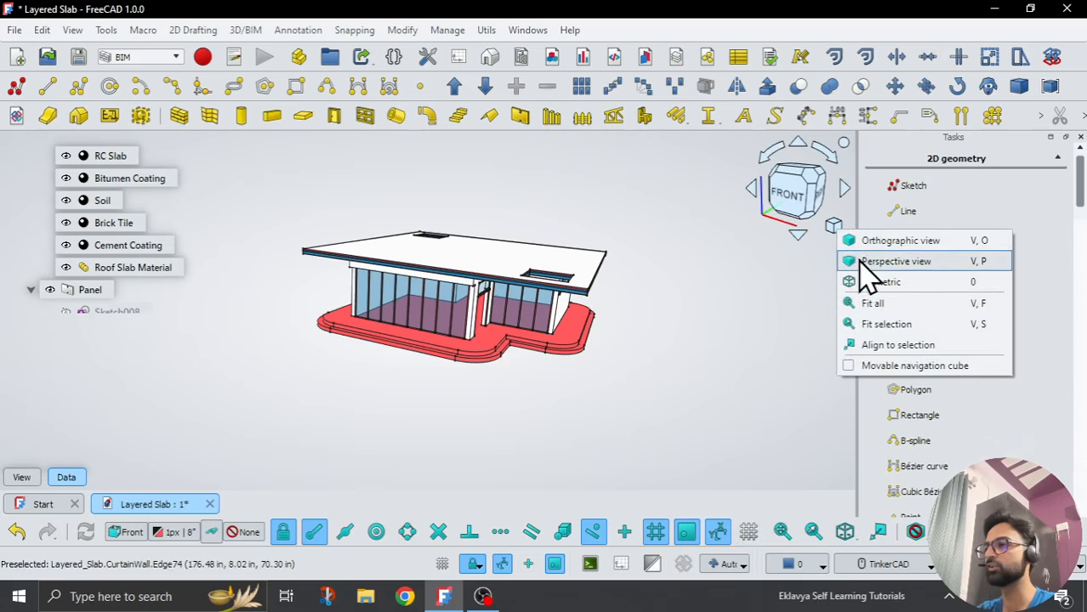
{"action": "left_click", "coordinate": [892, 262]}
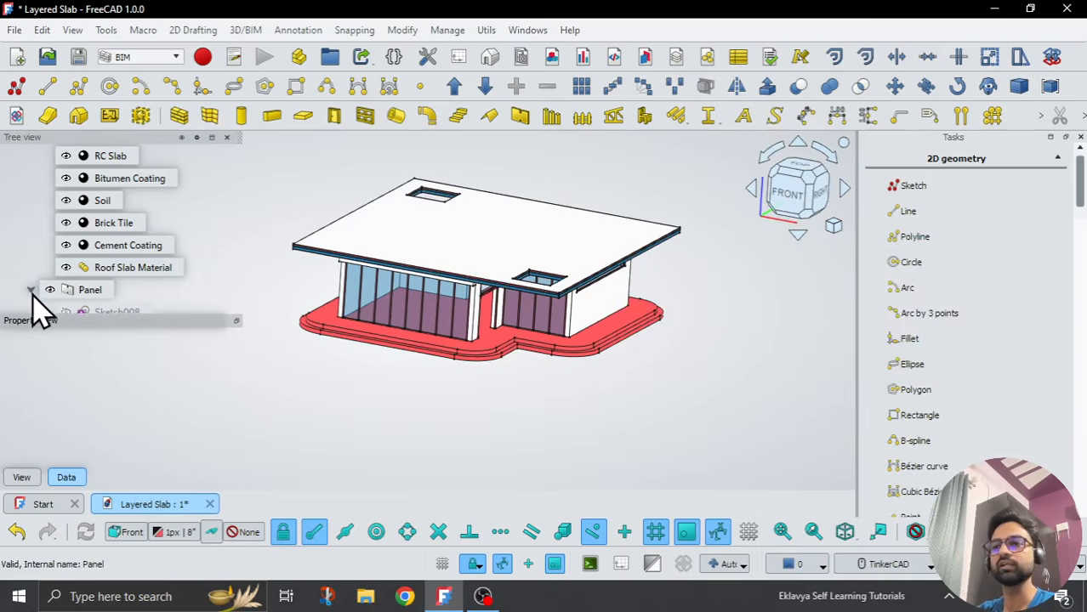
Step: Collapse the Materials group in the model tree
{"action": "scroll", "coordinate": [51, 285], "scroll_direction": "up", "scroll_amount": 2}
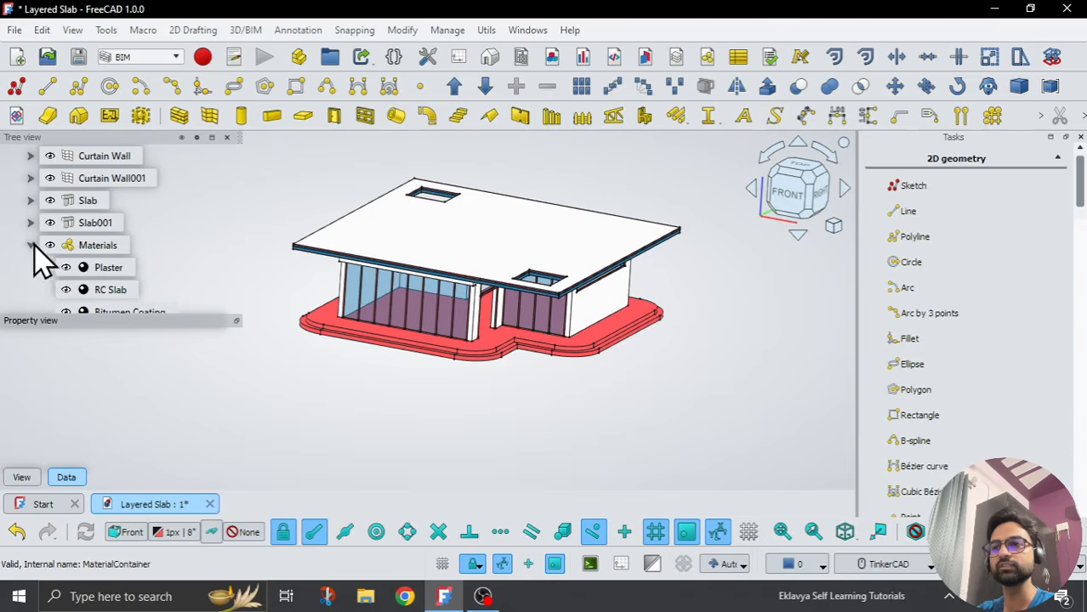
{"action": "left_click", "coordinate": [32, 246]}
{"action": "scroll", "coordinate": [61, 267], "scroll_direction": "up", "scroll_amount": 1}
{"action": "scroll", "coordinate": [642, 400], "scroll_direction": "down", "scroll_amount": 1}
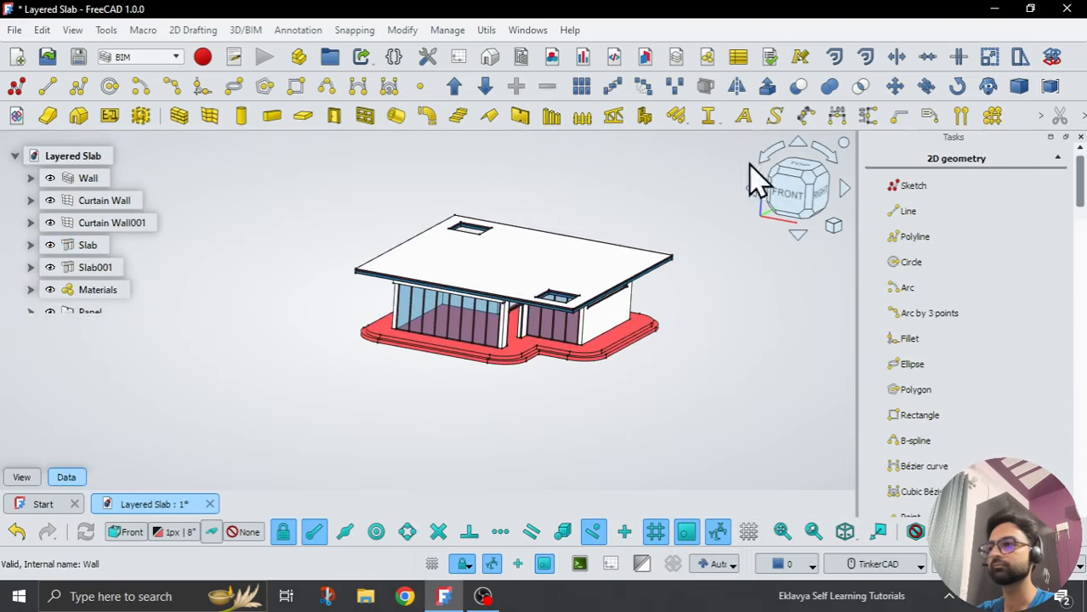
Step: Look at the model from above, set the working plane to Top and show the grid
{"action": "left_click", "coordinate": [799, 167]}
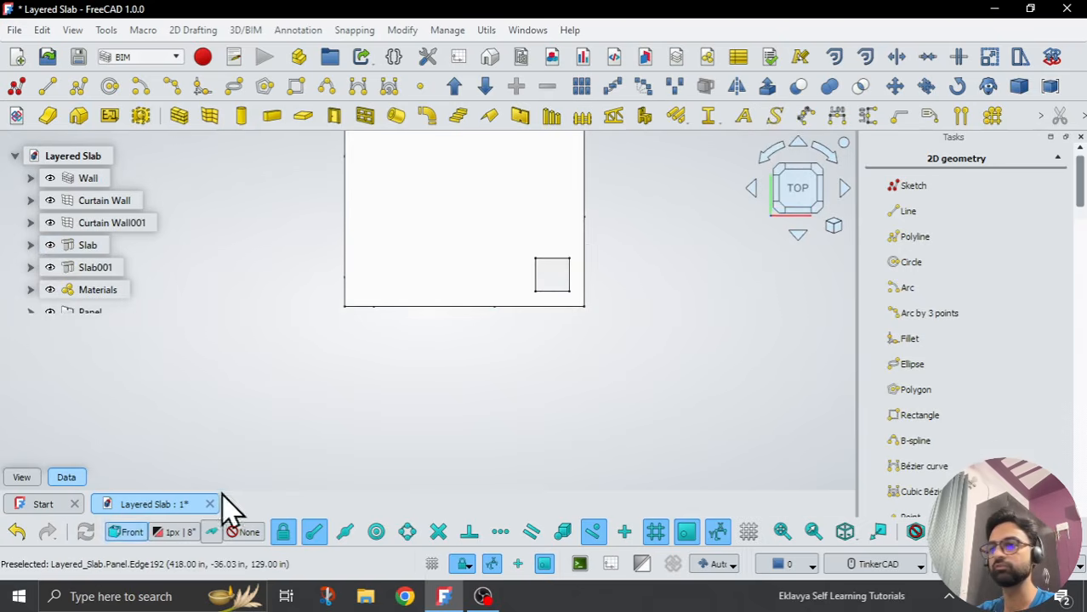
{"action": "left_click", "coordinate": [949, 281]}
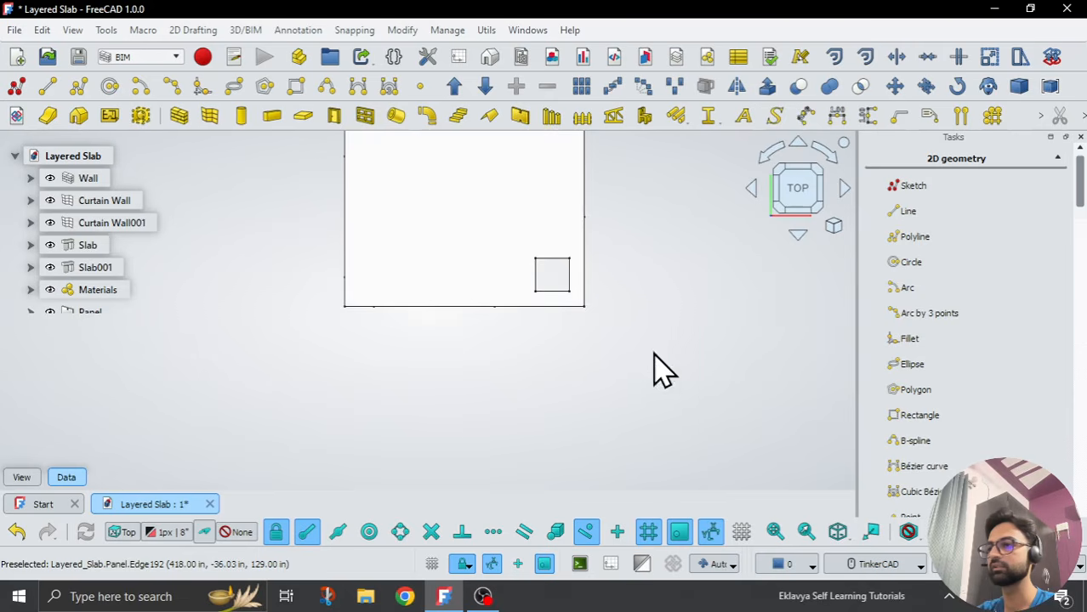
{"action": "left_click", "coordinate": [741, 533]}
{"action": "scroll", "coordinate": [705, 327], "scroll_direction": "up", "scroll_amount": 2}
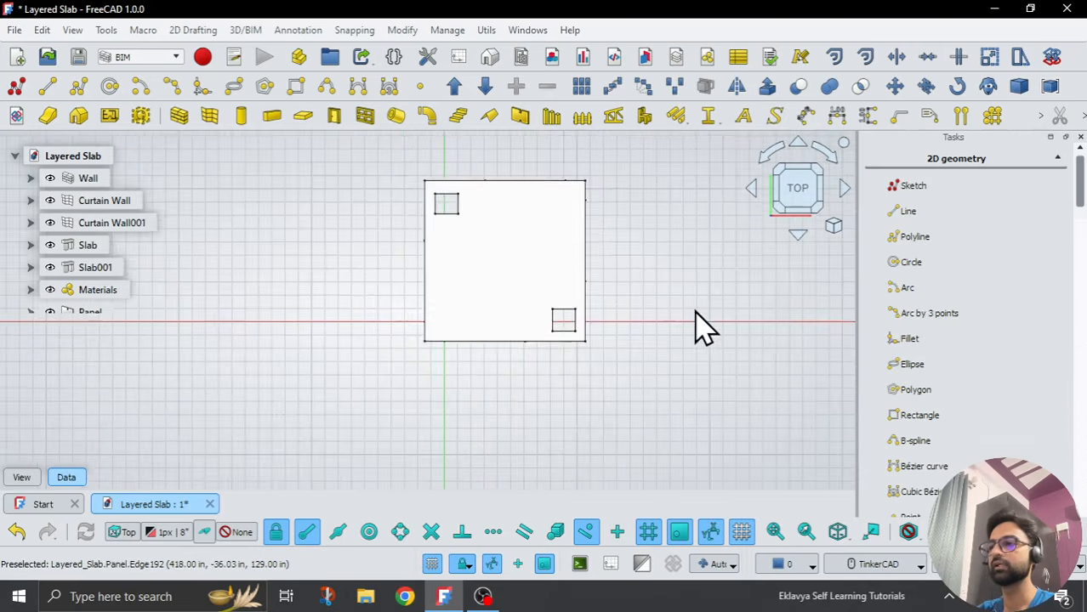
{"action": "scroll", "coordinate": [620, 293], "scroll_direction": "up", "scroll_amount": 1}
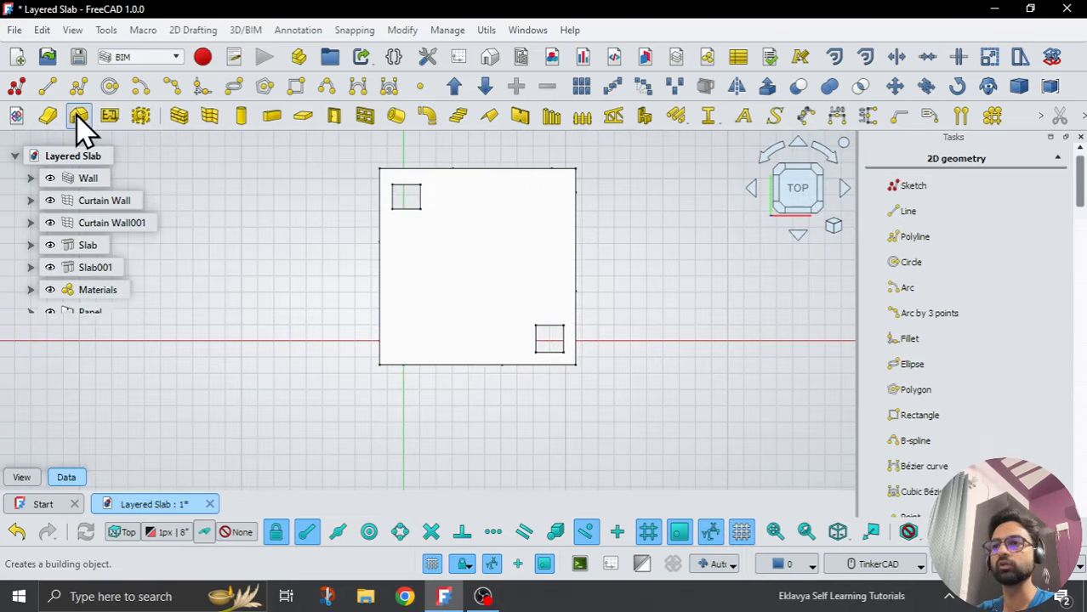
Step: Create a Building object and move the wall, both curtain walls, both slabs and the roof panel into it
{"action": "left_click", "coordinate": [85, 178]}
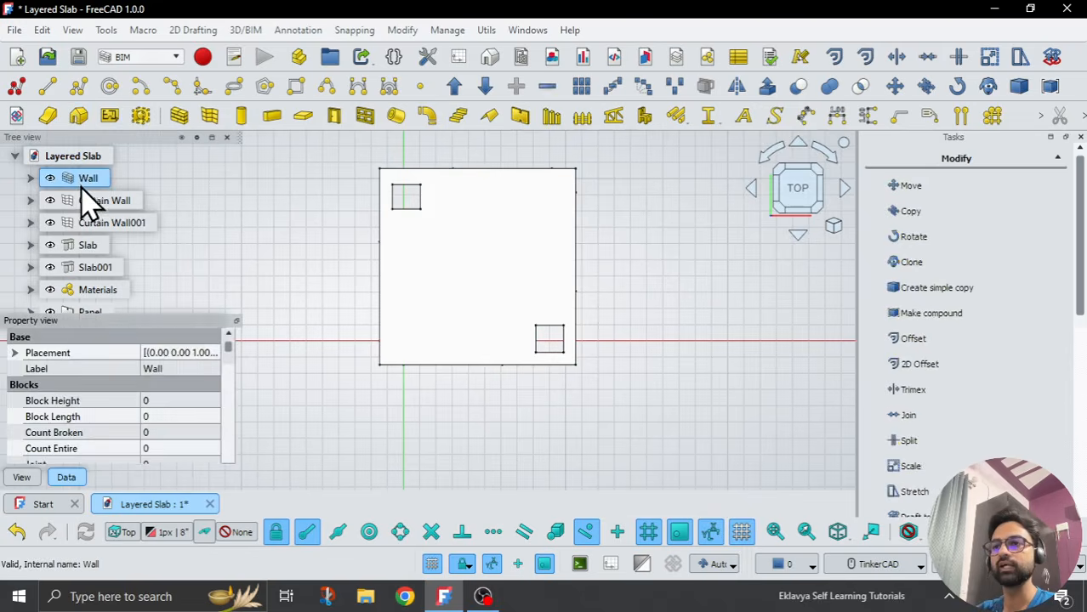
{"action": "left_click", "coordinate": [88, 268], "text": "shift"}
{"action": "scroll", "coordinate": [85, 247], "scroll_direction": "down", "scroll_amount": 1}
{"action": "left_click", "coordinate": [89, 269], "text": "shift"}
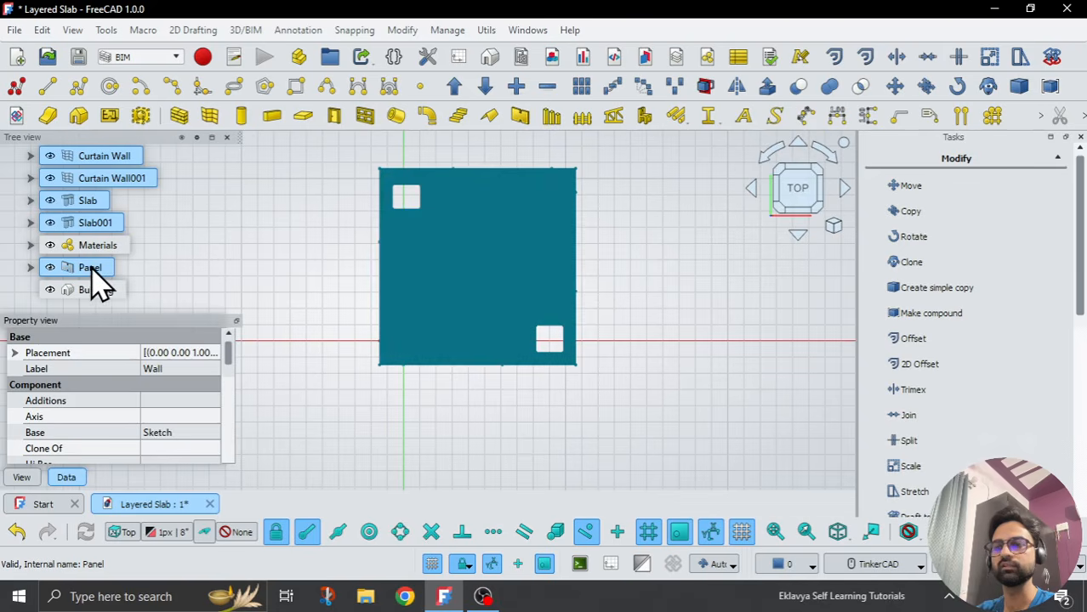
{"action": "left_click_drag", "start_coordinate": [94, 274], "coordinate": [92, 287]}
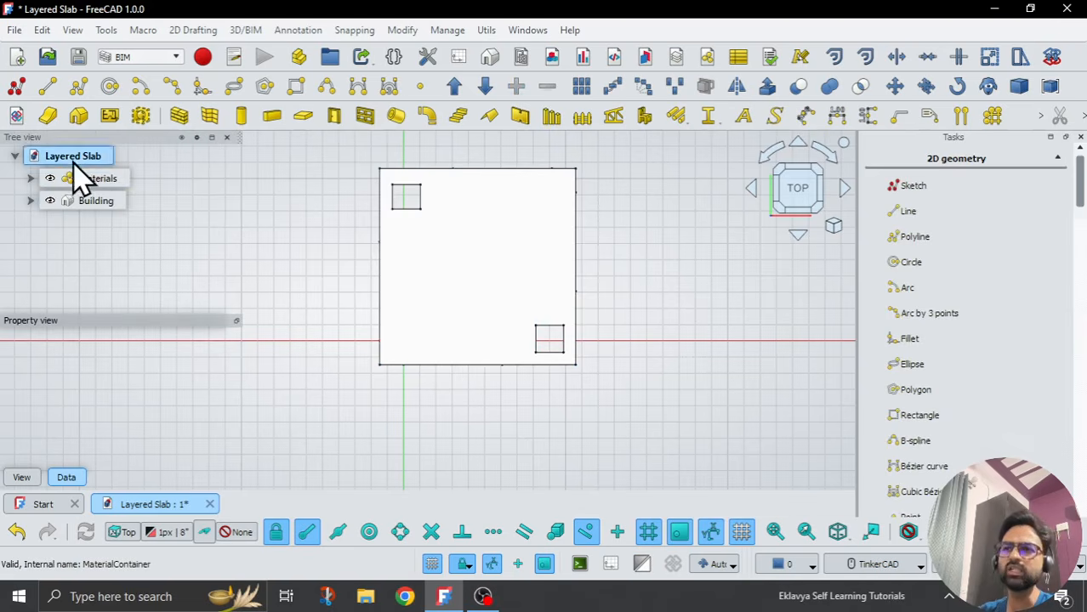
{"action": "right_click_drag", "start_coordinate": [395, 406], "coordinate": [405, 318]}
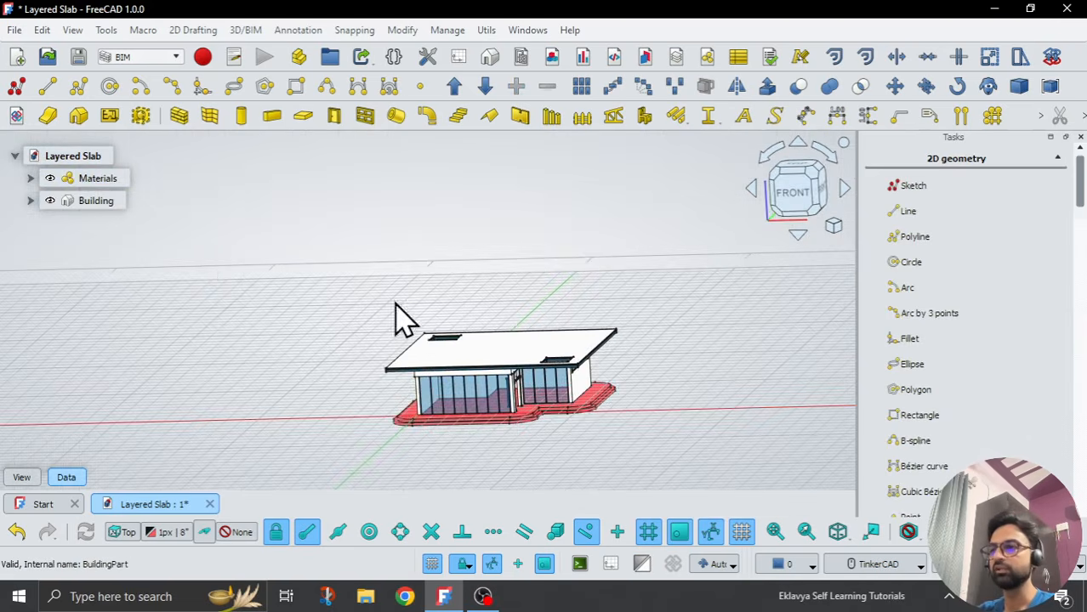
{"action": "left_click", "coordinate": [82, 200]}
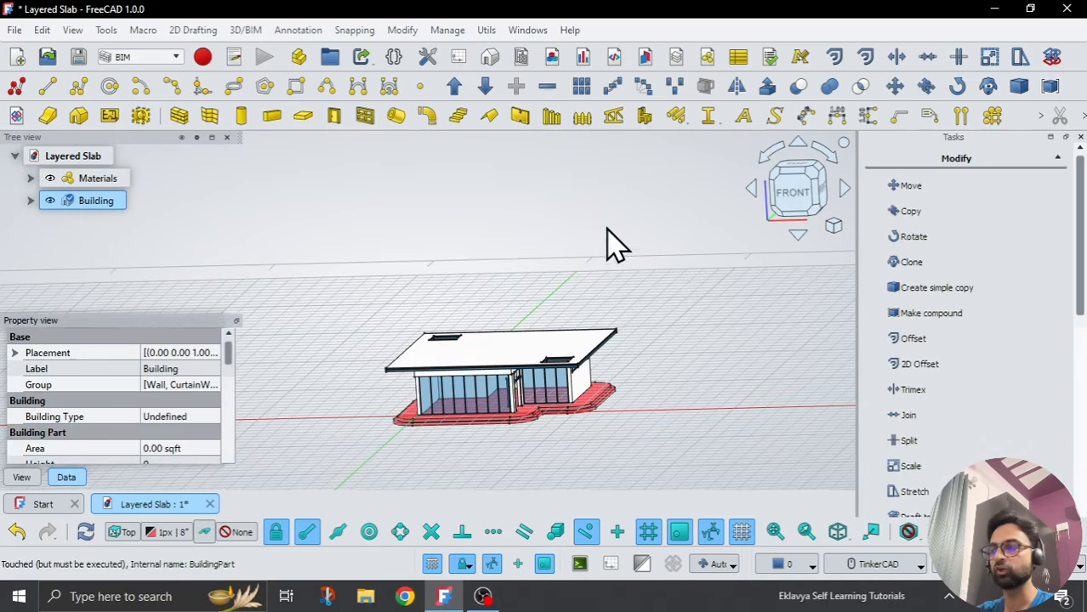
Step: Set the working plane to Front and show the building in front view
{"action": "right_click_drag", "start_coordinate": [595, 255], "coordinate": [584, 255]}
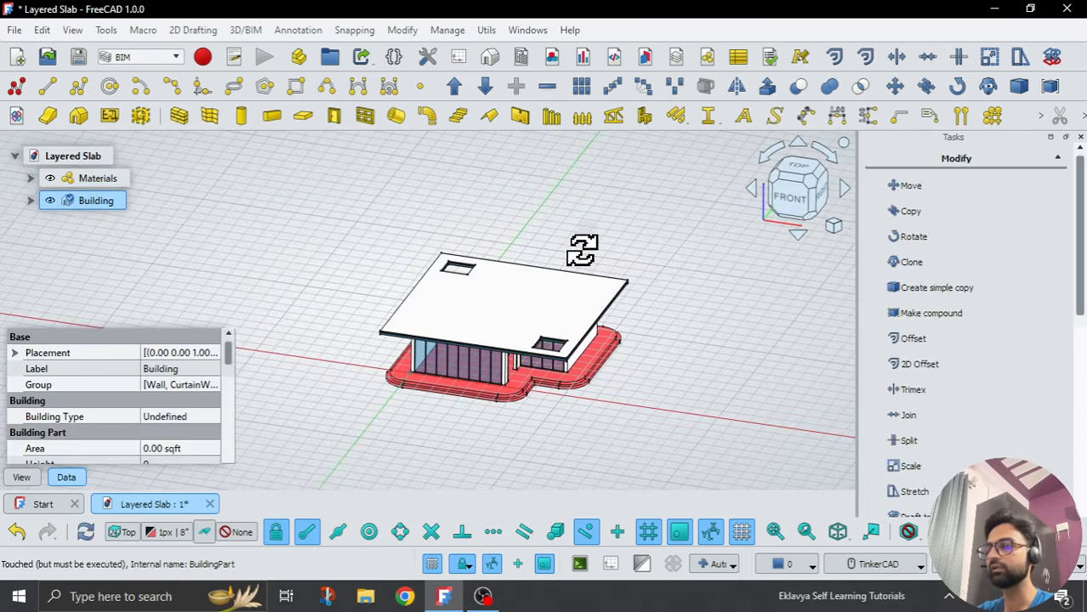
{"action": "right_click_drag", "start_coordinate": [479, 423], "coordinate": [466, 403]}
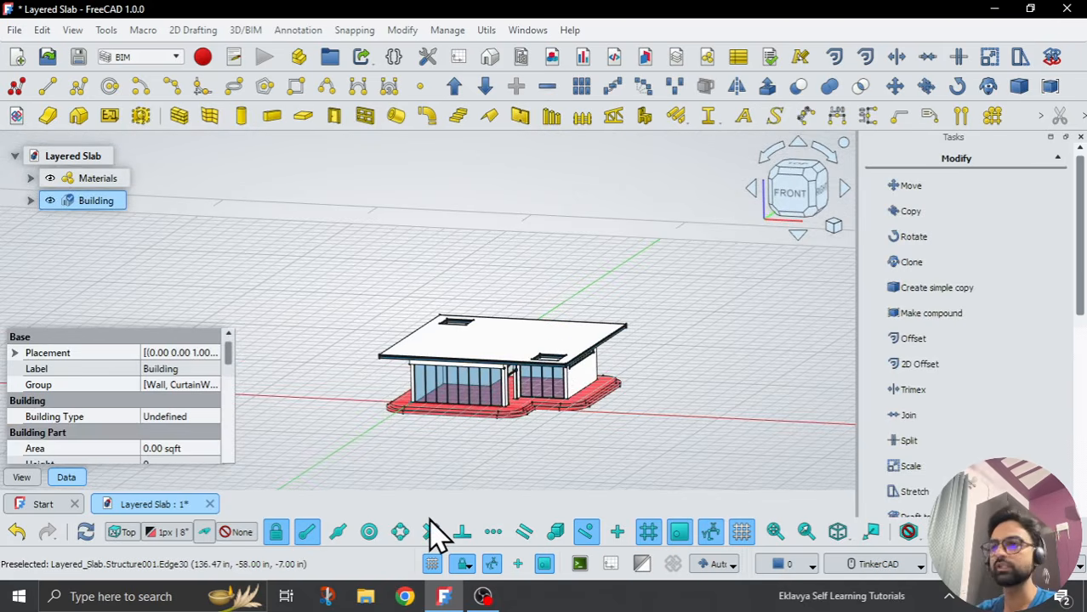
{"action": "left_click", "coordinate": [706, 383]}
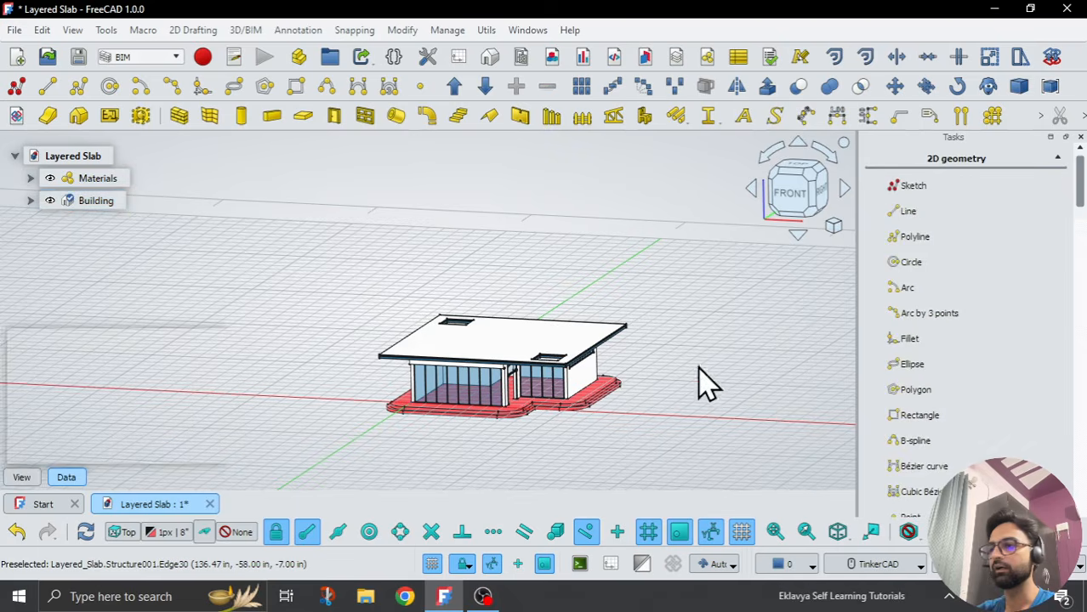
{"action": "left_click", "coordinate": [120, 541]}
{"action": "left_click", "coordinate": [961, 296]}
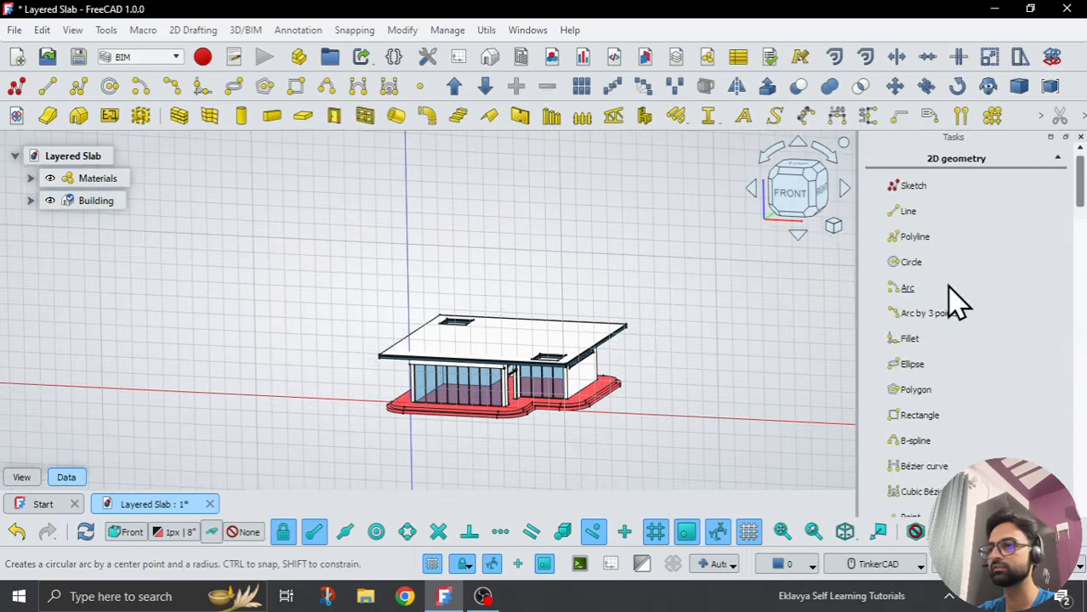
{"action": "left_click", "coordinate": [800, 211]}
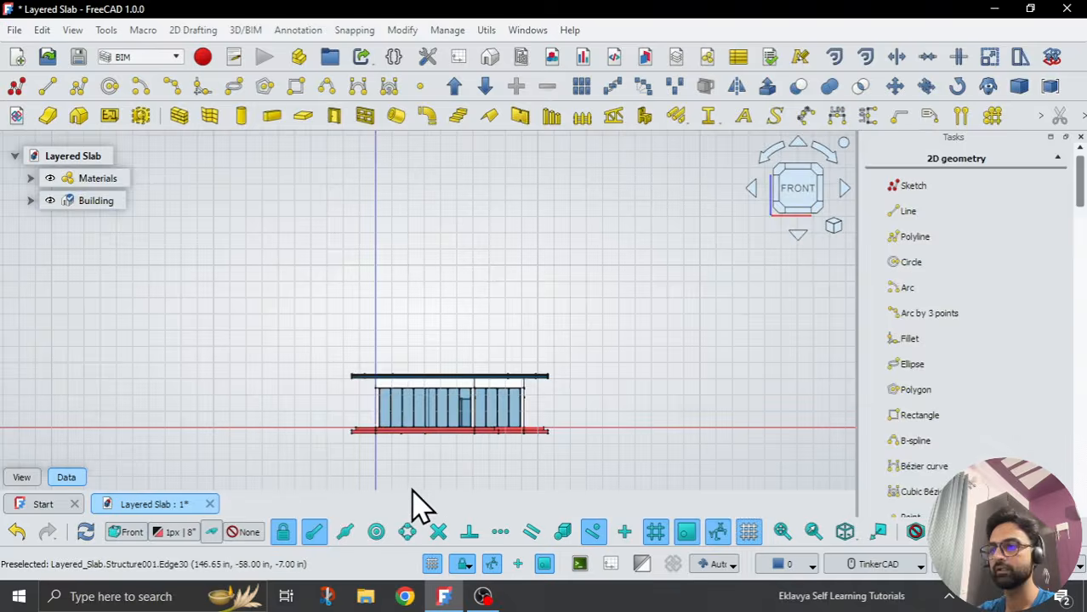
{"action": "scroll", "coordinate": [412, 491], "scroll_direction": "up", "scroll_amount": 1}
{"action": "left_click", "coordinate": [141, 508]}
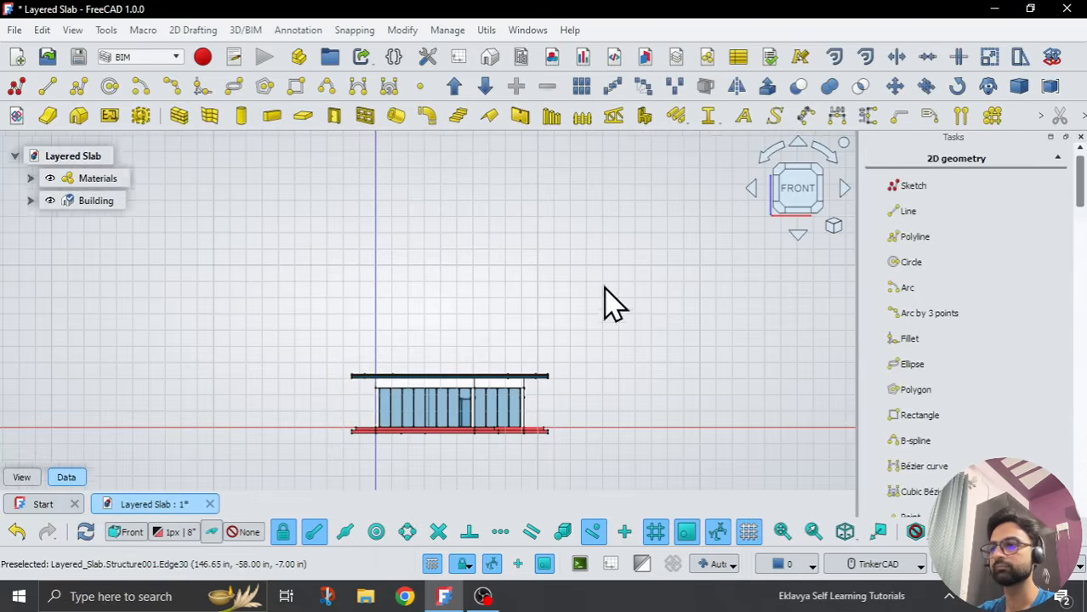
{"action": "scroll", "coordinate": [444, 424], "scroll_direction": "down", "scroll_amount": 2}
{"action": "scroll", "coordinate": [436, 460], "scroll_direction": "up", "scroll_amount": 5}
Step: Add a section plane for the Building object, check how it cuts the house and hide the grid
{"action": "left_click", "coordinate": [85, 201]}
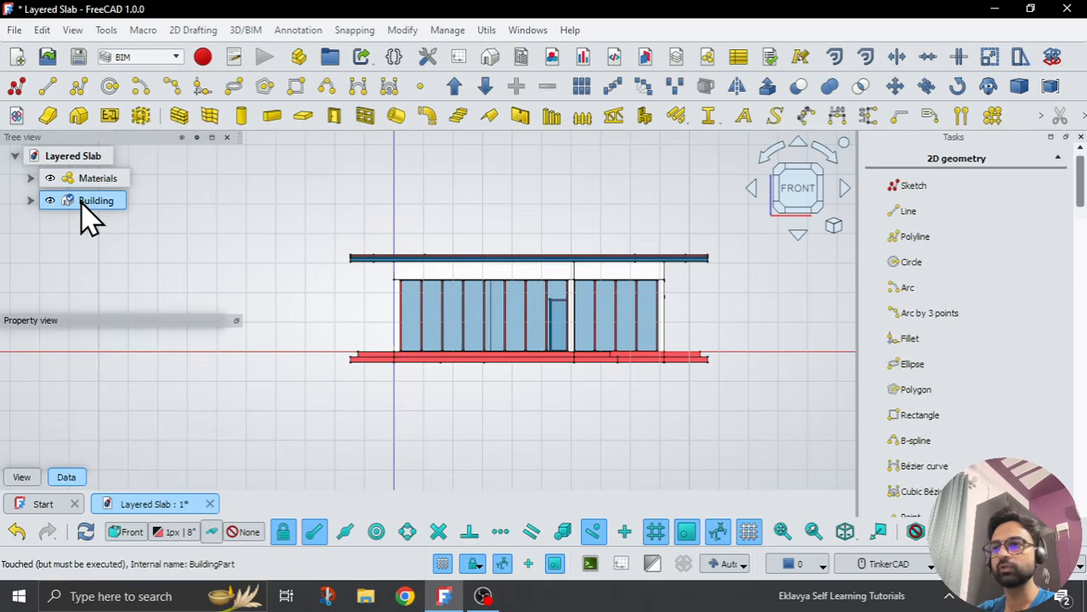
{"action": "left_click", "coordinate": [298, 32]}
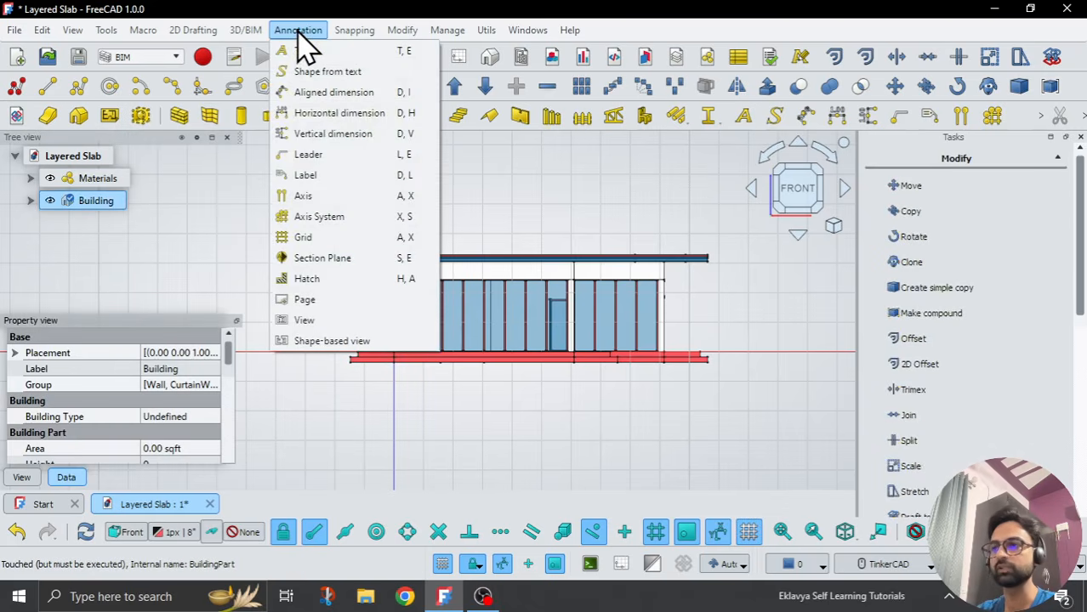
{"action": "left_click", "coordinate": [322, 258]}
{"action": "right_click_drag", "start_coordinate": [544, 259], "coordinate": [530, 376]}
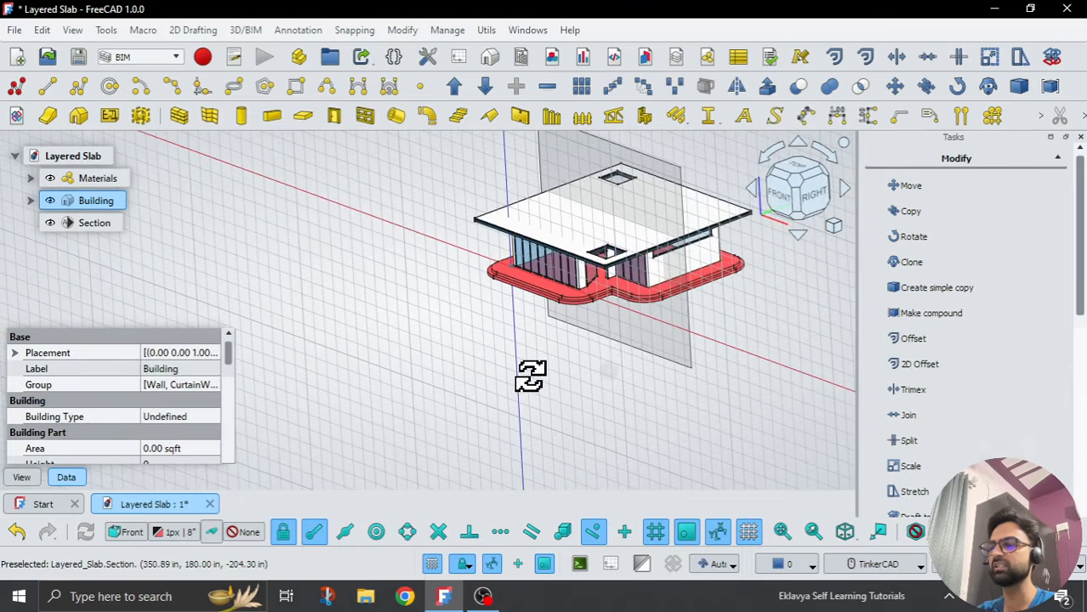
{"action": "scroll", "coordinate": [663, 206], "scroll_direction": "up", "scroll_amount": 5}
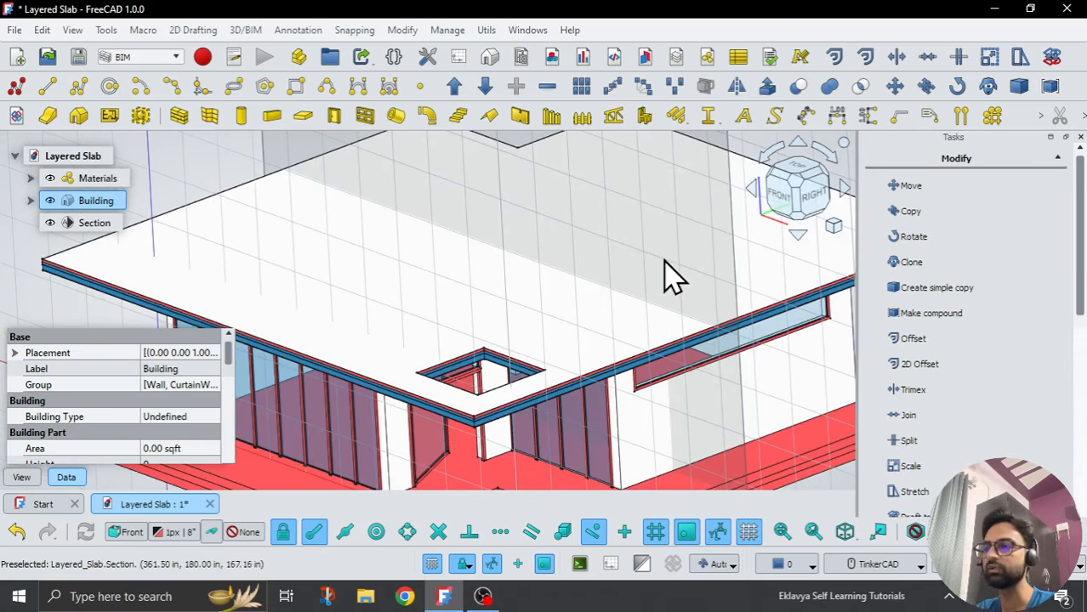
{"action": "scroll", "coordinate": [667, 277], "scroll_direction": "down", "scroll_amount": 5}
{"action": "mouse_move", "coordinate": [684, 396]}
{"action": "right_mouse_down"}
{"action": "mouse_move", "coordinate": [574, 378]}
{"action": "mouse_move", "coordinate": [582, 356]}
{"action": "mouse_move", "coordinate": [617, 372]}
{"action": "mouse_move", "coordinate": [616, 383]}
{"action": "mouse_move", "coordinate": [704, 389]}
{"action": "mouse_move", "coordinate": [636, 393]}
{"action": "mouse_move", "coordinate": [672, 383]}
{"action": "right_mouse_up"}
{"action": "scroll", "coordinate": [443, 317], "scroll_direction": "down", "scroll_amount": 3}
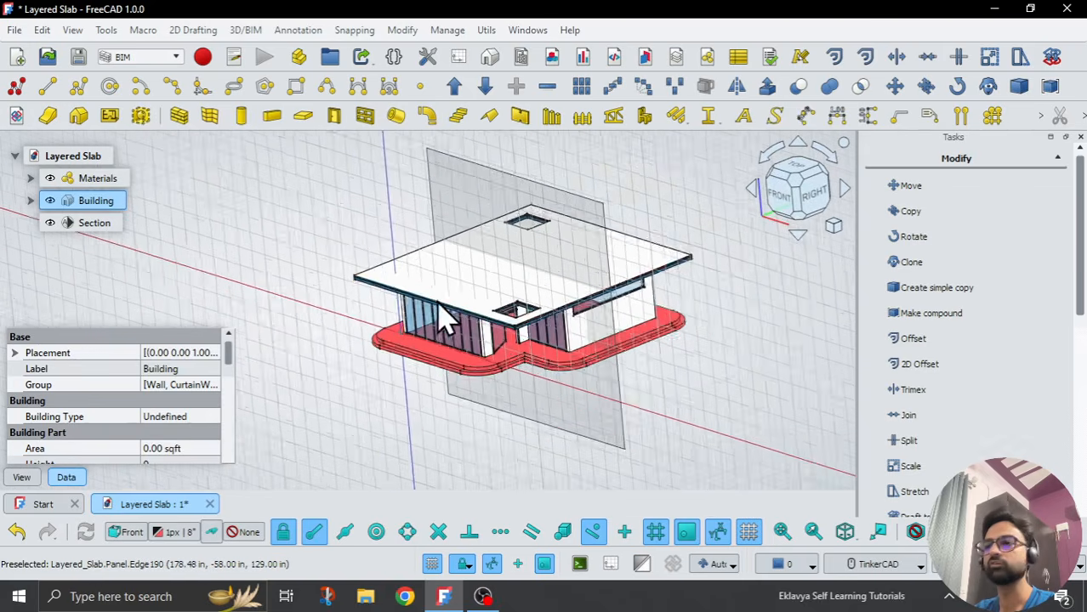
{"action": "scroll", "coordinate": [438, 301], "scroll_direction": "down", "scroll_amount": 1}
{"action": "left_click", "coordinate": [750, 533]}
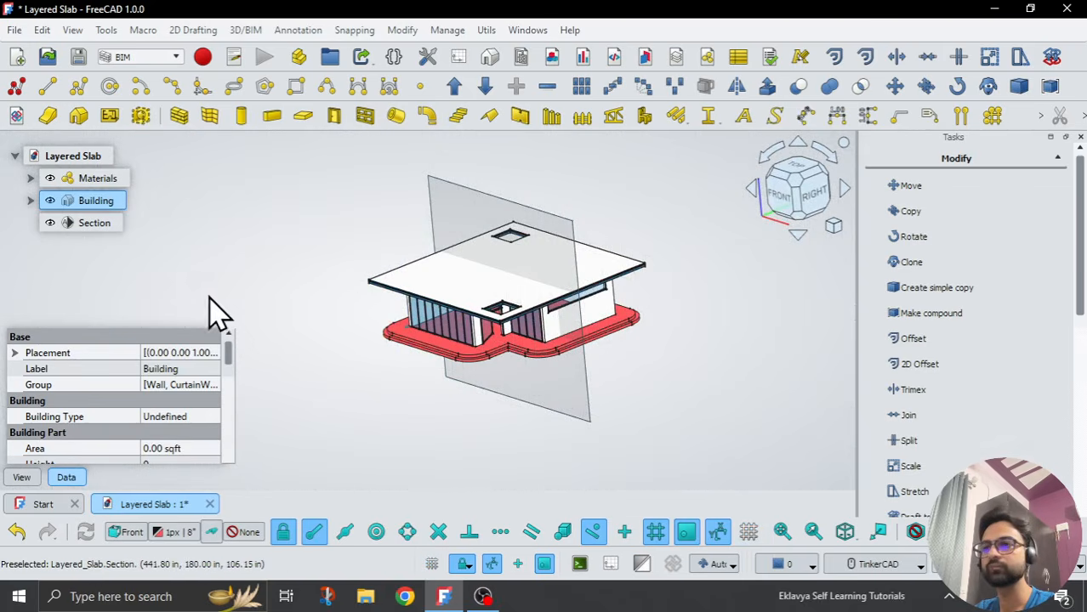
Step: Move the section plane along Y by setting its placement position y to 1' 6"
{"action": "left_click", "coordinate": [94, 226]}
{"action": "scroll", "coordinate": [92, 406], "scroll_direction": "down", "scroll_amount": 1}
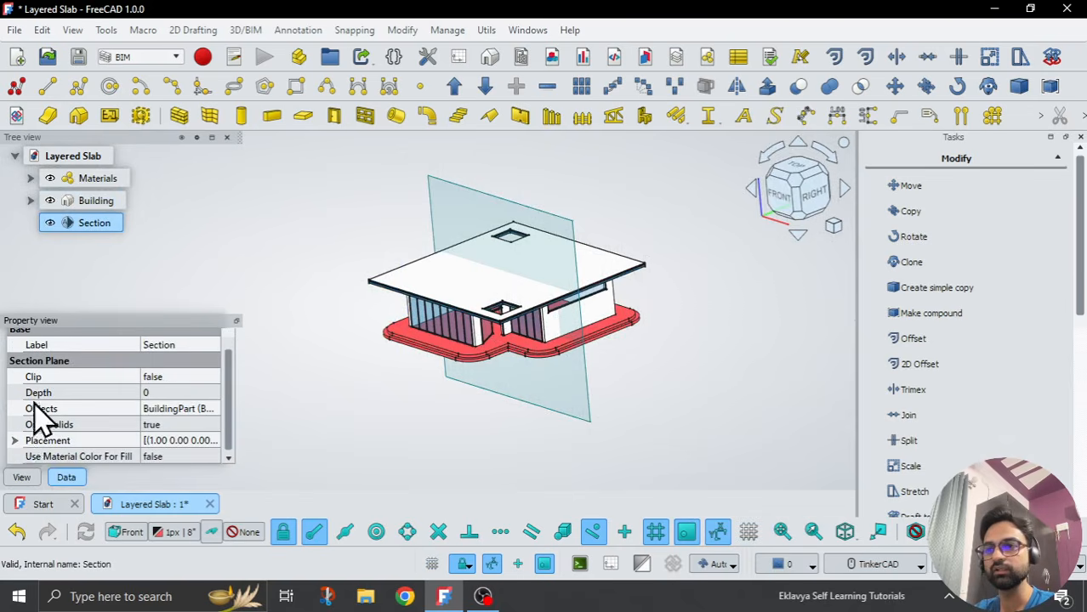
{"action": "left_click", "coordinate": [13, 440]}
{"action": "scroll", "coordinate": [109, 423], "scroll_direction": "down", "scroll_amount": 1}
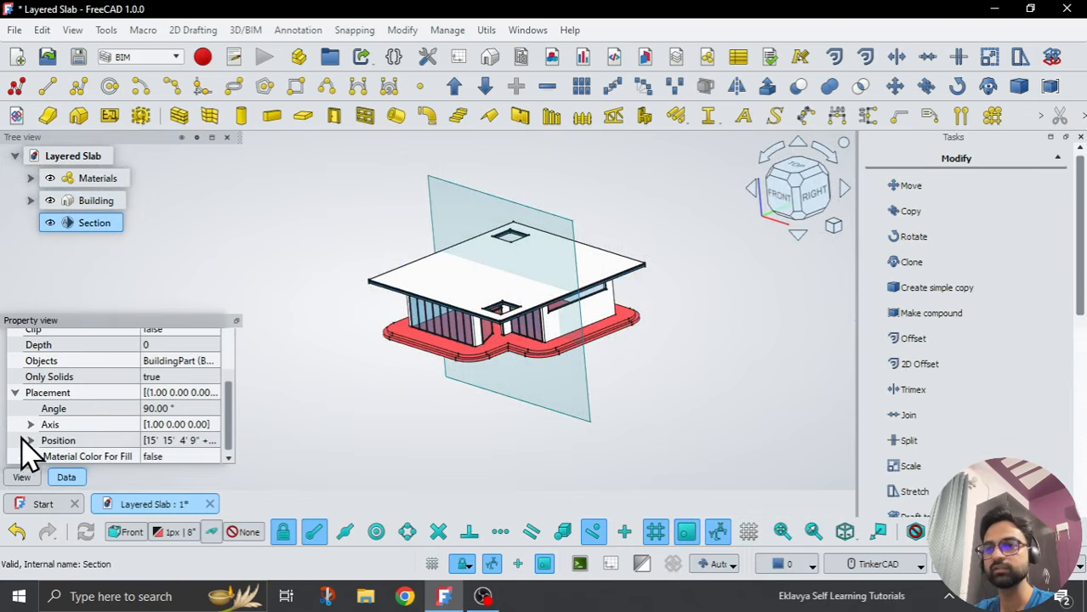
{"action": "scroll", "coordinate": [62, 413], "scroll_direction": "down", "scroll_amount": 1}
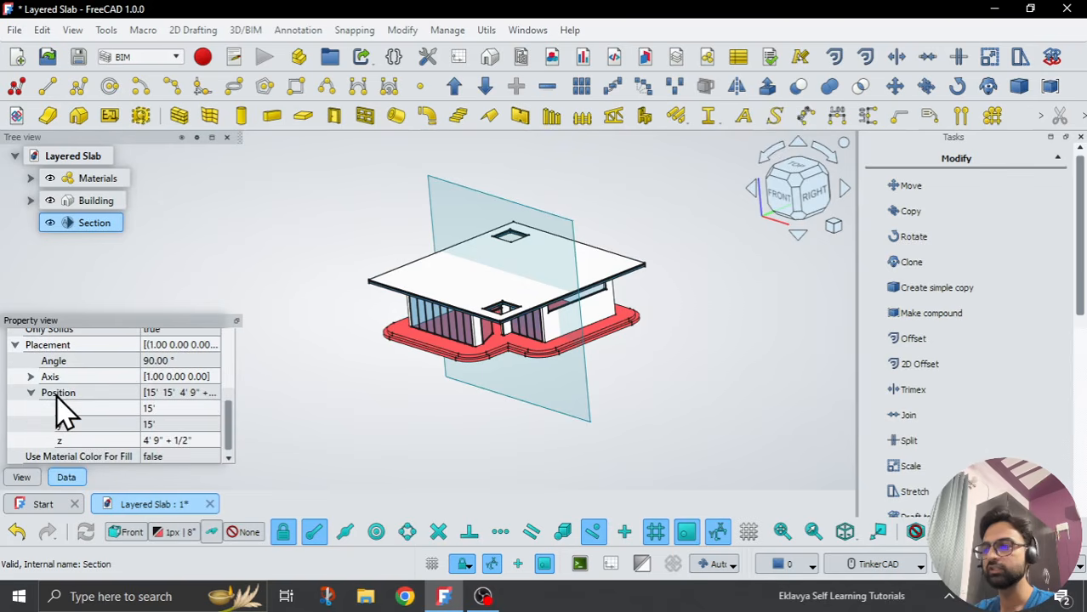
{"action": "left_click", "coordinate": [170, 424]}
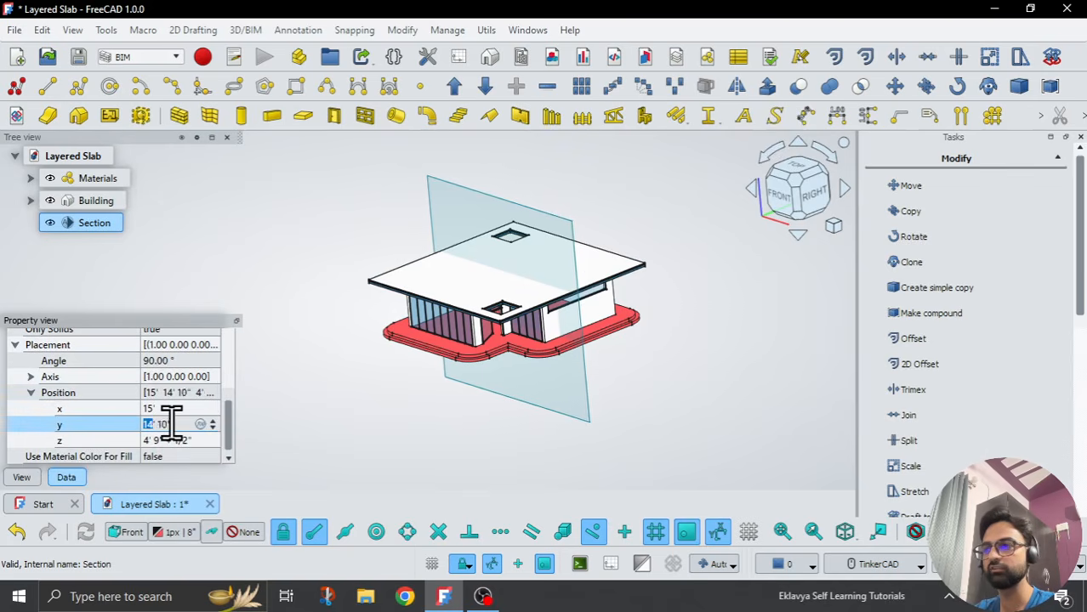
{"action": "scroll", "coordinate": [170, 423], "scroll_direction": "down", "scroll_amount": 2}
{"action": "scroll", "coordinate": [170, 423], "scroll_direction": "down", "scroll_amount": 10}
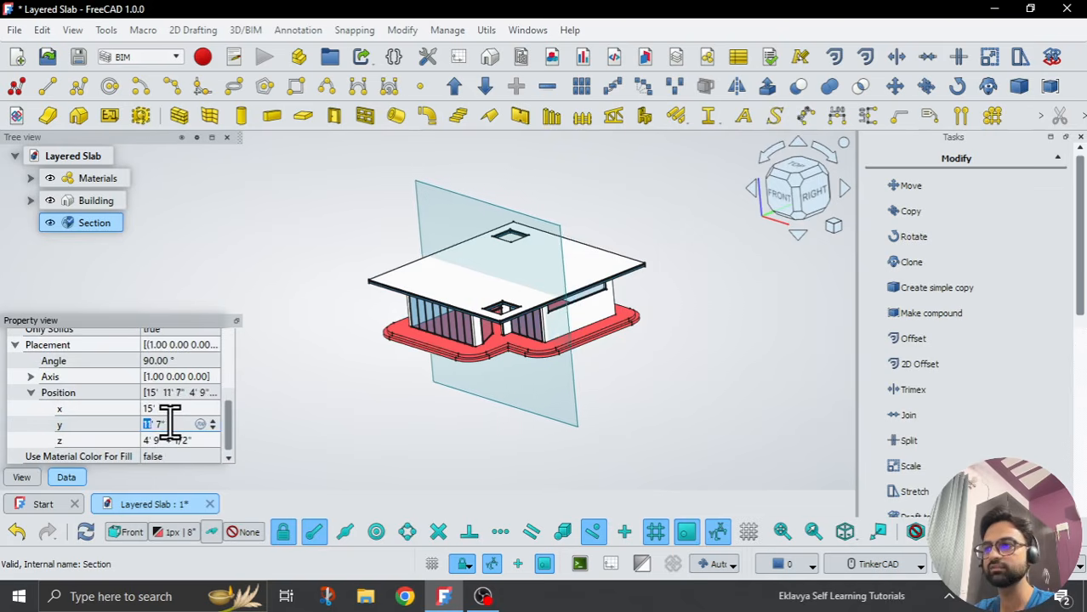
{"action": "scroll", "coordinate": [164, 422], "scroll_direction": "down", "scroll_amount": 10}
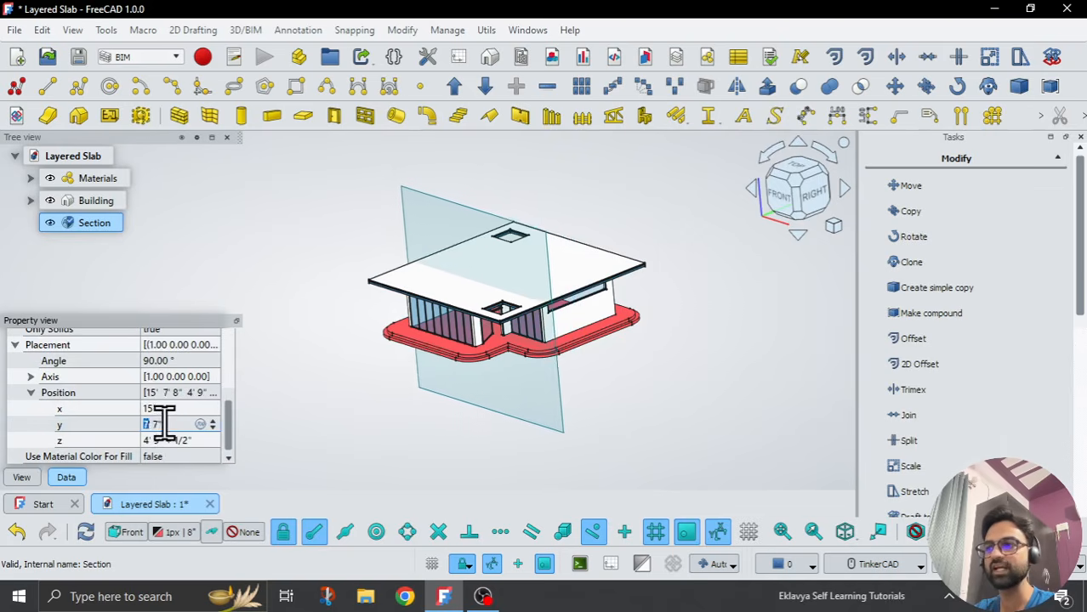
{"action": "scroll", "coordinate": [169, 422], "scroll_direction": "down", "scroll_amount": 6}
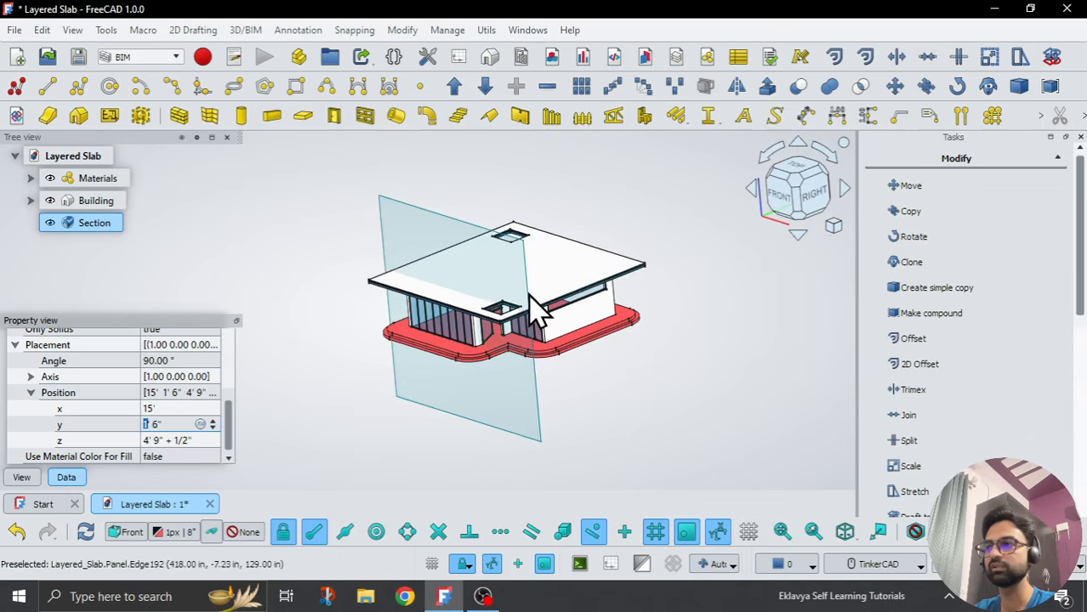
Step: Set the section plane's y position to 9" while checking it against the nearby roof opening
{"action": "scroll", "coordinate": [517, 339], "scroll_direction": "up", "scroll_amount": 10}
{"action": "middle_click_drag", "start_coordinate": [483, 367], "coordinate": [467, 396]}
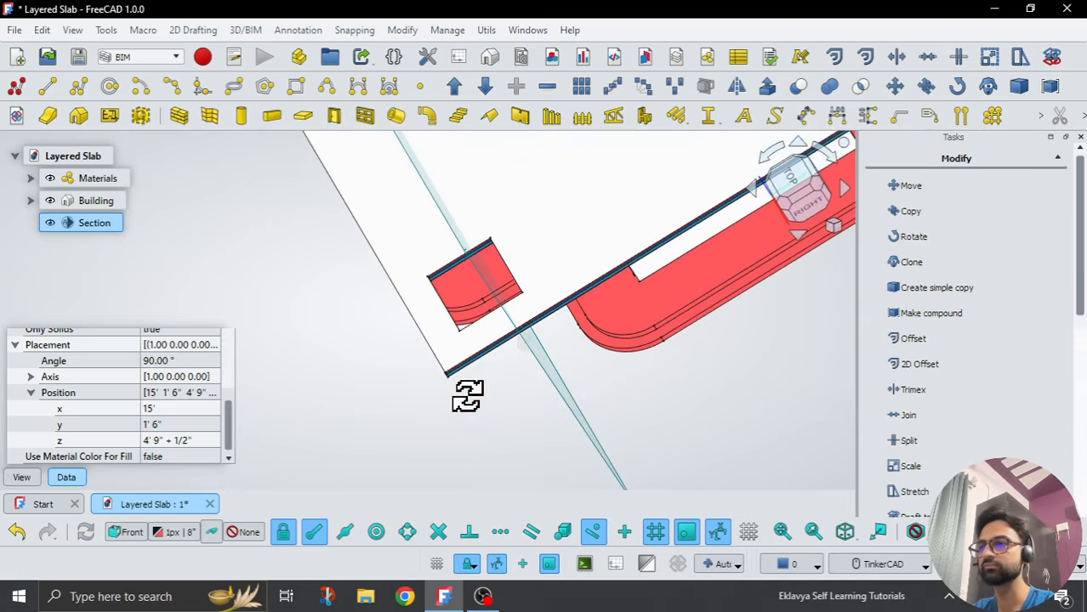
{"action": "left_click", "coordinate": [174, 423]}
{"action": "scroll", "coordinate": [174, 421], "scroll_direction": "down", "scroll_amount": 2}
{"action": "scroll", "coordinate": [174, 421], "scroll_direction": "down", "scroll_amount": 2}
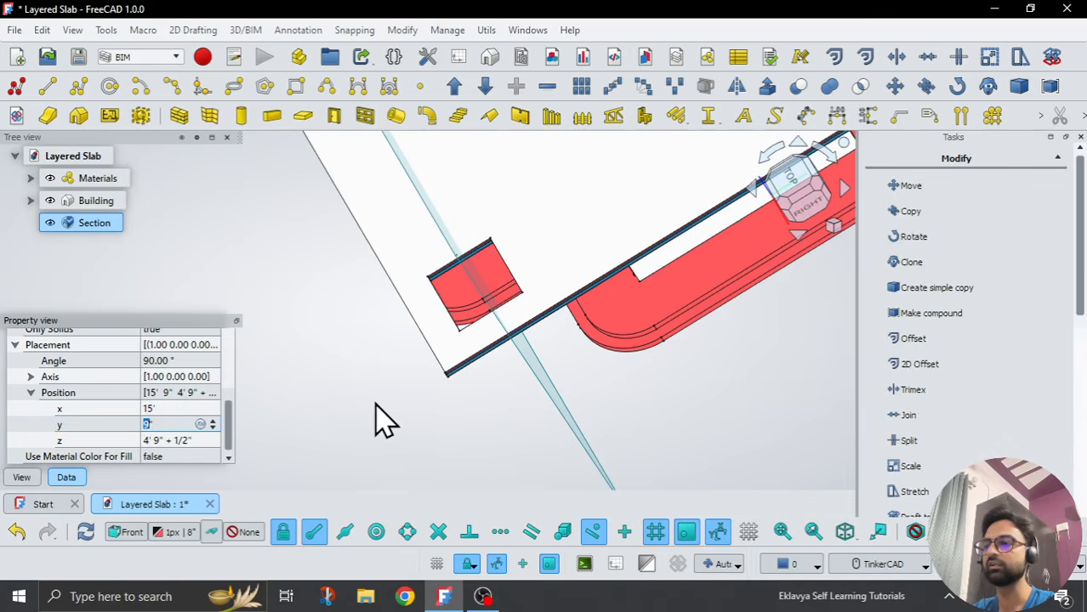
{"action": "left_click", "coordinate": [406, 409]}
{"action": "right_click_drag", "start_coordinate": [409, 357], "coordinate": [434, 321]}
{"action": "scroll", "coordinate": [444, 307], "scroll_direction": "down", "scroll_amount": 6}
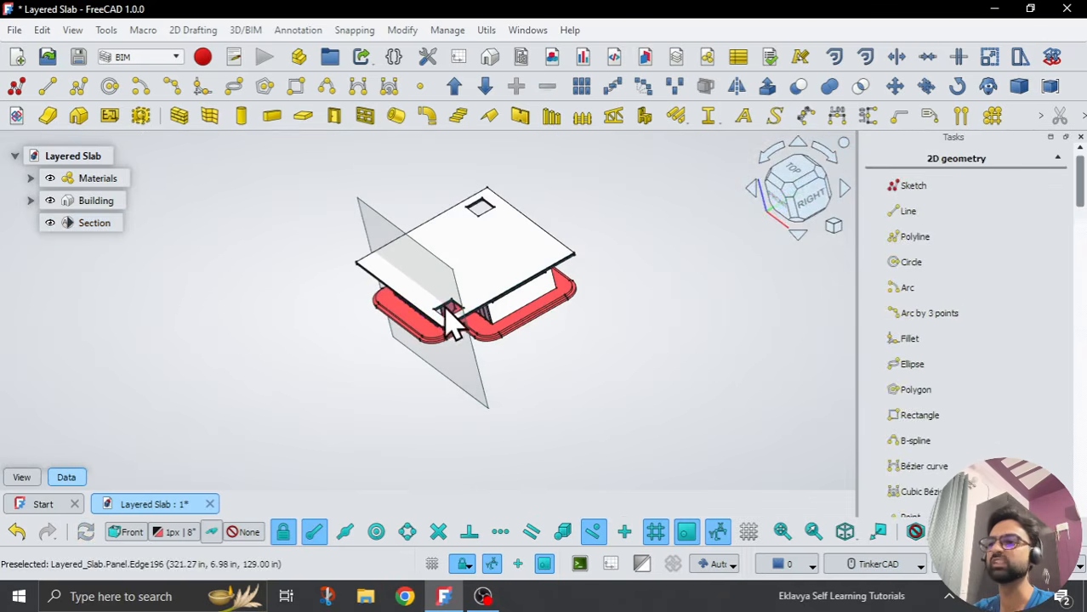
Step: Examine from the front and right views where the section plane crosses the walls, door and roof
{"action": "left_click", "coordinate": [794, 170]}
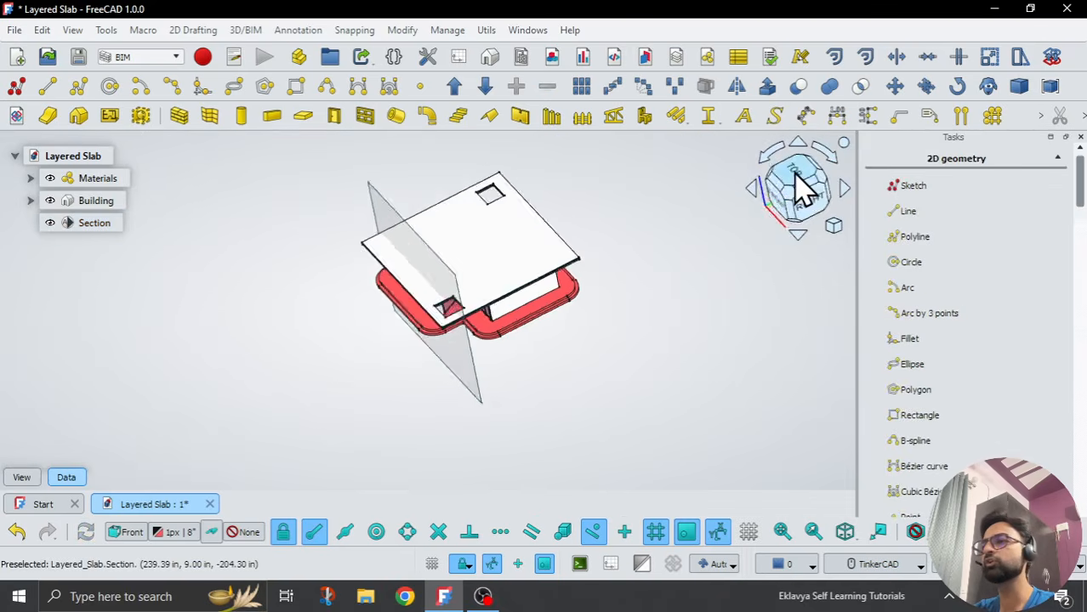
{"action": "right_click_drag", "start_coordinate": [531, 392], "coordinate": [604, 238]}
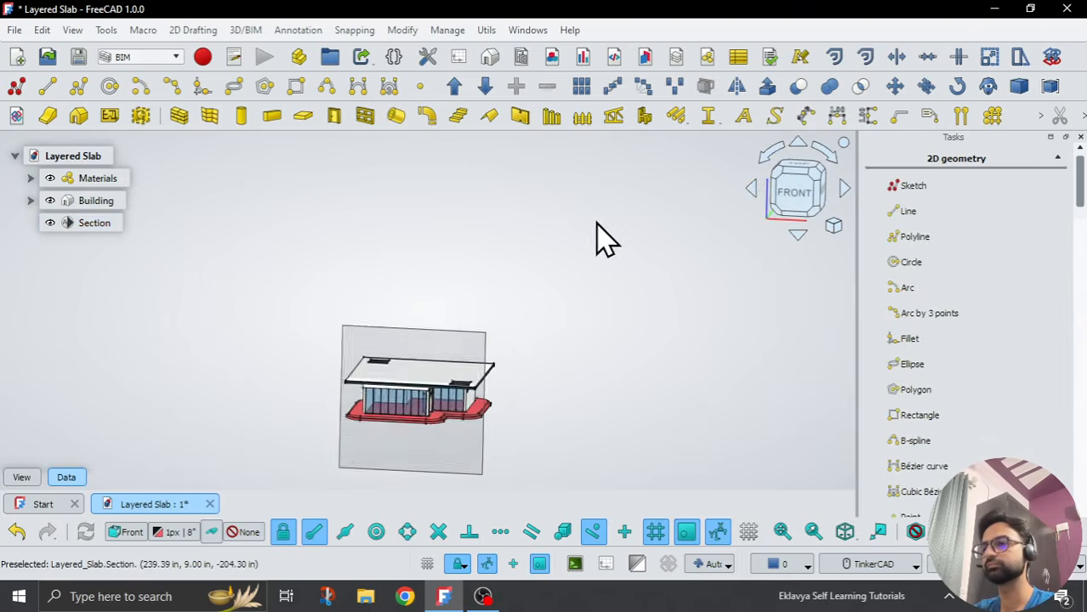
{"action": "scroll", "coordinate": [492, 302], "scroll_direction": "up", "scroll_amount": 5}
{"action": "scroll", "coordinate": [627, 262], "scroll_direction": "down", "scroll_amount": 2}
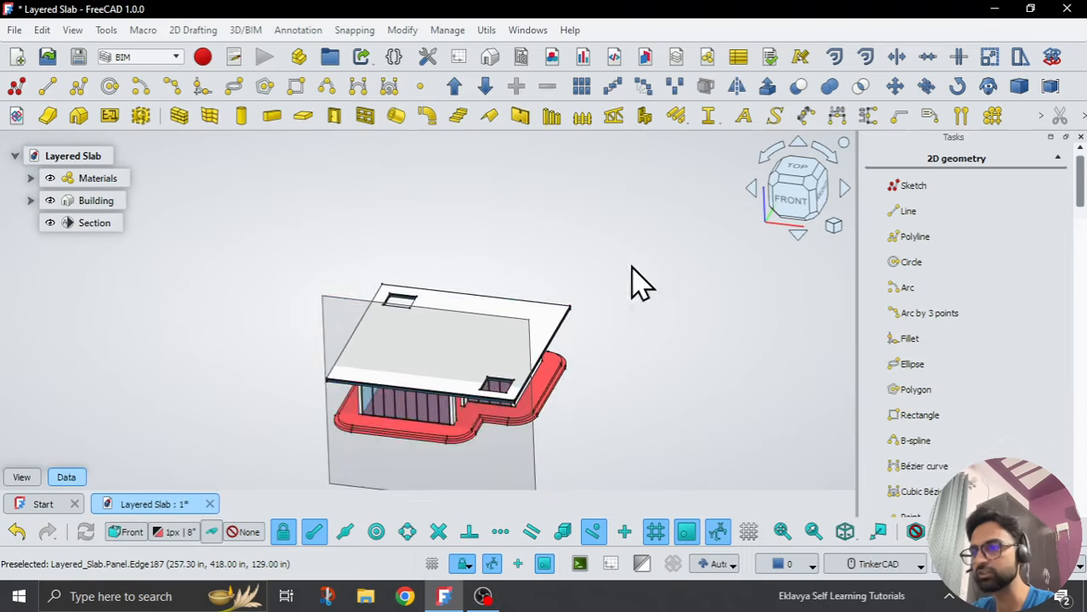
{"action": "right_click_drag", "start_coordinate": [650, 285], "coordinate": [480, 287]}
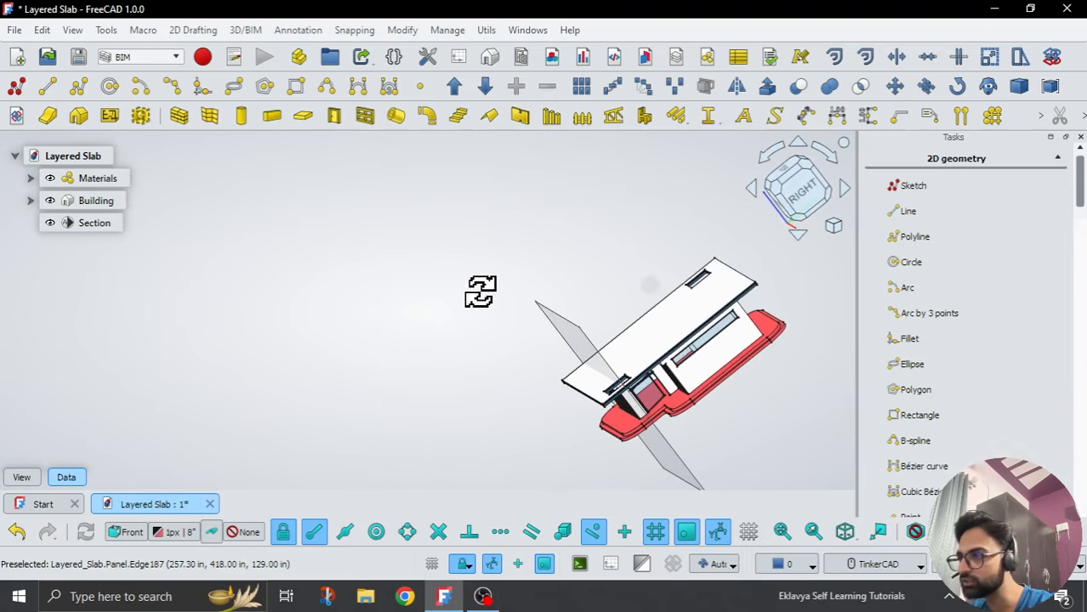
{"action": "left_click", "coordinate": [799, 198]}
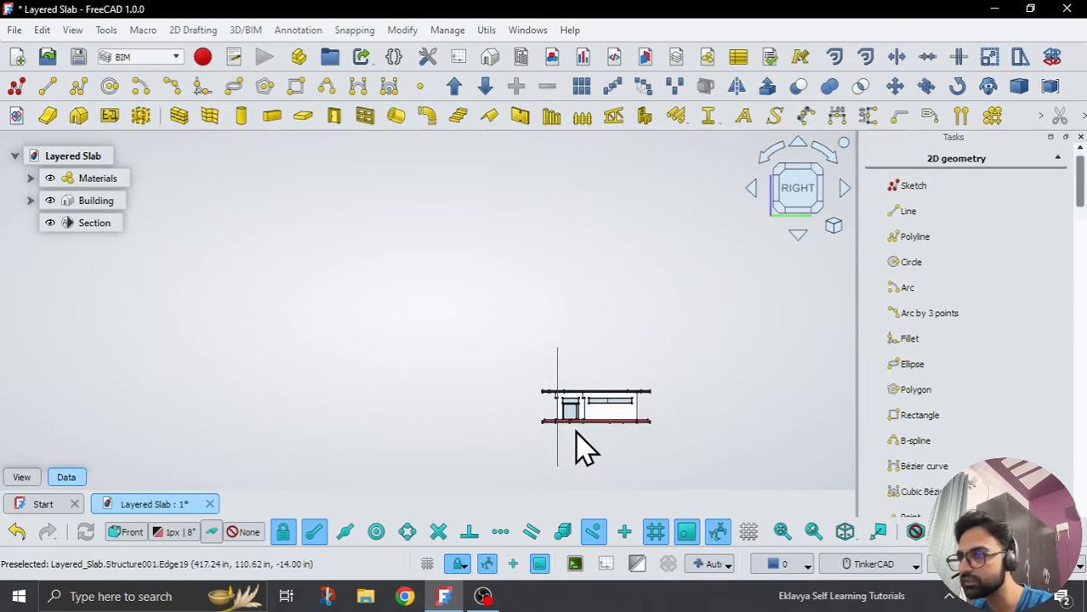
{"action": "scroll", "coordinate": [575, 391], "scroll_direction": "up", "scroll_amount": 6}
{"action": "right_click_drag", "start_coordinate": [533, 246], "coordinate": [533, 252]}
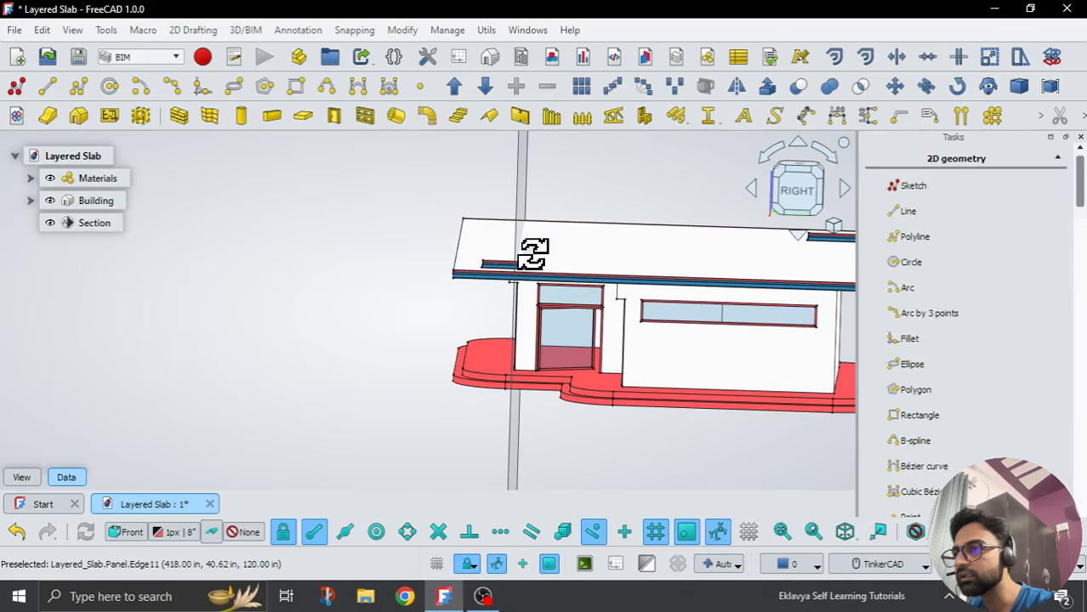
{"action": "left_click", "coordinate": [796, 204]}
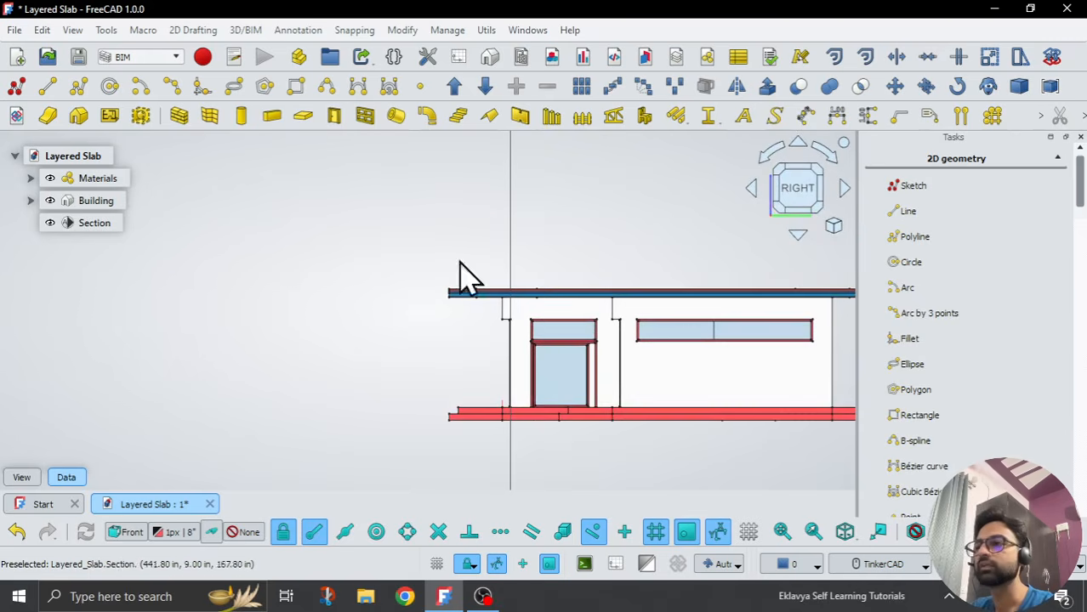
Step: Set the section plane's y position to 2' 1" so it cuts between the wall edge and the door
{"action": "left_click", "coordinate": [78, 223]}
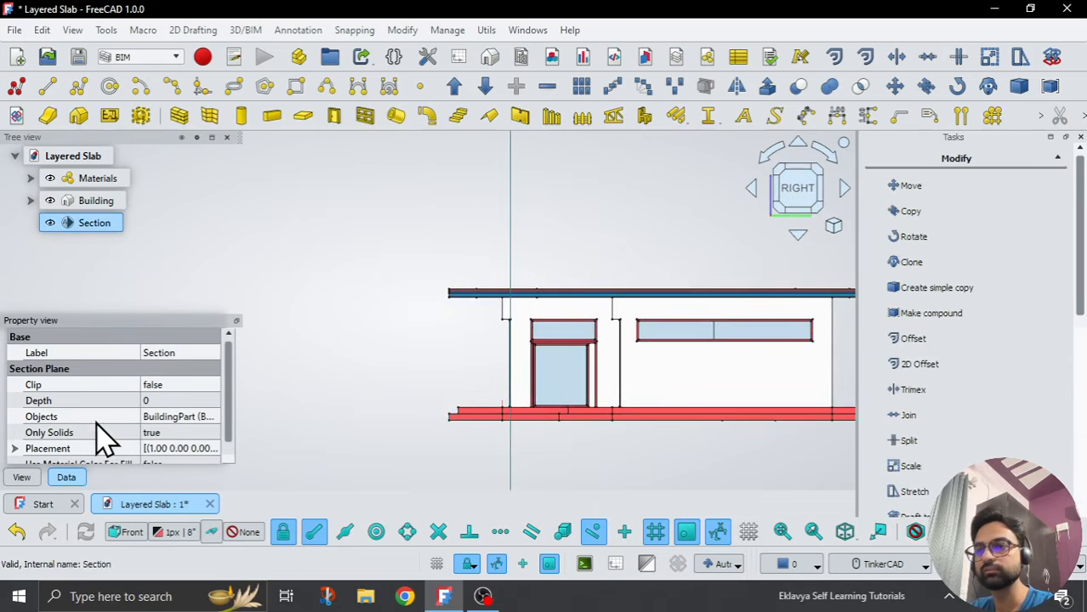
{"action": "scroll", "coordinate": [100, 438], "scroll_direction": "down", "scroll_amount": 1}
{"action": "scroll", "coordinate": [18, 459], "scroll_direction": "down", "scroll_amount": 1}
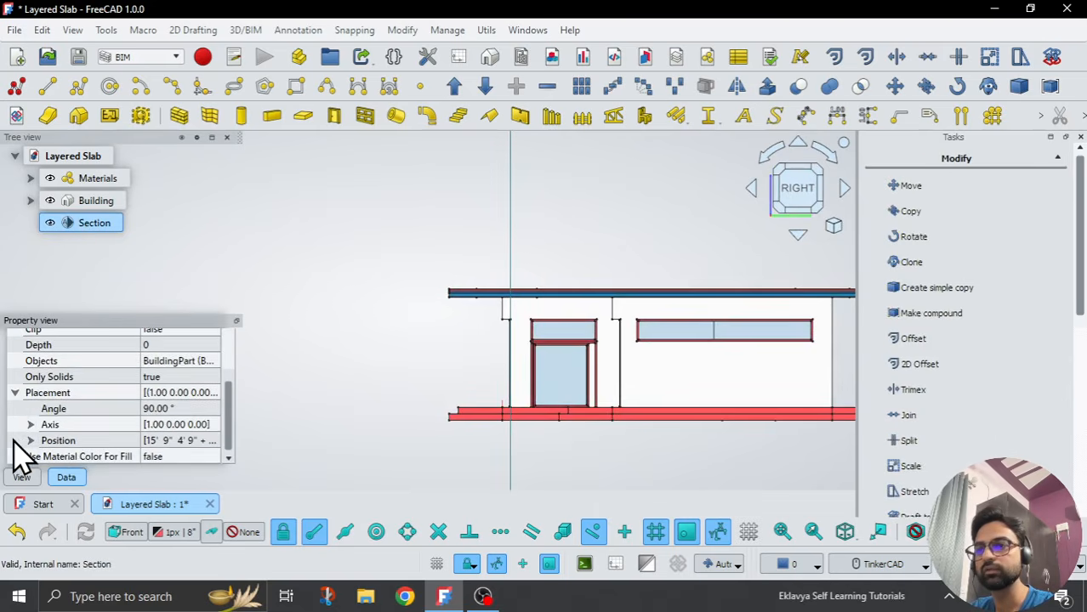
{"action": "left_click", "coordinate": [30, 441]}
{"action": "left_click", "coordinate": [172, 424]}
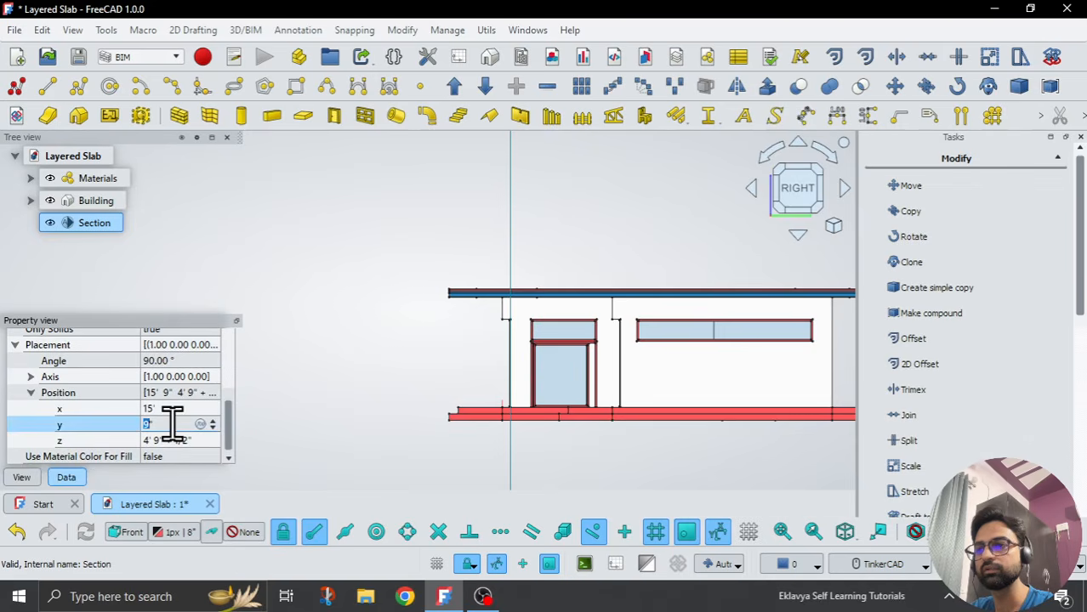
{"action": "scroll", "coordinate": [173, 424], "scroll_direction": "up", "scroll_amount": 16}
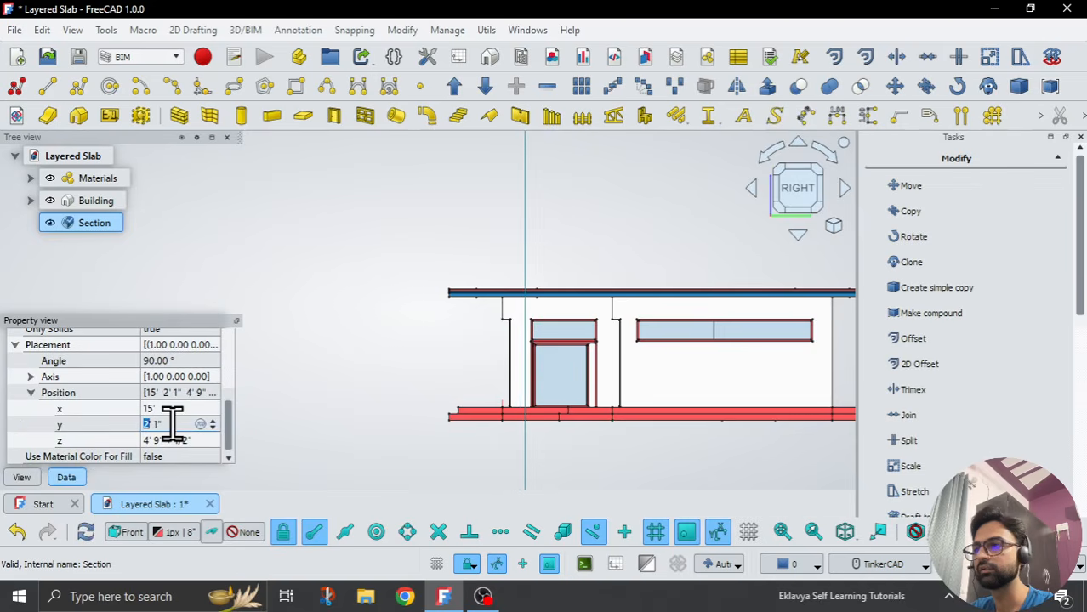
{"action": "left_click", "coordinate": [373, 298]}
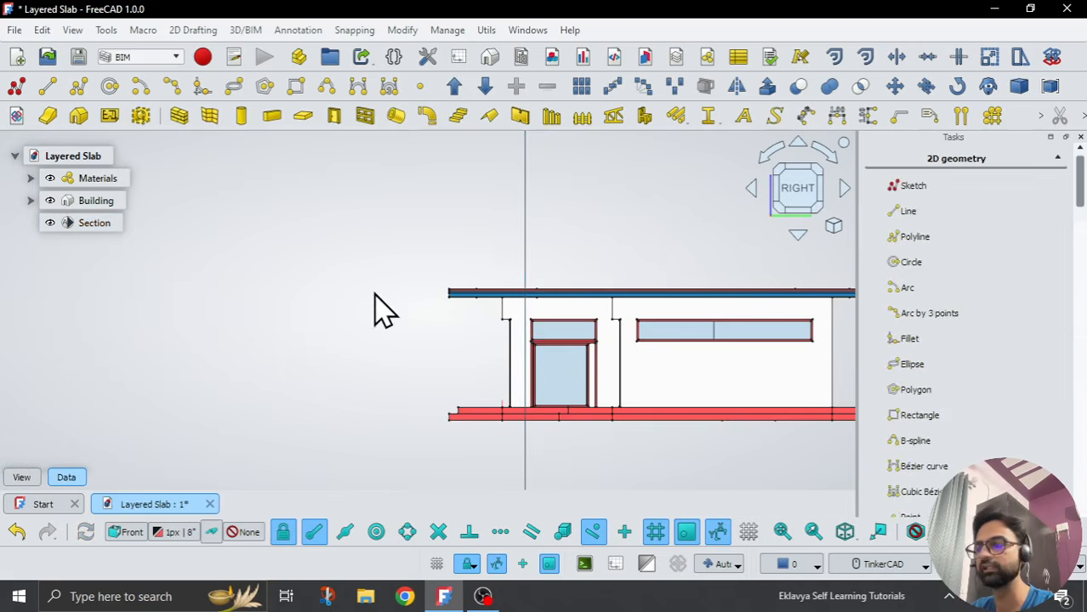
{"action": "scroll", "coordinate": [376, 301], "scroll_direction": "down", "scroll_amount": 3}
{"action": "right_click_drag", "start_coordinate": [376, 306], "coordinate": [435, 414]}
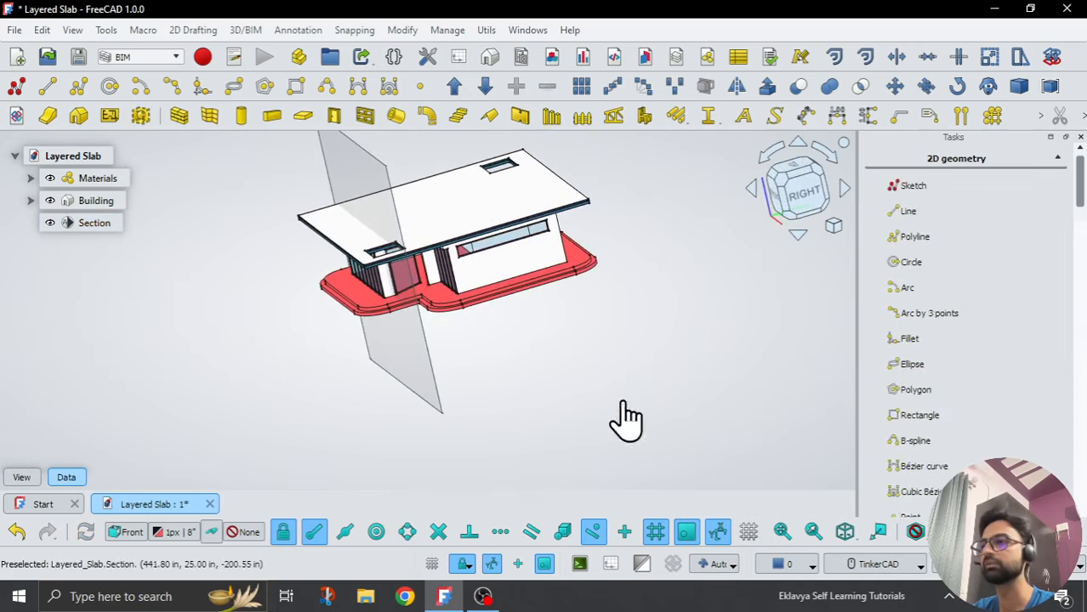
Step: Check in top view how the section plane crosses the roof opening
{"action": "left_click", "coordinate": [793, 175]}
{"action": "scroll", "coordinate": [530, 393], "scroll_direction": "down", "scroll_amount": 3}
{"action": "right_click_drag", "start_coordinate": [512, 434], "coordinate": [682, 388]}
{"action": "left_click", "coordinate": [801, 187]}
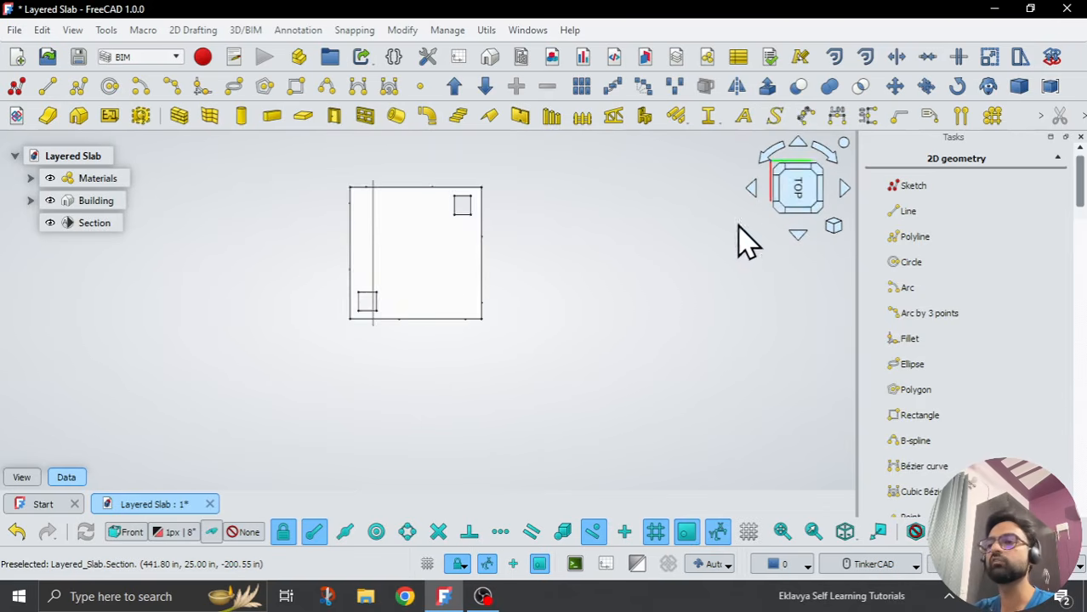
{"action": "scroll", "coordinate": [631, 291], "scroll_direction": "down", "scroll_amount": 2}
{"action": "right_click_drag", "start_coordinate": [547, 393], "coordinate": [606, 200]}
{"action": "right_click_drag", "start_coordinate": [601, 265], "coordinate": [651, 253]}
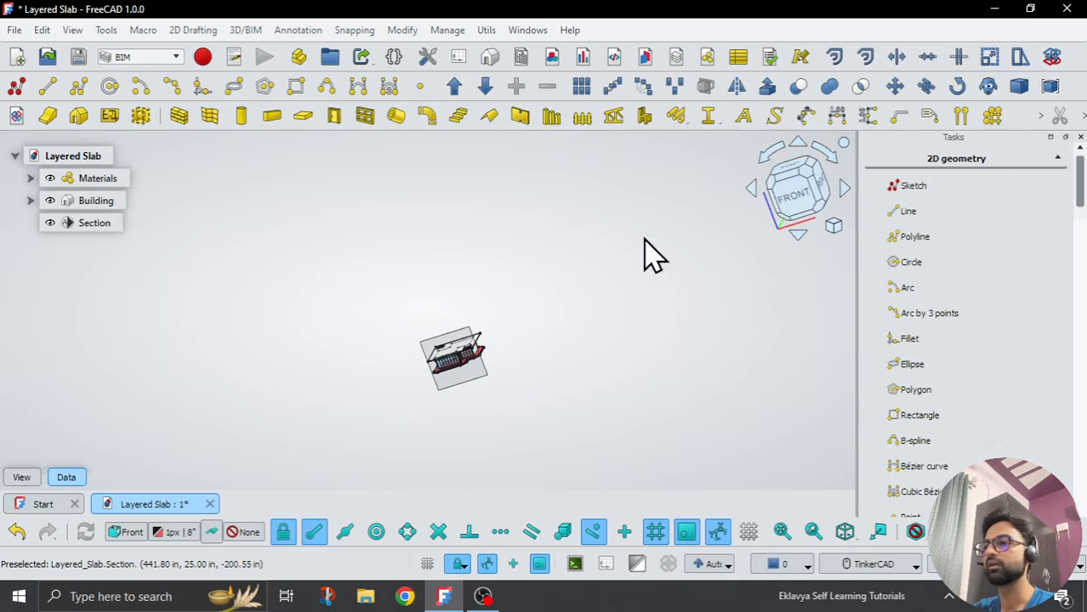
{"action": "left_click", "coordinate": [786, 182]}
{"action": "scroll", "coordinate": [444, 376], "scroll_direction": "up", "scroll_amount": 3}
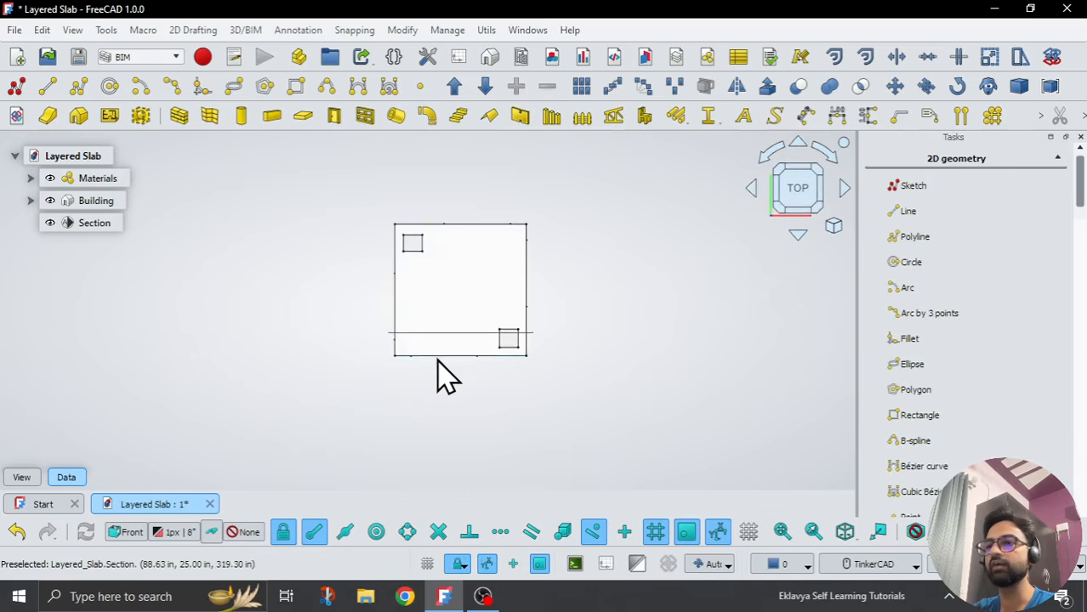
Step: Create a shape-based 2D view from the section plane and inspect the generated linework beside the roof
{"action": "left_click", "coordinate": [100, 226]}
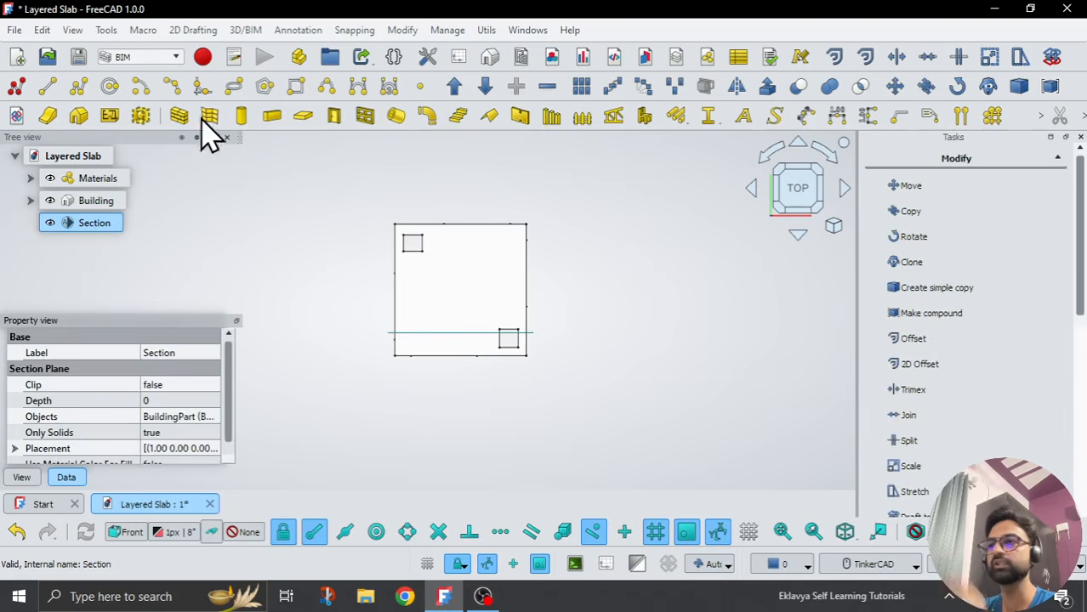
{"action": "left_click", "coordinate": [302, 30]}
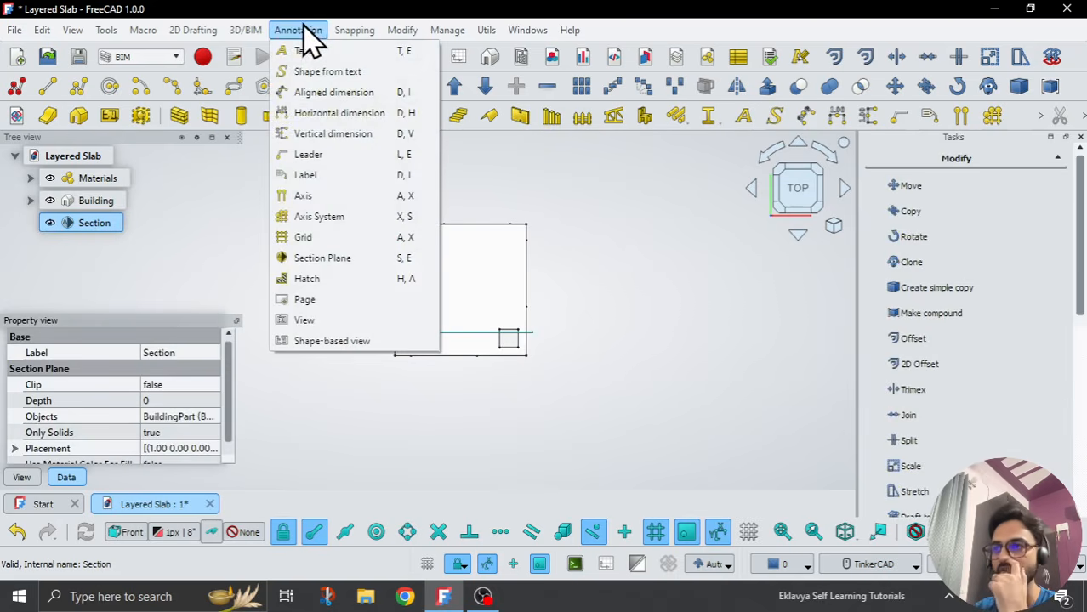
{"action": "left_click", "coordinate": [320, 343]}
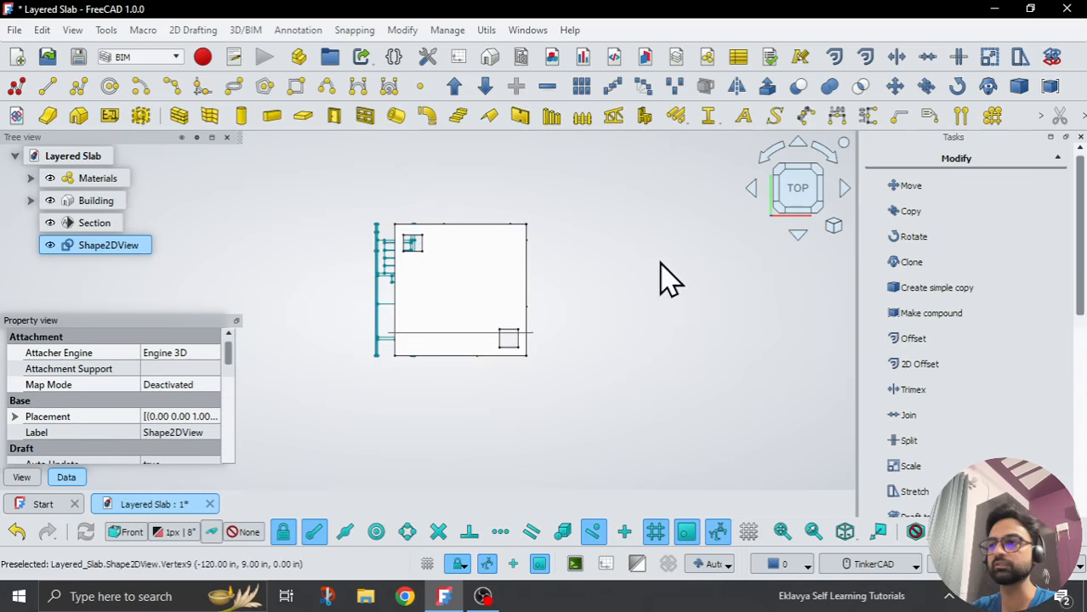
{"action": "scroll", "coordinate": [660, 261], "scroll_direction": "down", "scroll_amount": 1}
{"action": "scroll", "coordinate": [431, 261], "scroll_direction": "up", "scroll_amount": 4}
{"action": "scroll", "coordinate": [388, 283], "scroll_direction": "down", "scroll_amount": 1}
{"action": "scroll", "coordinate": [393, 298], "scroll_direction": "down", "scroll_amount": 1}
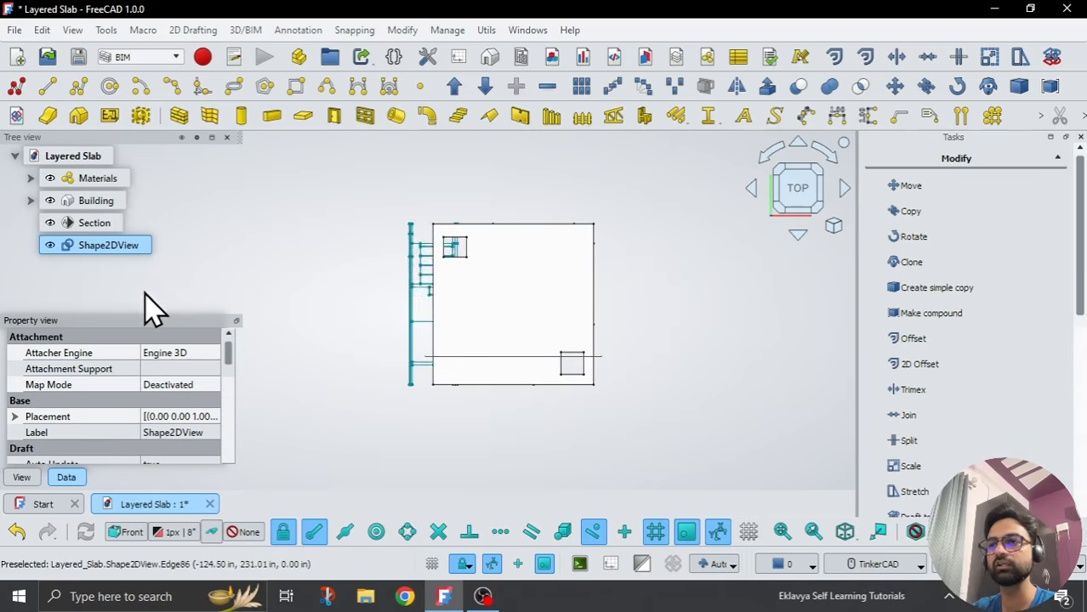
Step: Set the working plane to Top (XY)
{"action": "left_click", "coordinate": [150, 306]}
{"action": "left_click", "coordinate": [110, 246]}
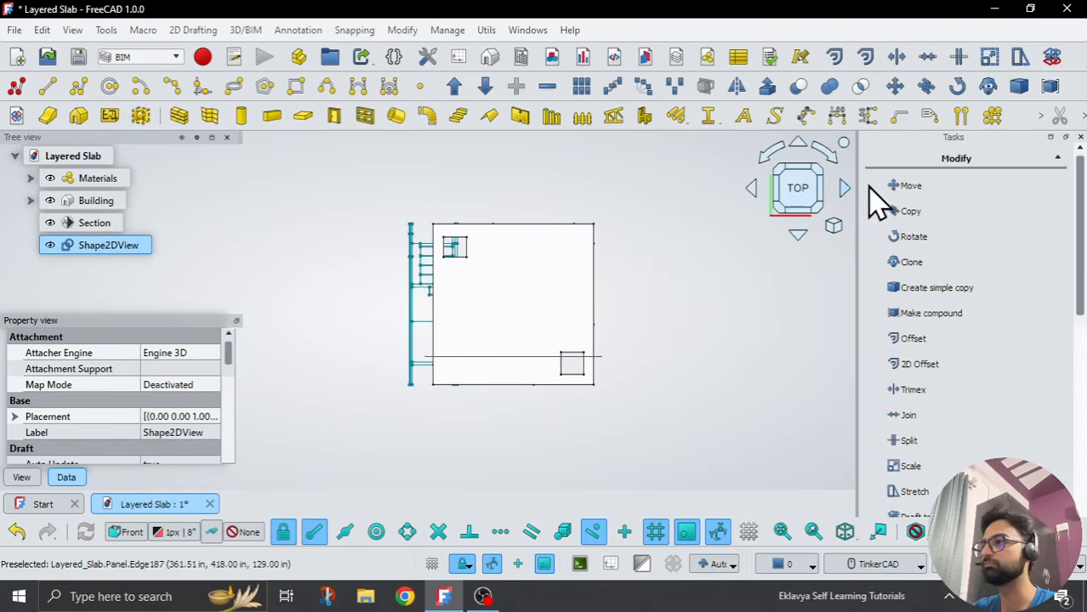
{"action": "left_click", "coordinate": [745, 432]}
{"action": "left_click", "coordinate": [129, 533]}
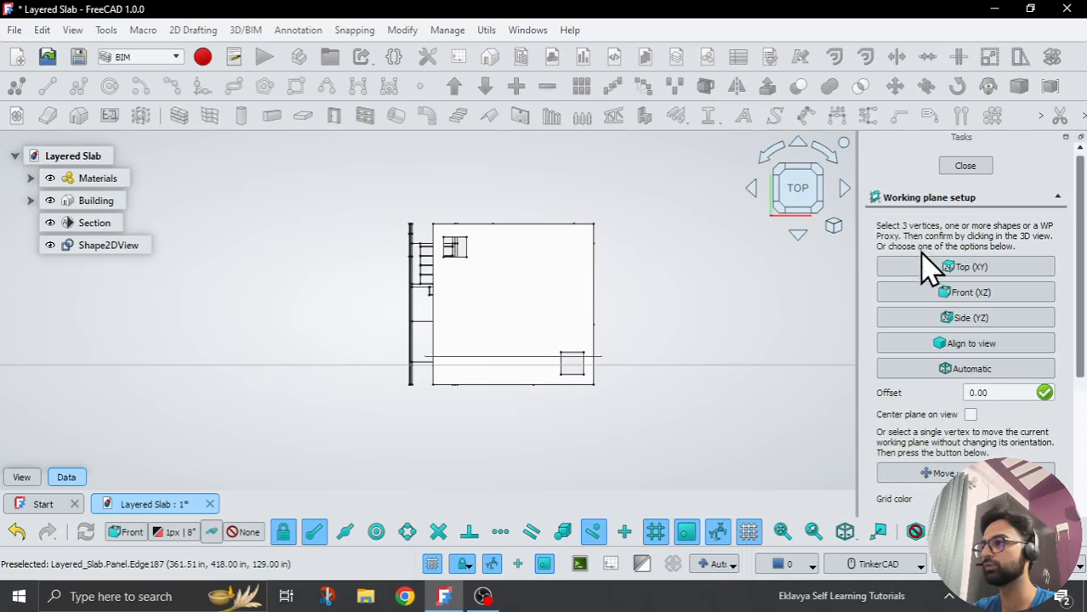
{"action": "left_click", "coordinate": [932, 269]}
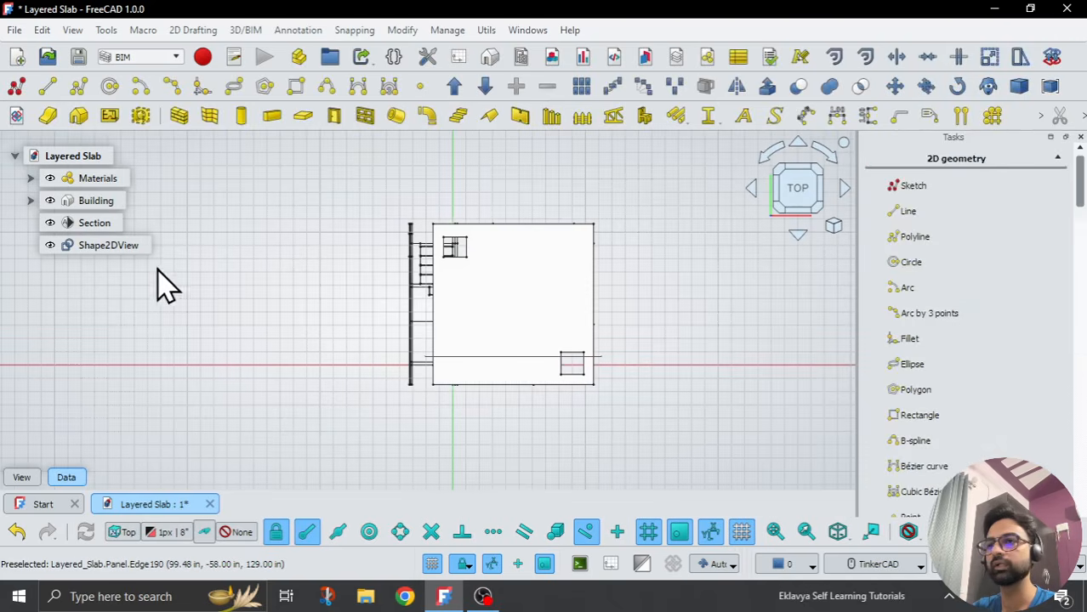
Step: Move the section's 2D view about 62' 4" along X to the empty area beside the roof
{"action": "left_click", "coordinate": [119, 248]}
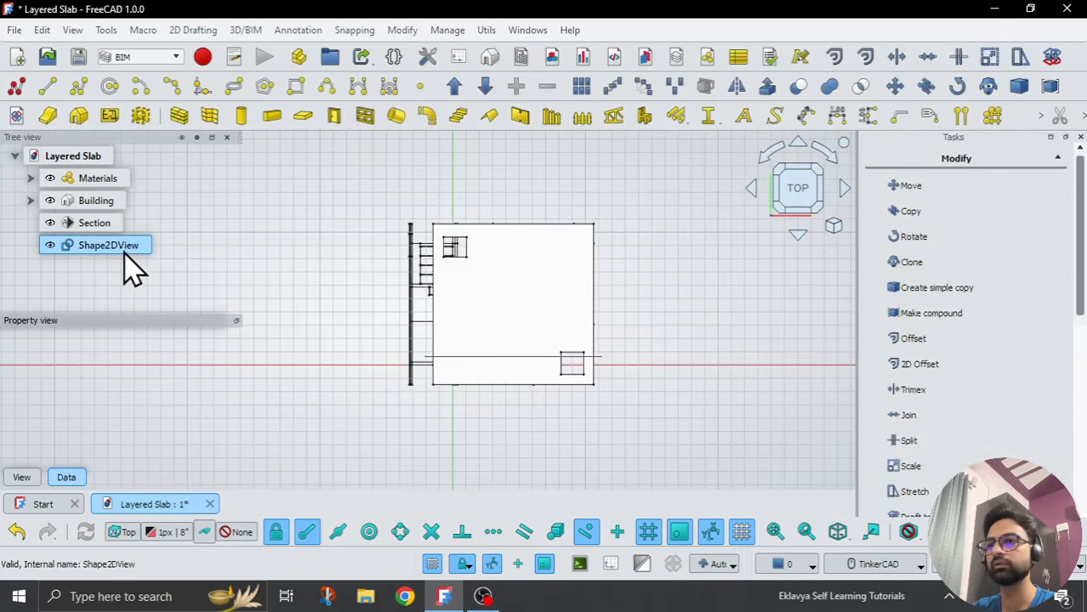
{"action": "left_click", "coordinate": [909, 187]}
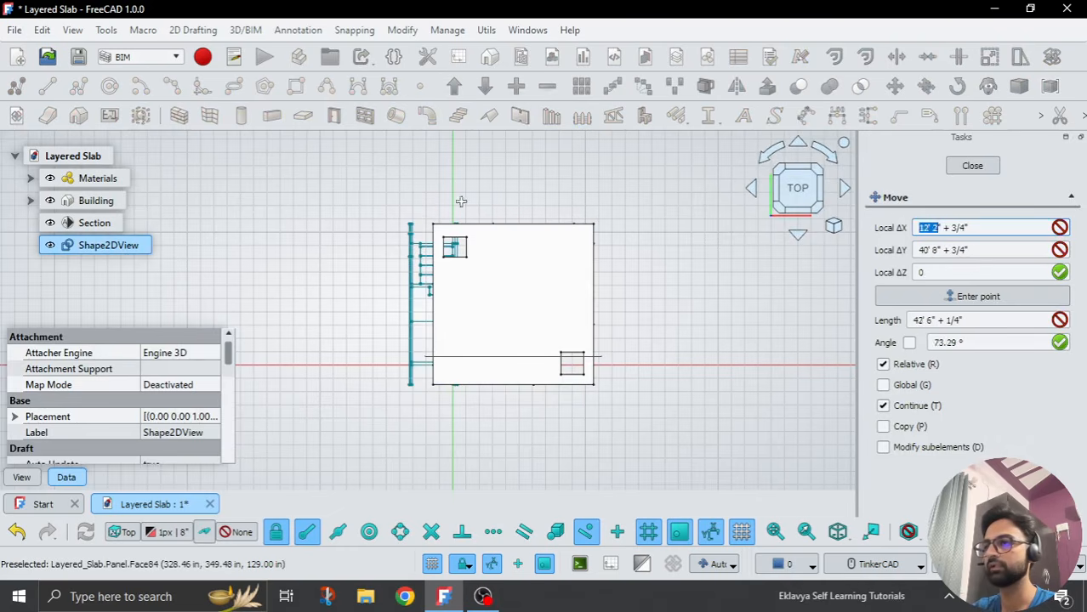
{"action": "left_click", "coordinate": [414, 195]}
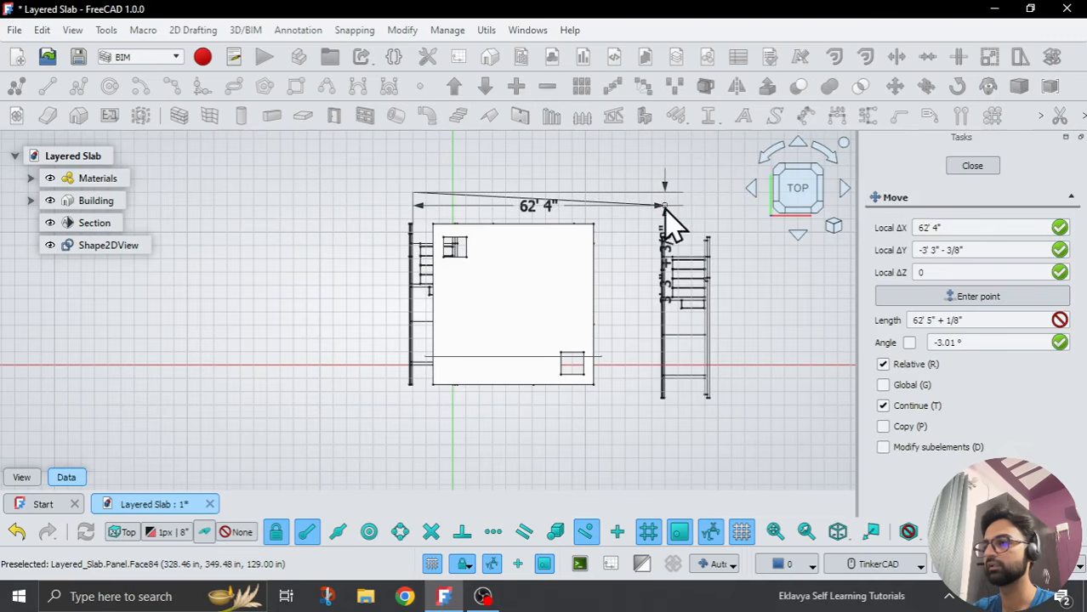
{"action": "left_click", "coordinate": [666, 206]}
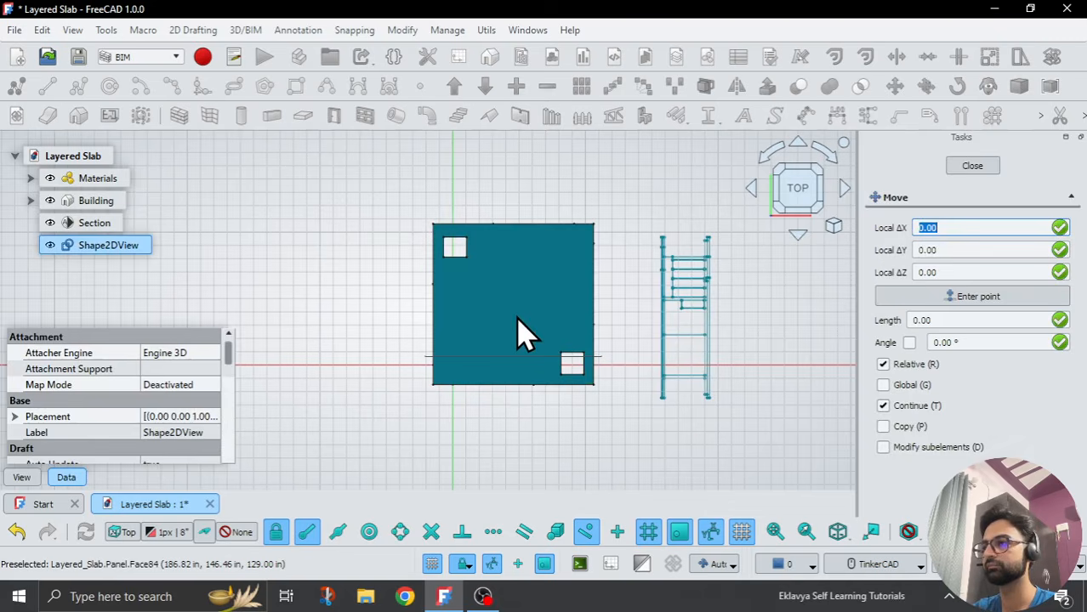
{"action": "scroll", "coordinate": [691, 423], "scroll_direction": "up", "scroll_amount": 2}
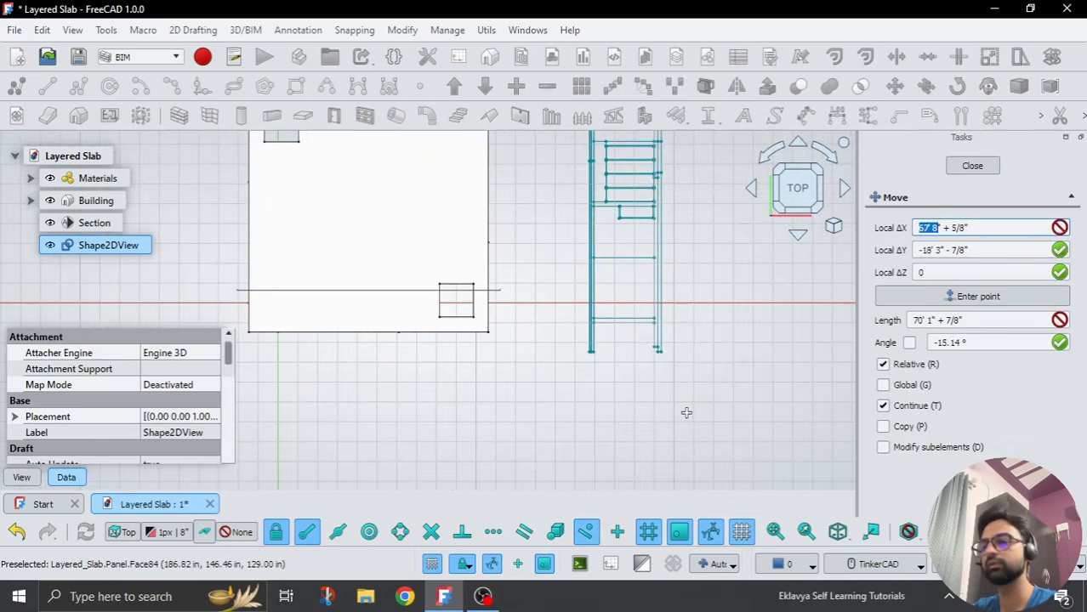
{"action": "key", "text": "Escape"}
{"action": "left_click", "coordinate": [643, 423]}
{"action": "mouse_move", "coordinate": [578, 402]}
{"action": "right_mouse_down"}
{"action": "mouse_move", "coordinate": [577, 376]}
{"action": "mouse_move", "coordinate": [575, 388]}
{"action": "right_mouse_up"}
{"action": "left_click", "coordinate": [795, 192]}
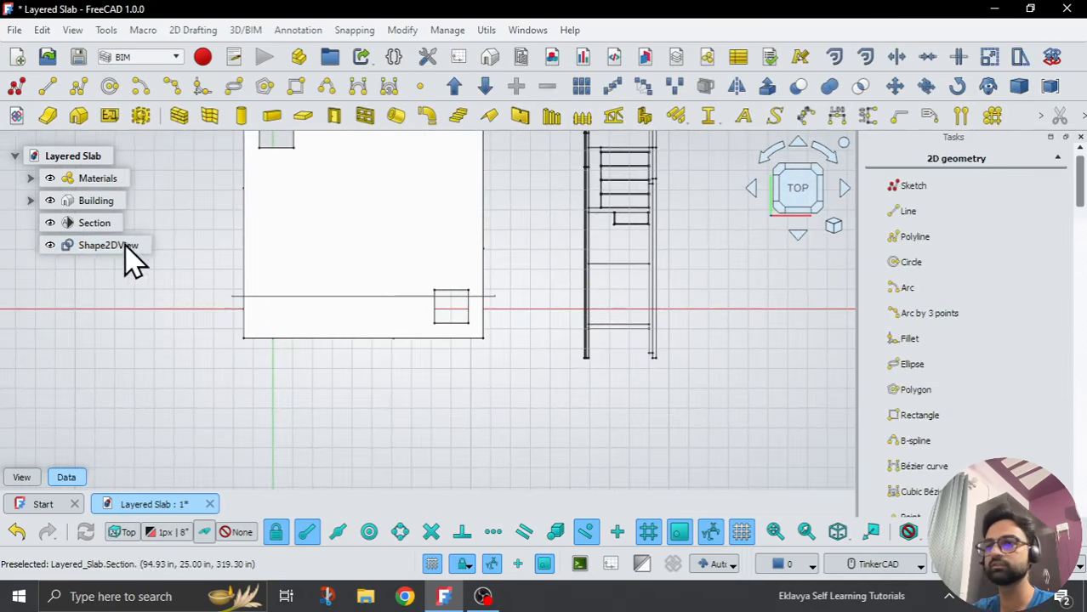
Step: Rotate the 2D view 90° about the outer corner point at its lower end so the section lies horizontally
{"action": "left_click", "coordinate": [119, 255]}
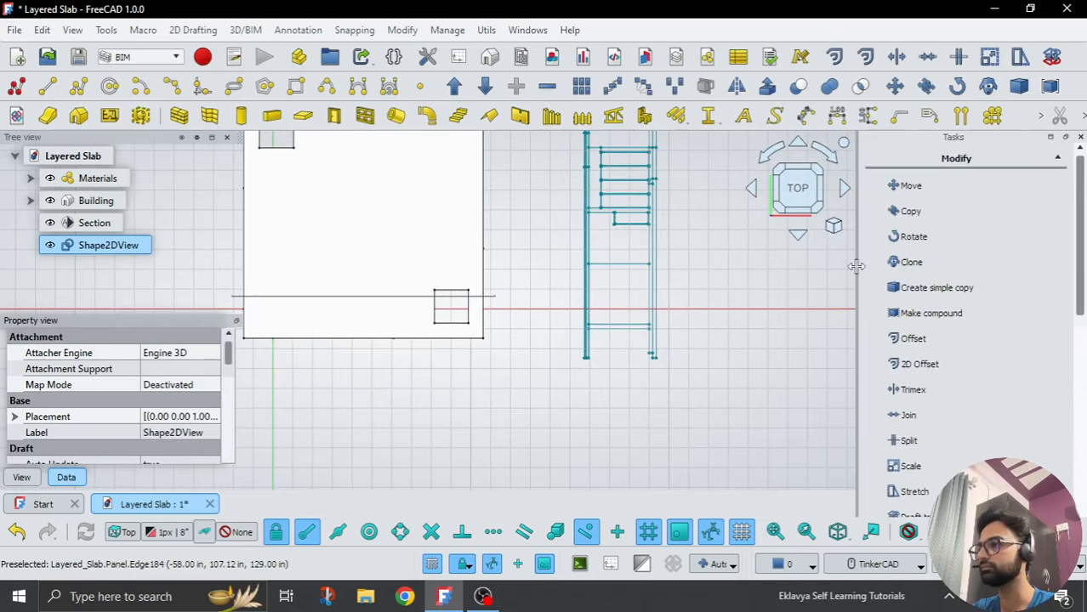
{"action": "left_click", "coordinate": [913, 237]}
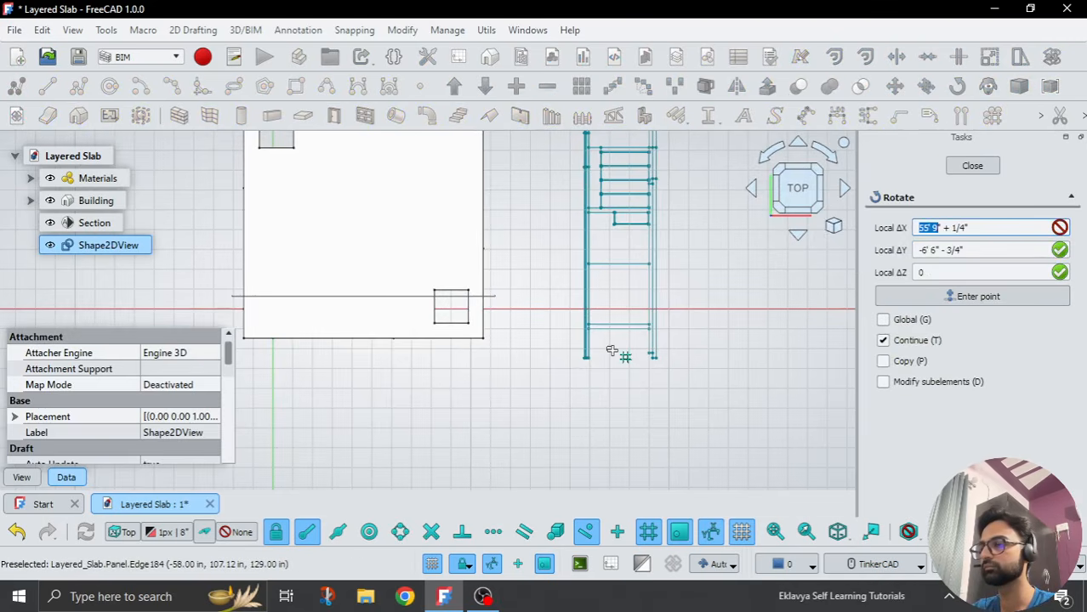
{"action": "scroll", "coordinate": [612, 352], "scroll_direction": "up", "scroll_amount": 5}
{"action": "left_click", "coordinate": [402, 348]}
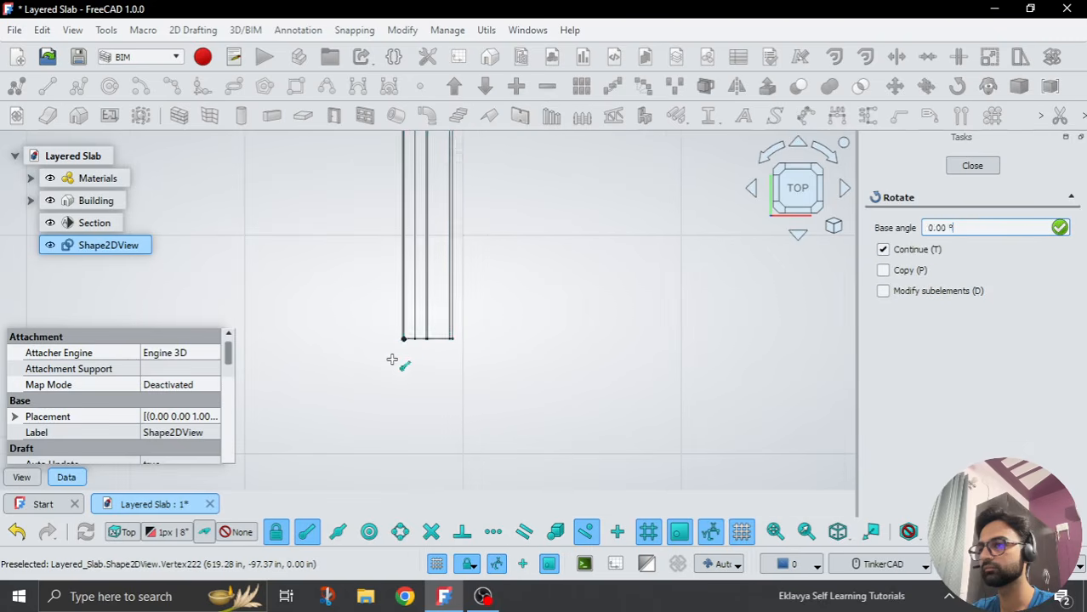
{"action": "scroll", "coordinate": [393, 359], "scroll_direction": "up", "scroll_amount": 3}
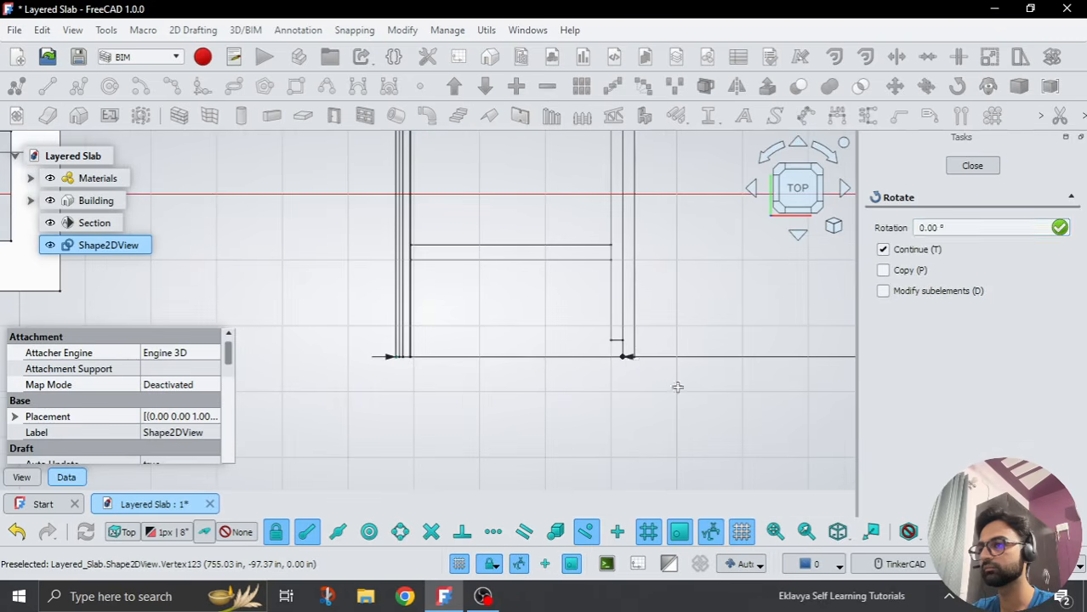
{"action": "scroll", "coordinate": [677, 387], "scroll_direction": "down", "scroll_amount": 3}
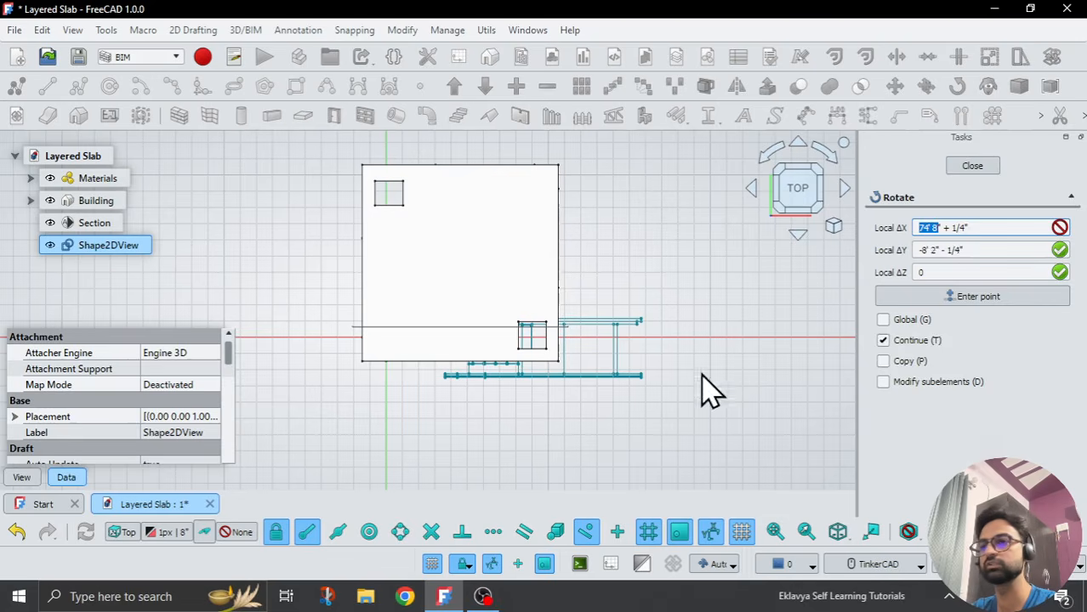
{"action": "key", "text": "Escape"}
{"action": "left_click", "coordinate": [105, 270]}
Step: Move the rotated 2D view along X until it sits clear of the roof plan
{"action": "left_click", "coordinate": [112, 248]}
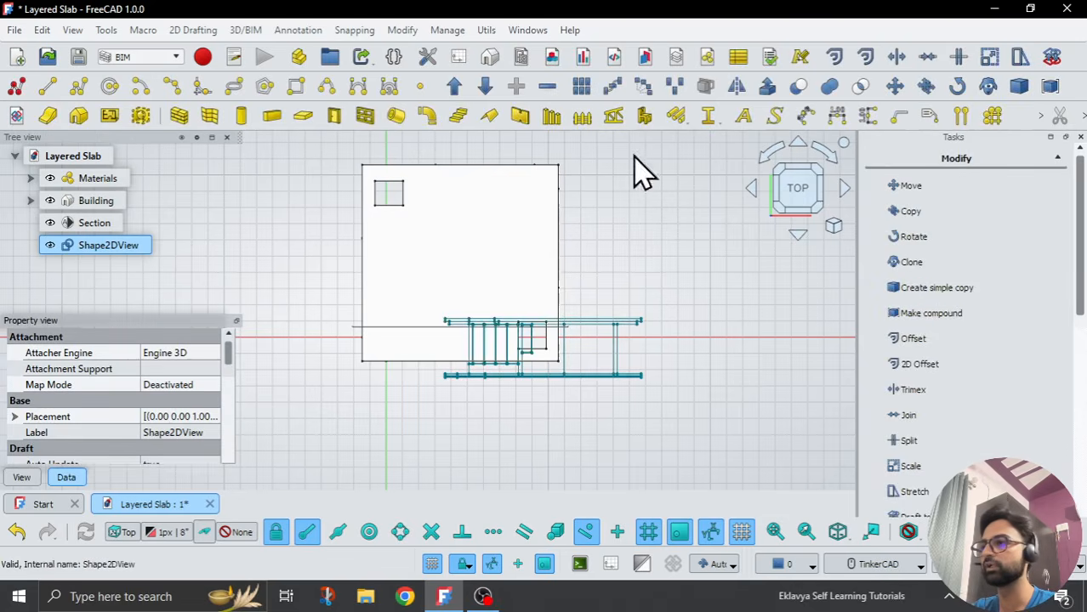
{"action": "left_click", "coordinate": [904, 187]}
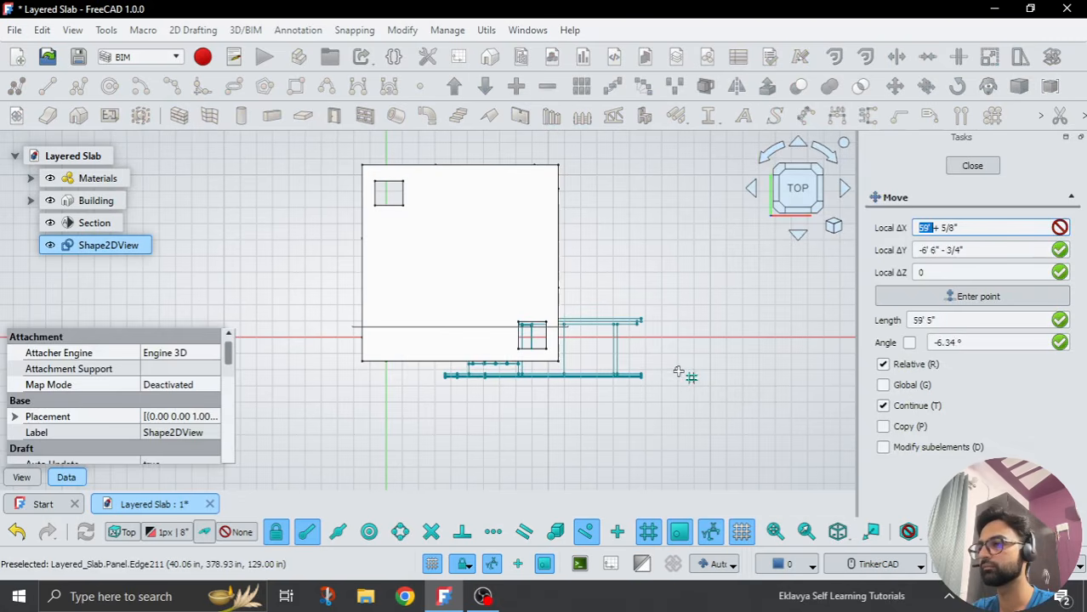
{"action": "left_click", "coordinate": [678, 372]}
{"action": "scroll", "coordinate": [581, 364], "scroll_direction": "down", "scroll_amount": 3}
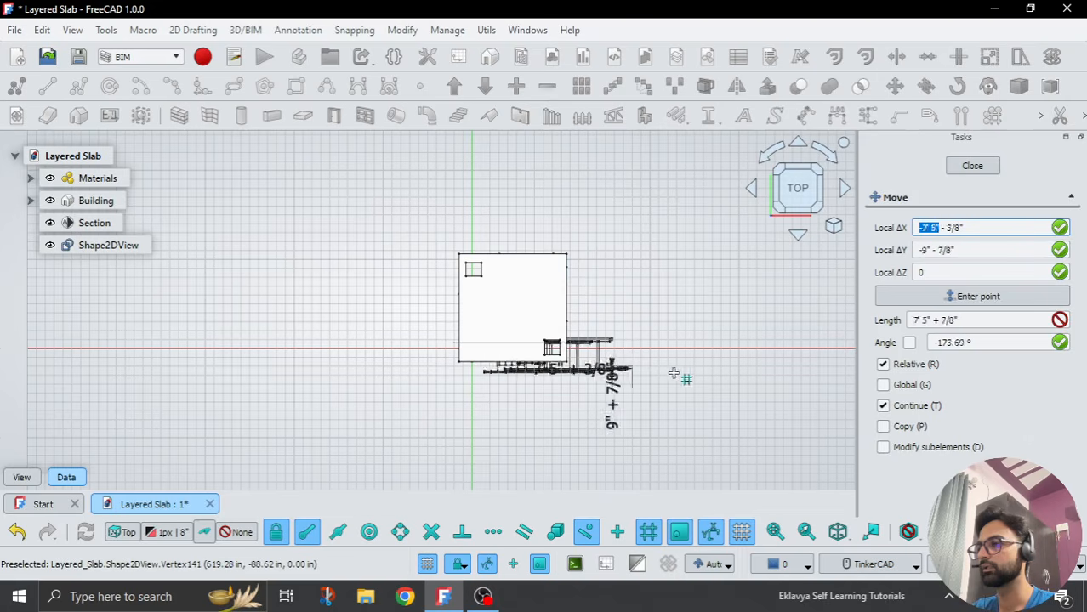
{"action": "left_click", "coordinate": [723, 367], "text": "shift"}
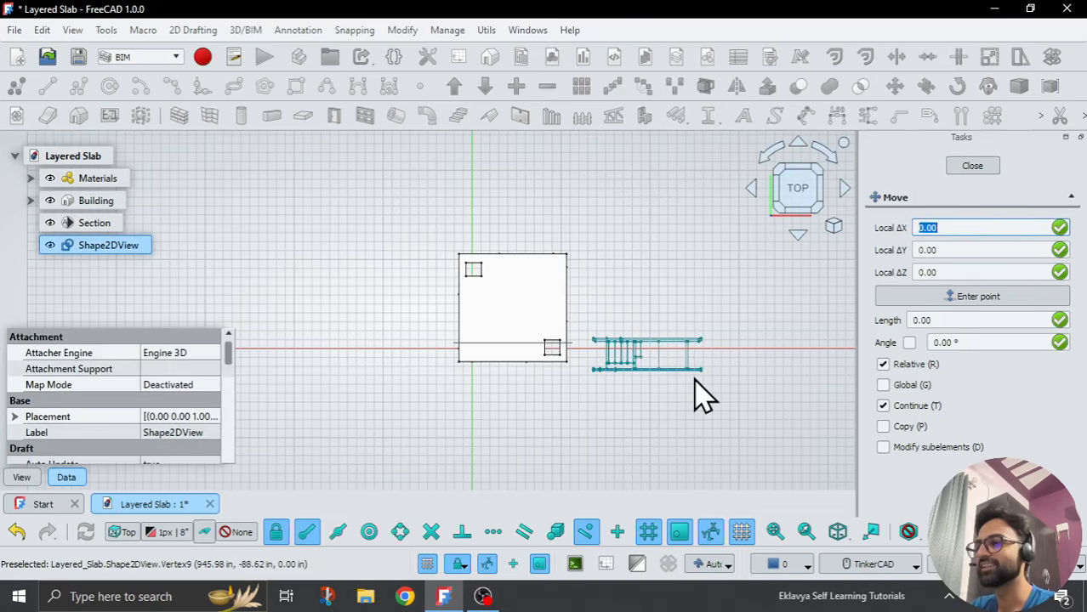
{"action": "scroll", "coordinate": [697, 395], "scroll_direction": "up", "scroll_amount": 4}
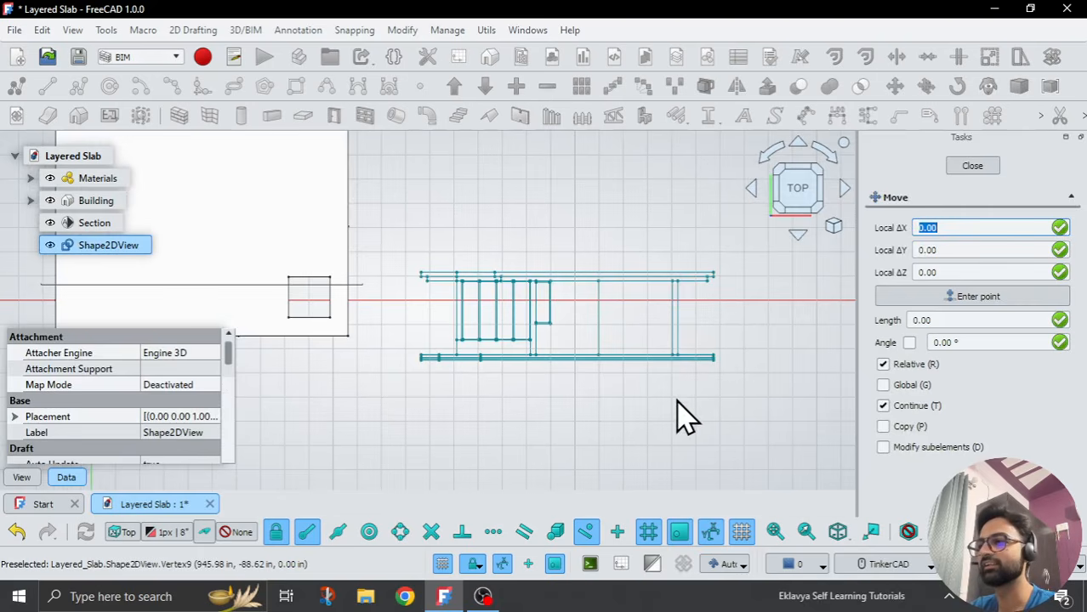
{"action": "key", "text": "Escape"}
Step: Try placement angles of 180° and 0° on the 2D view, and settle on 270° so the roof is at the top of the section
{"action": "left_click", "coordinate": [95, 245]}
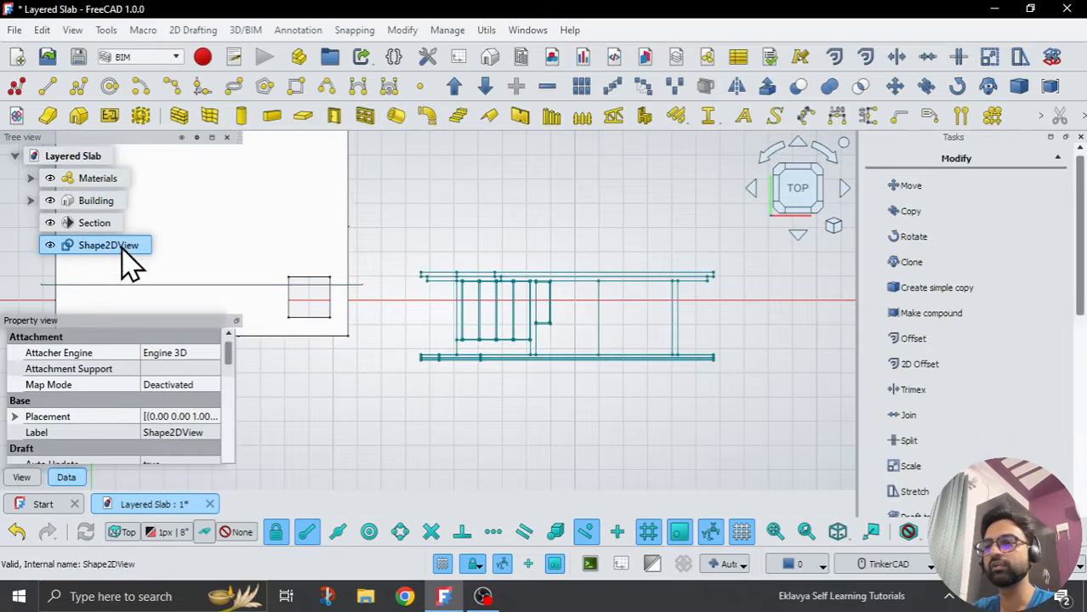
{"action": "left_click", "coordinate": [17, 418]}
{"action": "scroll", "coordinate": [24, 425], "scroll_direction": "down", "scroll_amount": 2}
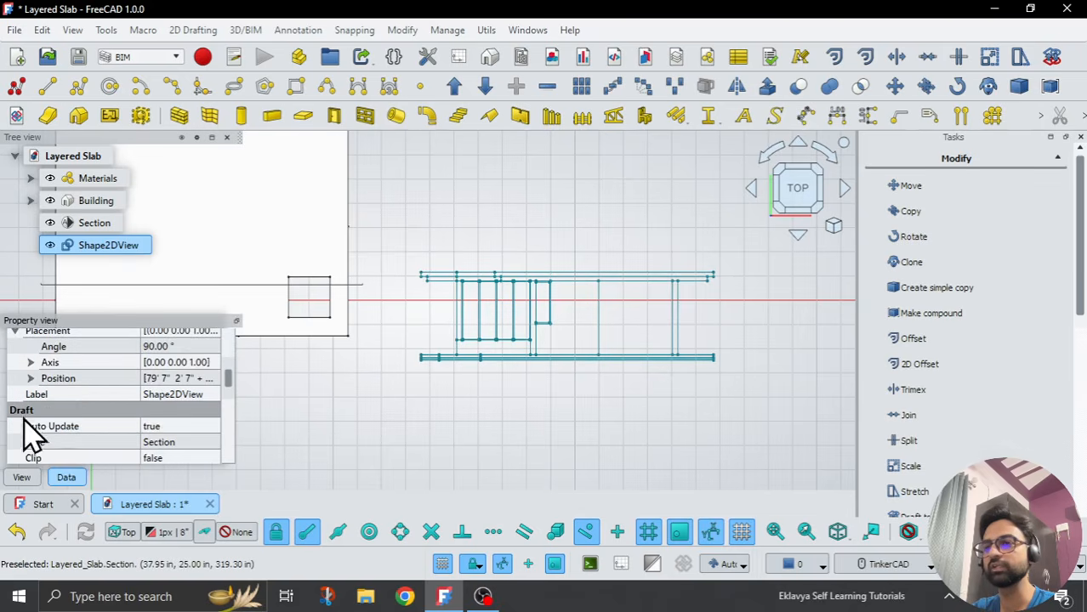
{"action": "left_click", "coordinate": [181, 346]}
{"action": "scroll", "coordinate": [181, 346], "scroll_direction": "up", "scroll_amount": 9}
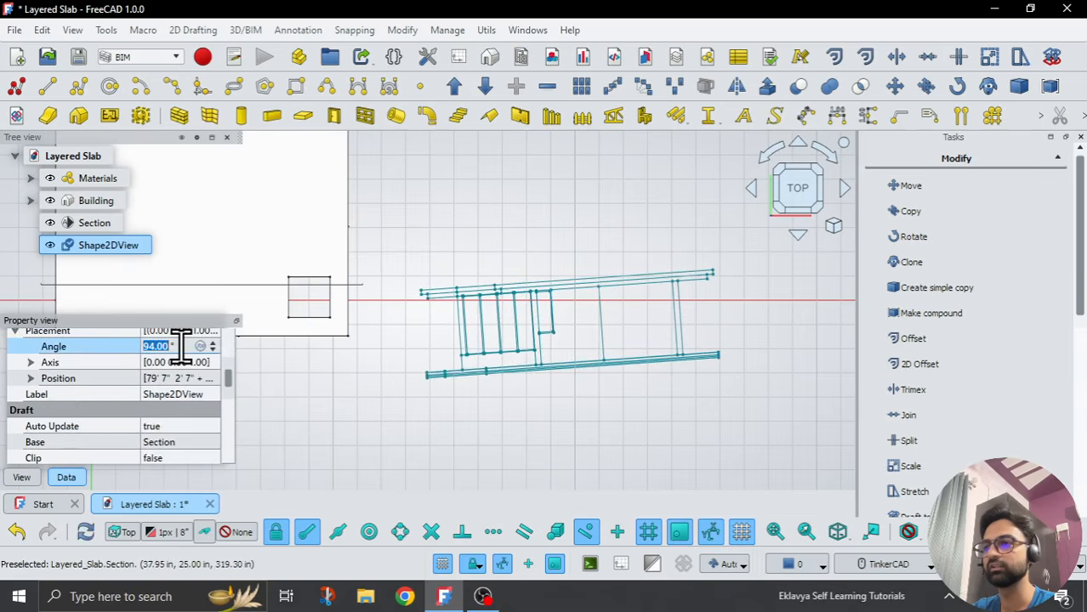
{"action": "scroll", "coordinate": [181, 346], "scroll_direction": "up", "scroll_amount": 19}
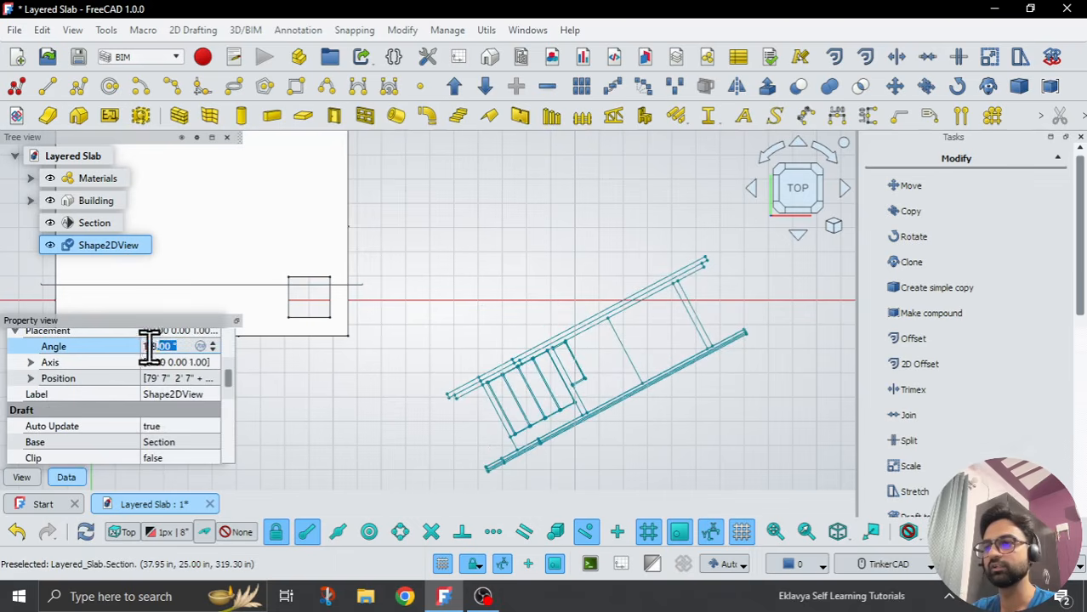
{"action": "type", "text": "180"}
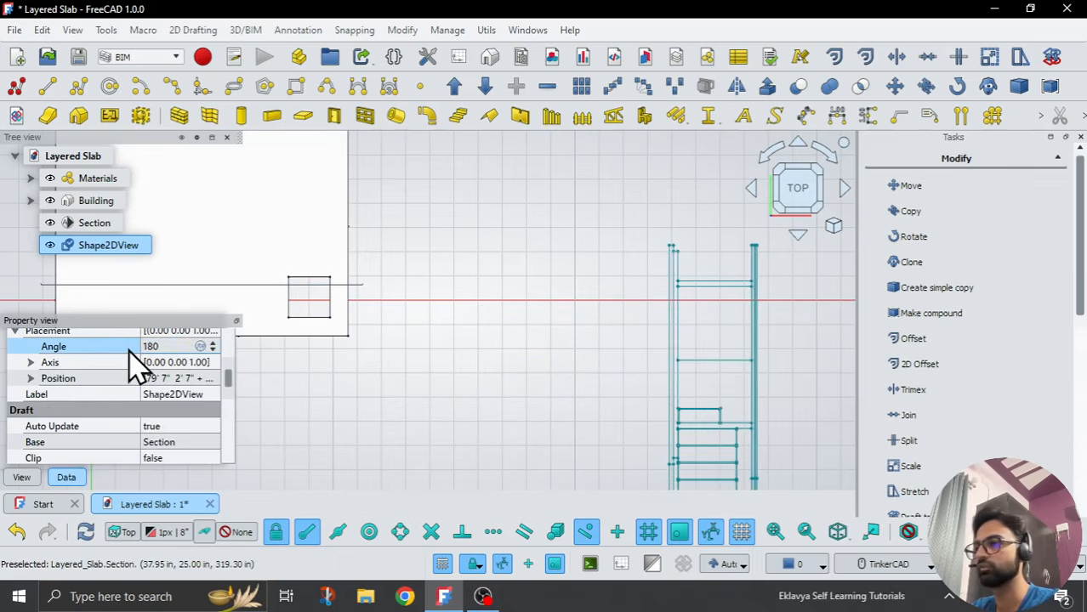
{"action": "type", "text": "0"}
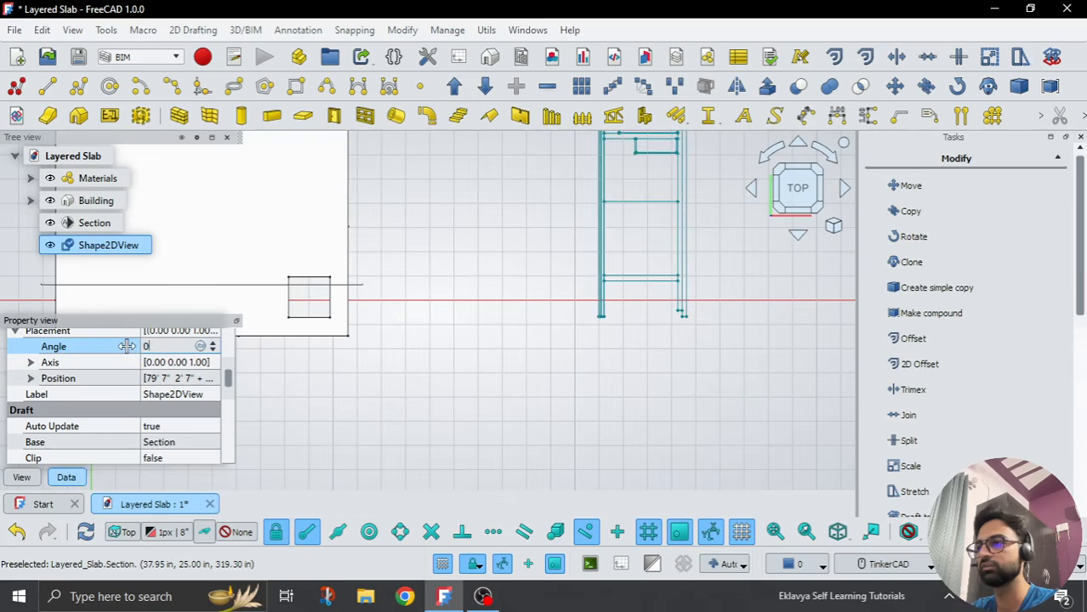
{"action": "type", "text": "270"}
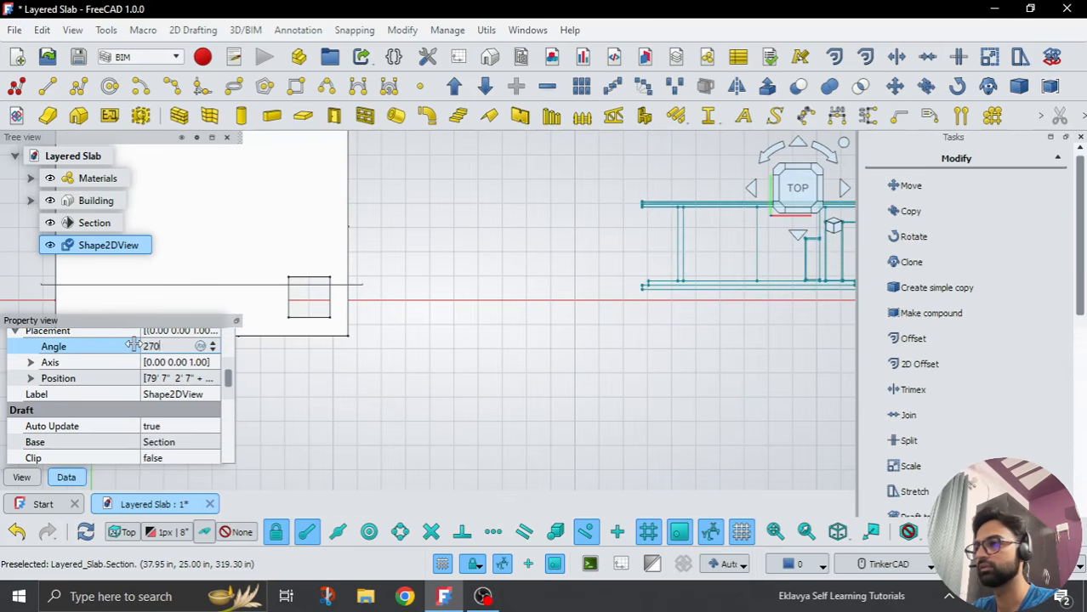
{"action": "key", "text": "Return"}
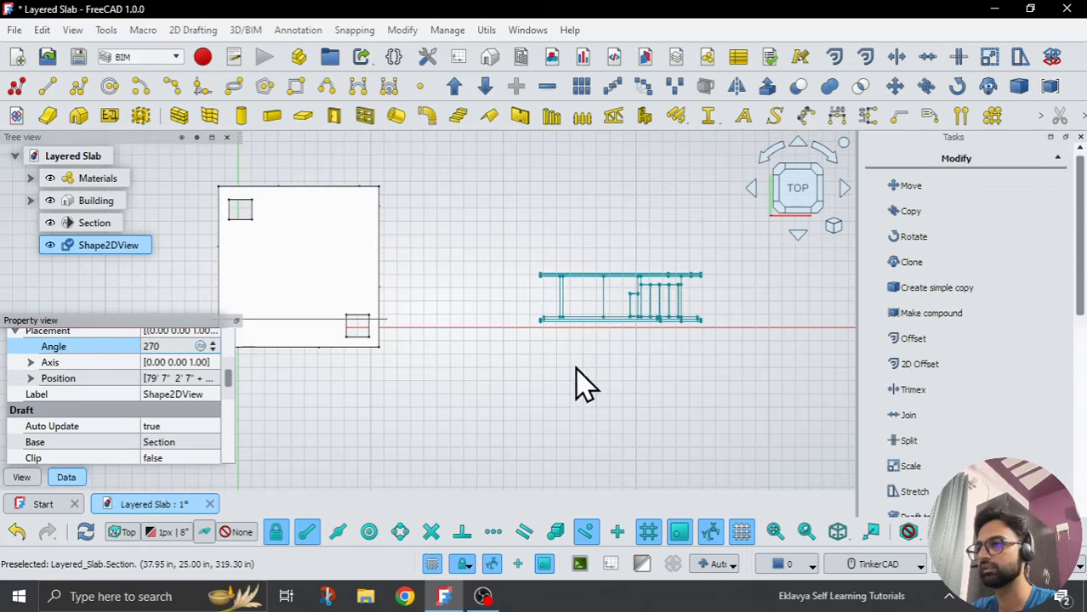
{"action": "left_click", "coordinate": [656, 345]}
{"action": "scroll", "coordinate": [680, 296], "scroll_direction": "up", "scroll_amount": 6}
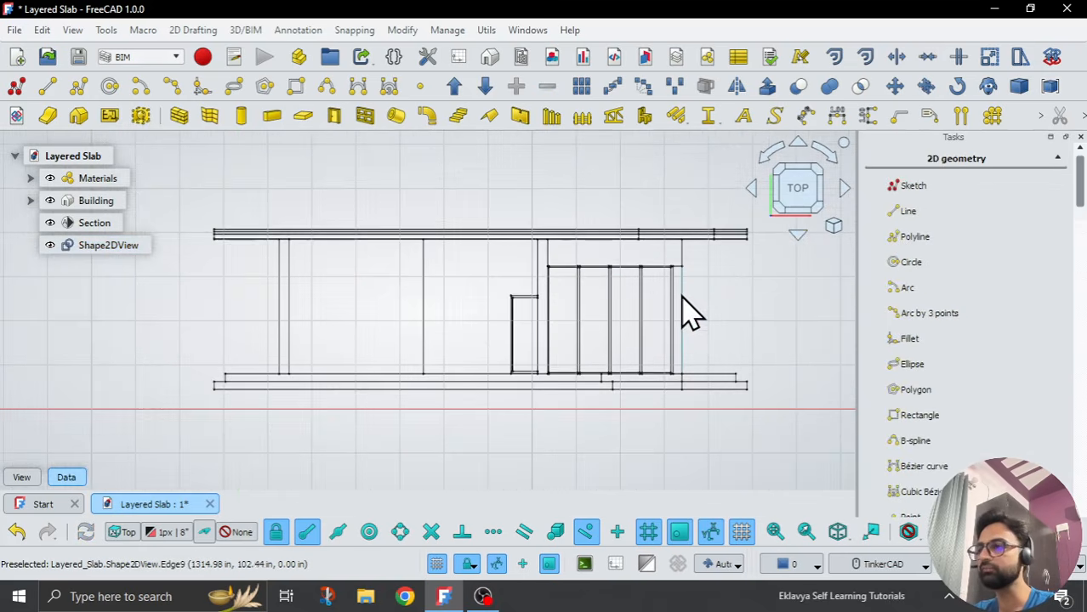
{"action": "scroll", "coordinate": [690, 299], "scroll_direction": "down", "scroll_amount": 6}
Step: Set the 2D view's Projection Mode to Cutfaces
{"action": "left_click", "coordinate": [123, 245]}
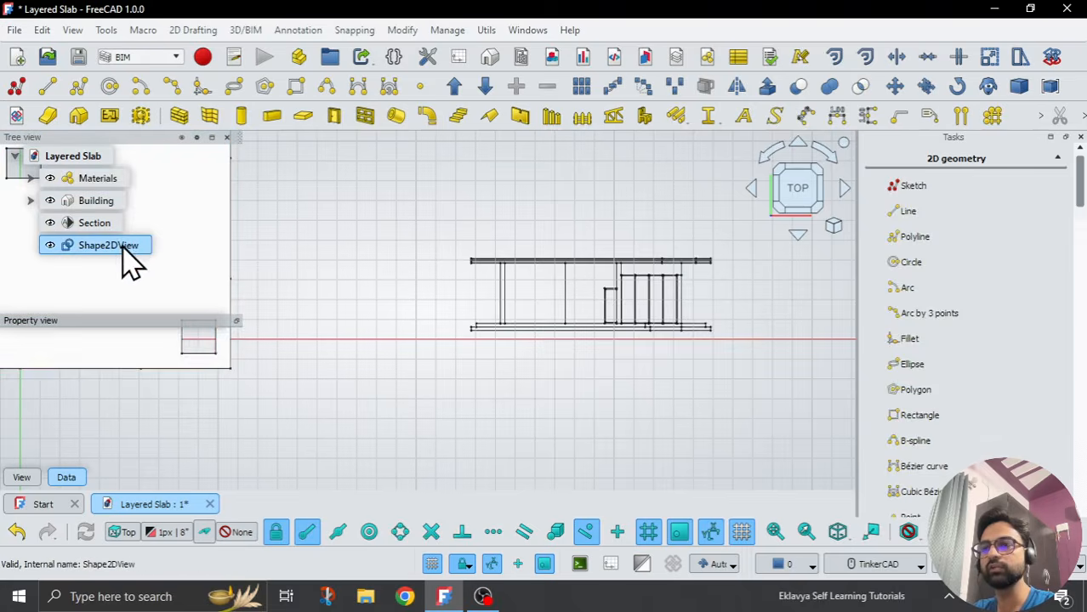
{"action": "scroll", "coordinate": [85, 391], "scroll_direction": "down", "scroll_amount": 10}
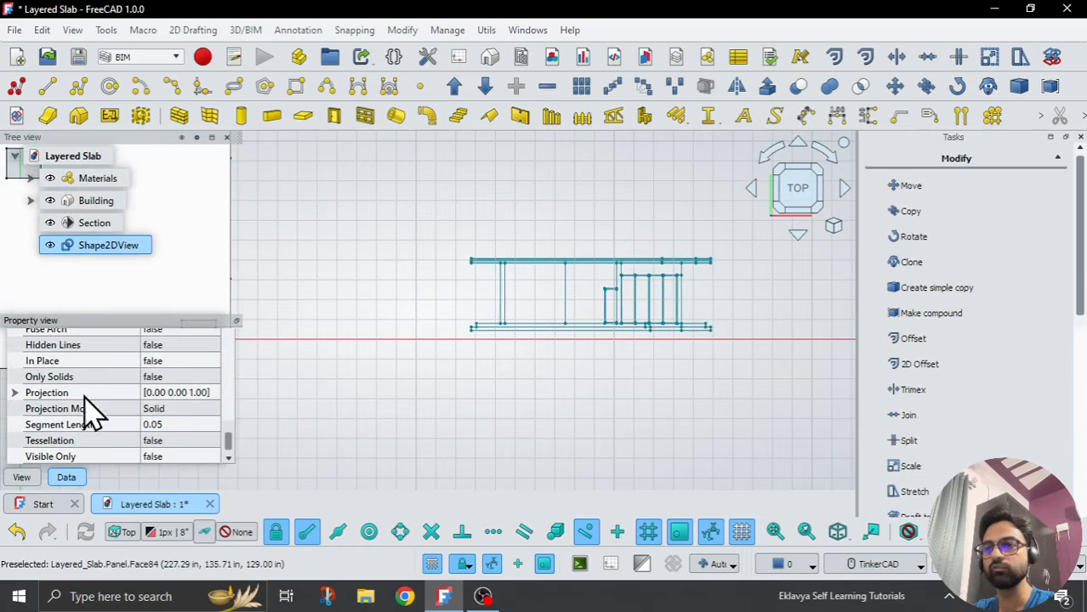
{"action": "left_click", "coordinate": [171, 409]}
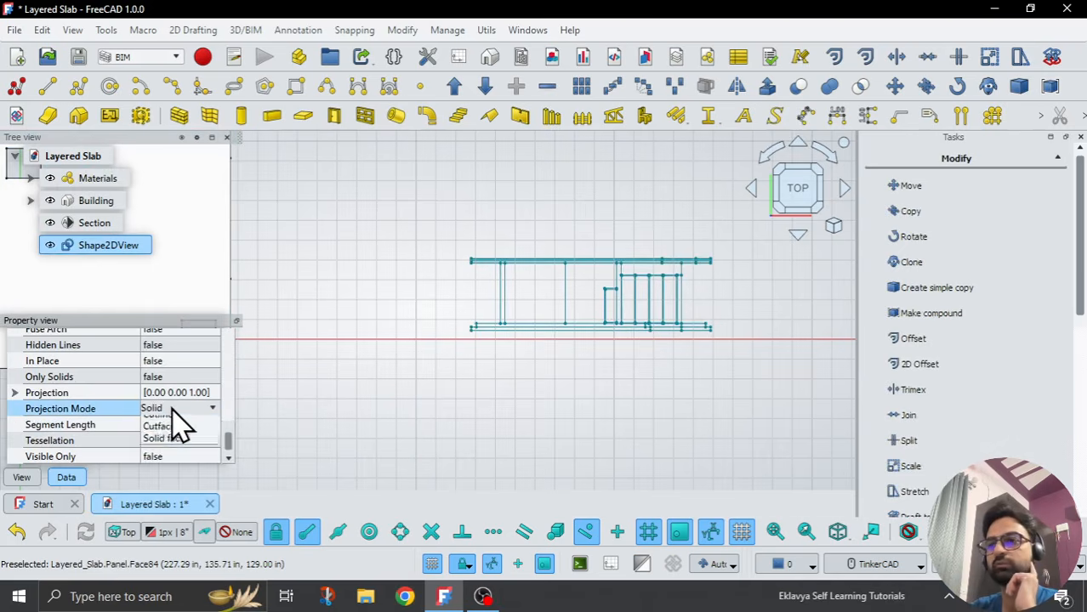
{"action": "left_click", "coordinate": [167, 455]}
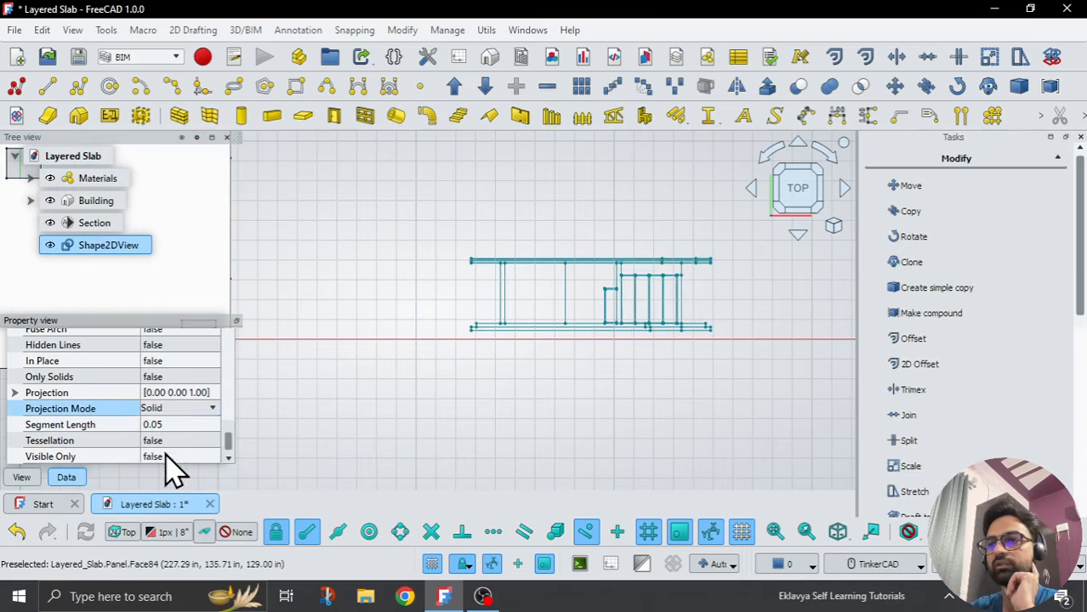
{"action": "left_click", "coordinate": [120, 428]}
{"action": "left_click", "coordinate": [520, 426]}
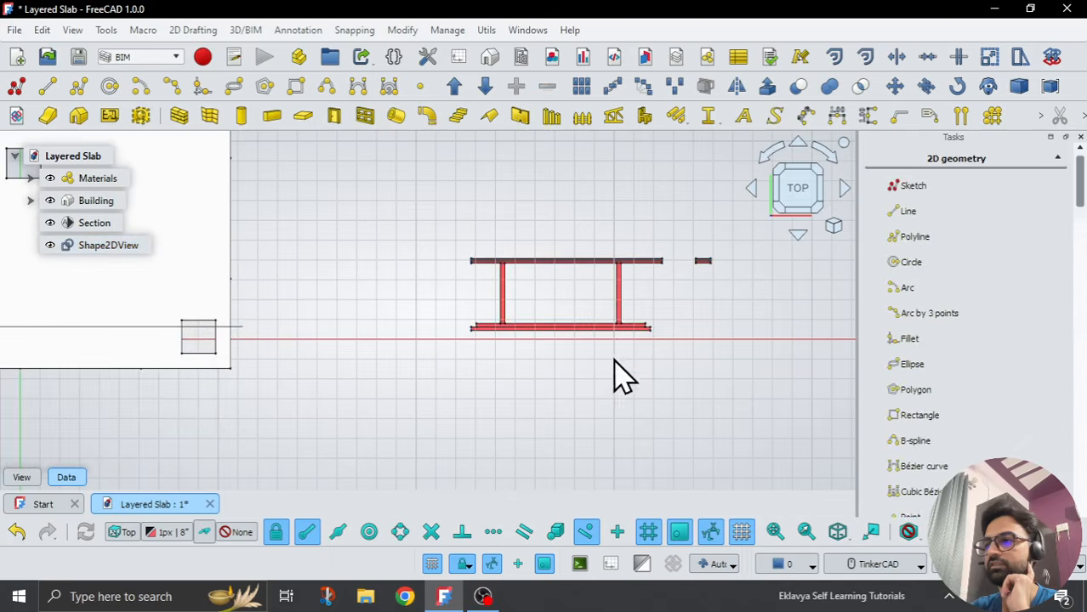
Step: Examine the roof's layers and the gap at its opening in the cut-face section
{"action": "scroll", "coordinate": [650, 297], "scroll_direction": "up", "scroll_amount": 3}
{"action": "scroll", "coordinate": [671, 281], "scroll_direction": "up", "scroll_amount": 3}
{"action": "scroll", "coordinate": [587, 328], "scroll_direction": "down", "scroll_amount": 5}
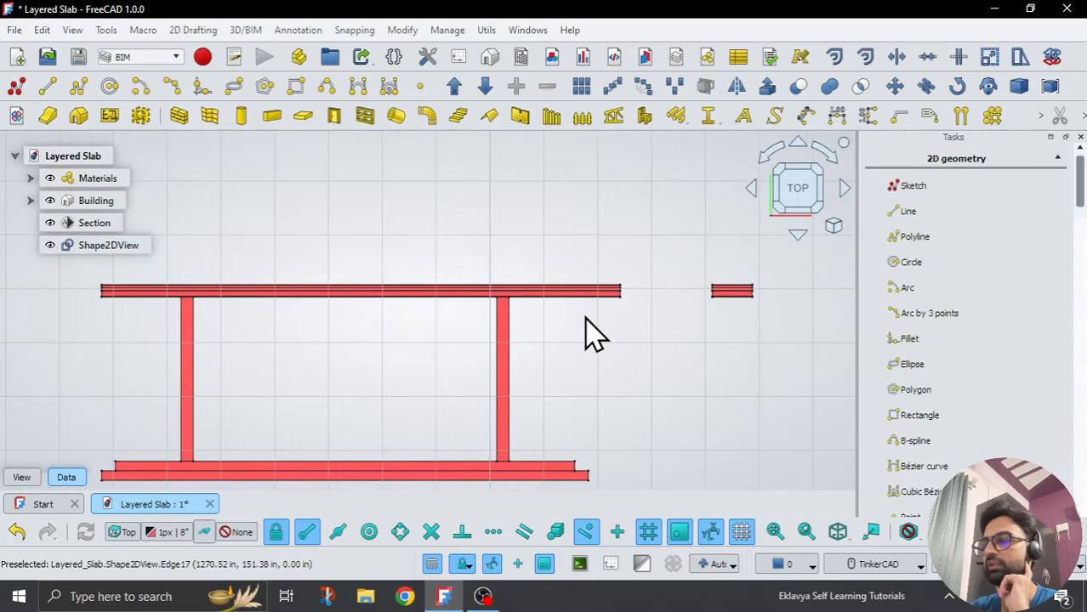
{"action": "scroll", "coordinate": [761, 312], "scroll_direction": "up", "scroll_amount": 4}
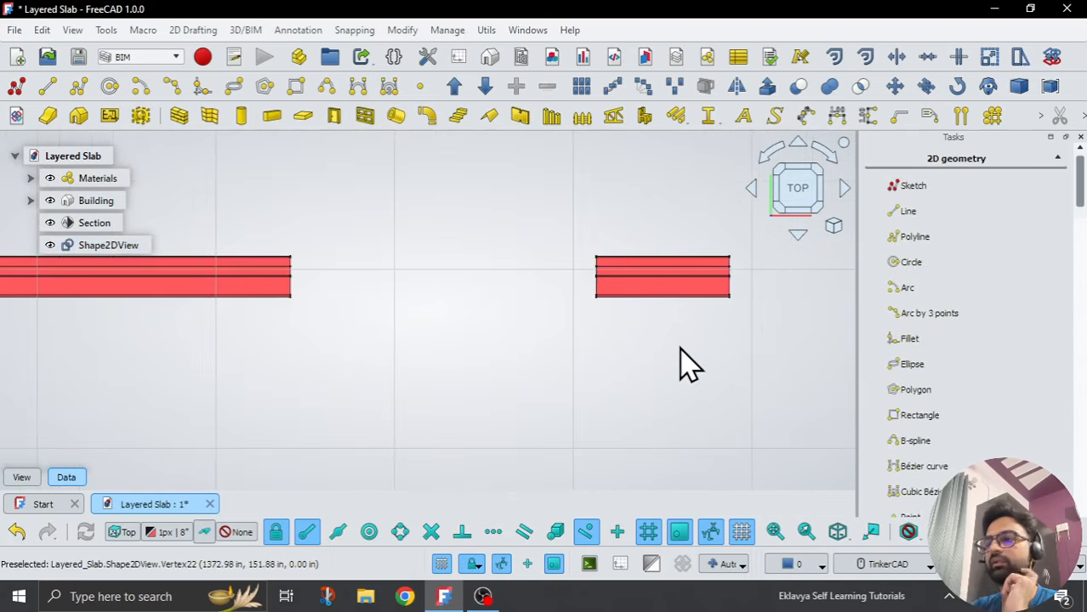
{"action": "scroll", "coordinate": [548, 312], "scroll_direction": "down", "scroll_amount": 3}
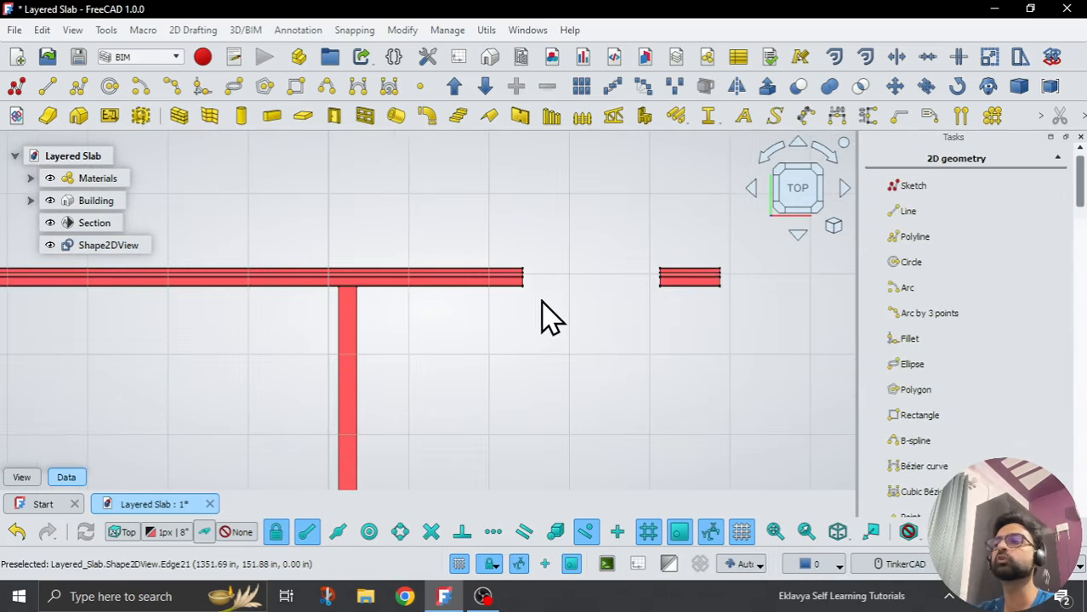
{"action": "scroll", "coordinate": [534, 311], "scroll_direction": "up", "scroll_amount": 4}
{"action": "scroll", "coordinate": [670, 285], "scroll_direction": "down", "scroll_amount": 3}
Step: Set the 2D section view's Projection Mode to Solid faces
{"action": "mouse_move", "coordinate": [126, 267]}
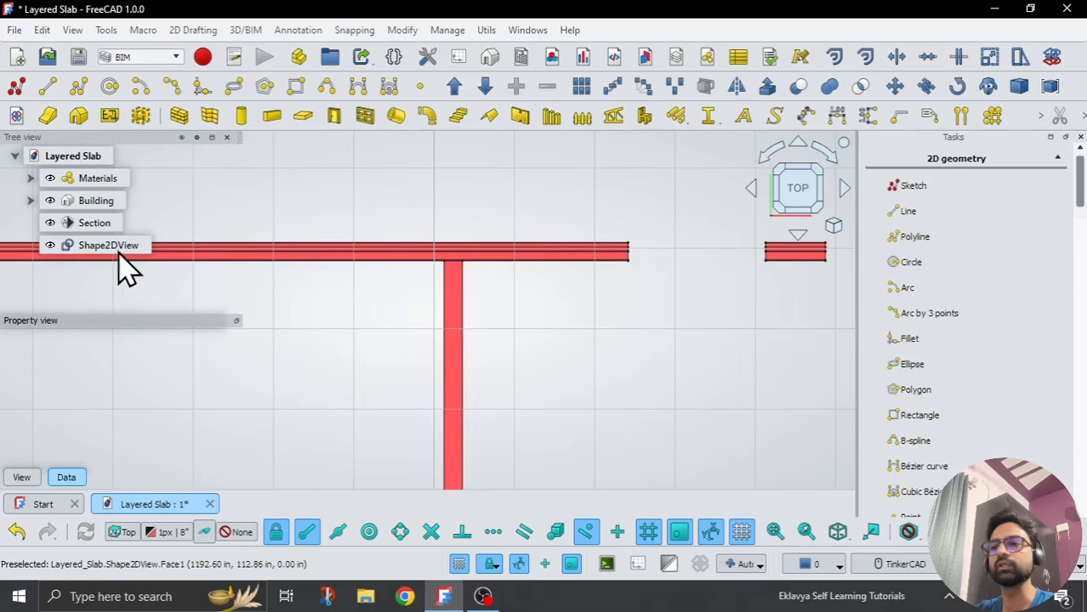
{"action": "left_click", "coordinate": [89, 249]}
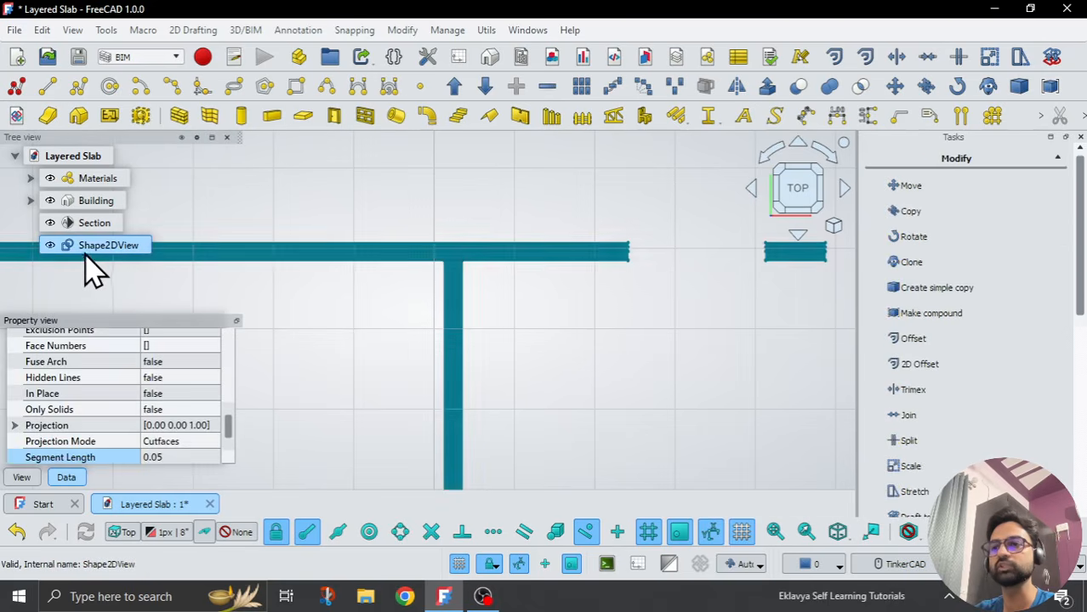
{"action": "left_click", "coordinate": [25, 480]}
{"action": "scroll", "coordinate": [126, 424], "scroll_direction": "down", "scroll_amount": 6}
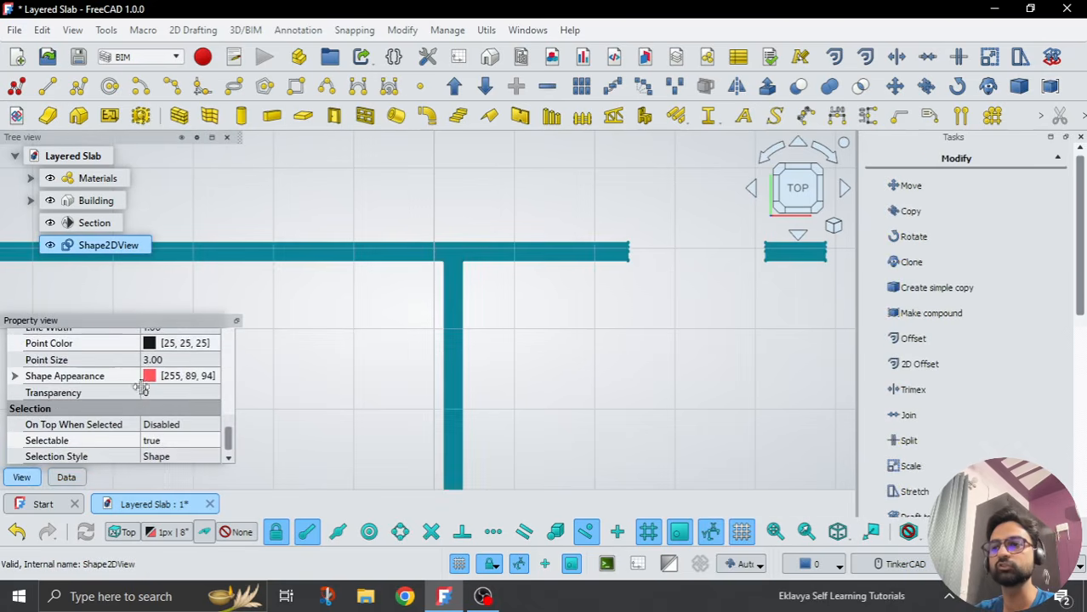
{"action": "left_click", "coordinate": [67, 480]}
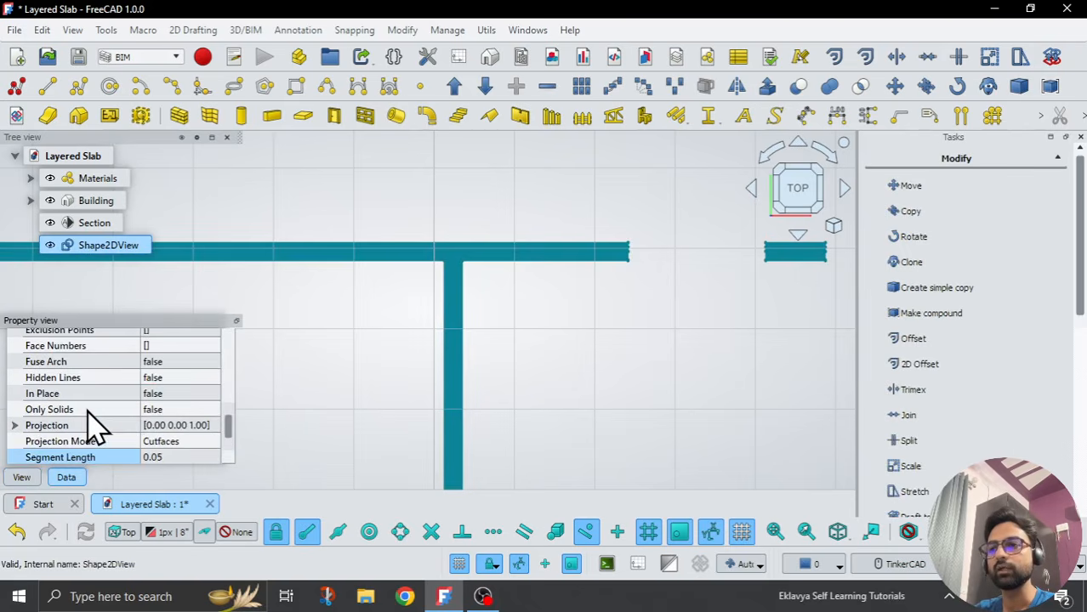
{"action": "scroll", "coordinate": [94, 428], "scroll_direction": "down", "scroll_amount": 1}
{"action": "left_click", "coordinate": [166, 409]}
{"action": "left_click", "coordinate": [163, 472]}
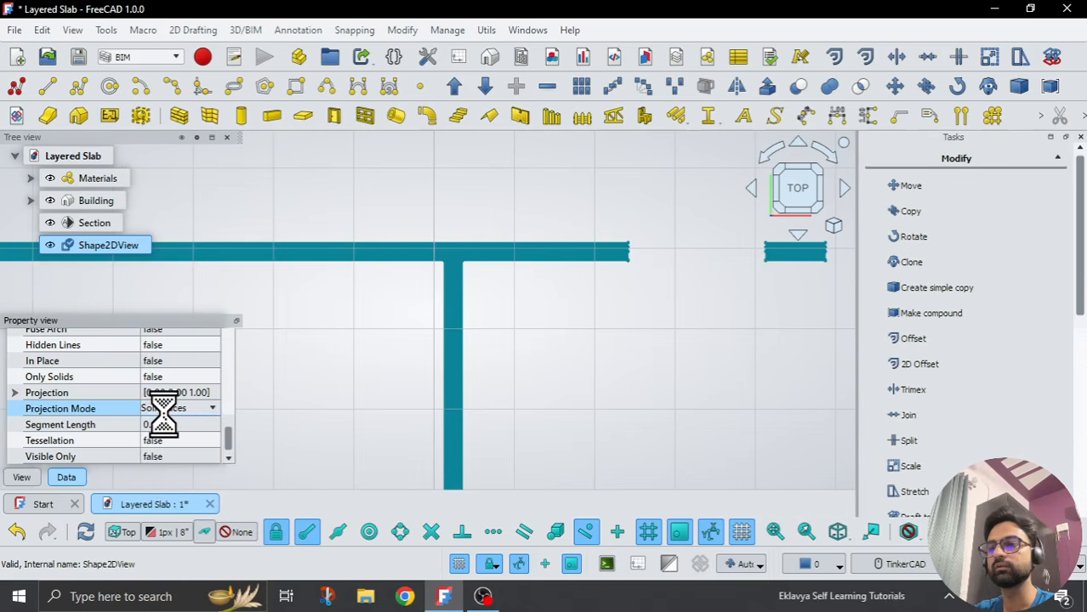
Step: Examine the roof's layer lines at its end in the solid-face 2D section
{"action": "scroll", "coordinate": [646, 298], "scroll_direction": "down", "scroll_amount": 5}
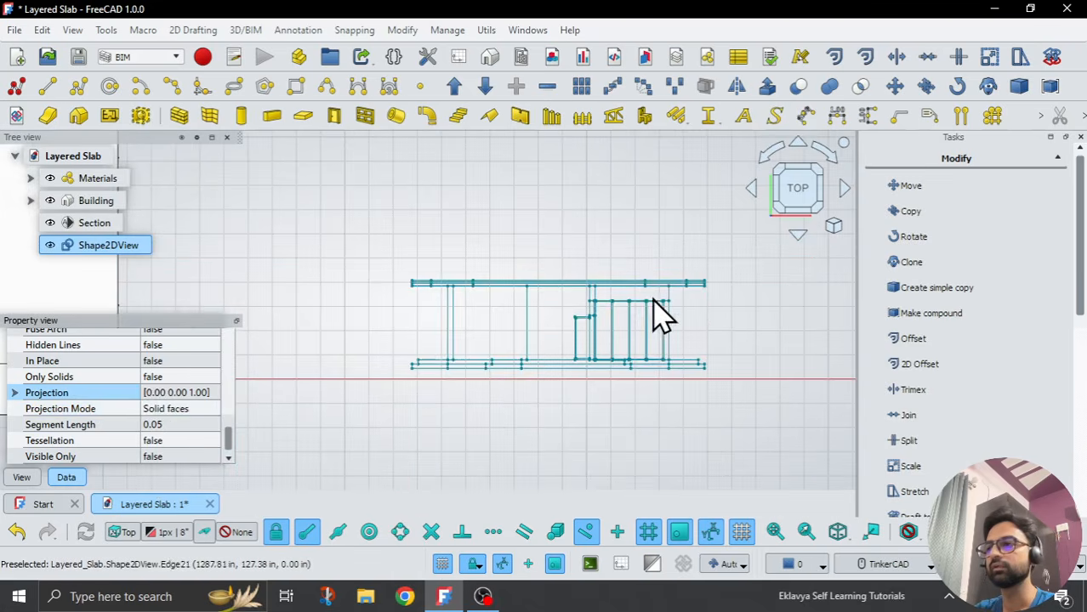
{"action": "left_click", "coordinate": [723, 307]}
{"action": "scroll", "coordinate": [684, 292], "scroll_direction": "up", "scroll_amount": 8}
{"action": "scroll", "coordinate": [761, 281], "scroll_direction": "up", "scroll_amount": 5}
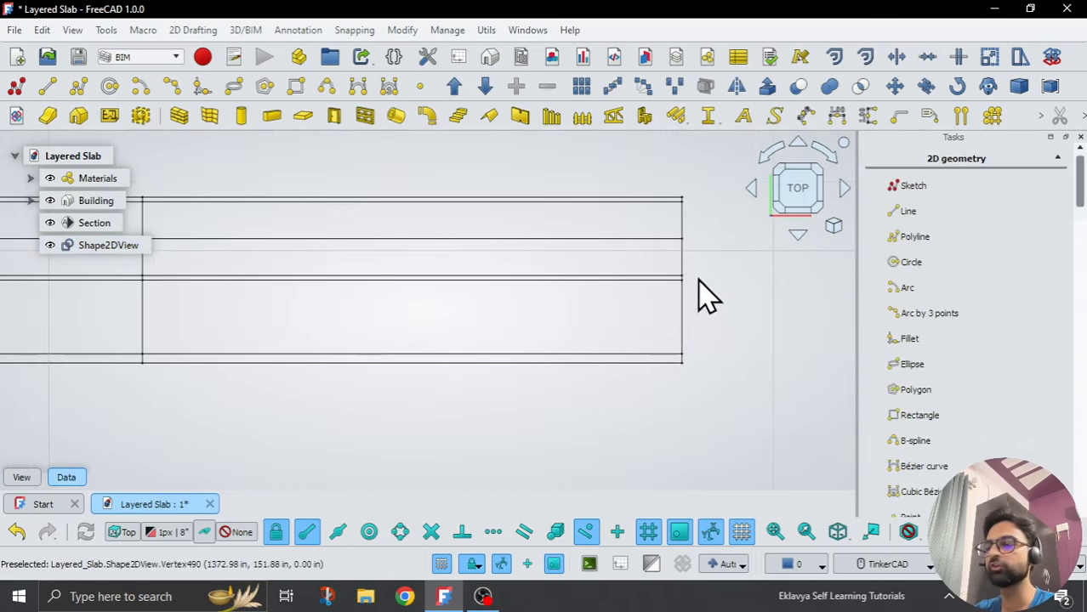
{"action": "scroll", "coordinate": [706, 285], "scroll_direction": "down", "scroll_amount": 3}
{"action": "scroll", "coordinate": [721, 265], "scroll_direction": "down", "scroll_amount": 2}
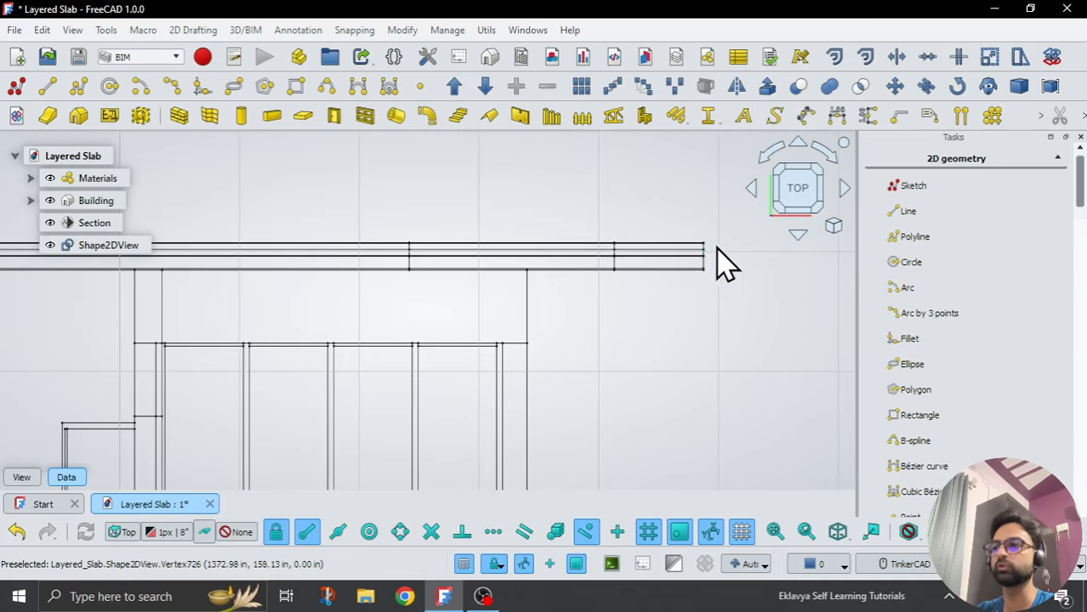
{"action": "scroll", "coordinate": [729, 270], "scroll_direction": "up", "scroll_amount": 2}
{"action": "scroll", "coordinate": [667, 327], "scroll_direction": "up", "scroll_amount": 4}
{"action": "scroll", "coordinate": [674, 260], "scroll_direction": "down", "scroll_amount": 8}
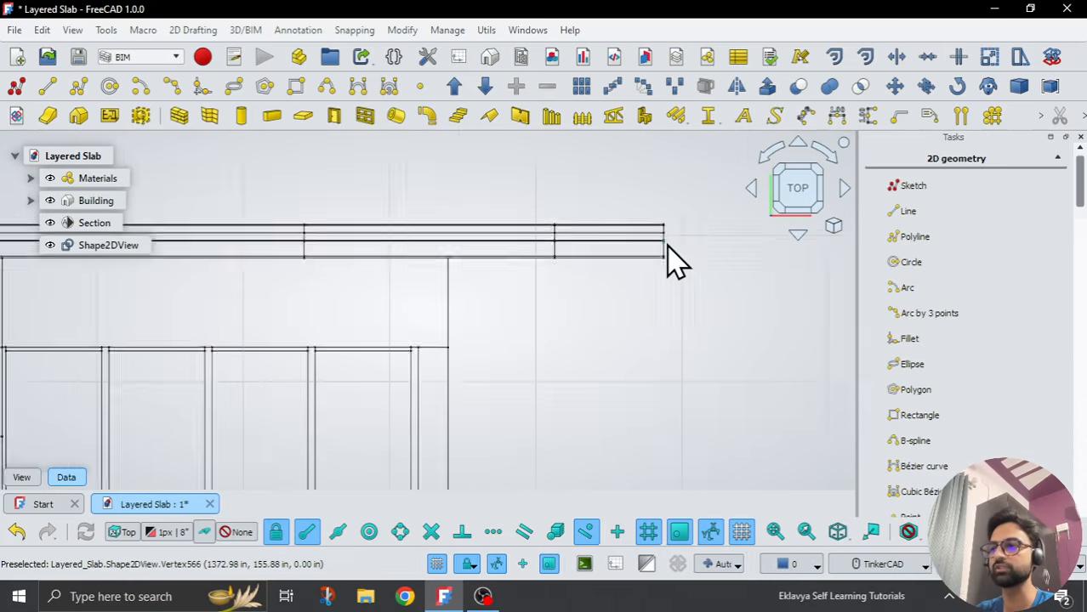
Step: Switch the 3D display to perspective projection and frame the building from the front
{"action": "right_click_drag", "start_coordinate": [481, 353], "coordinate": [438, 384]}
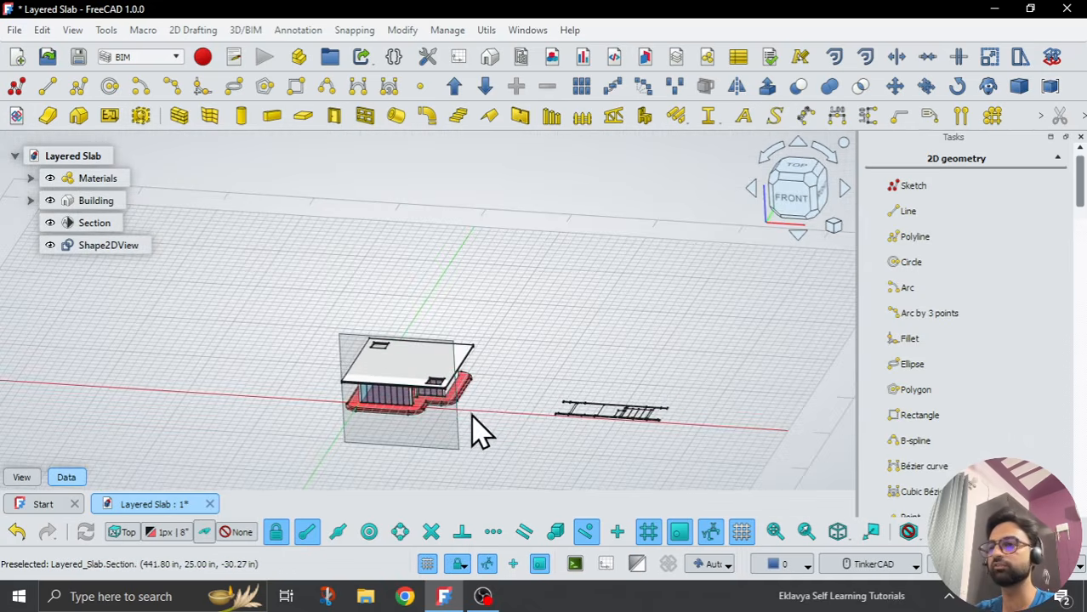
{"action": "left_click", "coordinate": [833, 225]}
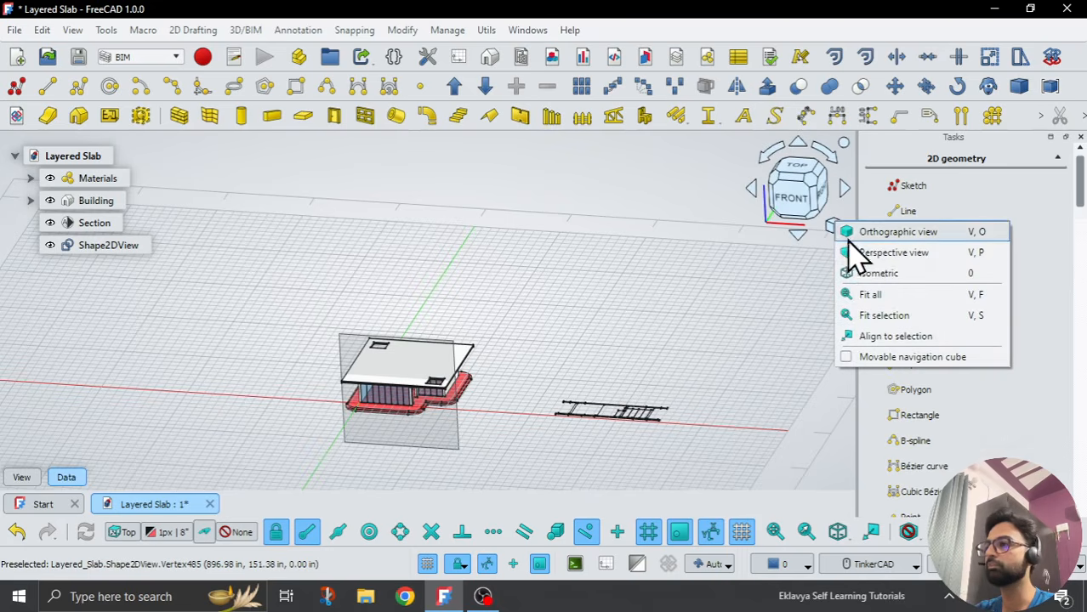
{"action": "left_click", "coordinate": [893, 252]}
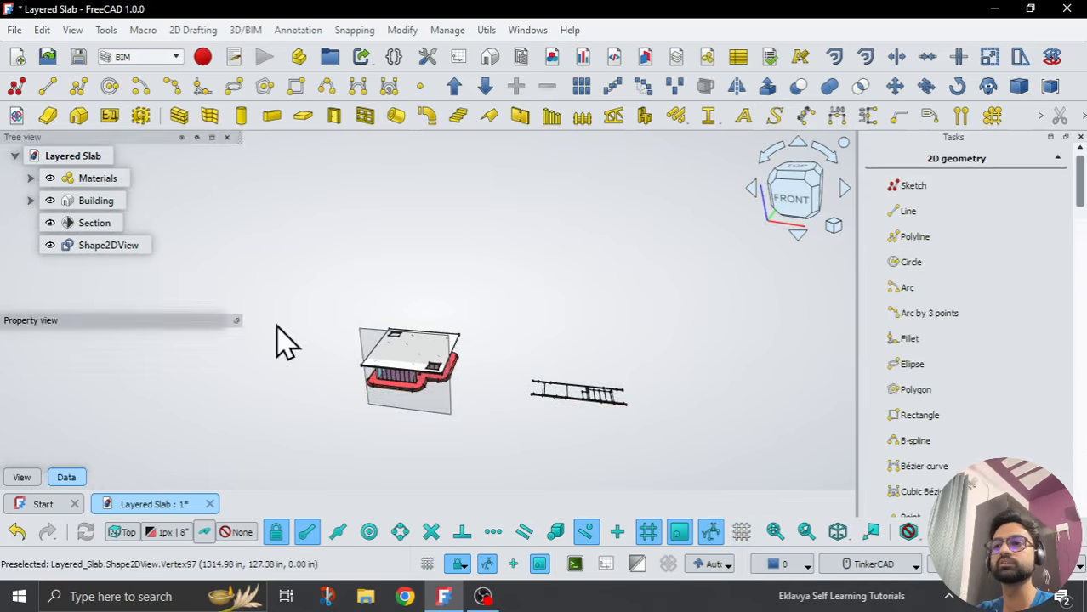
{"action": "right_click_drag", "start_coordinate": [287, 342], "coordinate": [427, 457]}
{"action": "scroll", "coordinate": [398, 455], "scroll_direction": "up", "scroll_amount": 3}
{"action": "scroll", "coordinate": [396, 426], "scroll_direction": "up", "scroll_amount": 2}
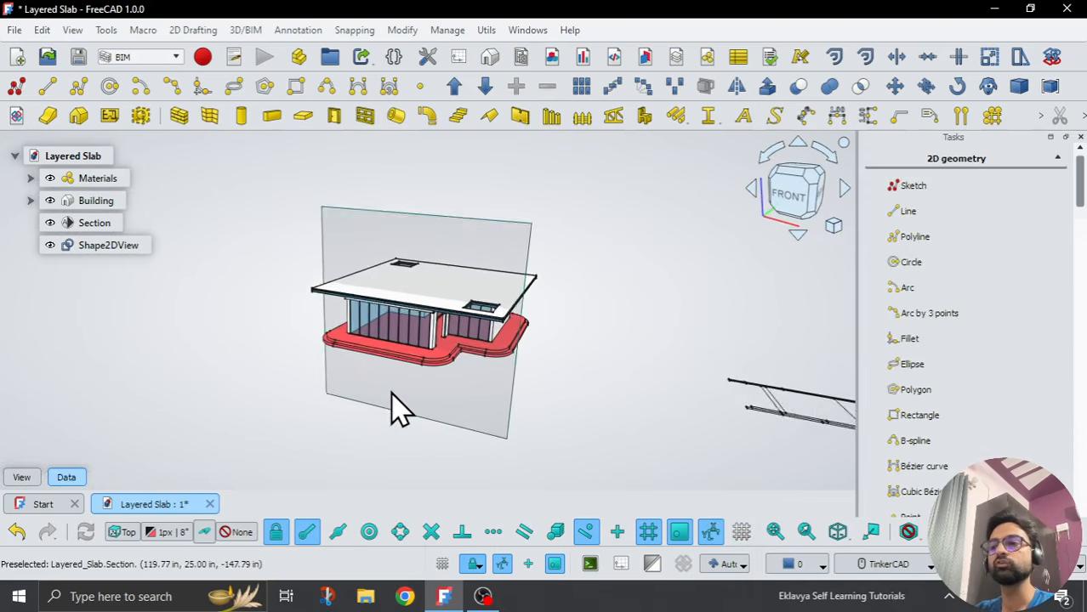
Step: Hide the 2D section view and the section plane so only the building model is displayed
{"action": "left_click", "coordinate": [80, 249]}
{"action": "key", "text": "space"}
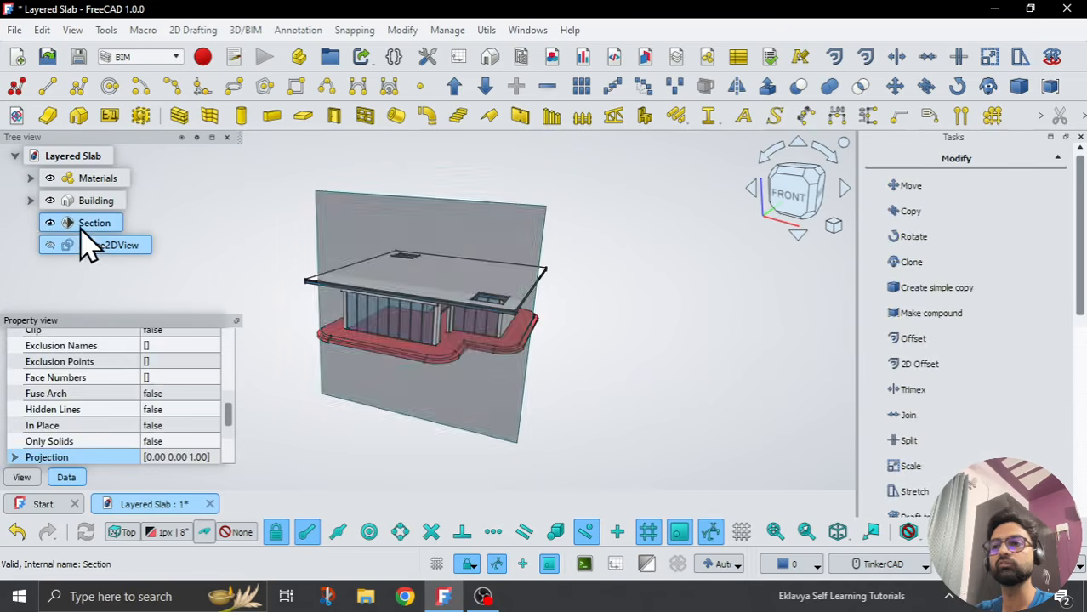
{"action": "left_click", "coordinate": [81, 228]}
{"action": "key", "text": "space"}
{"action": "left_click", "coordinate": [593, 357]}
{"action": "scroll", "coordinate": [406, 331], "scroll_direction": "up", "scroll_amount": 1}
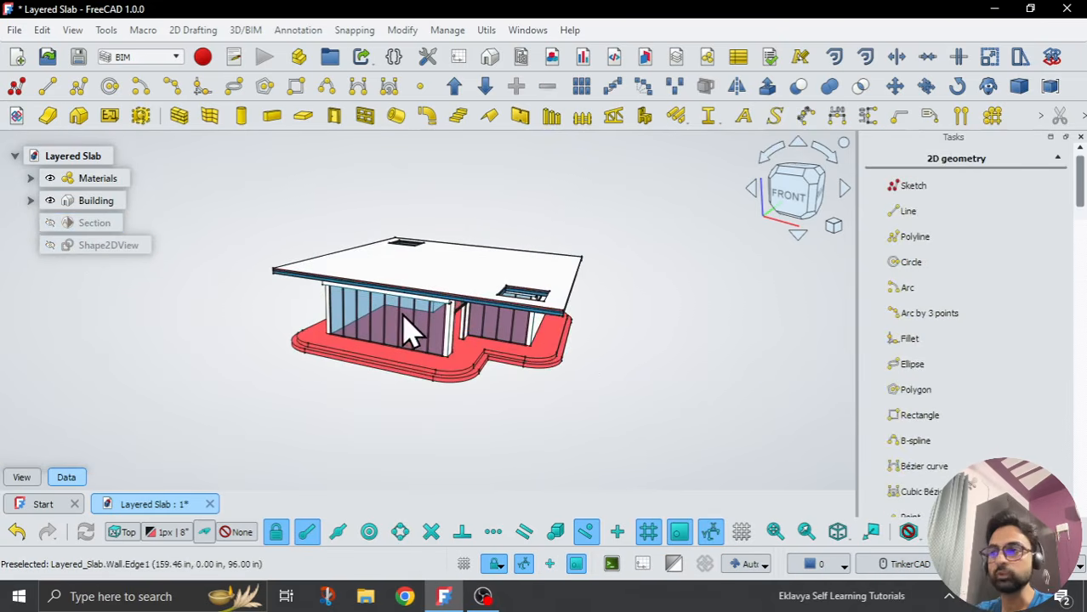
Step: Examine the layered front edge of the roof panel above the glazed walls
{"action": "right_click_drag", "start_coordinate": [566, 322], "coordinate": [596, 303]}
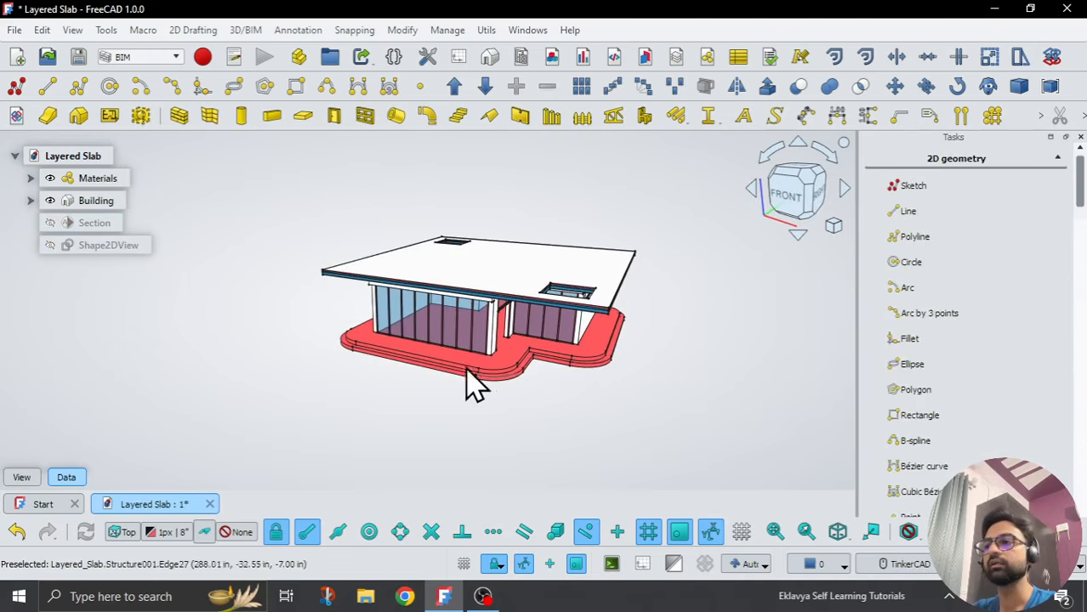
{"action": "left_click", "coordinate": [96, 201]}
{"action": "scroll", "coordinate": [476, 290], "scroll_direction": "up", "scroll_amount": 5}
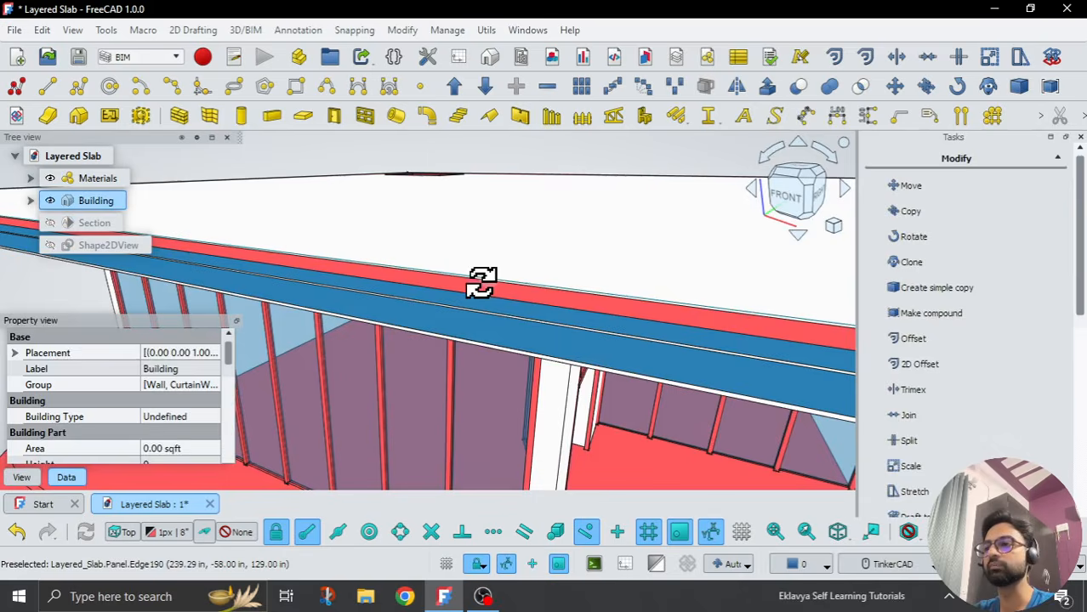
{"action": "right_click_drag", "start_coordinate": [481, 282], "coordinate": [478, 283]}
{"action": "scroll", "coordinate": [517, 242], "scroll_direction": "down", "scroll_amount": 5}
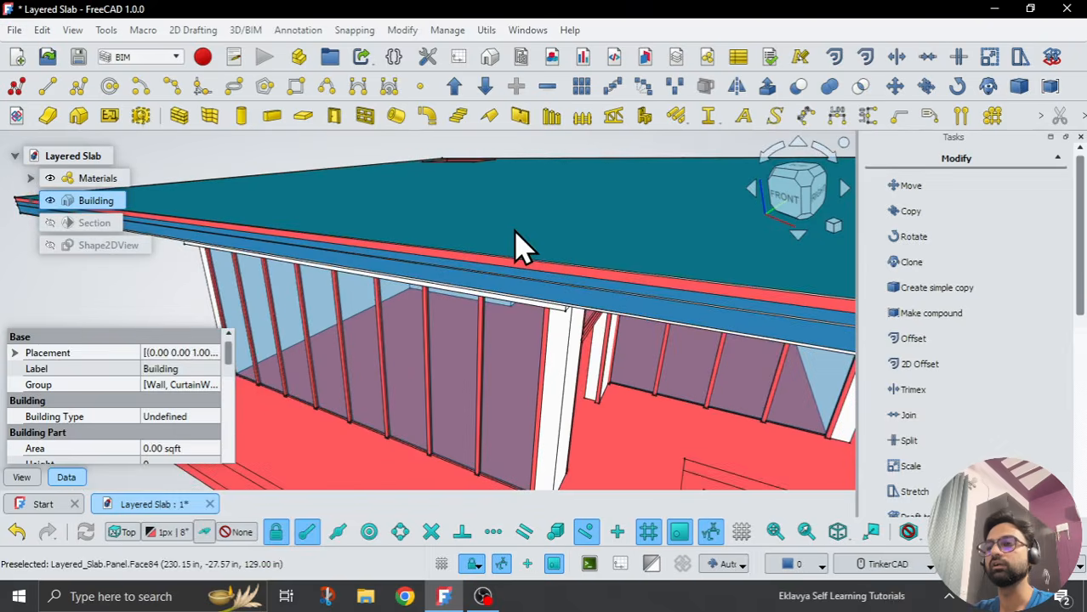
{"action": "scroll", "coordinate": [508, 294], "scroll_direction": "down", "scroll_amount": 2}
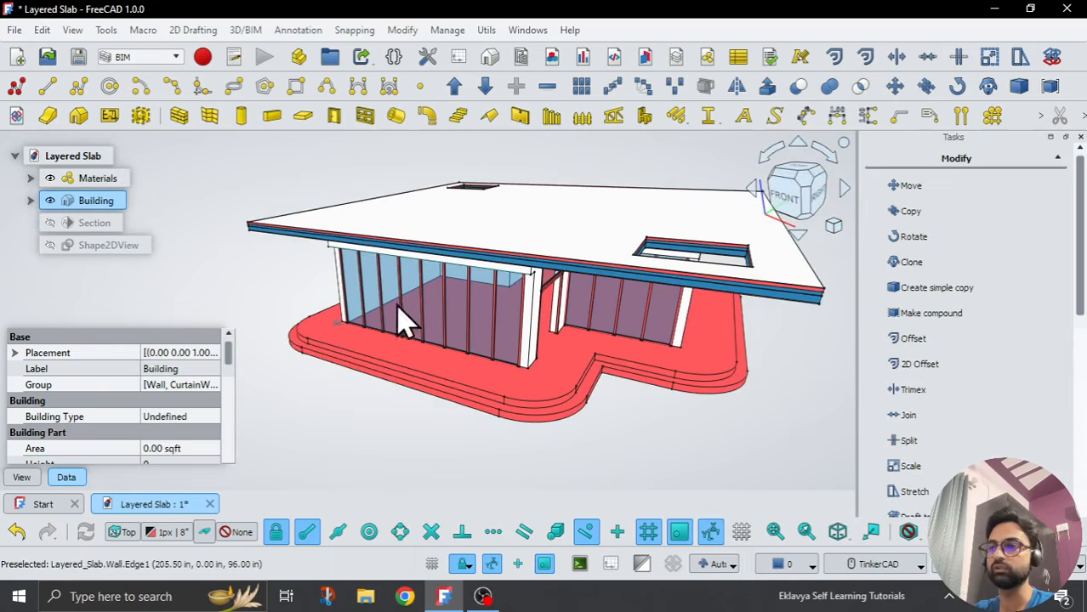
{"action": "left_click", "coordinate": [303, 294]}
{"action": "middle_click_drag", "start_coordinate": [643, 429], "coordinate": [594, 403]}
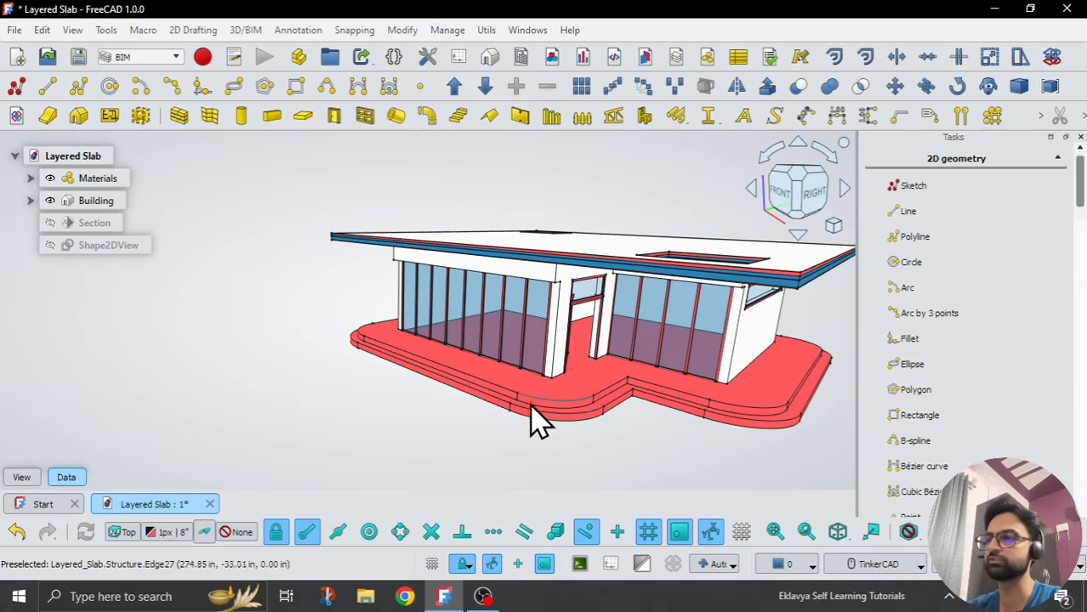
Step: Inspect the roof from above, checking the layers around the rectangular opening near its corner
{"action": "middle_click_drag", "start_coordinate": [530, 417], "coordinate": [500, 258]}
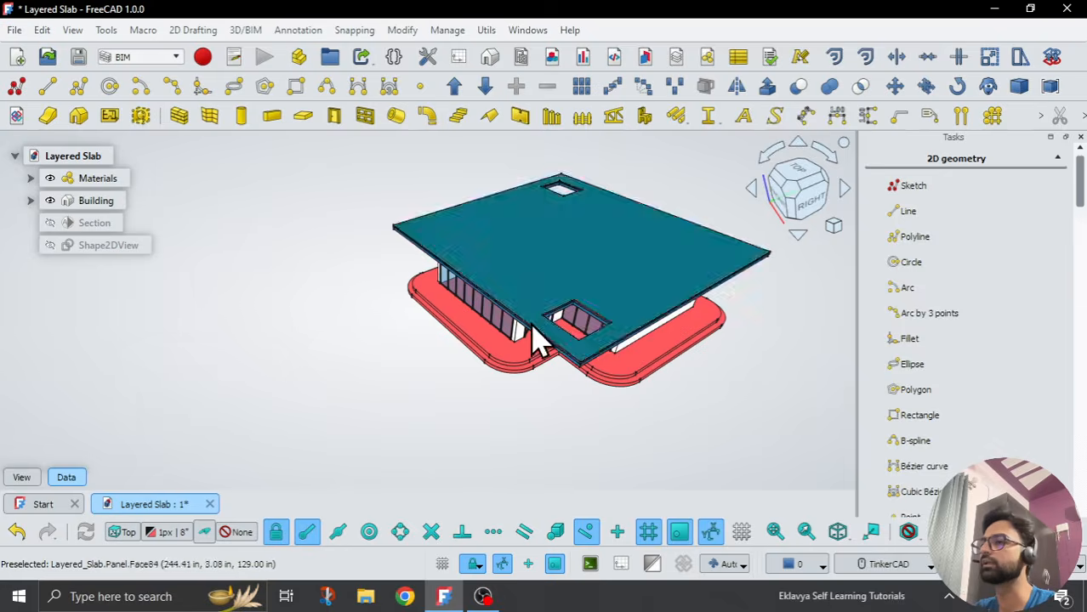
{"action": "scroll", "coordinate": [608, 330], "scroll_direction": "up", "scroll_amount": 4}
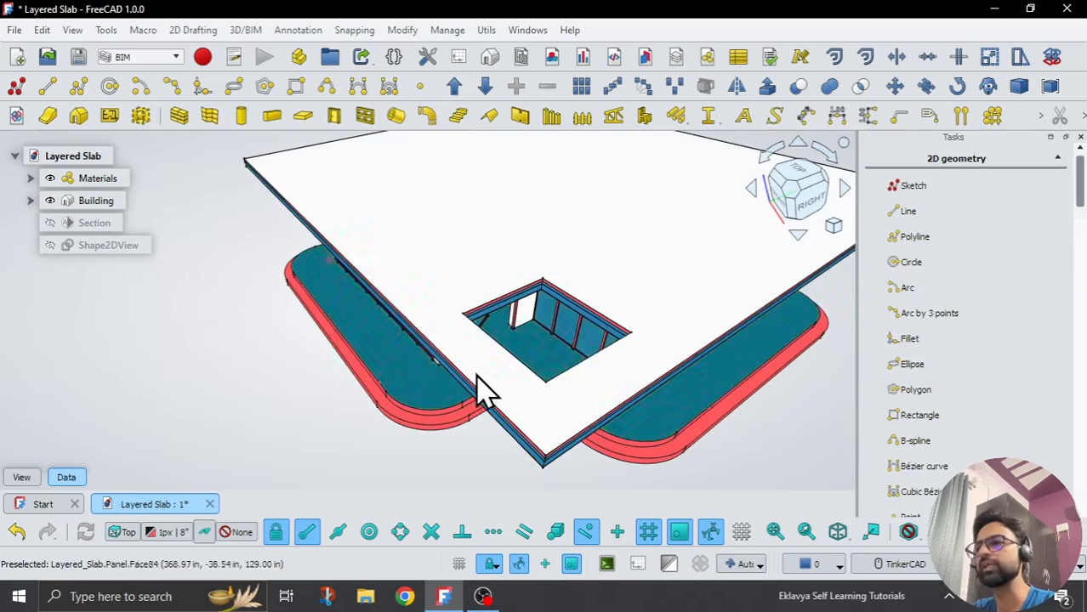
{"action": "middle_click_drag", "start_coordinate": [486, 388], "coordinate": [527, 340]}
{"action": "scroll", "coordinate": [527, 336], "scroll_direction": "up", "scroll_amount": 6}
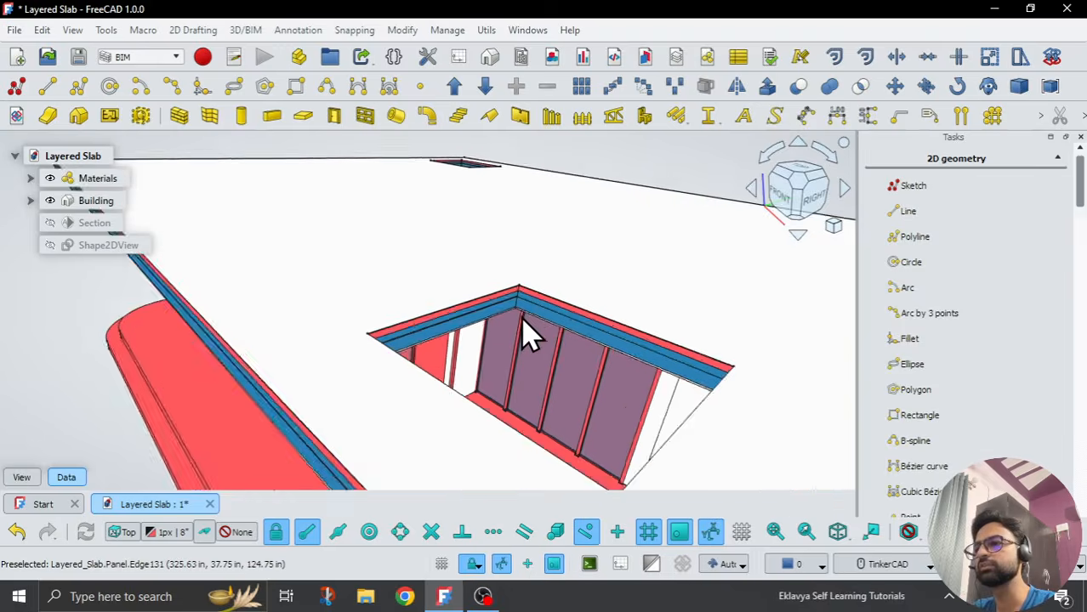
{"action": "scroll", "coordinate": [603, 274], "scroll_direction": "down", "scroll_amount": 10}
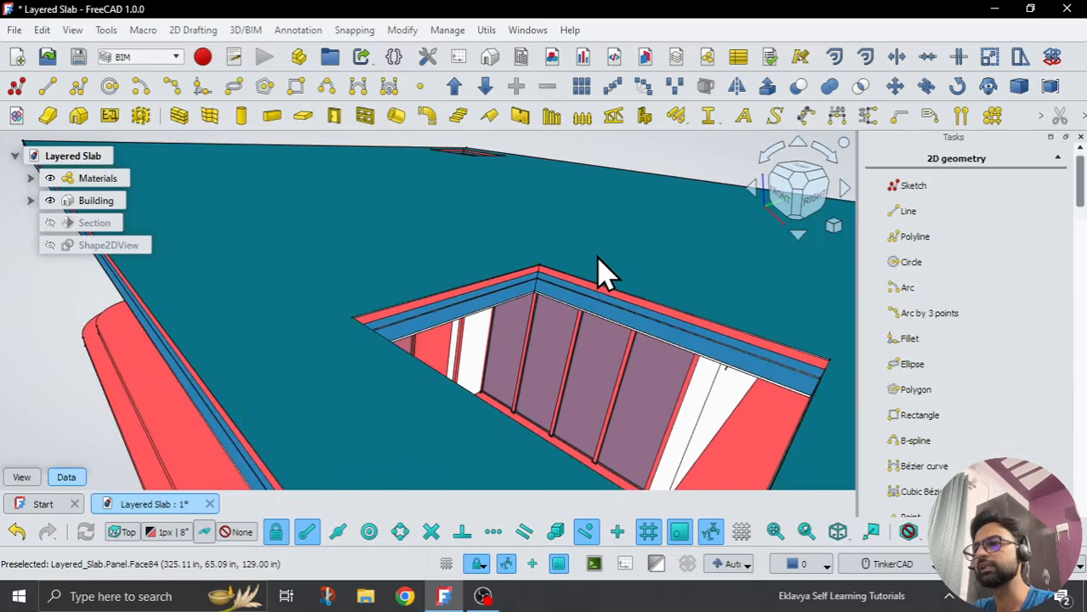
{"action": "middle_click_drag", "start_coordinate": [563, 401], "coordinate": [567, 395]}
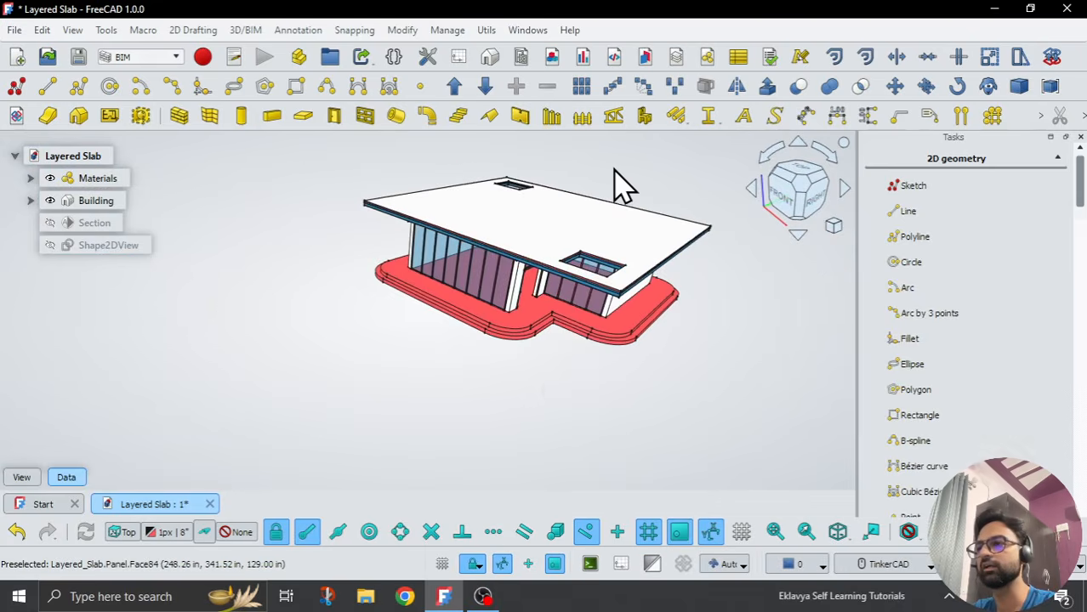
{"action": "middle_click_drag", "start_coordinate": [623, 186], "coordinate": [604, 165]}
{"action": "scroll", "coordinate": [608, 185], "scroll_direction": "up", "scroll_amount": 2}
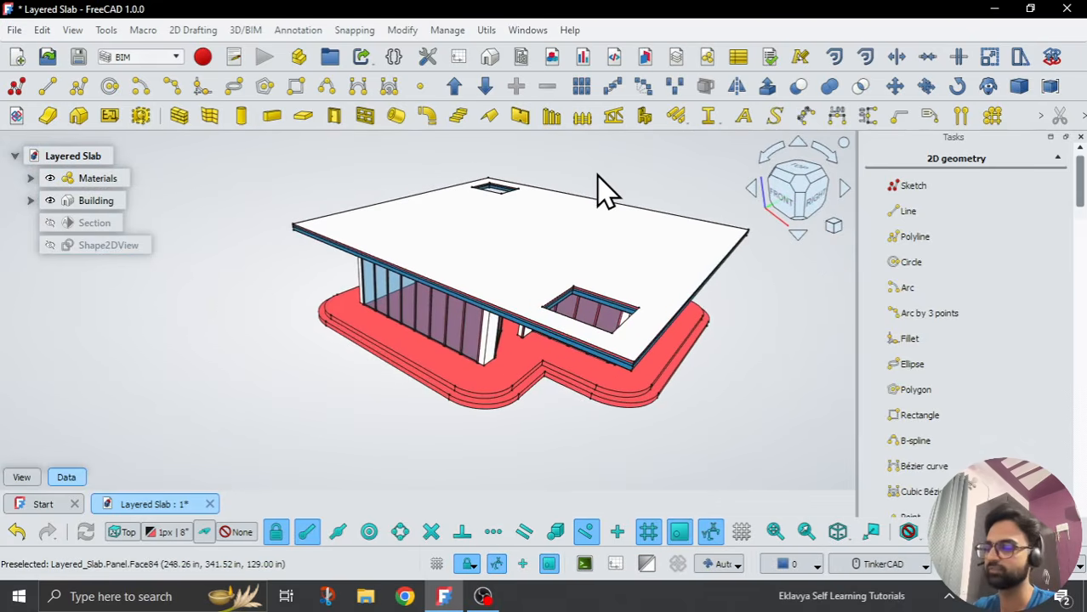